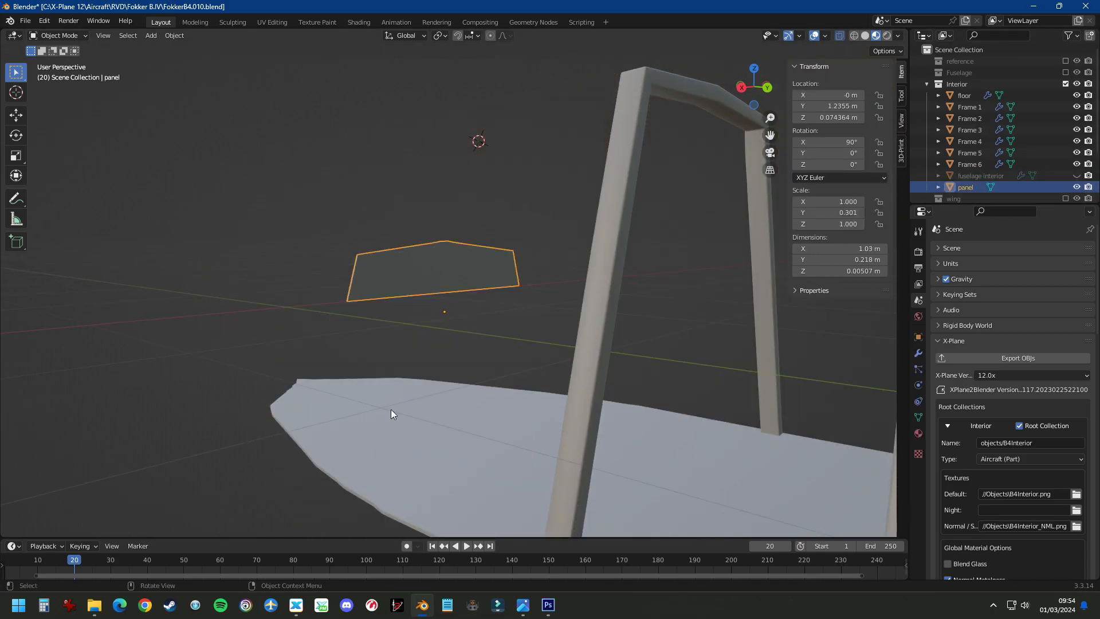
Show the fuselage interior again and examine how the instrument panel sits beneath the front windows
{"action": "key", "text": "KP_Decimal"}
{"action": "middle_click_drag", "start_coordinate": [496, 466], "coordinate": [430, 446]}
{"action": "key", "text": "ctrl+z"}
{"action": "middle_click_drag", "start_coordinate": [483, 192], "coordinate": [443, 295]}
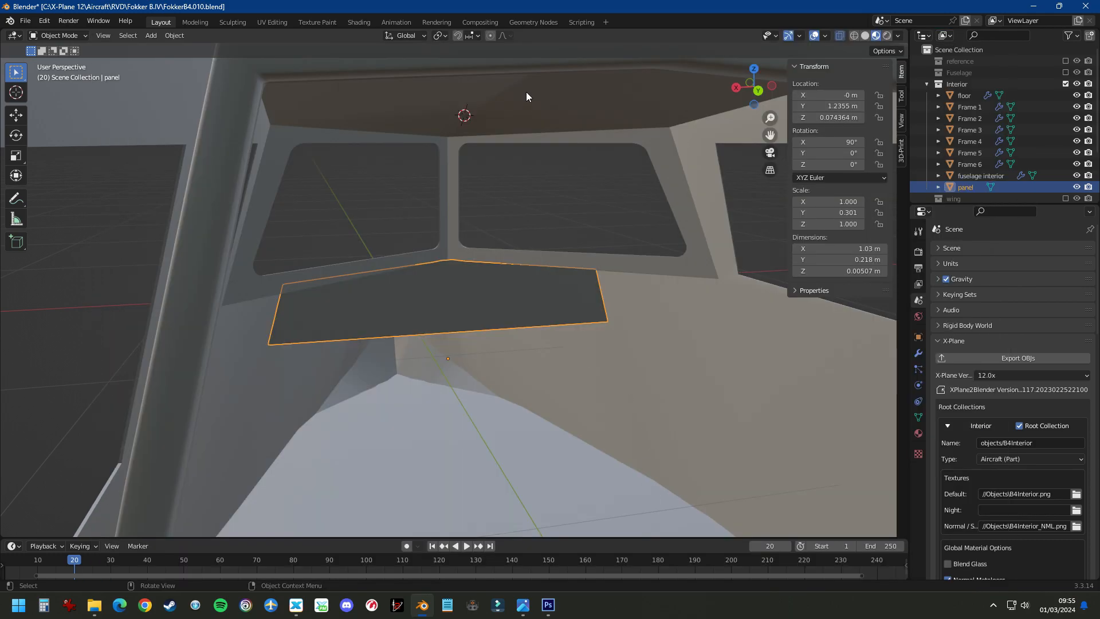
{"action": "mouse_move", "coordinate": [633, 444]}
{"action": "middle_mouse_down"}
{"action": "mouse_move", "coordinate": [608, 430]}
{"action": "mouse_move", "coordinate": [635, 405]}
{"action": "mouse_move", "coordinate": [639, 425]}
{"action": "mouse_move", "coordinate": [621, 437]}
{"action": "middle_mouse_up"}
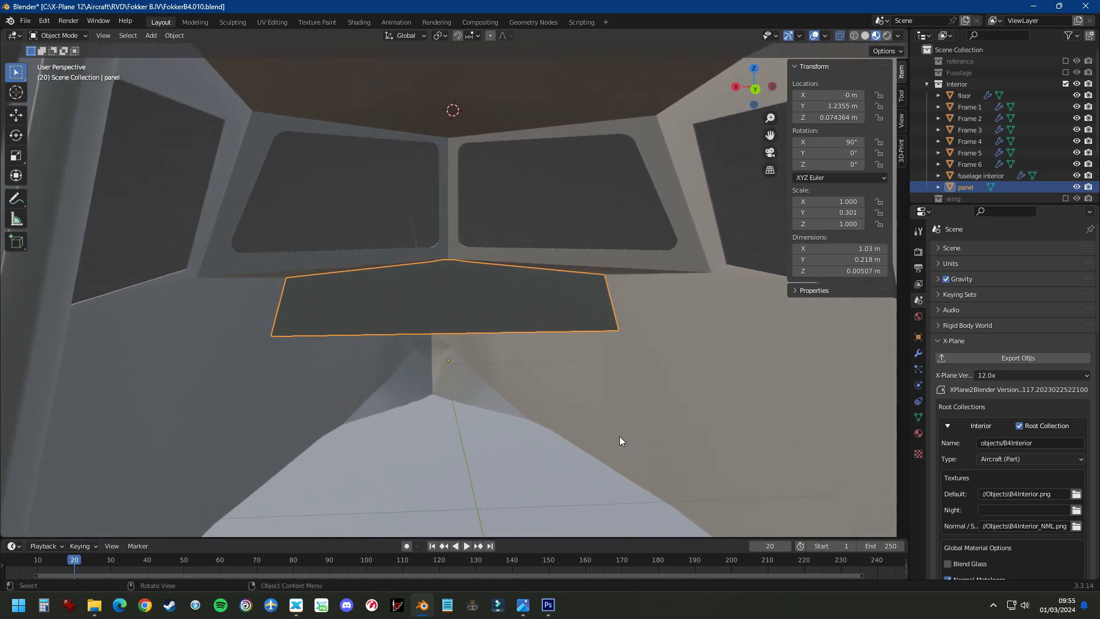
Switch to the photo CF-AUV Aviodome.jpg and examine the cockpit opening and the nose interior of the wreck up close
{"action": "key", "text": "alt+Tab"}
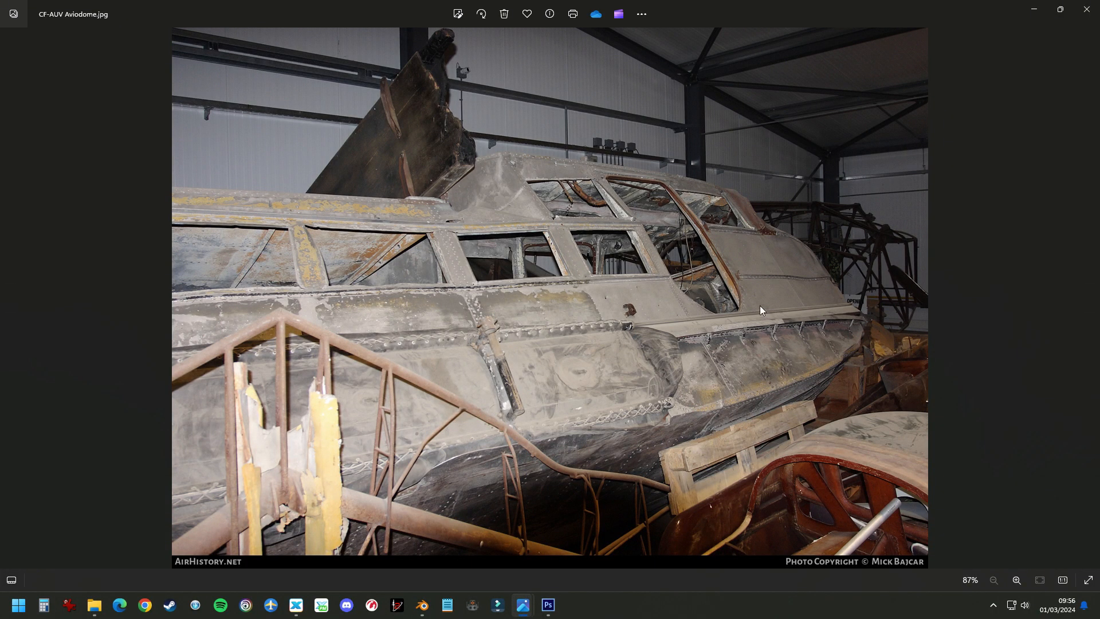
{"action": "scroll", "coordinate": [761, 307], "scroll_direction": "up", "scroll_amount": 2}
{"action": "scroll", "coordinate": [829, 329], "scroll_direction": "up", "scroll_amount": 2}
{"action": "scroll", "coordinate": [832, 330], "scroll_direction": "up", "scroll_amount": 8}
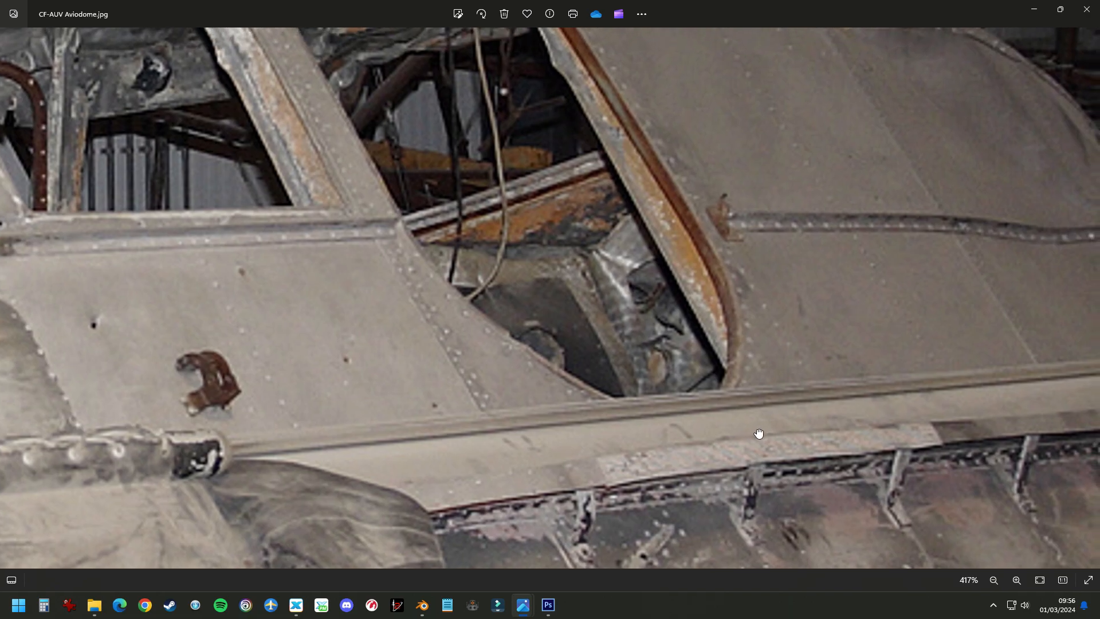
{"action": "scroll", "coordinate": [578, 256], "scroll_direction": "up", "scroll_amount": 1}
{"action": "scroll", "coordinate": [388, 263], "scroll_direction": "down", "scroll_amount": 4}
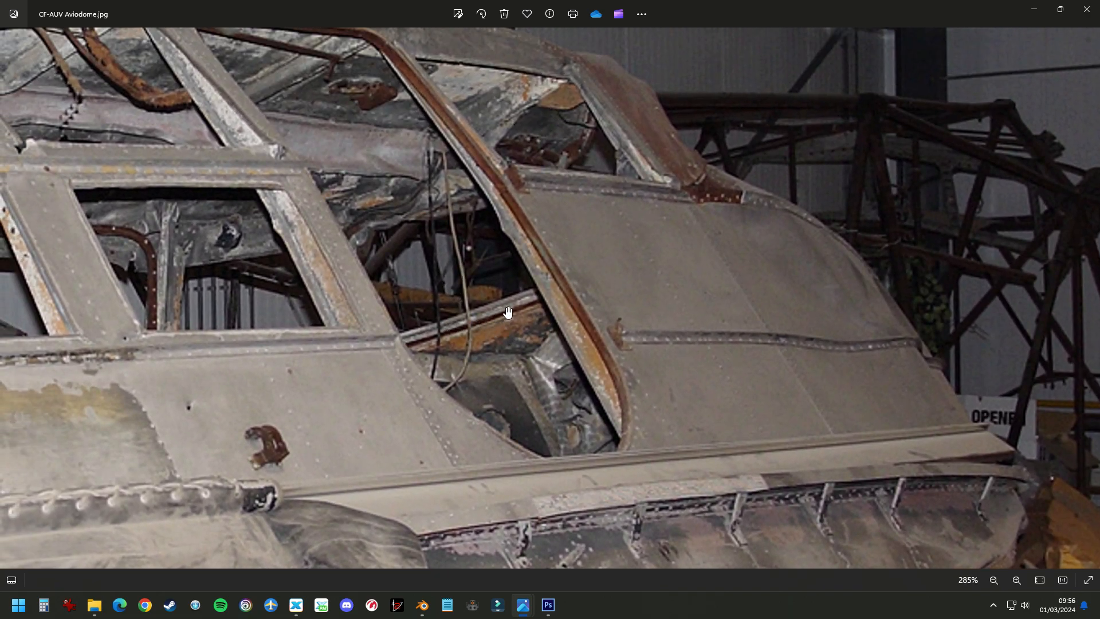
{"action": "scroll", "coordinate": [520, 380], "scroll_direction": "up", "scroll_amount": 4}
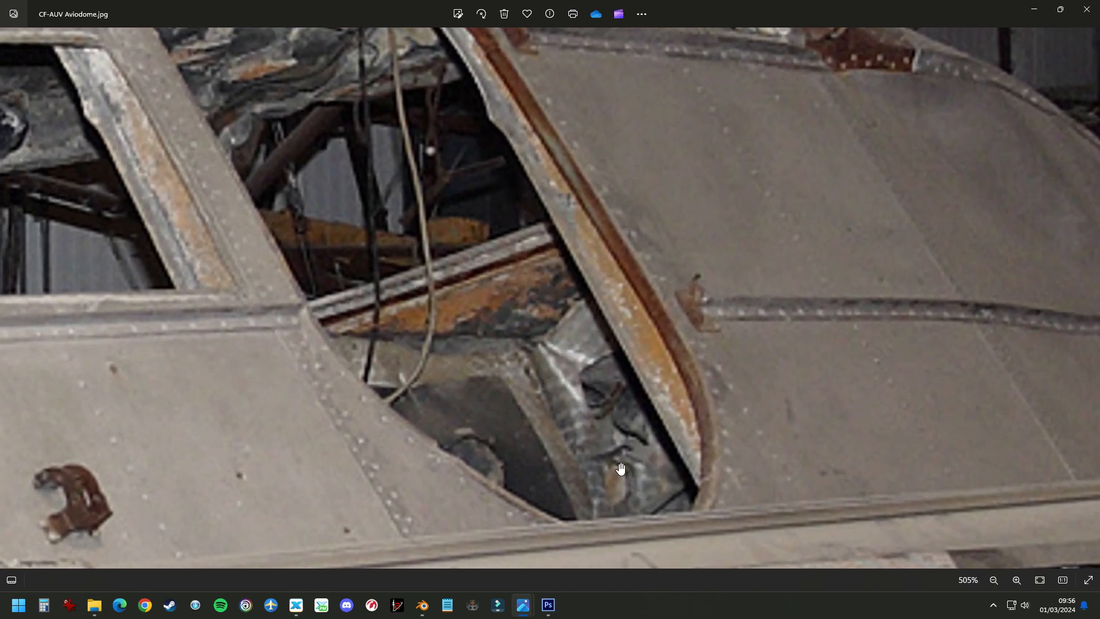
{"action": "left_click_drag", "start_coordinate": [569, 365], "coordinate": [459, 322]}
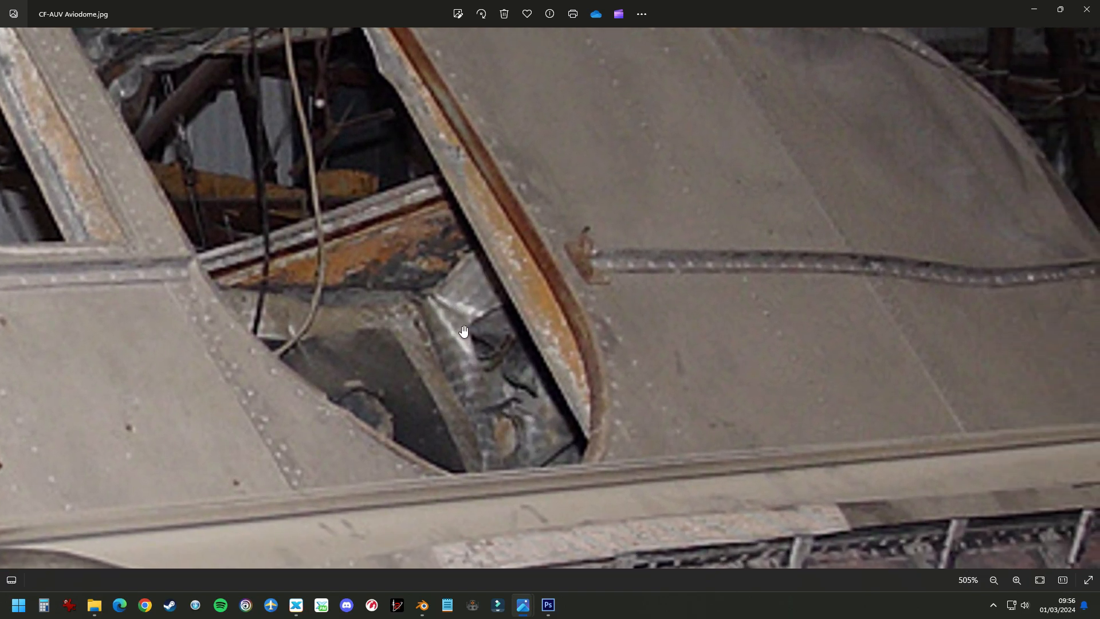
{"action": "scroll", "coordinate": [537, 389], "scroll_direction": "down", "scroll_amount": 5}
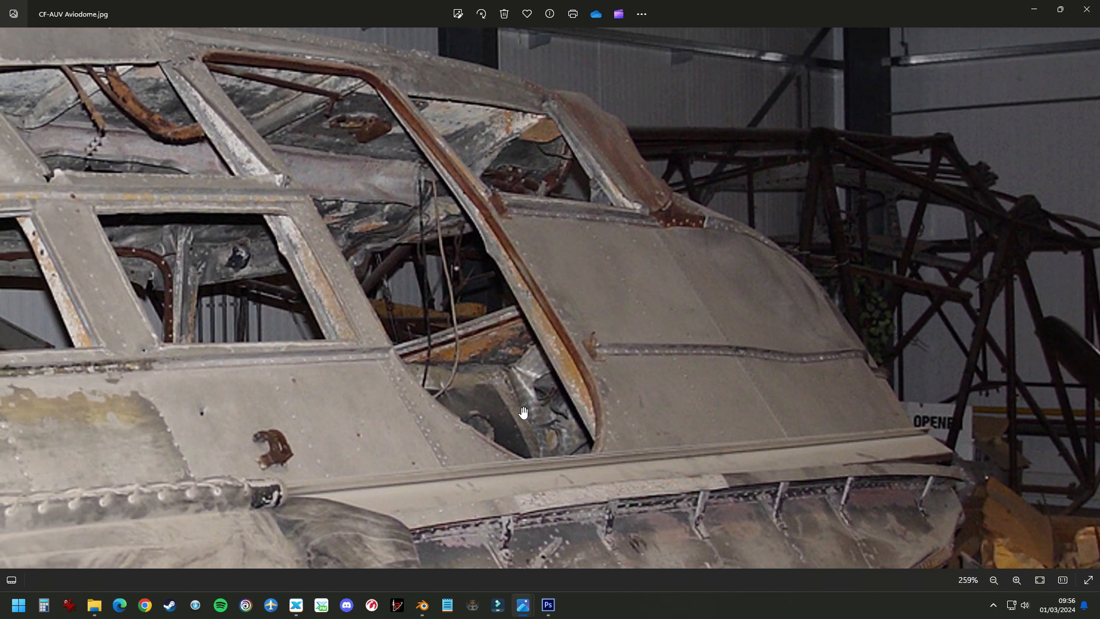
Open 47-1.jpg from the cockpit resources folder and browse the cockpit reference photos through to the Fokker F.VIII one
{"action": "key", "text": "alt+Tab"}
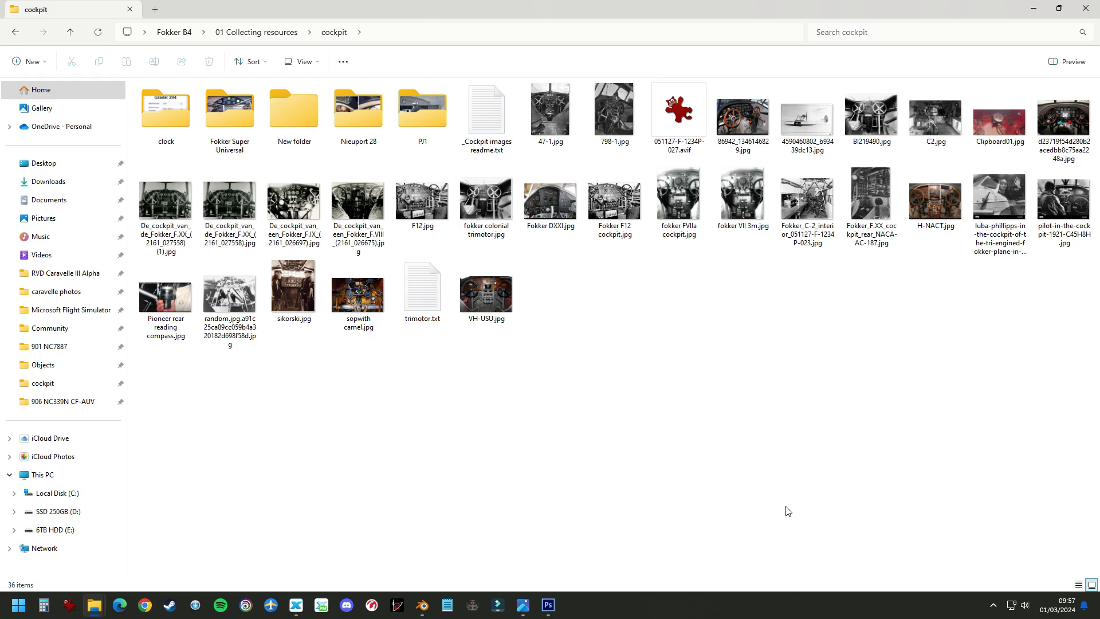
{"action": "double_click", "coordinate": [550, 110]}
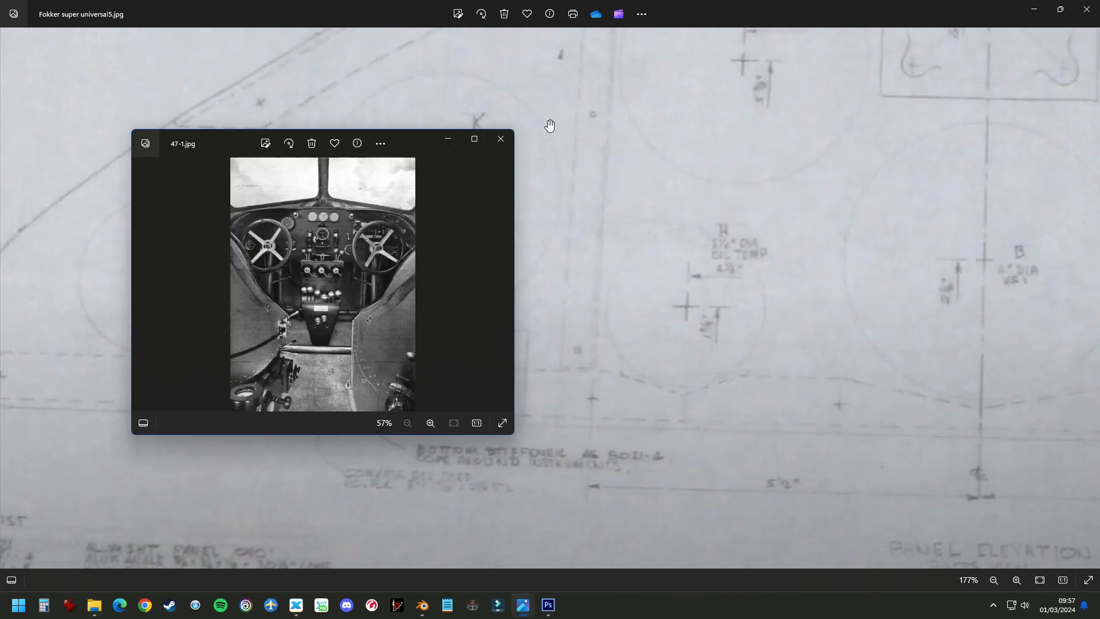
{"action": "left_click", "coordinate": [484, 133]}
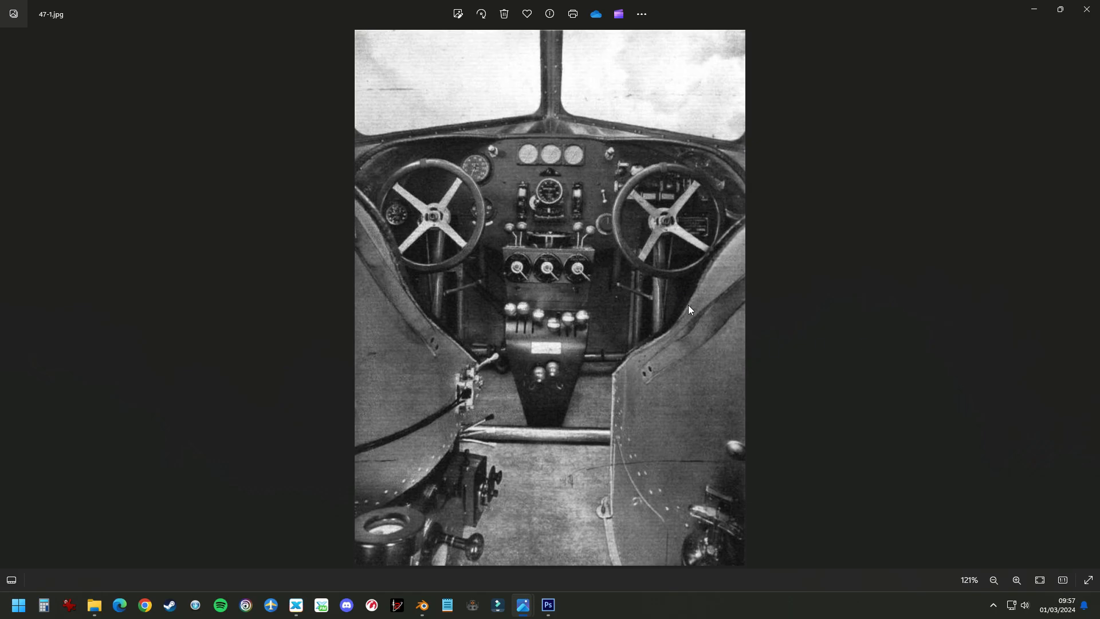
{"action": "key", "text": "Right"}
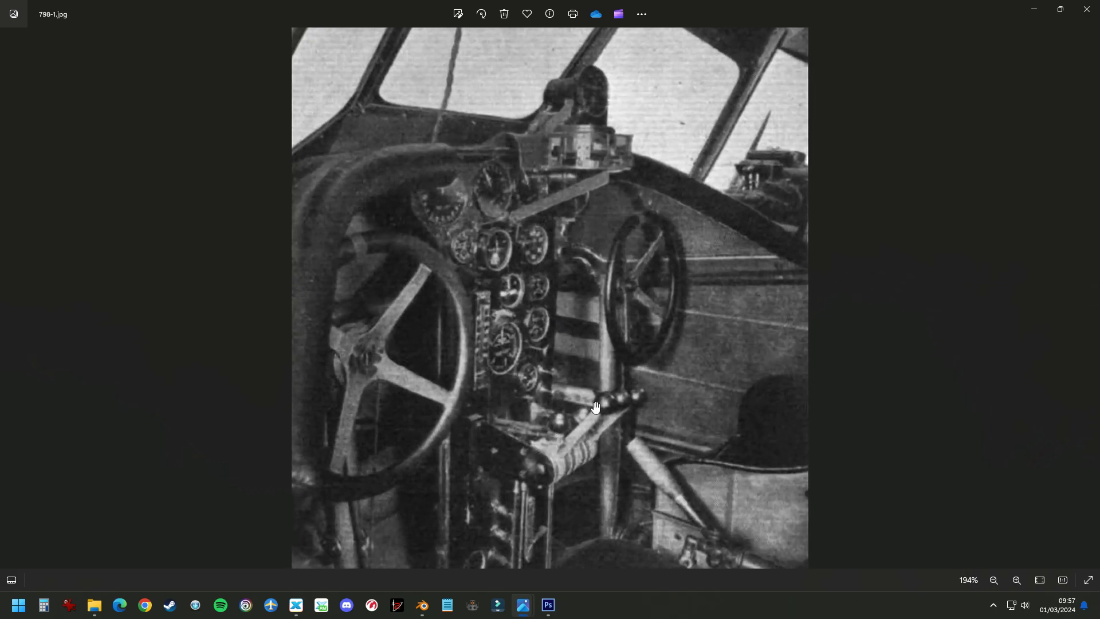
{"action": "key", "text": "Right"}
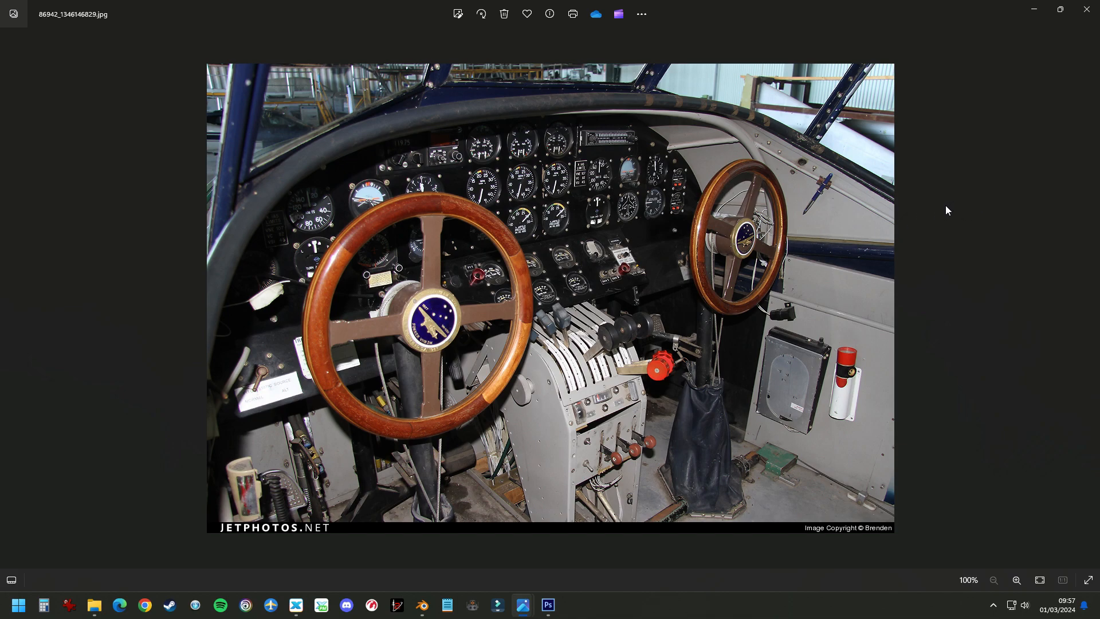
{"action": "key", "text": "Right"}
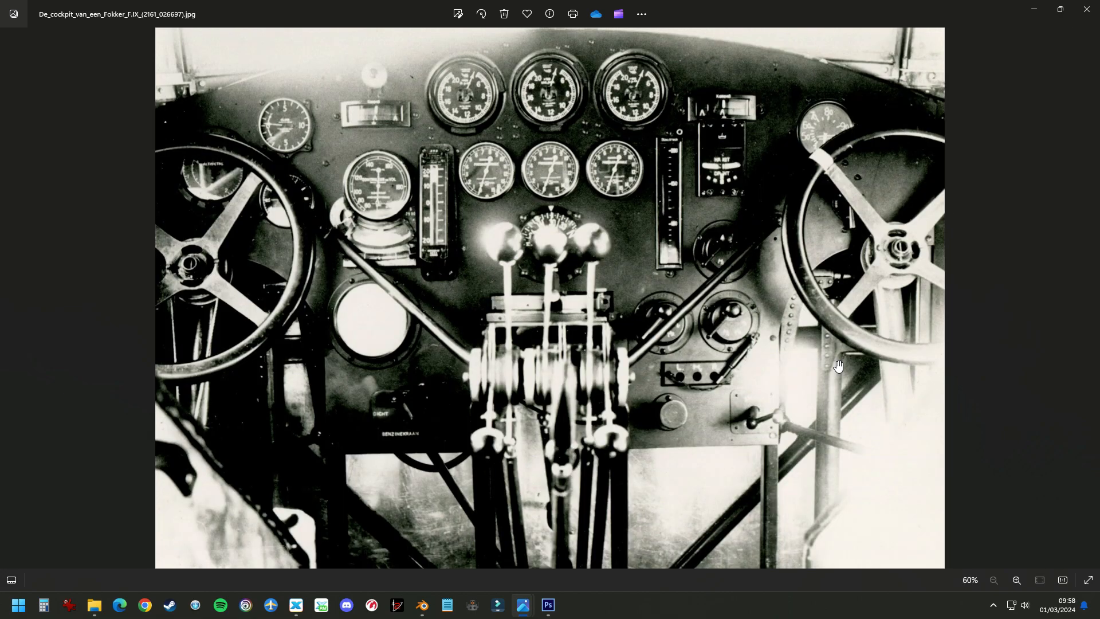
{"action": "key", "text": "Right"}
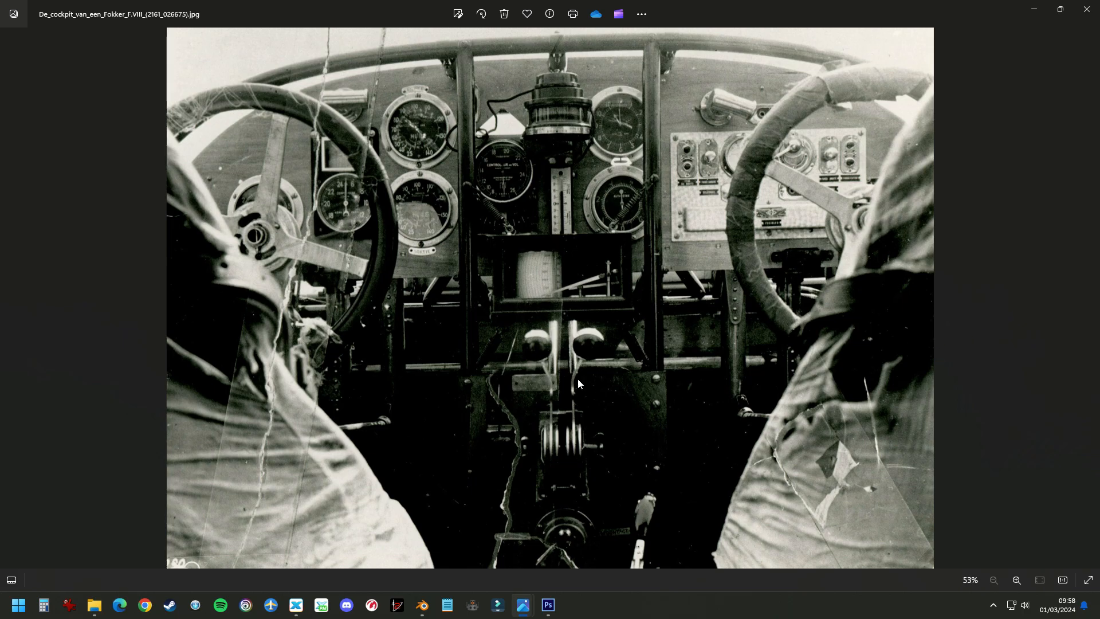
Examine the gauges, compass and panel layout in the Fokker F.VIII cockpit photo up close
{"action": "scroll", "coordinate": [665, 496], "scroll_direction": "up", "scroll_amount": 3}
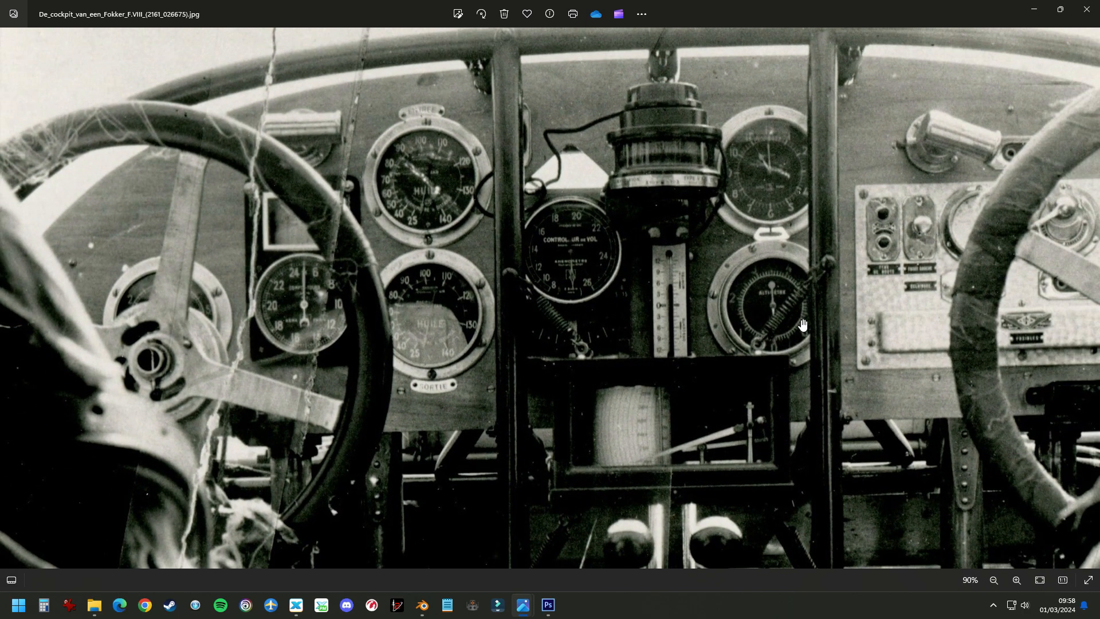
{"action": "scroll", "coordinate": [803, 325], "scroll_direction": "up", "scroll_amount": 3}
{"action": "left_click_drag", "start_coordinate": [589, 246], "coordinate": [809, 395]}
{"action": "left_click_drag", "start_coordinate": [472, 323], "coordinate": [688, 308]}
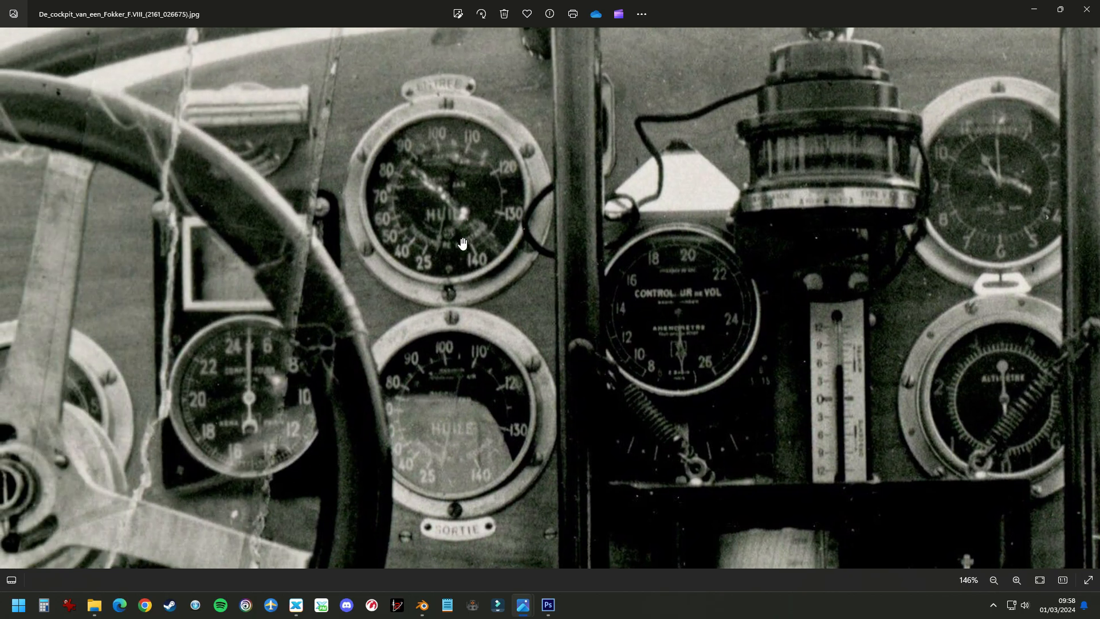
{"action": "left_click_drag", "start_coordinate": [461, 240], "coordinate": [568, 156]}
{"action": "scroll", "coordinate": [594, 184], "scroll_direction": "down", "scroll_amount": 5}
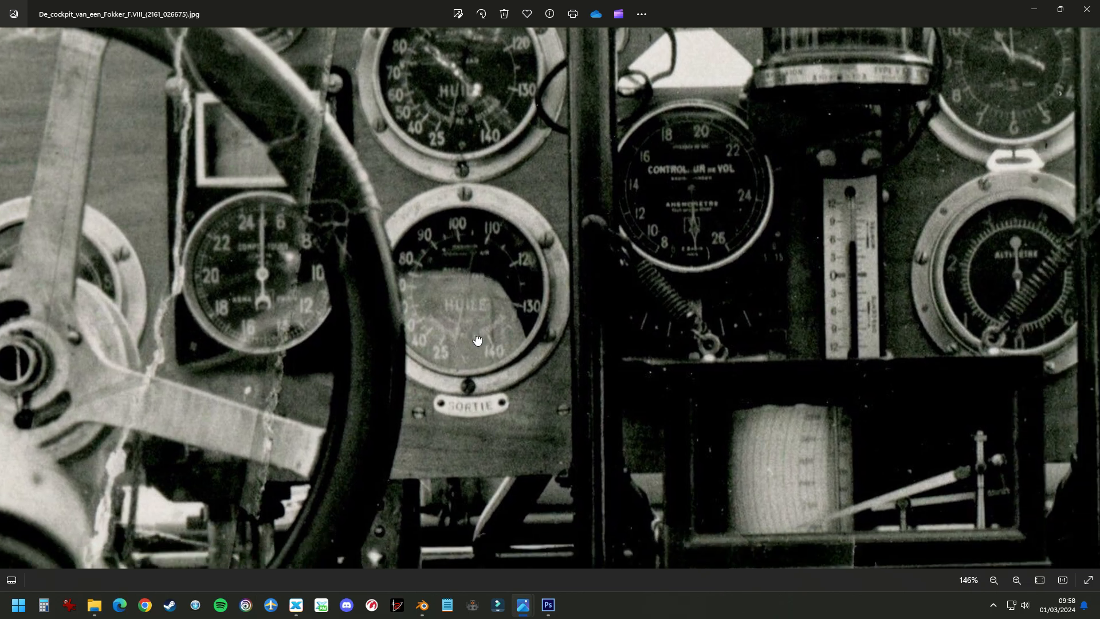
{"action": "scroll", "coordinate": [456, 309], "scroll_direction": "down", "scroll_amount": 1}
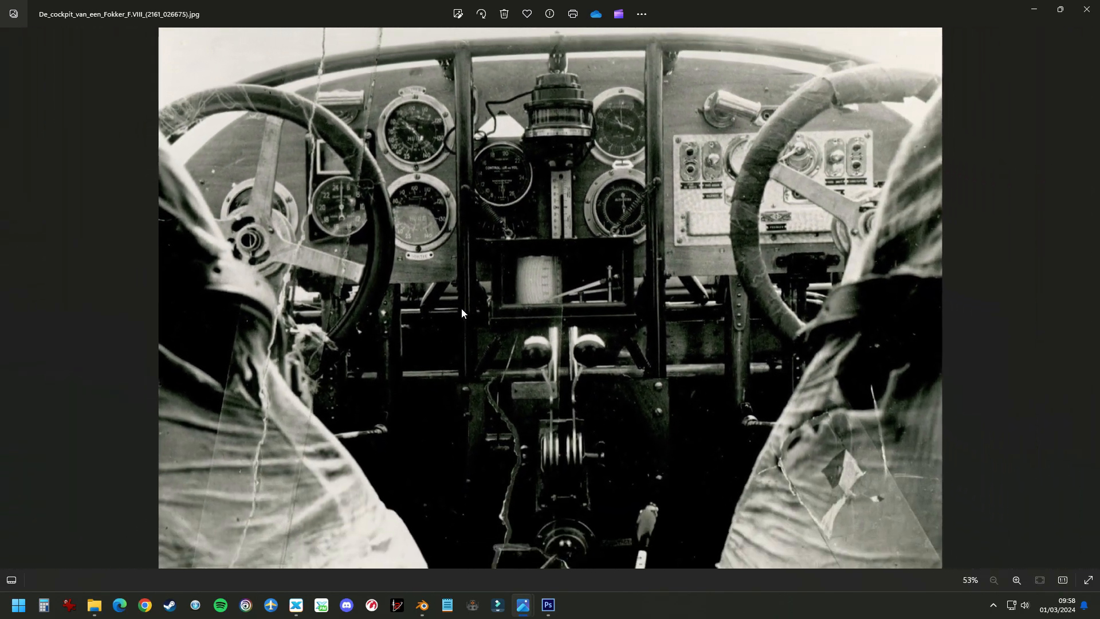
{"action": "scroll", "coordinate": [633, 307], "scroll_direction": "up", "scroll_amount": 1}
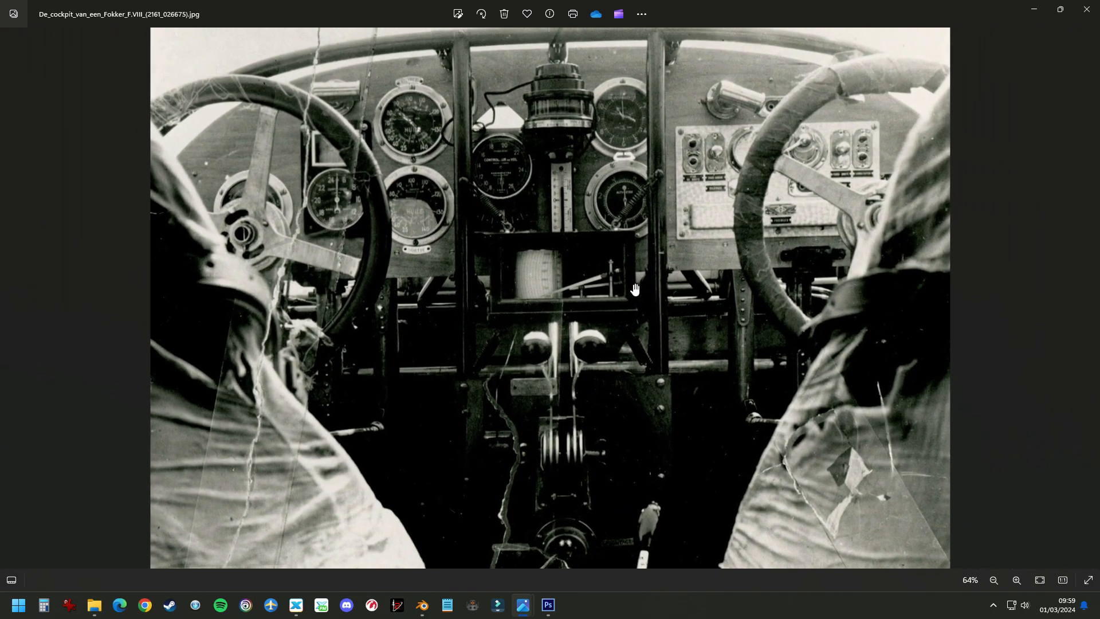
{"action": "left_click_drag", "start_coordinate": [644, 184], "coordinate": [658, 297]}
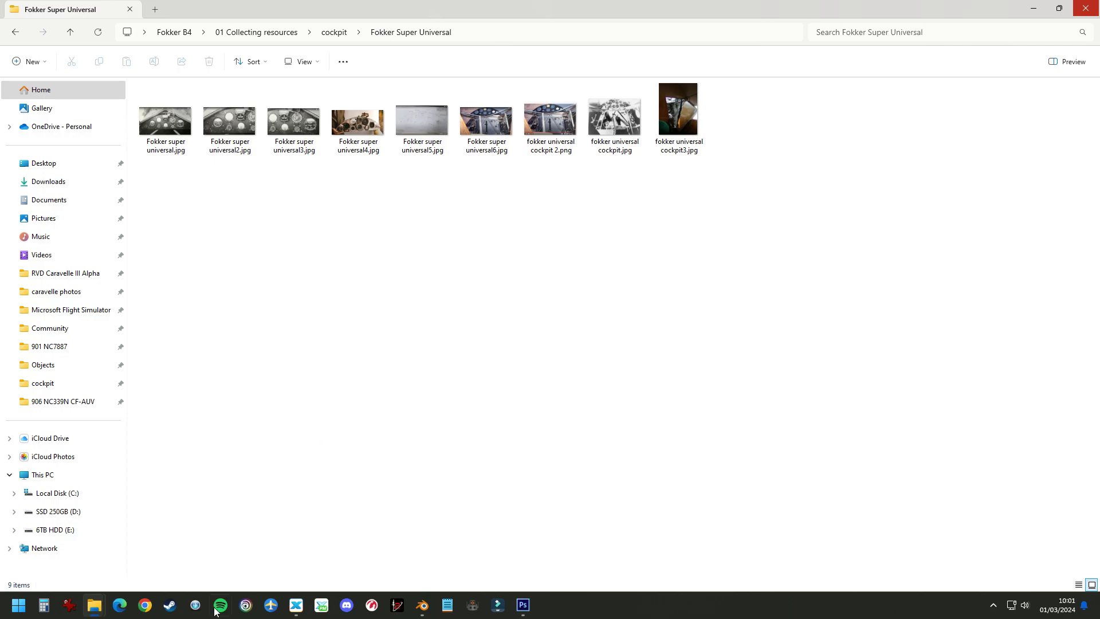
Switch to Chrome and look through the image results for "fokker super universal"
{"action": "left_click", "coordinate": [145, 607]}
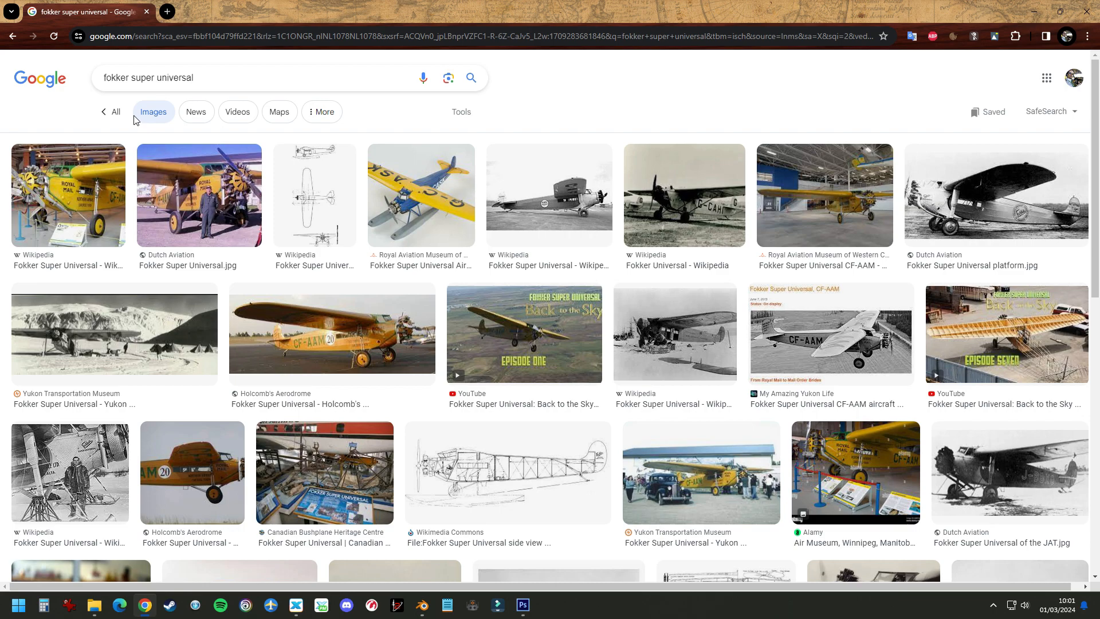
{"action": "scroll", "coordinate": [136, 119], "scroll_direction": "down", "scroll_amount": 5}
{"action": "scroll", "coordinate": [121, 121], "scroll_direction": "up", "scroll_amount": 5}
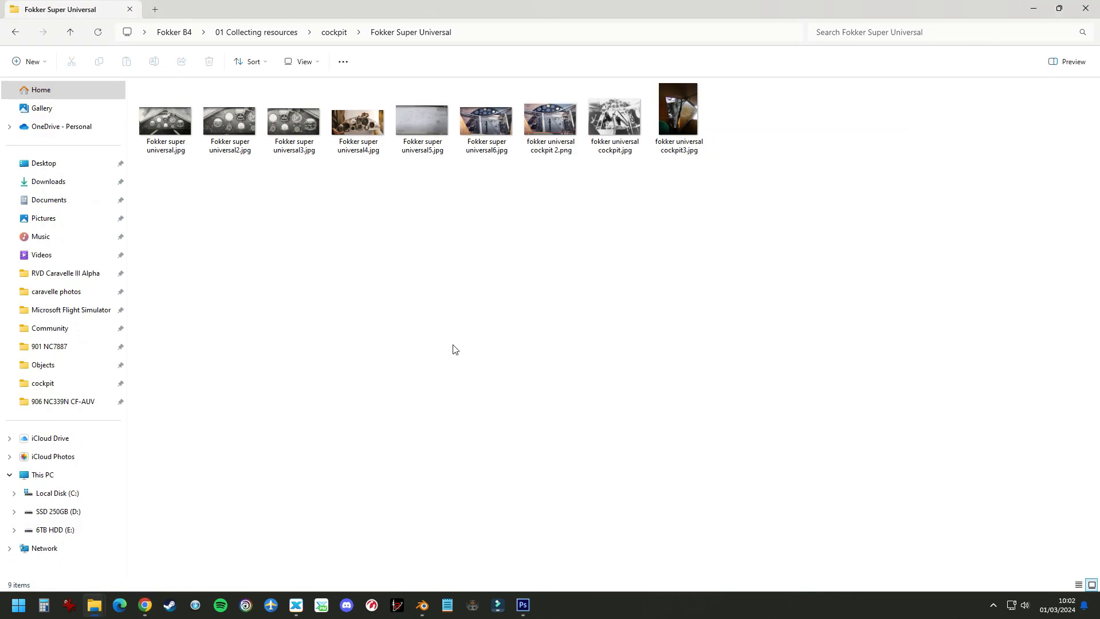
Open Fokker super universal.jpg from the Fokker Super Universal folder and browse the instrument panel photos up to the panel drawing
{"action": "double_click", "coordinate": [165, 121]}
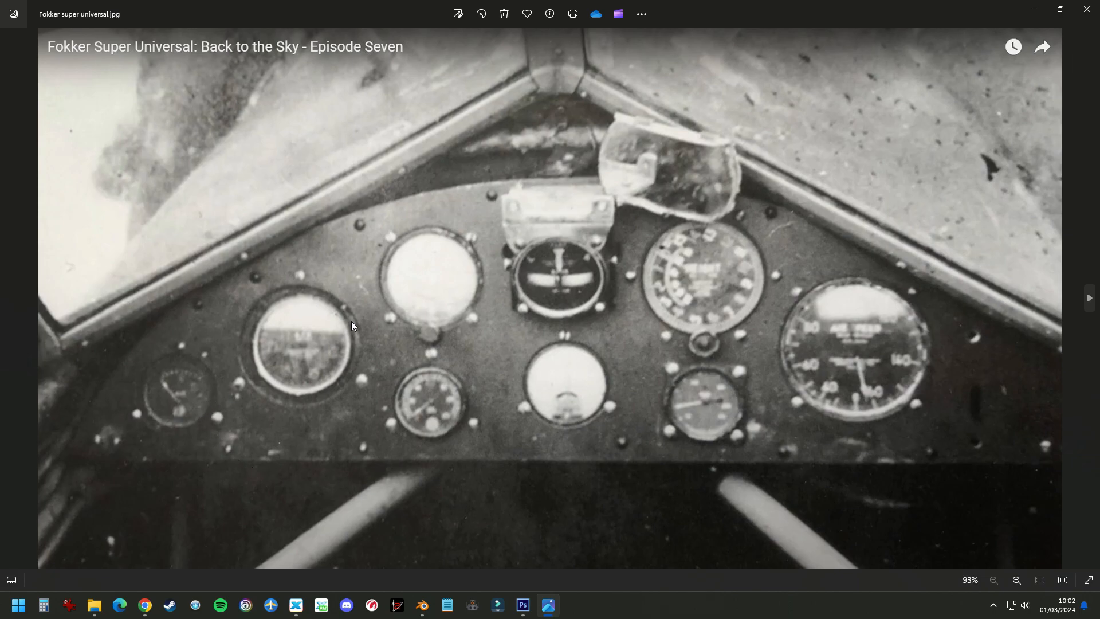
{"action": "scroll", "coordinate": [401, 326], "scroll_direction": "up", "scroll_amount": 10}
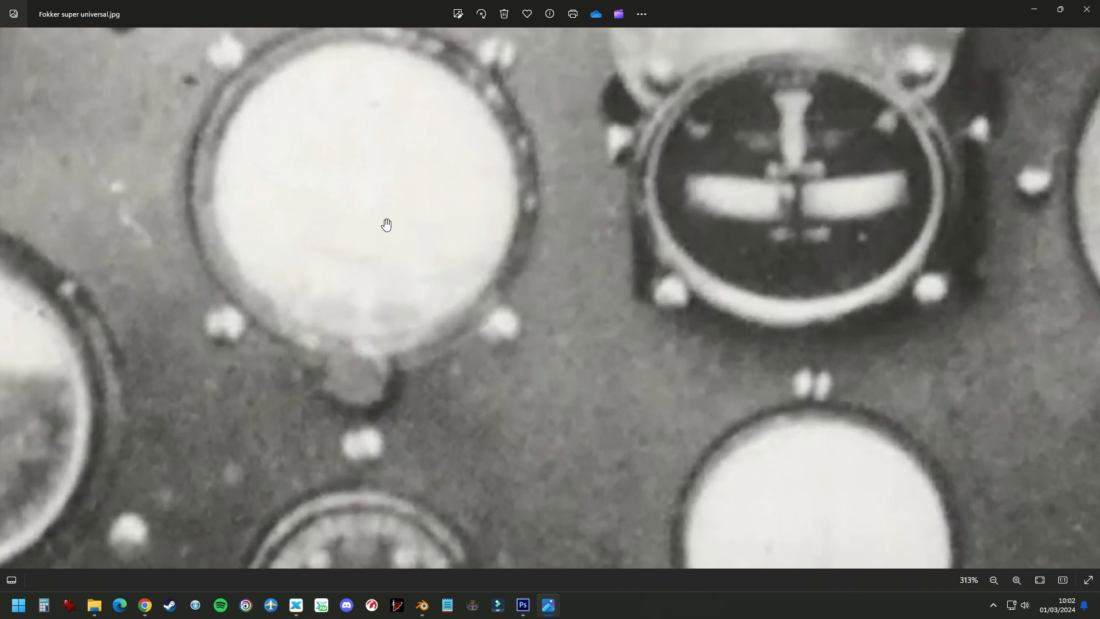
{"action": "left_click", "coordinate": [1089, 298]}
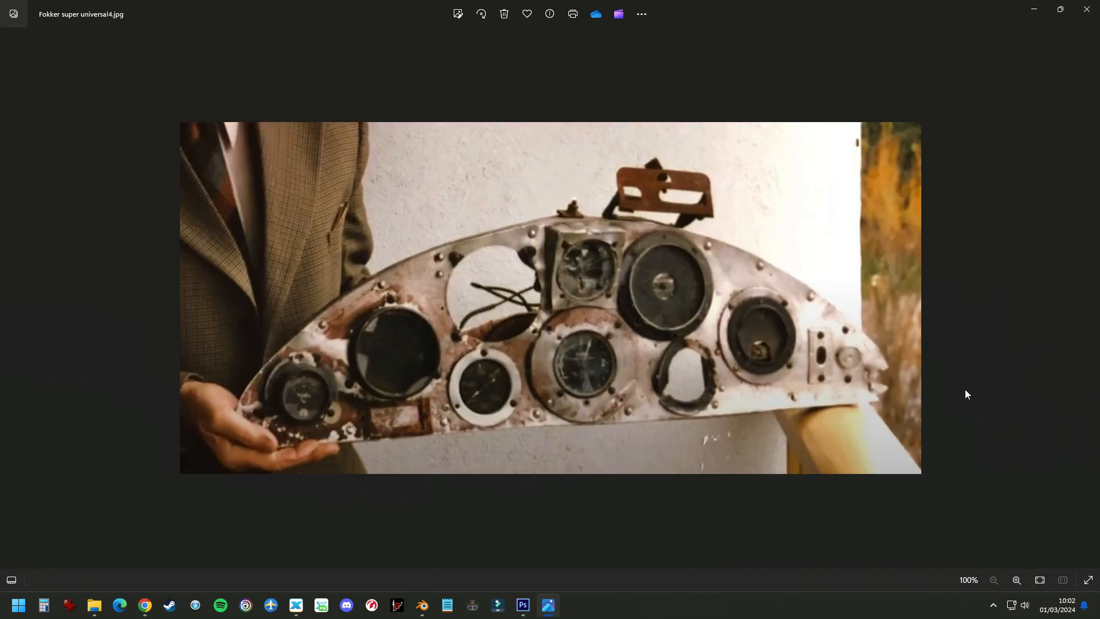
{"action": "left_click", "coordinate": [1089, 299]}
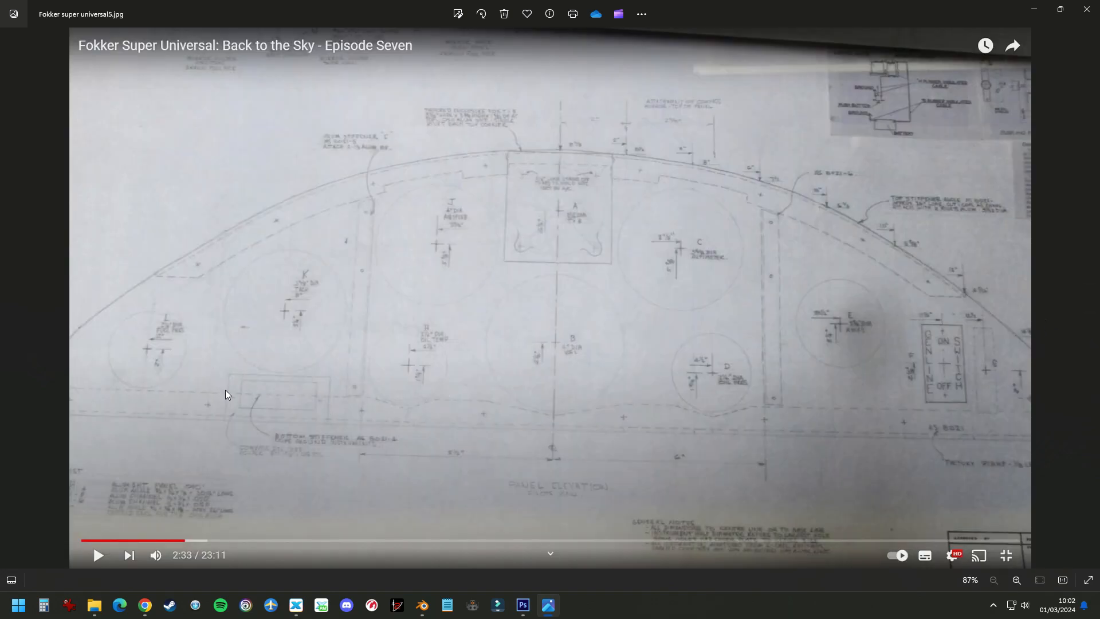
Examine the gauge diameters and centre positions on the Super Universal panel drawing, and view the Fokker Universal cockpit photo
{"action": "scroll", "coordinate": [246, 399], "scroll_direction": "up", "scroll_amount": 7}
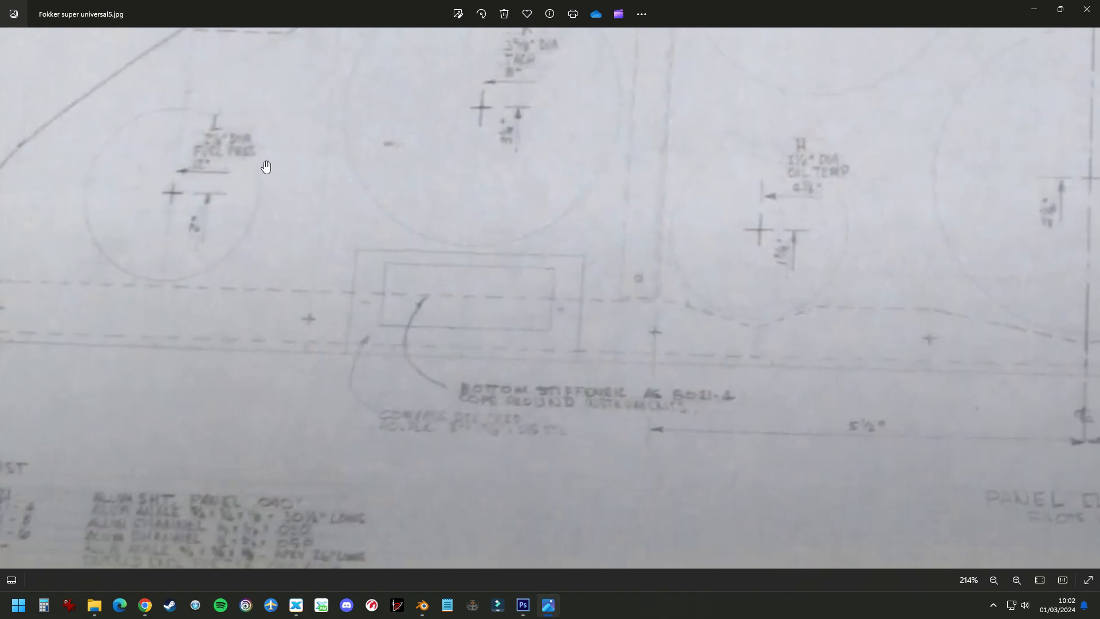
{"action": "scroll", "coordinate": [266, 166], "scroll_direction": "up", "scroll_amount": 8}
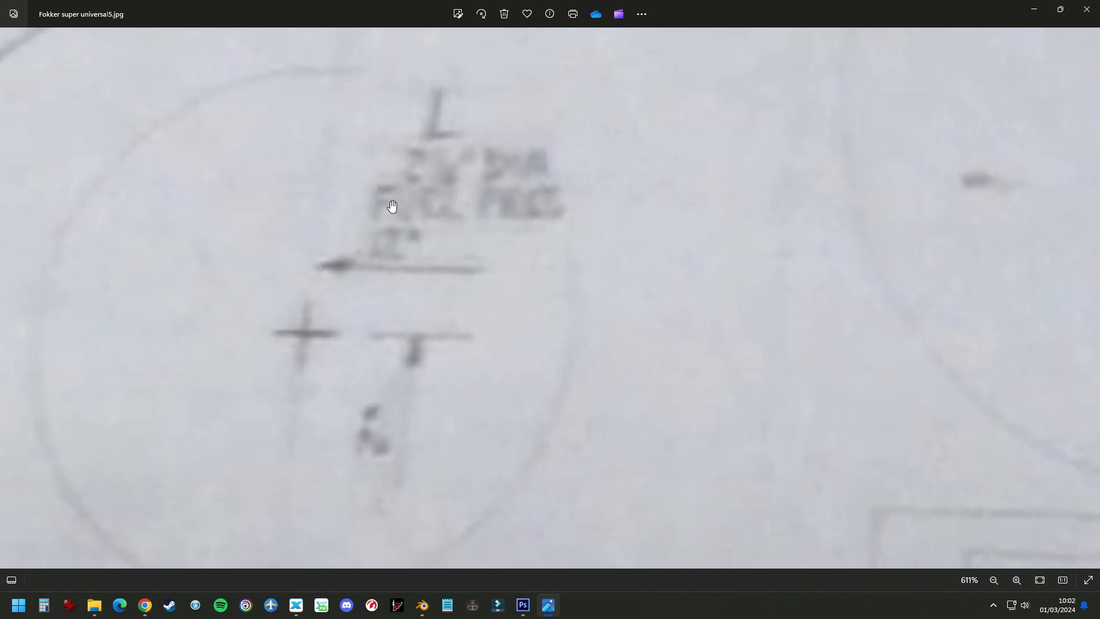
{"action": "scroll", "coordinate": [401, 229], "scroll_direction": "down", "scroll_amount": 12}
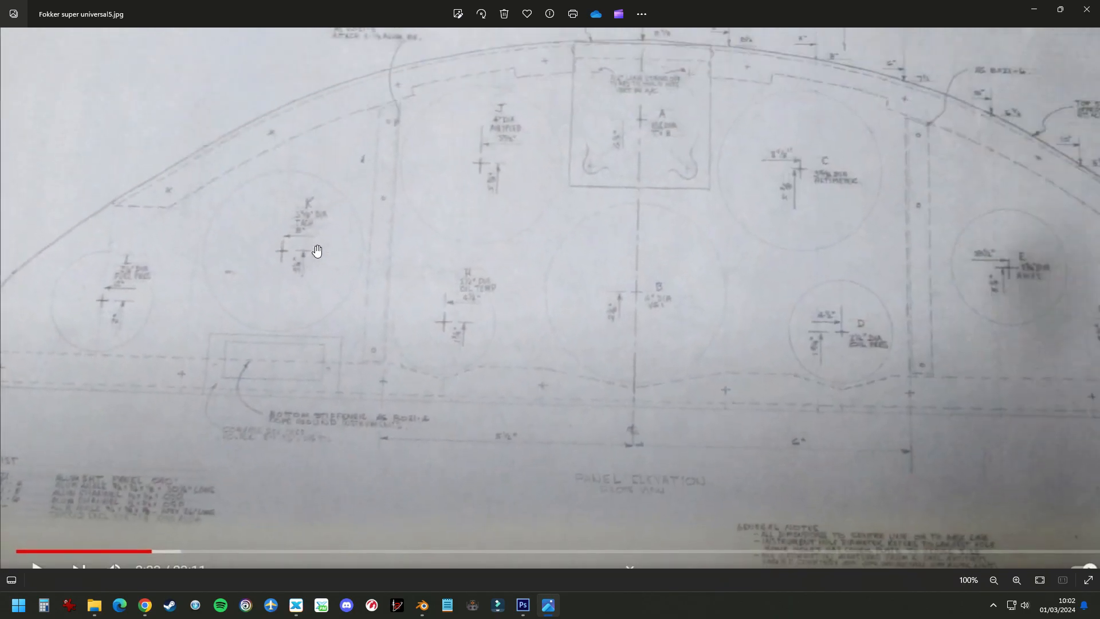
{"action": "scroll", "coordinate": [152, 347], "scroll_direction": "down", "scroll_amount": 1}
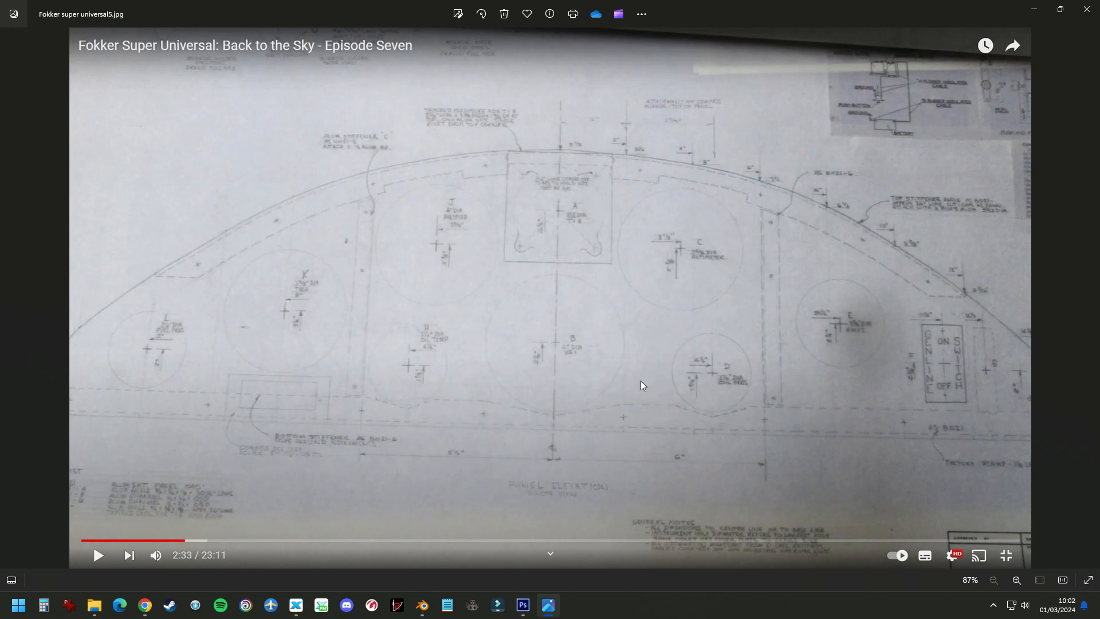
{"action": "key", "text": "Right"}
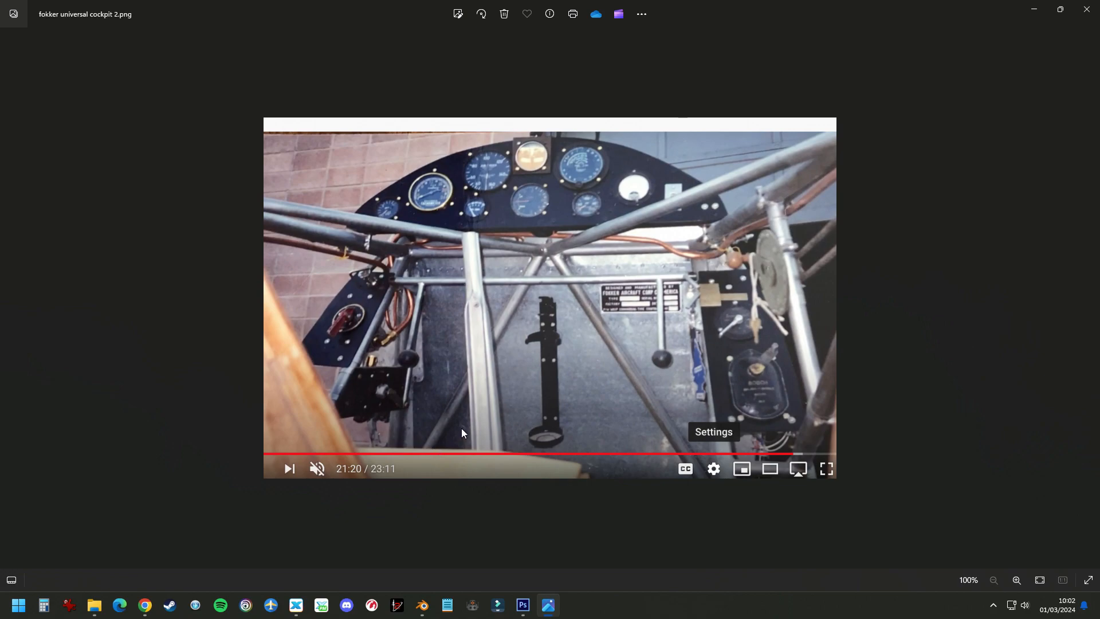
Close the photo viewer, switch to Photoshop and lower the opacity of the Super Universal panel drawing's layer
{"action": "key", "text": "alt+F4"}
{"action": "left_click", "coordinate": [523, 607]}
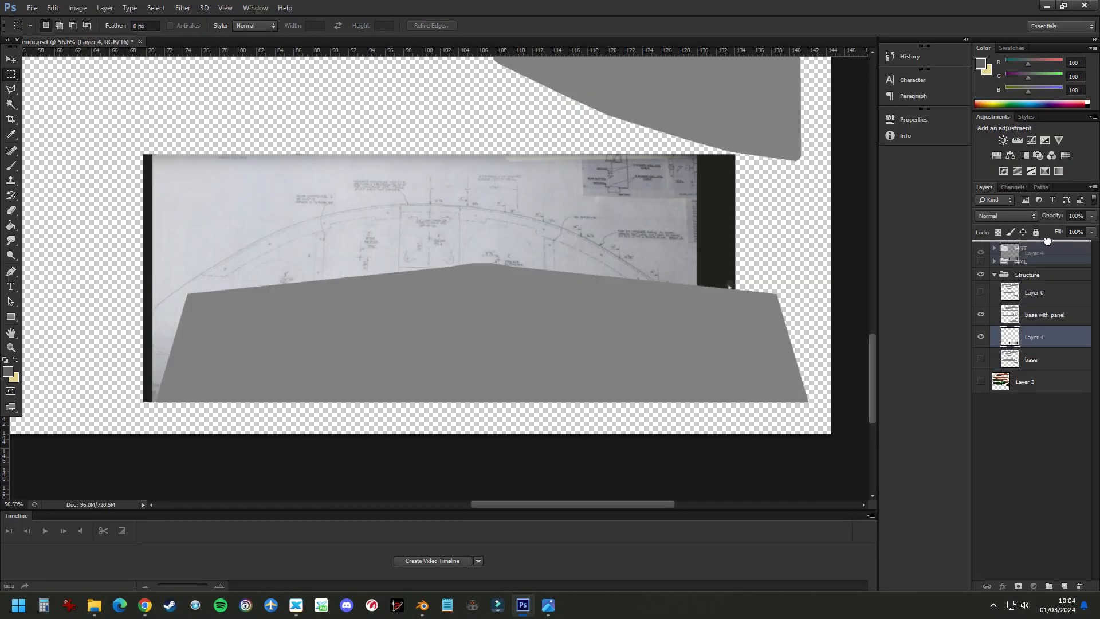
{"action": "left_click_drag", "start_coordinate": [1091, 216], "coordinate": [1075, 232]}
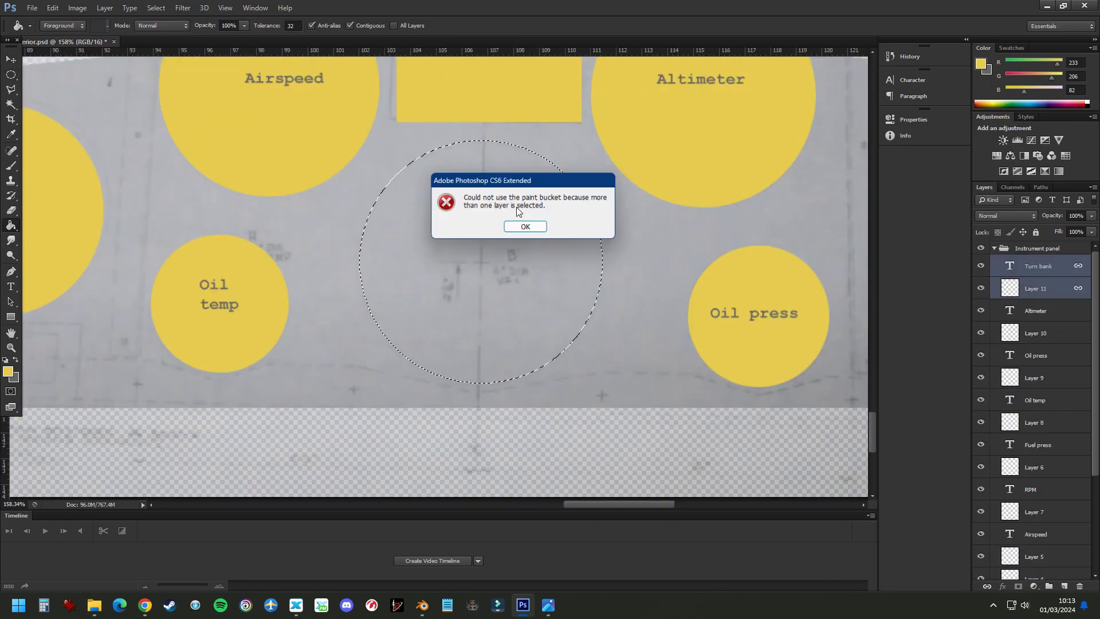
Dismiss the paint bucket error about more than one layer being selected
{"action": "left_click", "coordinate": [525, 226]}
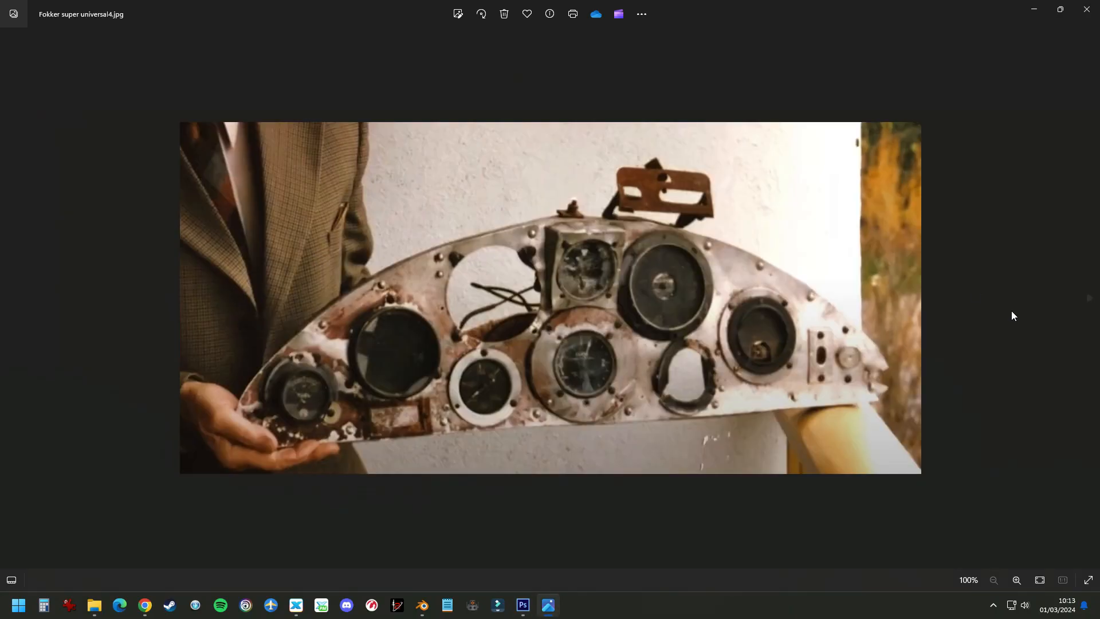
View the next Fokker Super Universal photo, and open the layer options for the Vertical Speed text in Photoshop
{"action": "key", "text": "Right"}
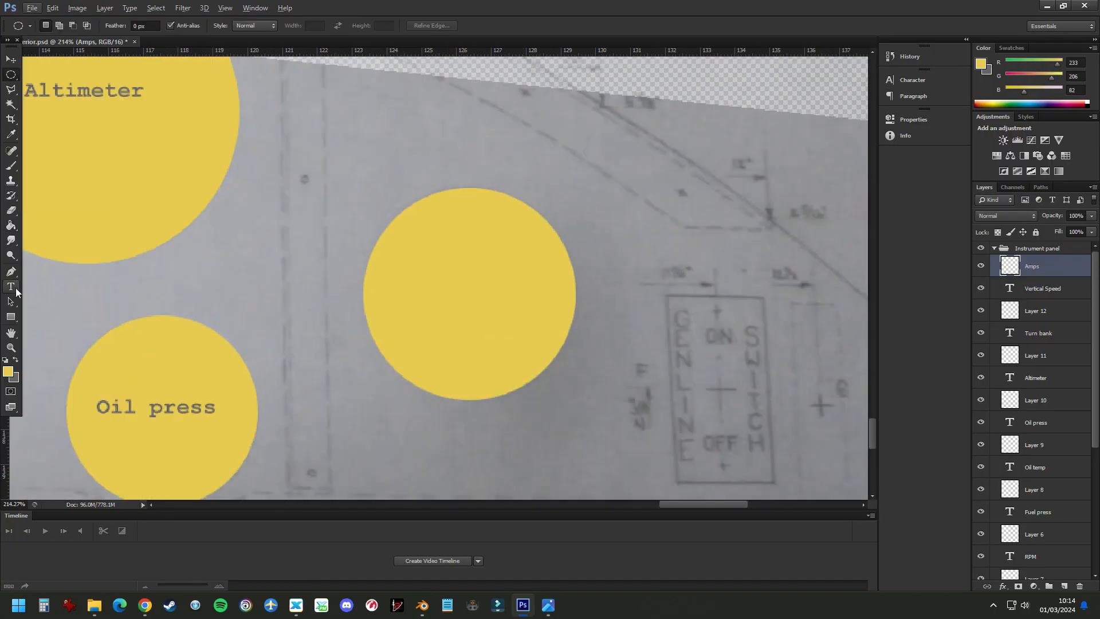
{"action": "right_click", "coordinate": [1038, 290]}
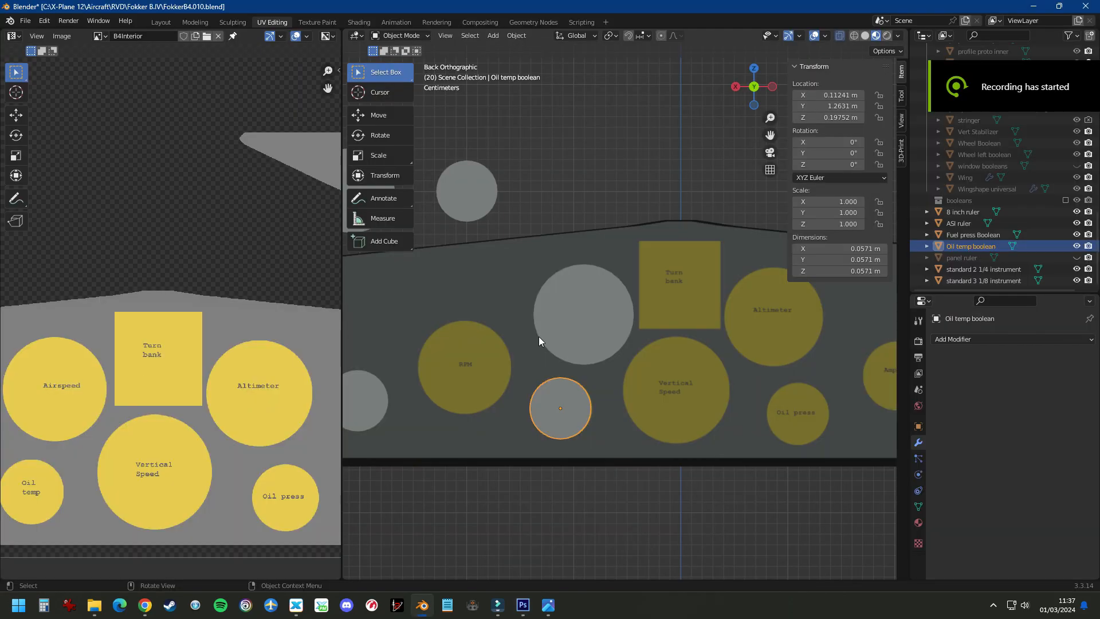
Duplicate the Oil temp boolean onto the Oil press gauge and rename the copy Oil press boolean
{"action": "key", "text": "shift+d"}
{"action": "left_click", "coordinate": [714, 326]}
{"action": "double_click", "coordinate": [969, 255]}
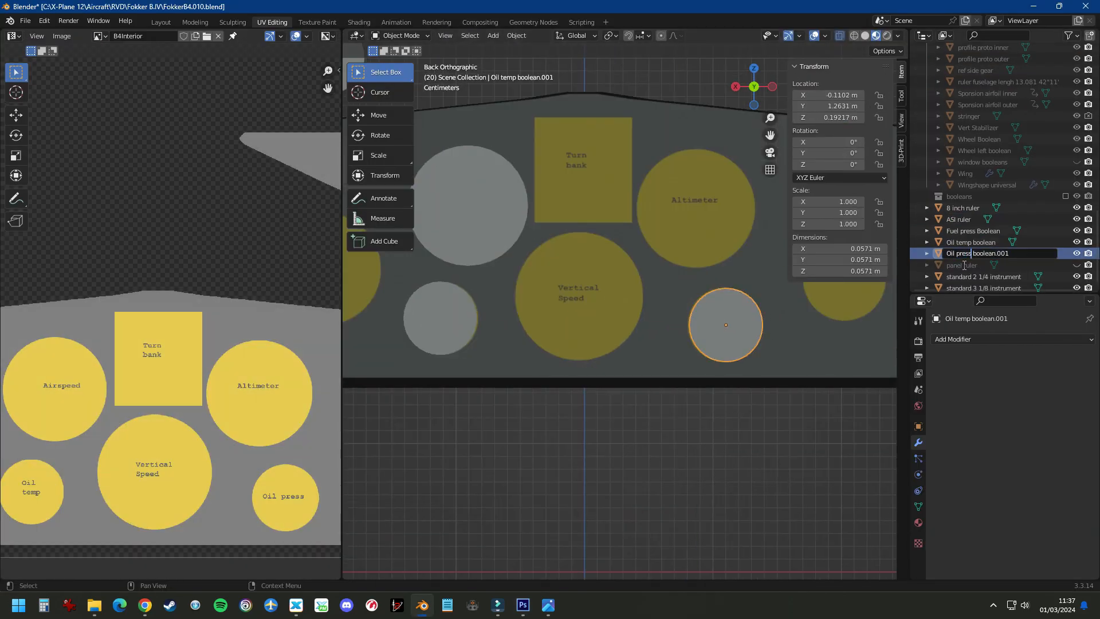
{"action": "key", "text": "Return"}
{"action": "key", "text": "g"}
Duplicate the oil press circle and scale the copy to fit the Amps gauge
{"action": "key", "text": "shift+d"}
{"action": "left_click", "coordinate": [673, 305]}
{"action": "key", "text": "s"}
{"action": "left_click", "coordinate": [705, 202]}
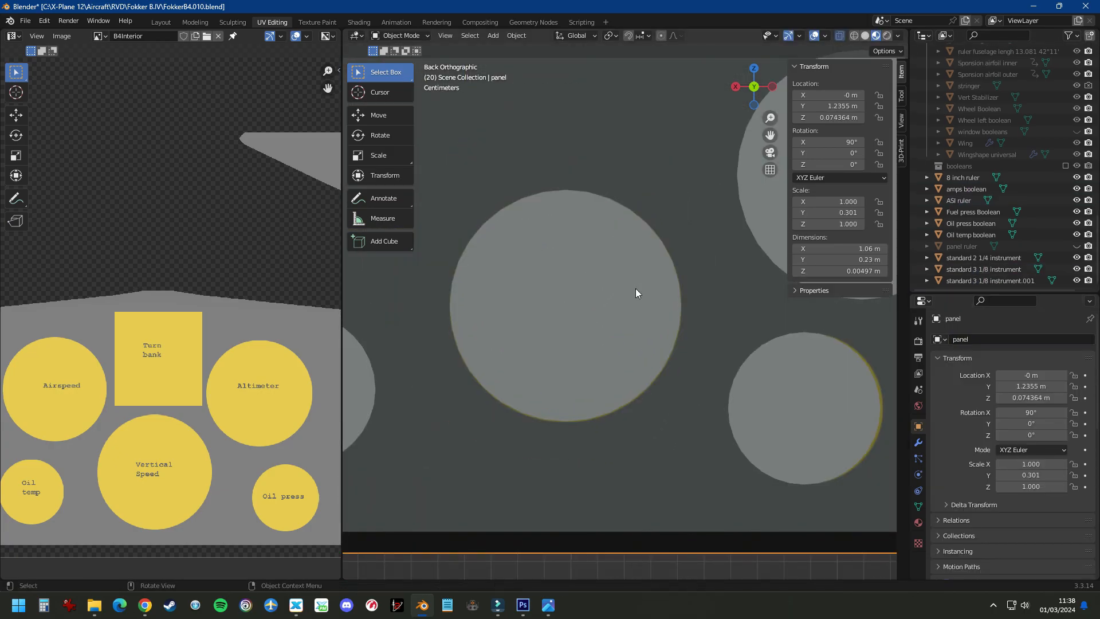
Position the copied 3 1/8 instrument circle, scaled by 1.169, over the Altimeter gauge
{"action": "left_click", "coordinate": [635, 288]}
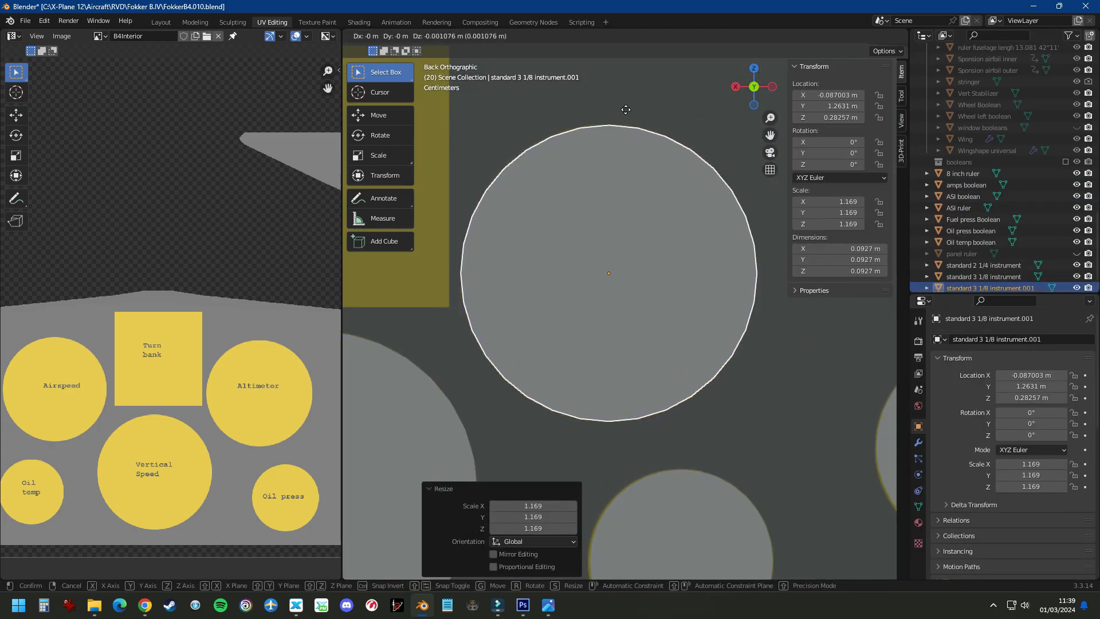
{"action": "left_click", "coordinate": [625, 109]}
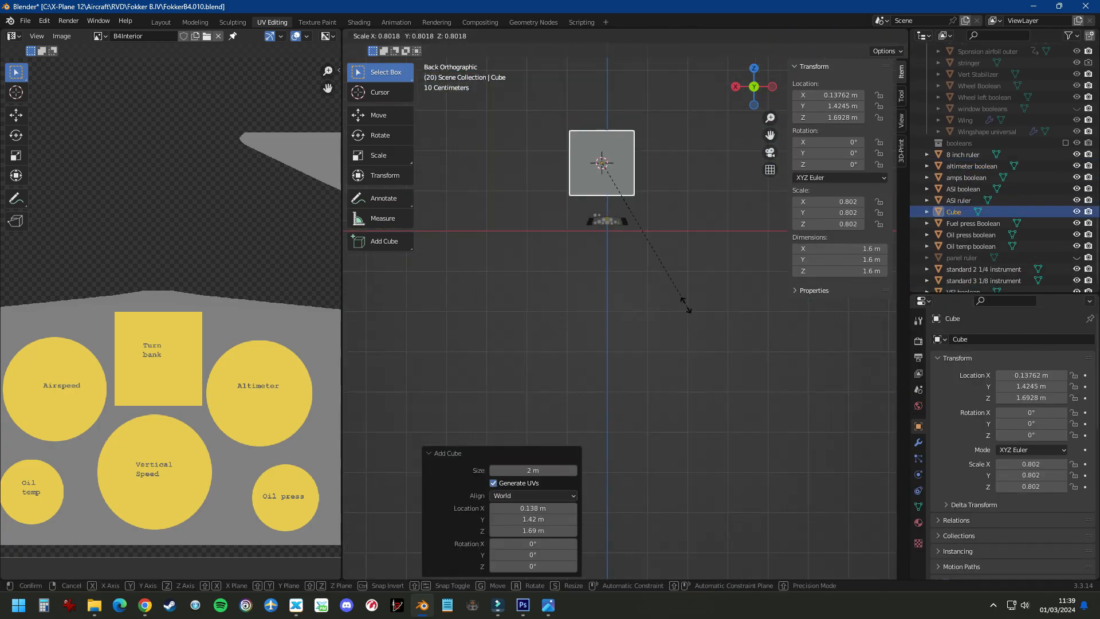
Select among the individual gauge cutters and hide the combined Gauges boolean object
{"action": "left_click", "coordinate": [964, 245]}
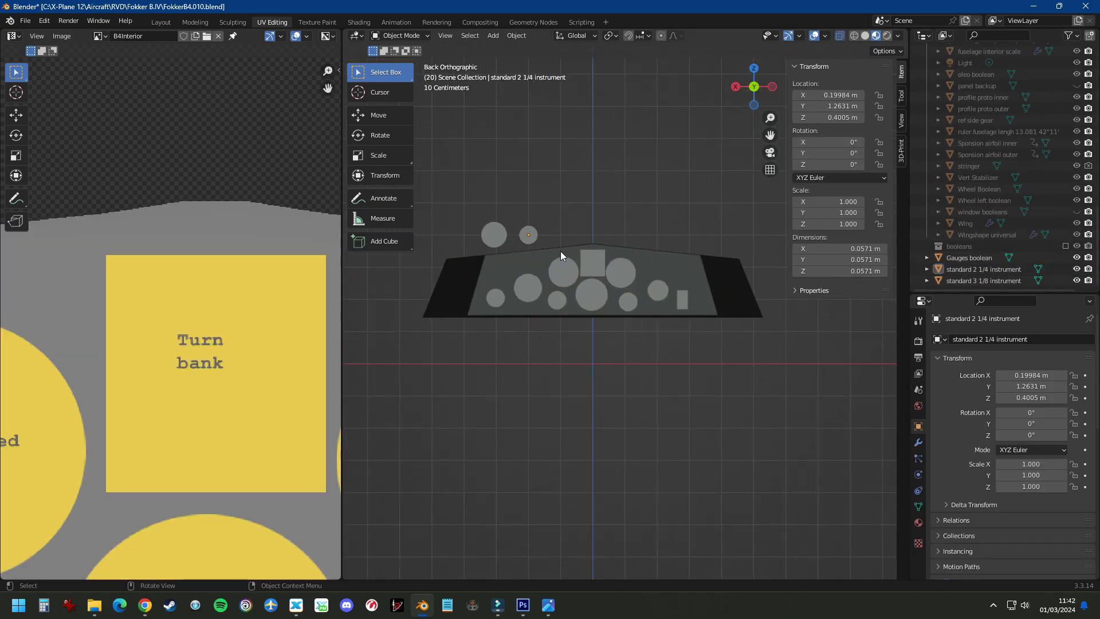
{"action": "left_click", "coordinate": [1077, 257]}
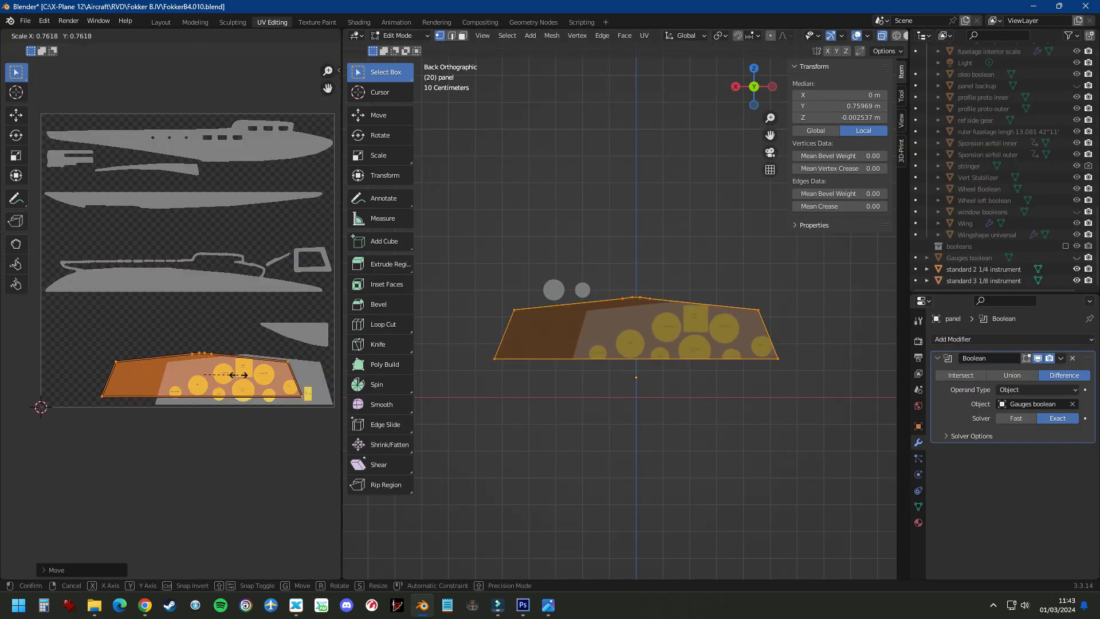
Examine the instrument panel's gauge cutouts inside the cockpit model from several angles
{"action": "left_click", "coordinate": [358, 22]}
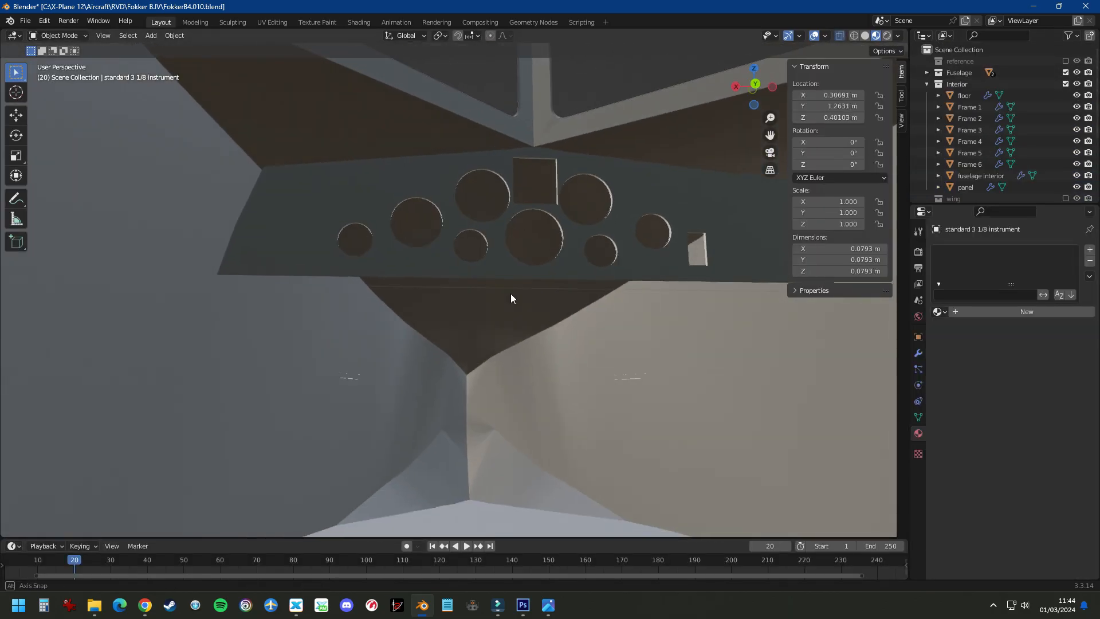
{"action": "middle_click_drag", "start_coordinate": [511, 293], "coordinate": [543, 331]}
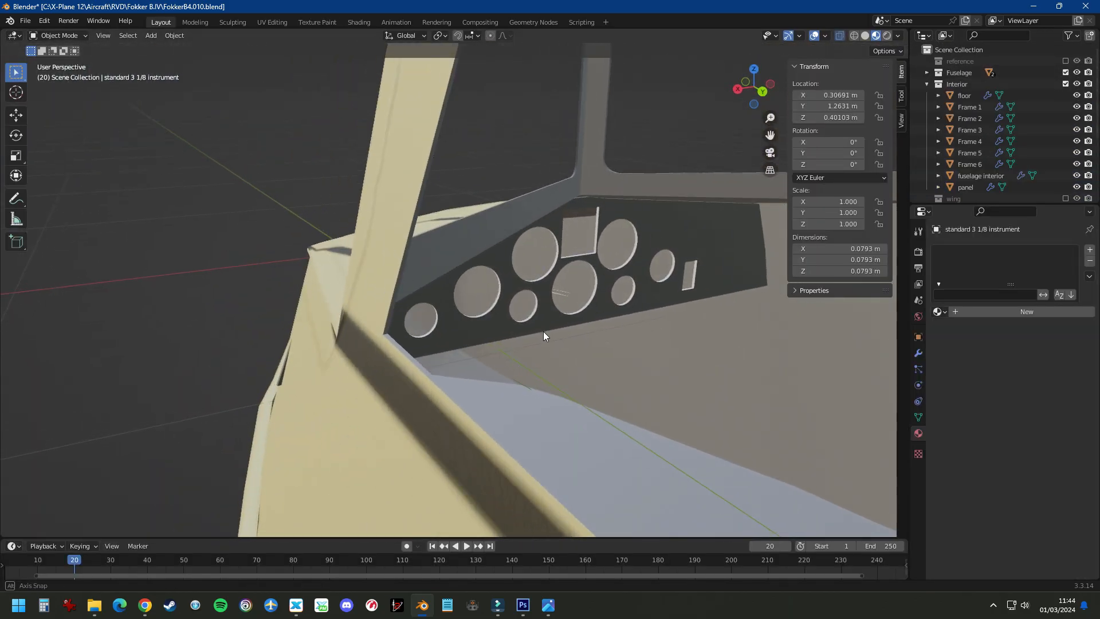
{"action": "scroll", "coordinate": [573, 347], "scroll_direction": "down", "scroll_amount": 2}
{"action": "mouse_move", "coordinate": [602, 363]}
{"action": "middle_mouse_down"}
{"action": "mouse_move", "coordinate": [630, 380]}
{"action": "mouse_move", "coordinate": [589, 363]}
{"action": "mouse_move", "coordinate": [610, 379]}
{"action": "middle_mouse_up"}
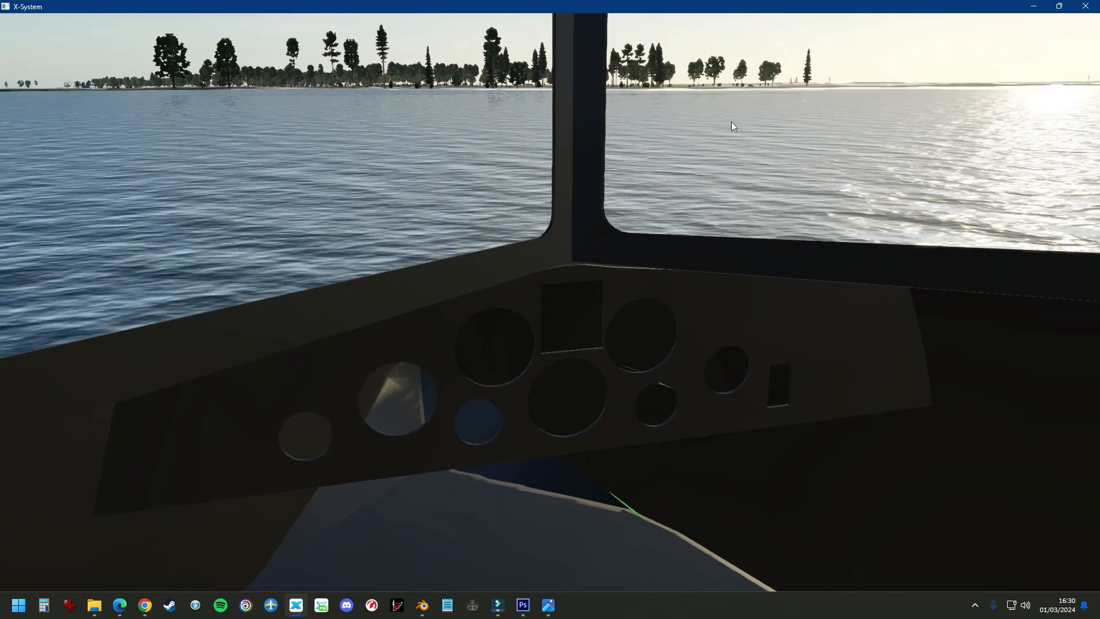
Look around the aircraft cockpit in X-Plane and examine the instrument panel from different viewpoints
{"action": "key", "text": "Down"}
{"action": "key", "text": "Left"}
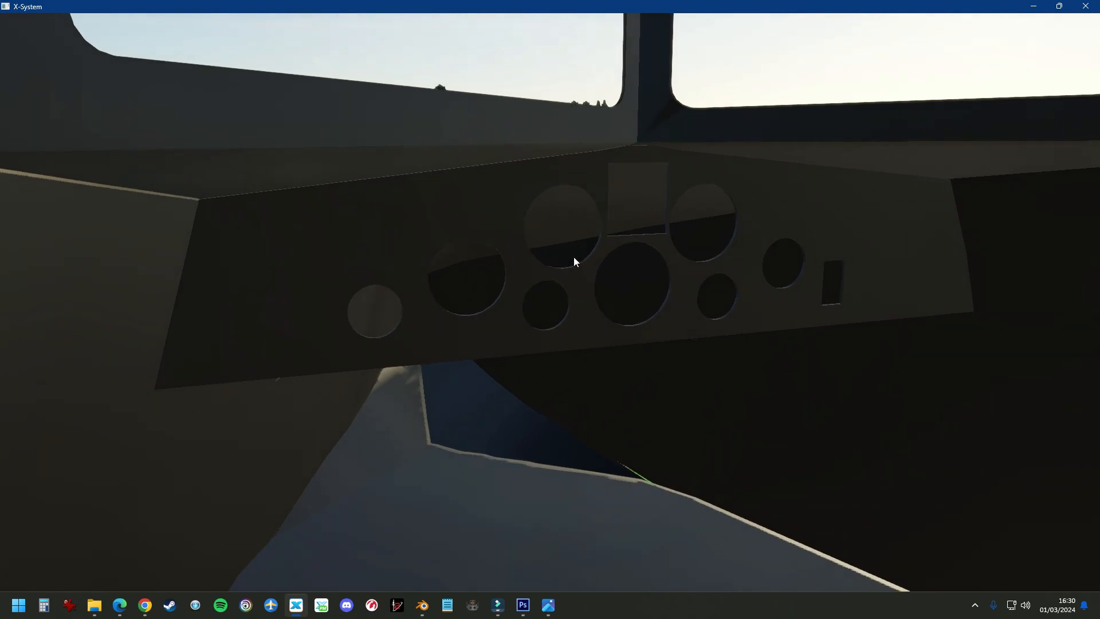
{"action": "key", "text": "Right"}
{"action": "right_click_drag", "start_coordinate": [622, 319], "coordinate": [689, 311]}
{"action": "key", "text": "Up"}
{"action": "scroll", "coordinate": [606, 321], "scroll_direction": "up", "scroll_amount": 4}
{"action": "key", "text": "Left"}
{"action": "key", "text": "Down"}
{"action": "key", "text": "Left"}
{"action": "scroll", "coordinate": [640, 324], "scroll_direction": "down", "scroll_amount": 5}
{"action": "key", "text": "Up"}
{"action": "scroll", "coordinate": [696, 314], "scroll_direction": "up", "scroll_amount": 5}
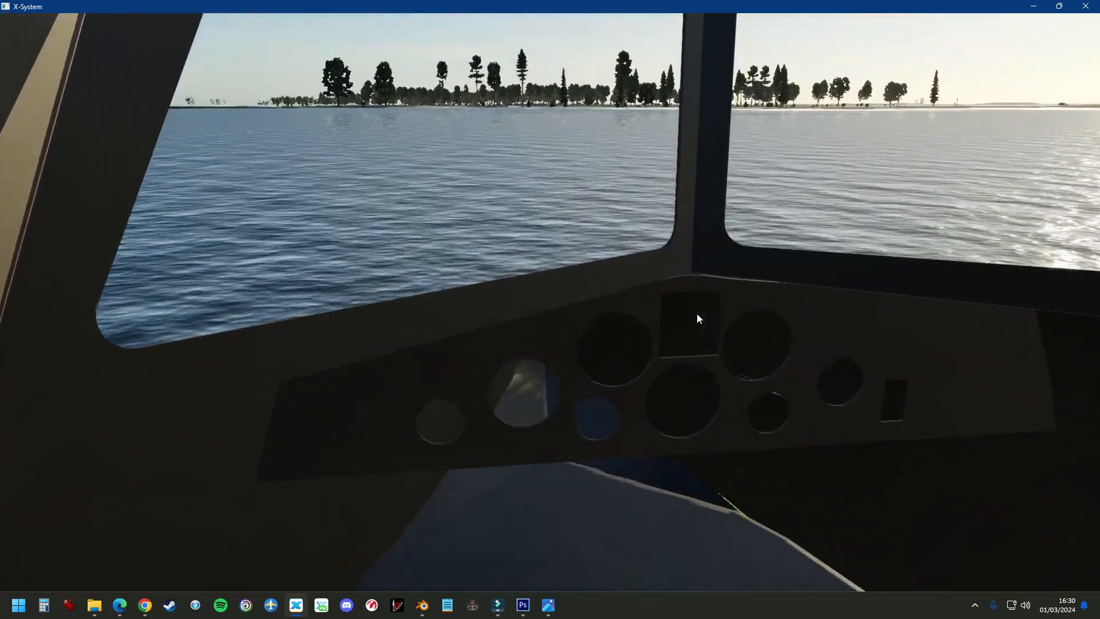
Switch to Blender, show the fuselage interior's UV layout and deselect its geometry
{"action": "left_click", "coordinate": [422, 605]}
{"action": "middle_click_drag", "start_coordinate": [536, 136], "coordinate": [298, 61]}
{"action": "left_click", "coordinate": [272, 22]}
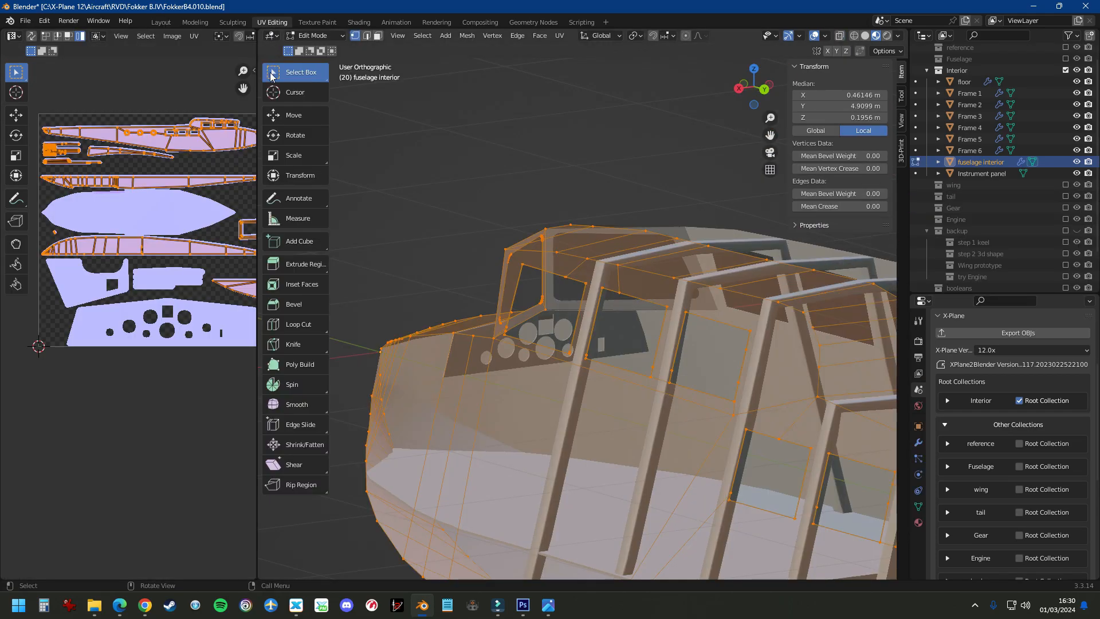
{"action": "left_click", "coordinate": [517, 156]}
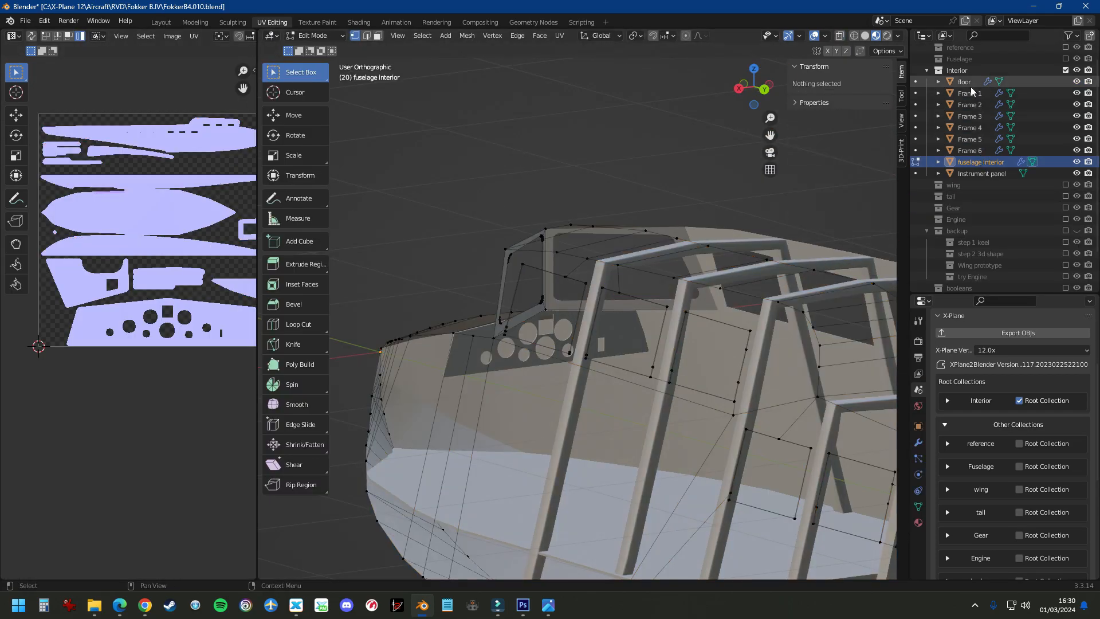
Include the Instrument panel in mesh editing and widen the UV editor to examine its UV layout
{"action": "left_click", "coordinate": [964, 174]}
{"action": "left_click", "coordinate": [915, 174], "text": "ctrl"}
{"action": "scroll", "coordinate": [635, 201], "scroll_direction": "down", "scroll_amount": 2}
{"action": "left_click_drag", "start_coordinate": [257, 241], "coordinate": [528, 246]}
{"action": "scroll", "coordinate": [297, 269], "scroll_direction": "up", "scroll_amount": 2}
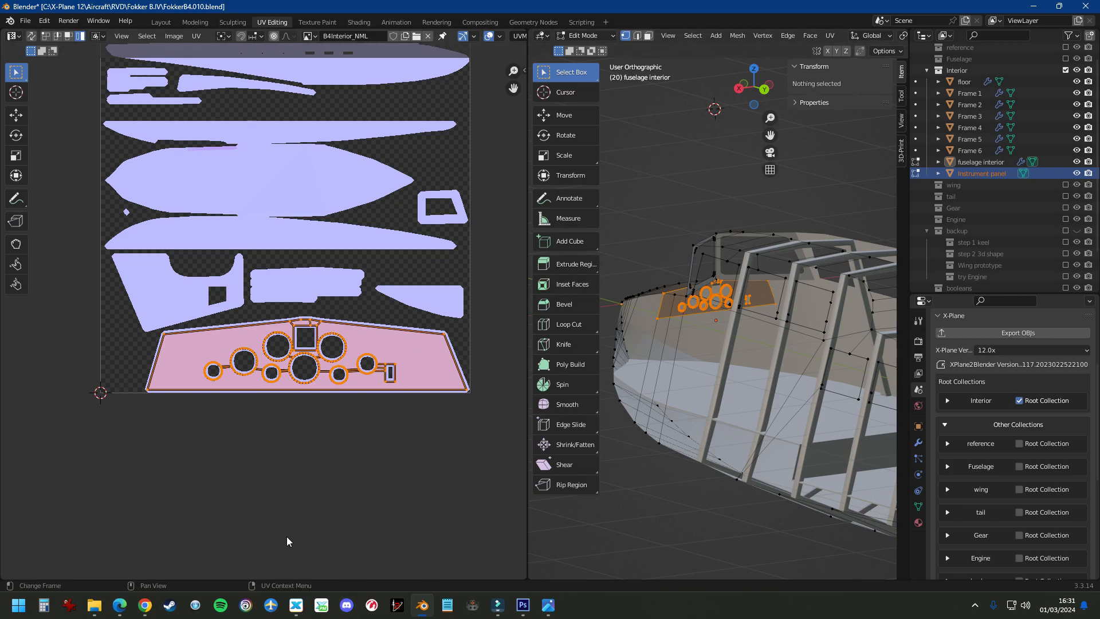
Switch to X-Plane and examine the edges of the instrument panel's gauge cutouts up close
{"action": "left_click", "coordinate": [296, 604]}
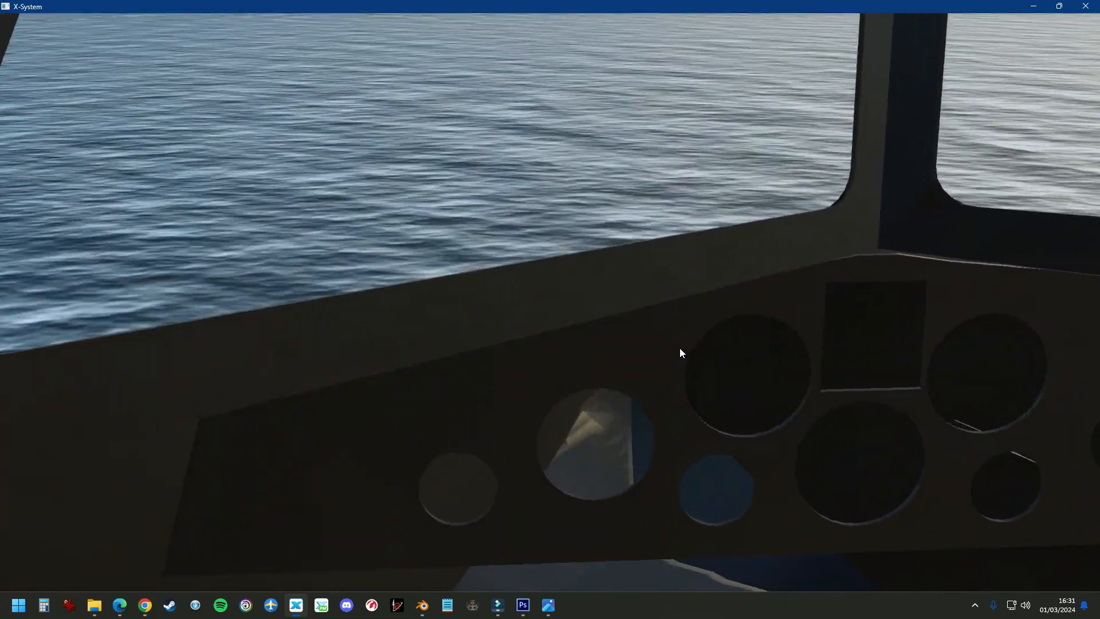
{"action": "right_click_drag", "start_coordinate": [679, 348], "coordinate": [703, 355]}
{"action": "scroll", "coordinate": [655, 294], "scroll_direction": "up", "scroll_amount": 10}
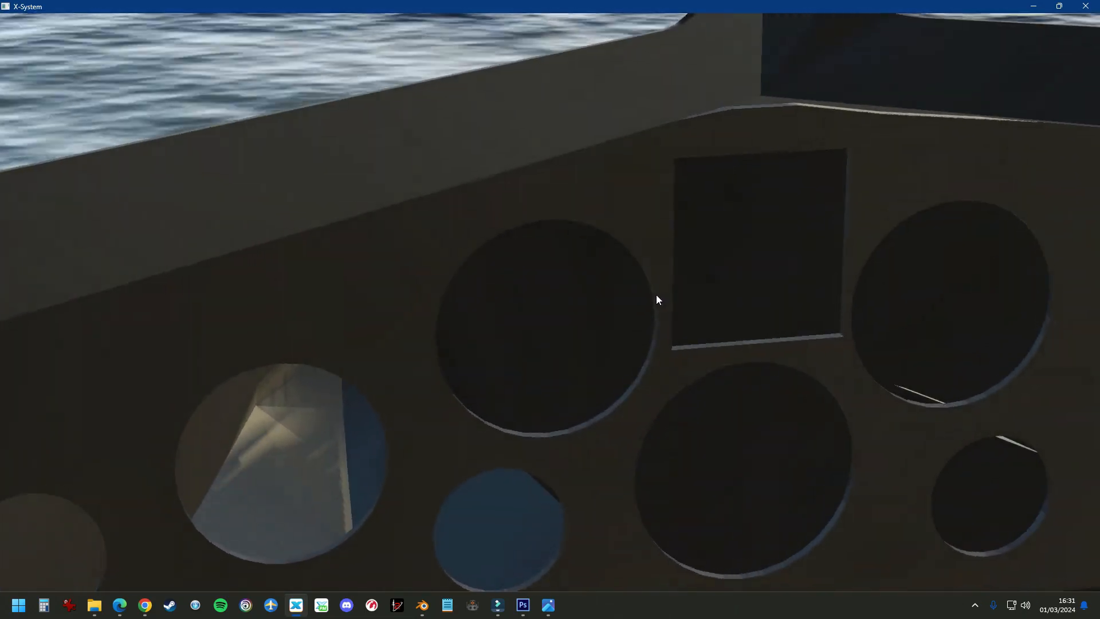
{"action": "scroll", "coordinate": [650, 278], "scroll_direction": "down", "scroll_amount": 6}
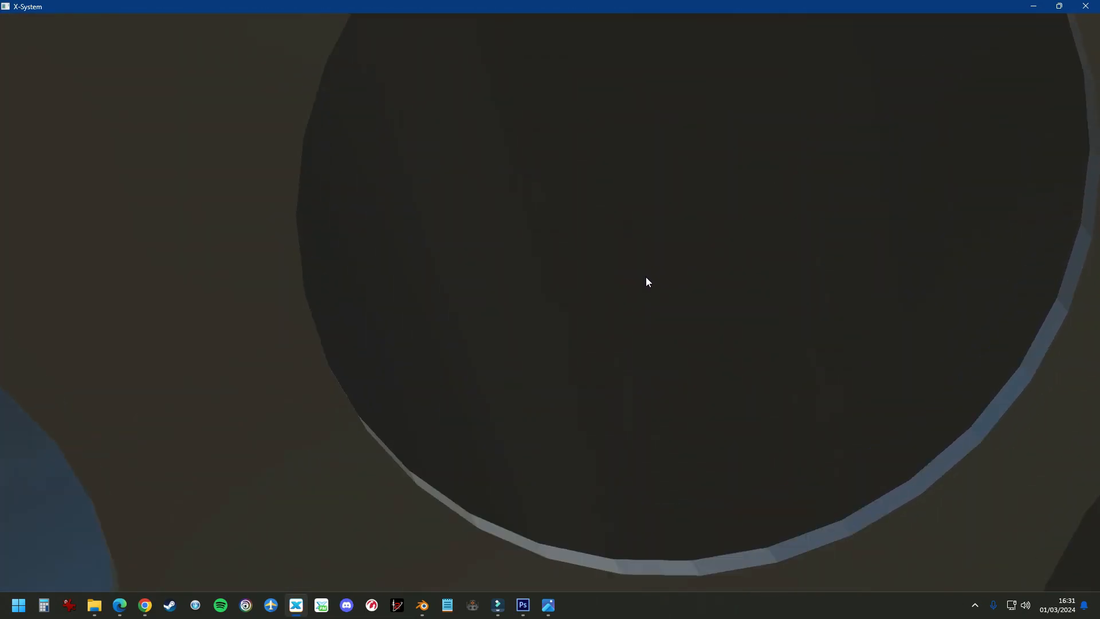
{"action": "scroll", "coordinate": [650, 274], "scroll_direction": "down", "scroll_amount": 6}
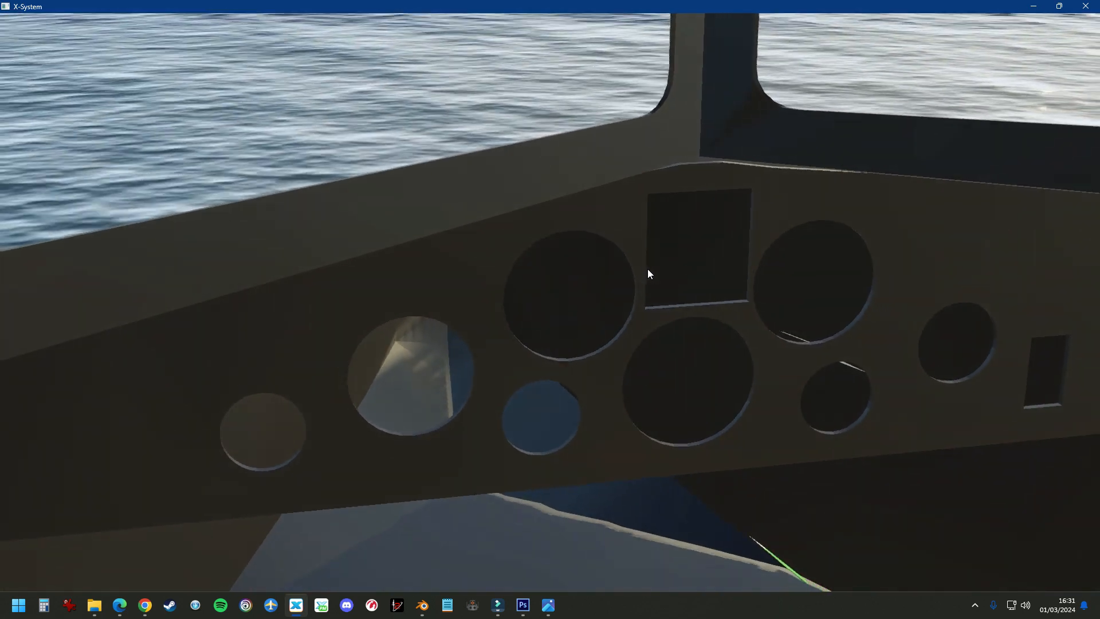
Switch to Blender and create a new collection named Flight instruments
{"action": "key", "text": "alt+Tab"}
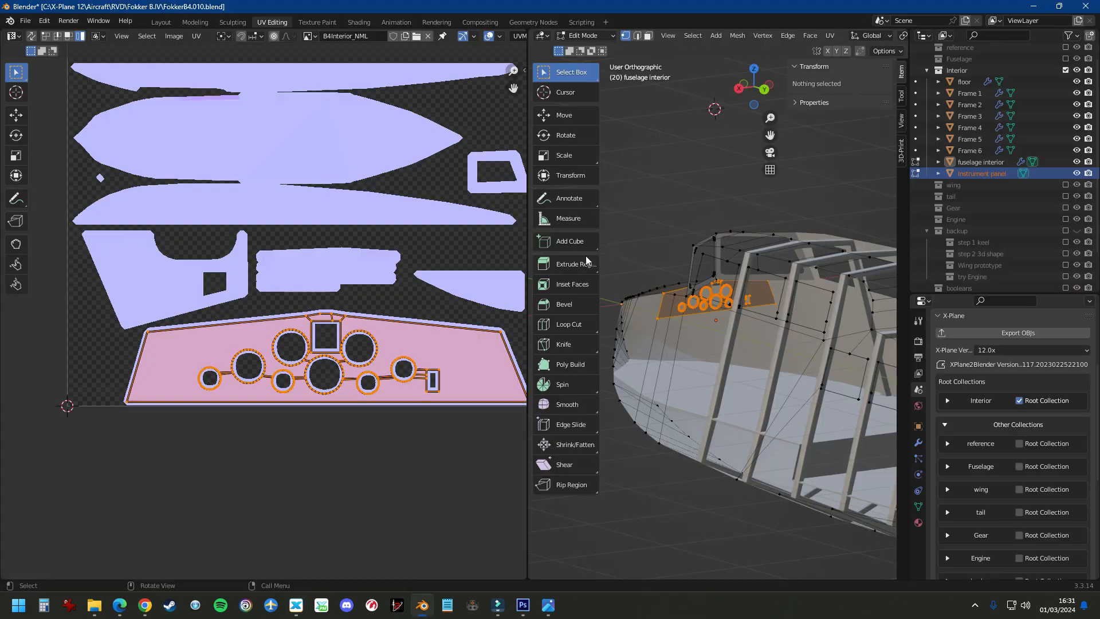
{"action": "left_click", "coordinate": [926, 70]}
{"action": "left_click", "coordinate": [926, 141]}
{"action": "right_click", "coordinate": [944, 228]}
{"action": "left_click", "coordinate": [944, 228]}
{"action": "double_click", "coordinate": [973, 163]}
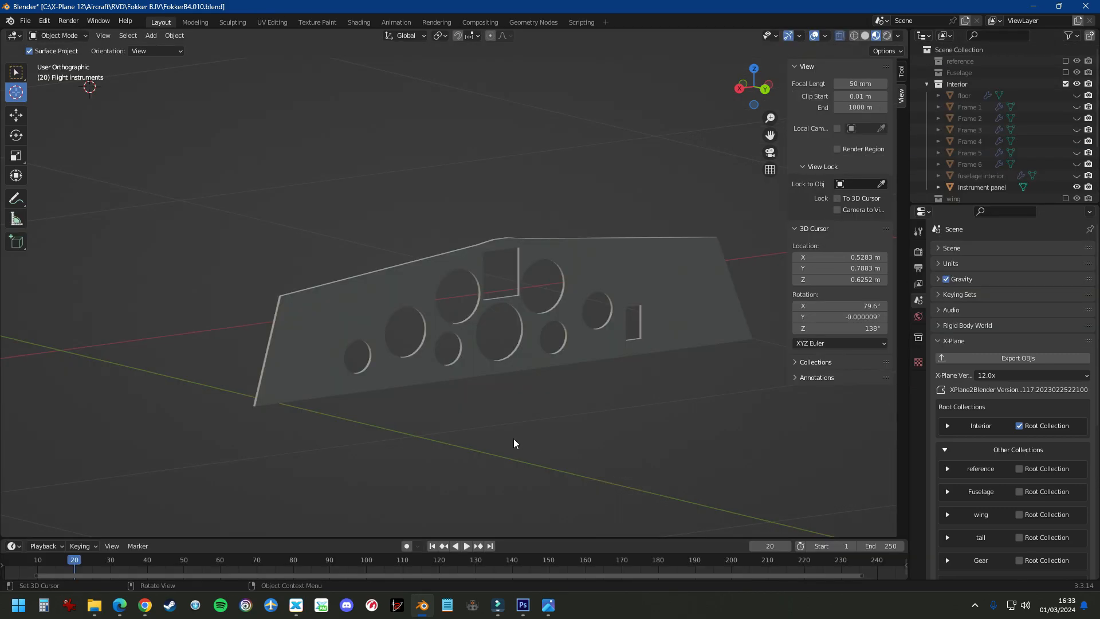
Add a 32-vertex cylinder near the airspeed cutout and scale it to about 0.0857 m in diameter
{"action": "scroll", "coordinate": [446, 339], "scroll_direction": "up", "scroll_amount": 3}
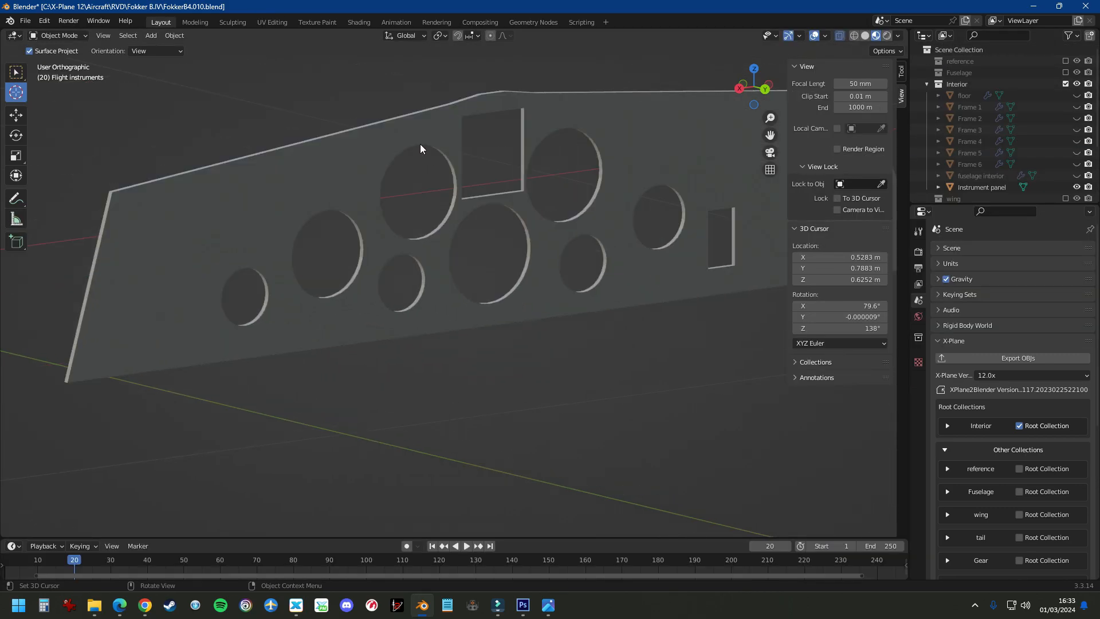
{"action": "left_click", "coordinate": [151, 37]}
{"action": "mouse_move", "coordinate": [190, 51]}
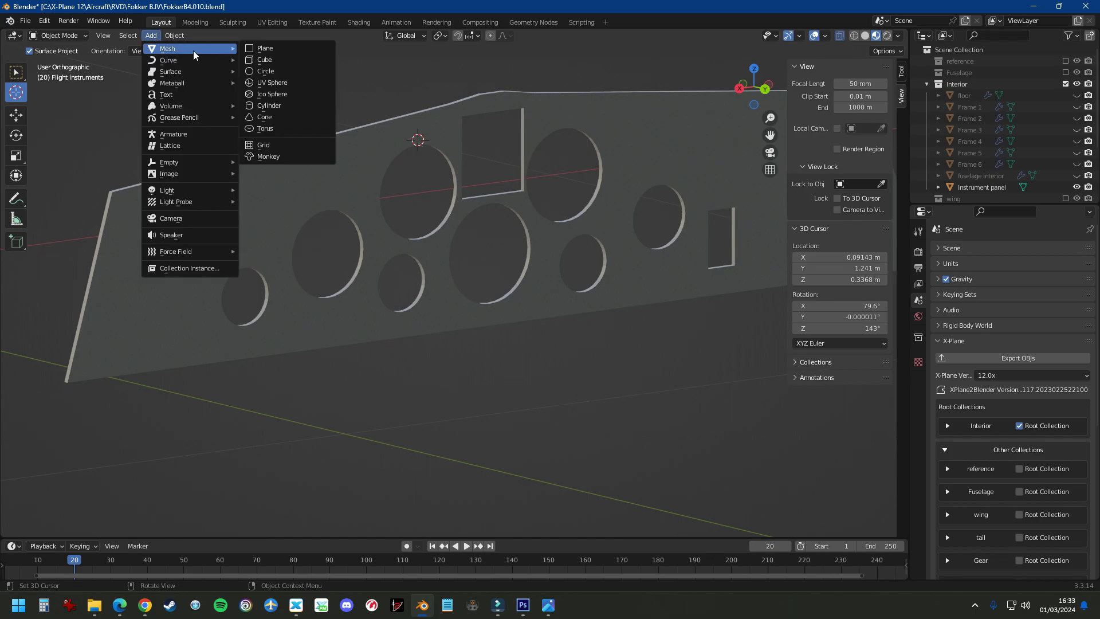
{"action": "left_click", "coordinate": [266, 107]}
{"action": "key", "text": "KP_3"}
{"action": "key", "text": "s"}
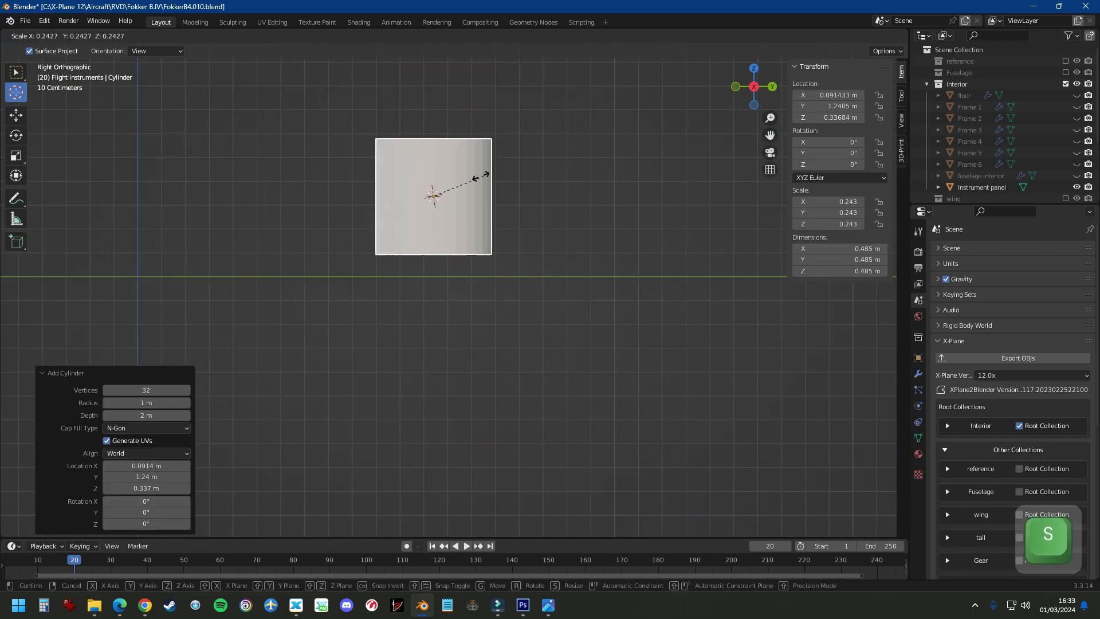
{"action": "left_click", "coordinate": [433, 187]}
Move the cylinder over the airspeed cutout and rotate it 90° about the X axis
{"action": "key", "text": "ctrl+KP_1"}
{"action": "scroll", "coordinate": [335, 180], "scroll_direction": "up", "scroll_amount": 5}
{"action": "key", "text": "g"}
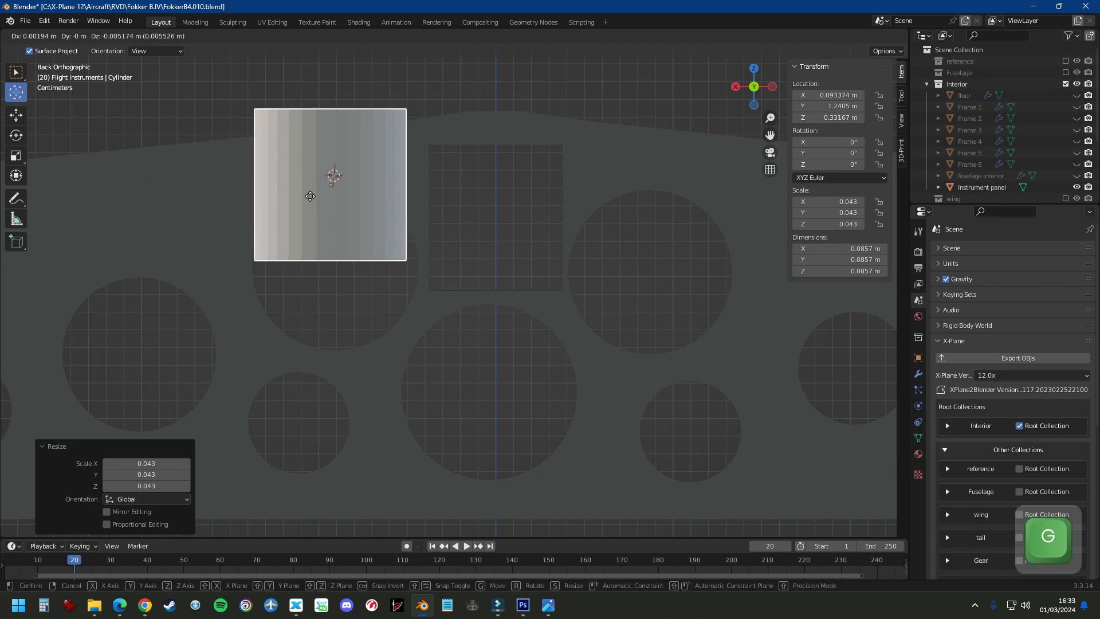
{"action": "left_click", "coordinate": [320, 258]}
{"action": "type", "text": "r90x"}
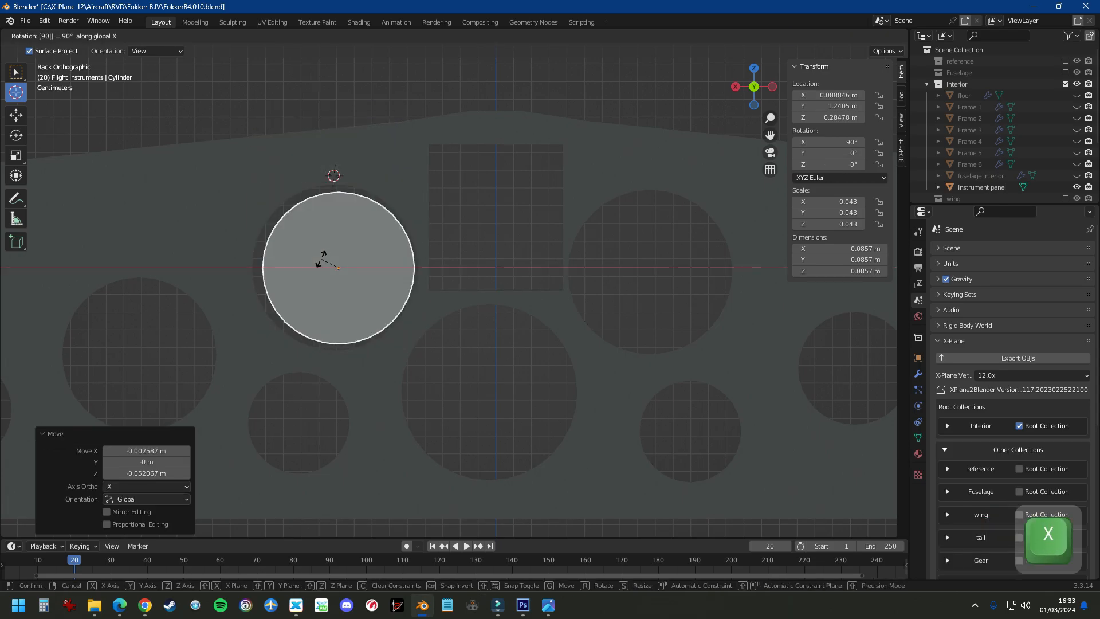
{"action": "key", "text": "Return"}
Centre the cylinder in the airspeed cutout and scale it by 1.097 to about 0.094 m in diameter
{"action": "scroll", "coordinate": [361, 235], "scroll_direction": "down", "scroll_amount": 2}
{"action": "scroll", "coordinate": [358, 232], "scroll_direction": "up", "scroll_amount": 5}
{"action": "key", "text": "g"}
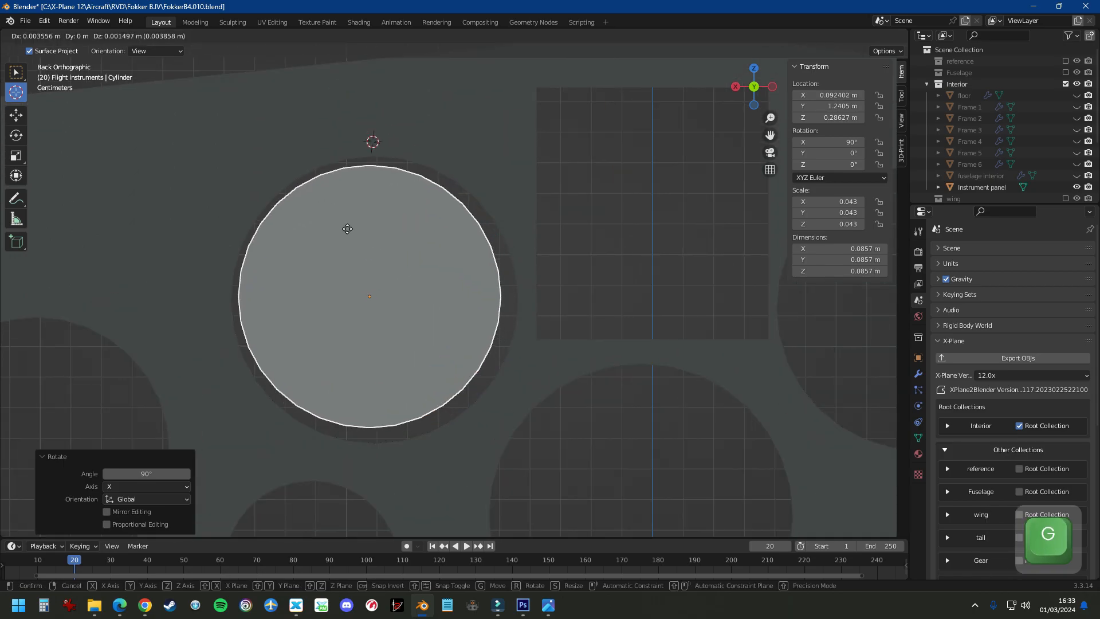
{"action": "left_click", "coordinate": [350, 229]}
{"action": "key", "text": "s"}
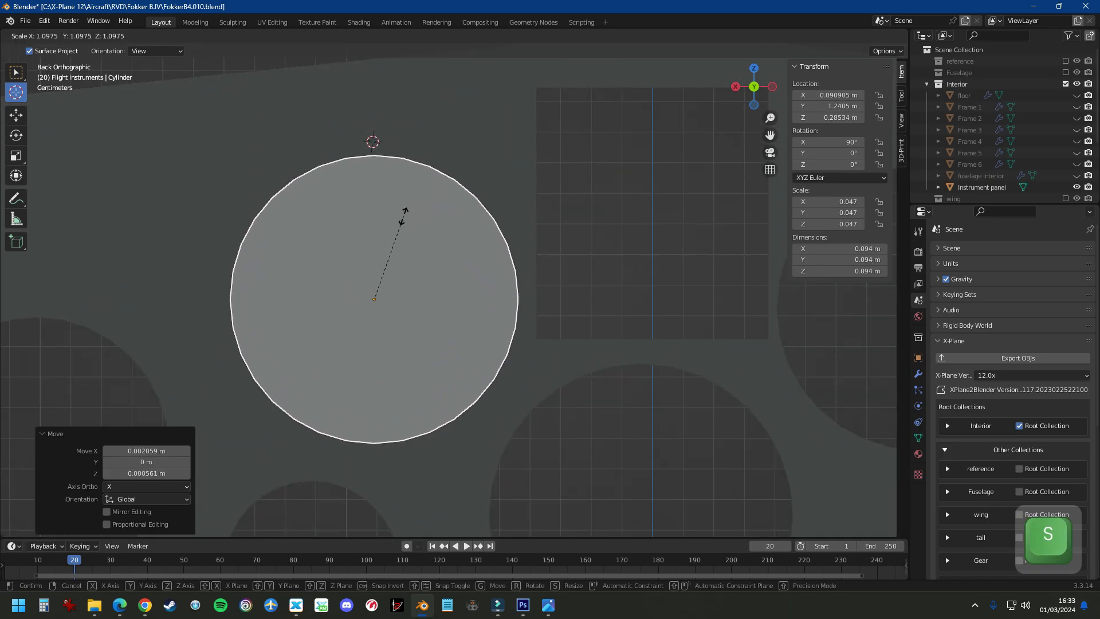
{"action": "left_click", "coordinate": [403, 216]}
Move the cylinder along Y to about 1.2034 m so its face protrudes through the airspeed cutout
{"action": "middle_click_drag", "start_coordinate": [466, 276], "coordinate": [487, 277]}
{"action": "scroll", "coordinate": [487, 277], "scroll_direction": "up", "scroll_amount": 2}
{"action": "key", "text": "g"}
{"action": "key", "text": "y"}
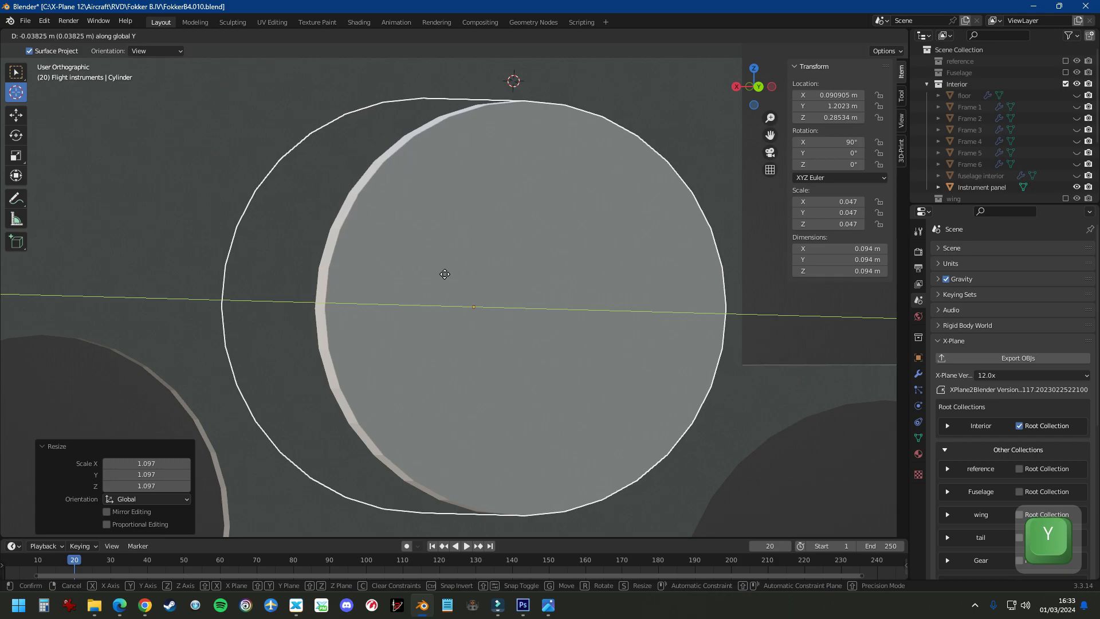
{"action": "left_click", "coordinate": [449, 276]}
{"action": "scroll", "coordinate": [449, 276], "scroll_direction": "down", "scroll_amount": 4}
{"action": "middle_click_drag", "start_coordinate": [449, 276], "coordinate": [375, 311]}
{"action": "middle_click_drag", "start_coordinate": [501, 353], "coordinate": [730, 339]}
{"action": "scroll", "coordinate": [675, 369], "scroll_direction": "up", "scroll_amount": 3}
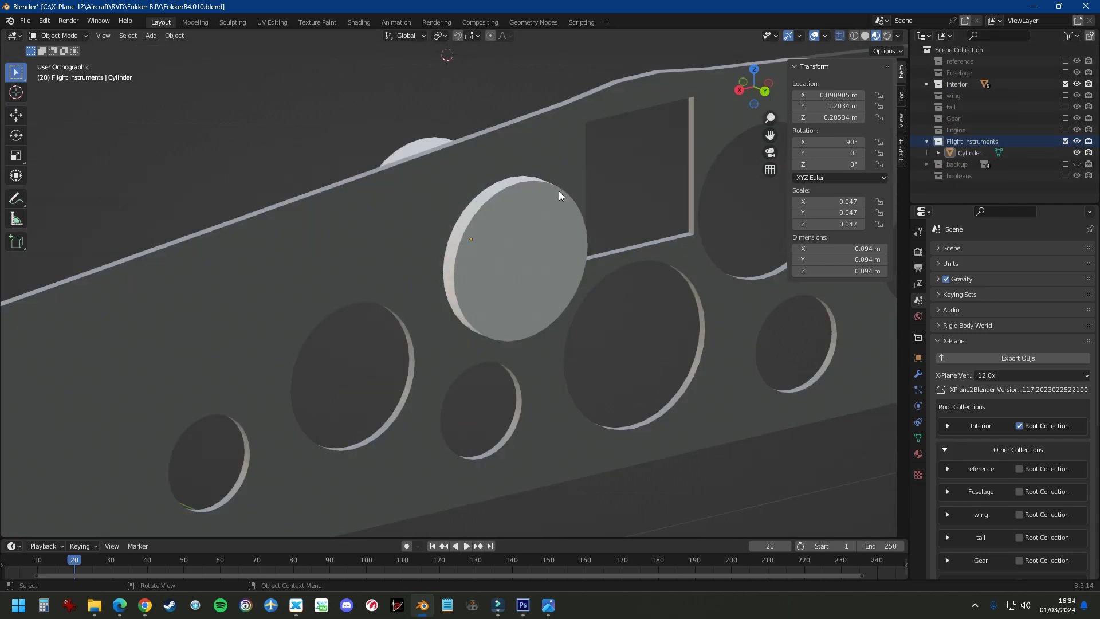
Give the airspeed cylinder a new material named Flight Instruments with a blue-violet base color
{"action": "scroll", "coordinate": [559, 191], "scroll_direction": "up", "scroll_amount": 3}
{"action": "scroll", "coordinate": [675, 283], "scroll_direction": "down", "scroll_amount": 5}
{"action": "scroll", "coordinate": [500, 251], "scroll_direction": "up", "scroll_amount": 4}
{"action": "left_click", "coordinate": [500, 251]}
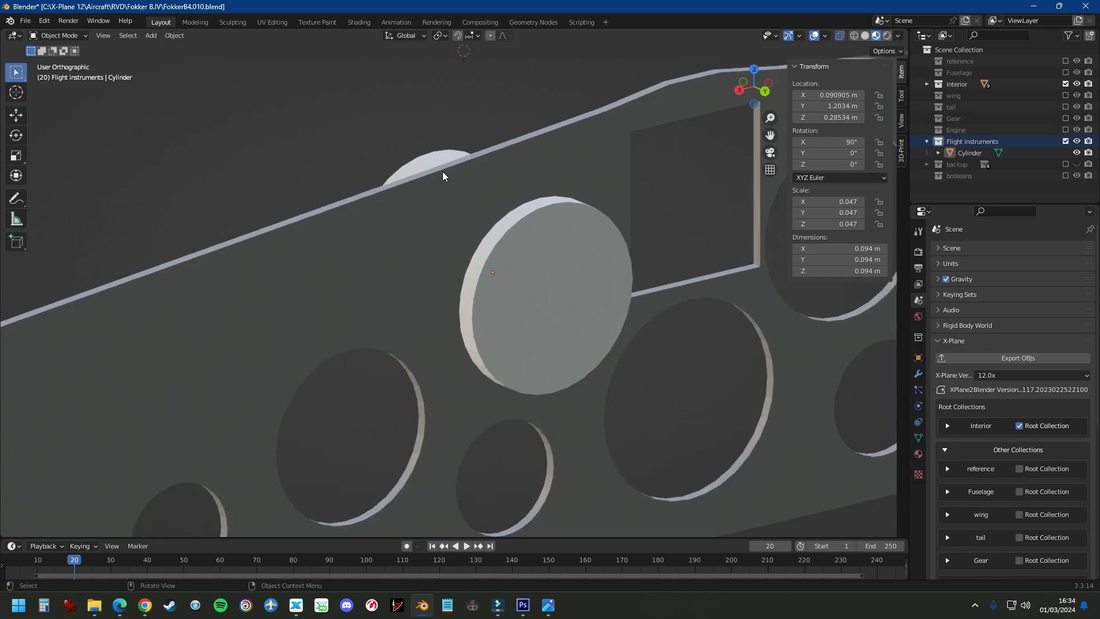
{"action": "left_click", "coordinate": [918, 453]}
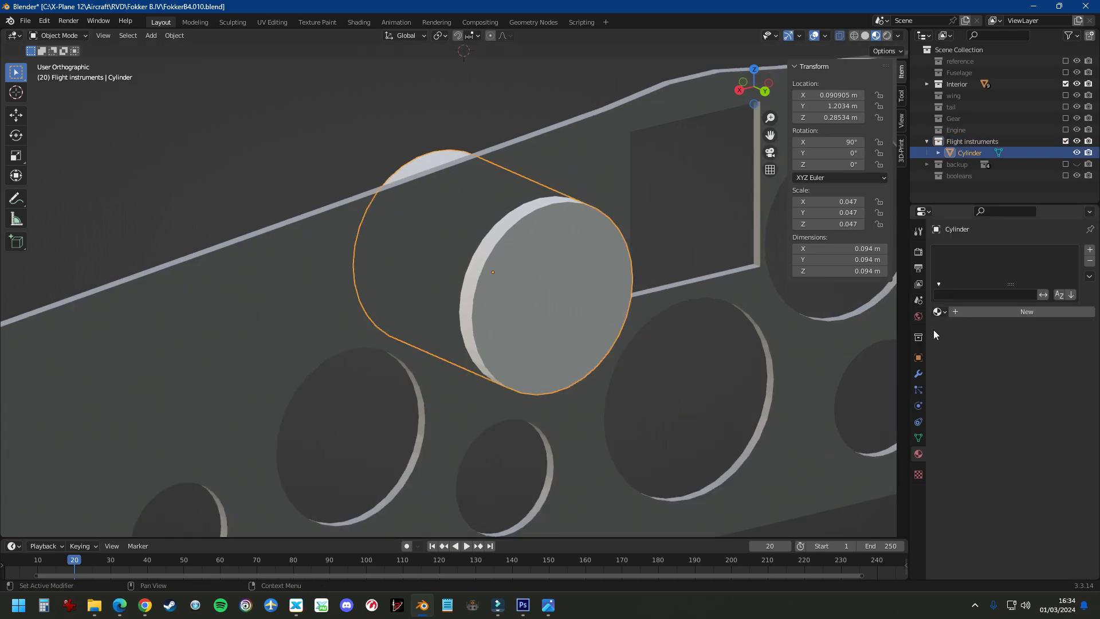
{"action": "left_click", "coordinate": [1032, 316]}
{"action": "left_click", "coordinate": [1016, 414]}
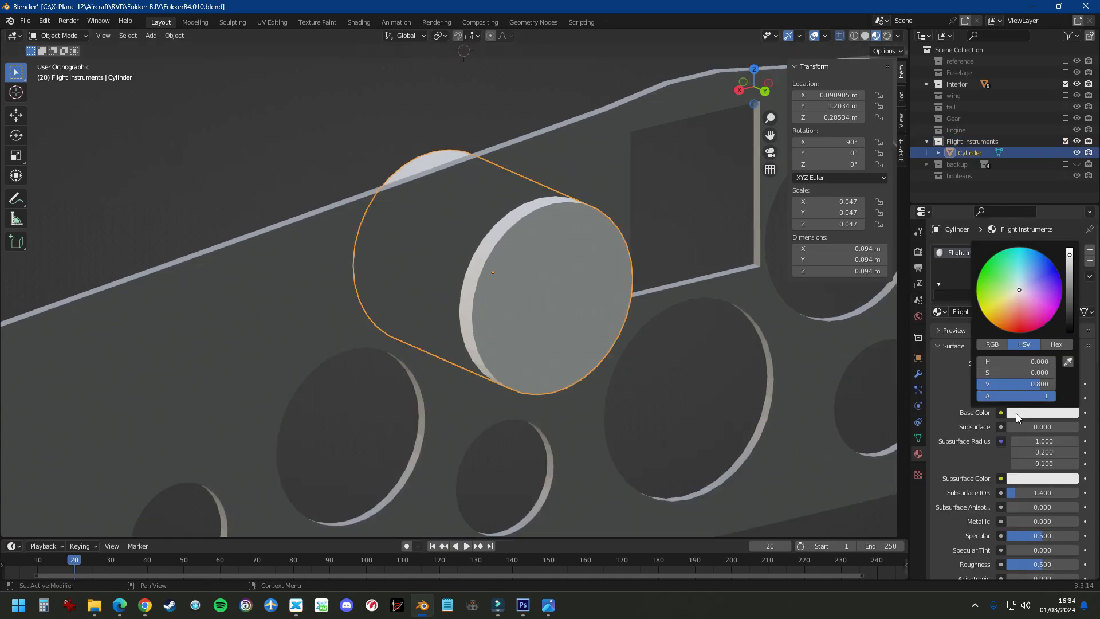
{"action": "left_click", "coordinate": [1034, 283]}
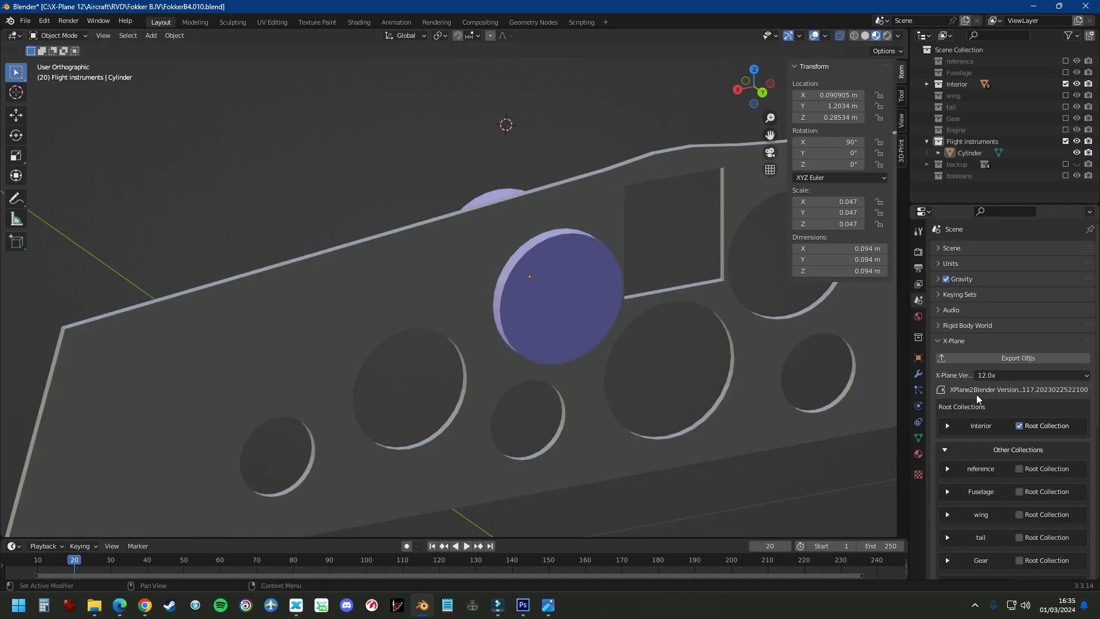
Make the Flight instruments collection an X-Plane root collection named objects/B4Flightinstruments and export the OBJs
{"action": "scroll", "coordinate": [995, 458], "scroll_direction": "down", "scroll_amount": 8}
{"action": "left_click", "coordinate": [1019, 355]}
{"action": "scroll", "coordinate": [999, 431], "scroll_direction": "up", "scroll_amount": 6}
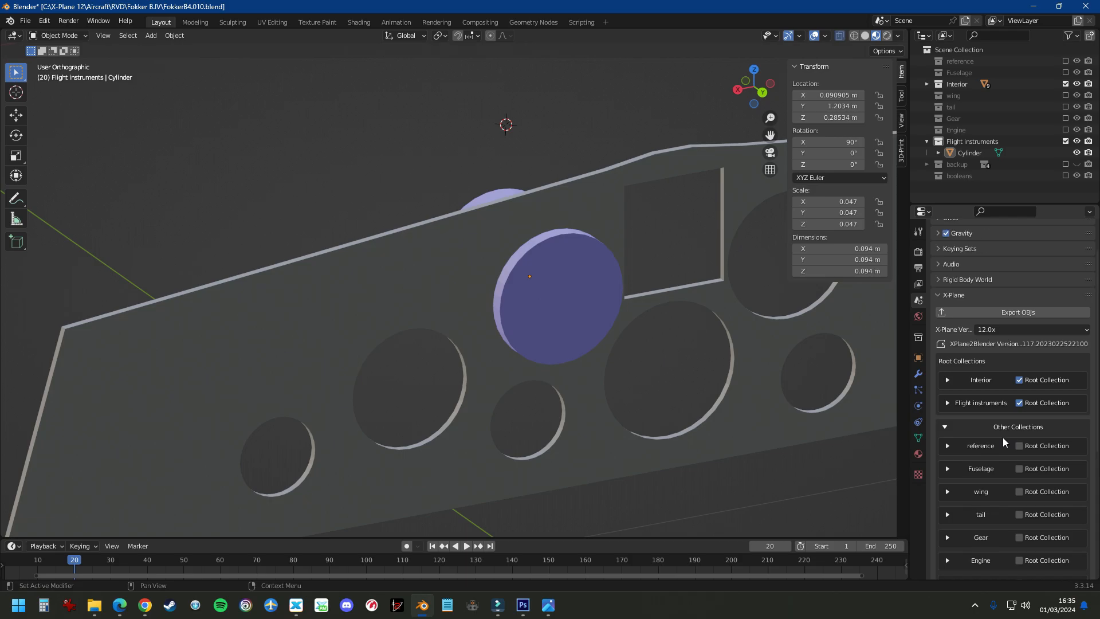
{"action": "left_click", "coordinate": [1002, 435]}
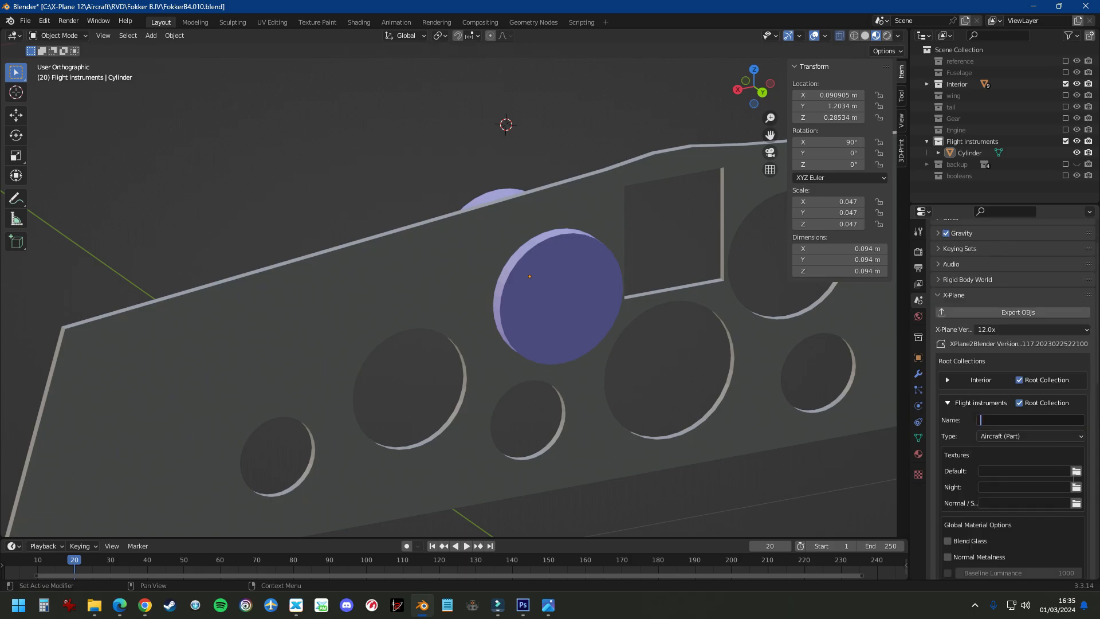
{"action": "type", "text": "objects/B4Interior"}
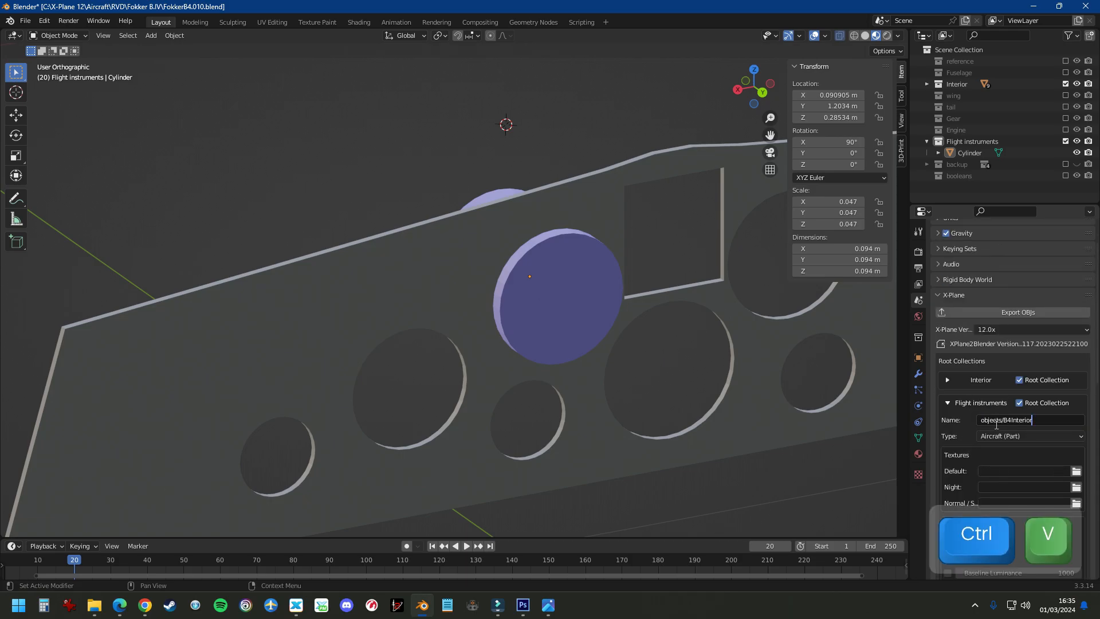
{"action": "type", "text": "B4Flightin"}
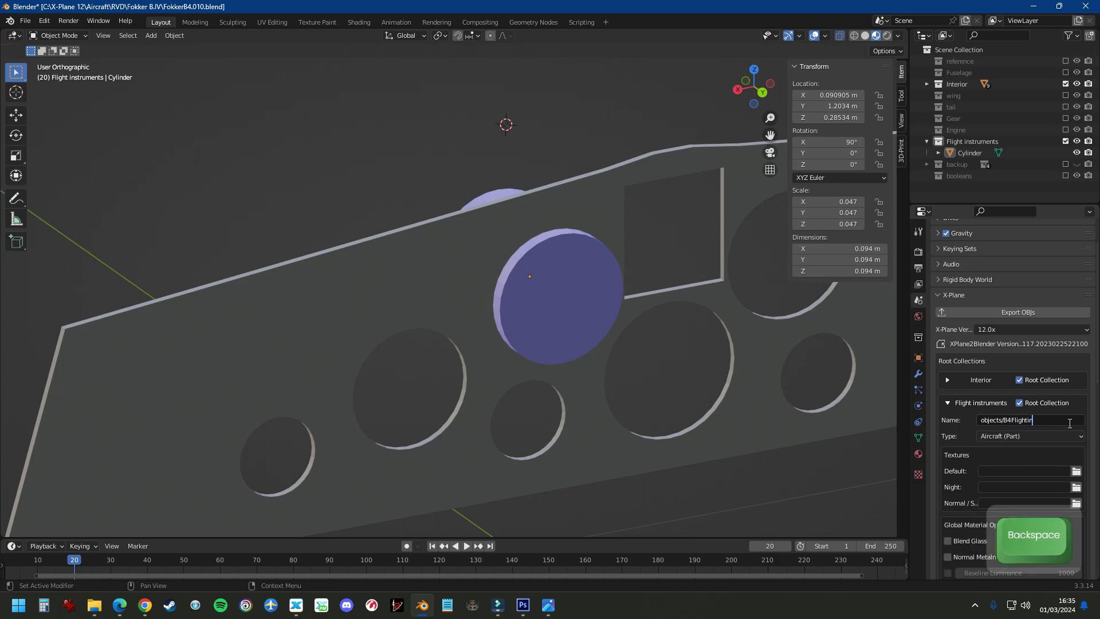
{"action": "type", "text": "struments"}
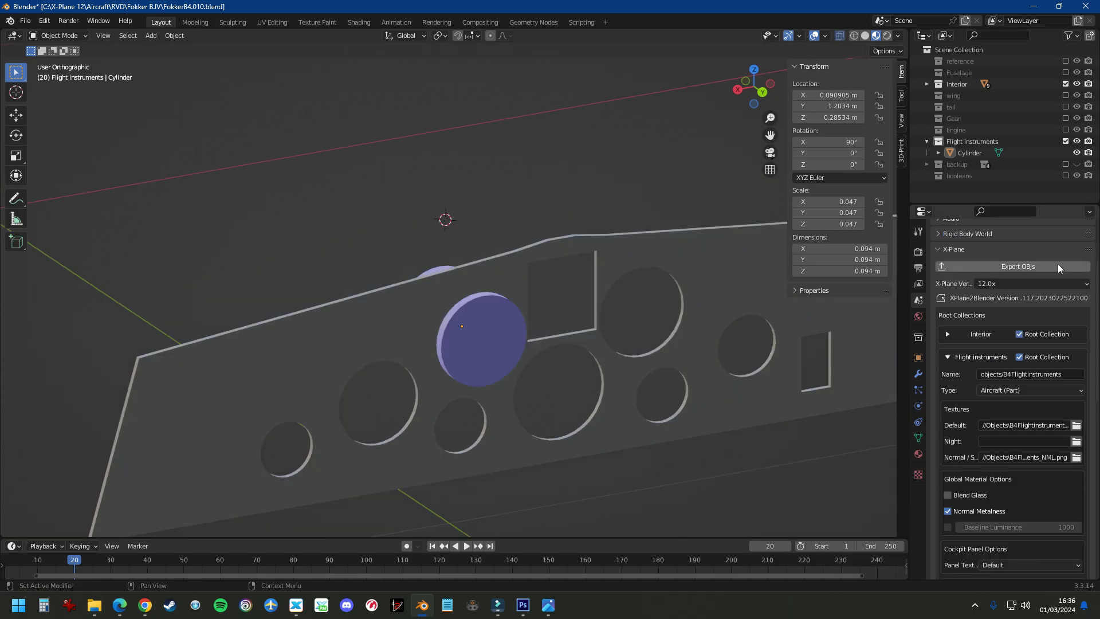
{"action": "left_click", "coordinate": [1043, 268]}
Switch to Plane Maker and load B4Flightinstruments.obj from the Objects folder into the empty slot of the aircraft's object list
{"action": "left_click", "coordinate": [321, 604]}
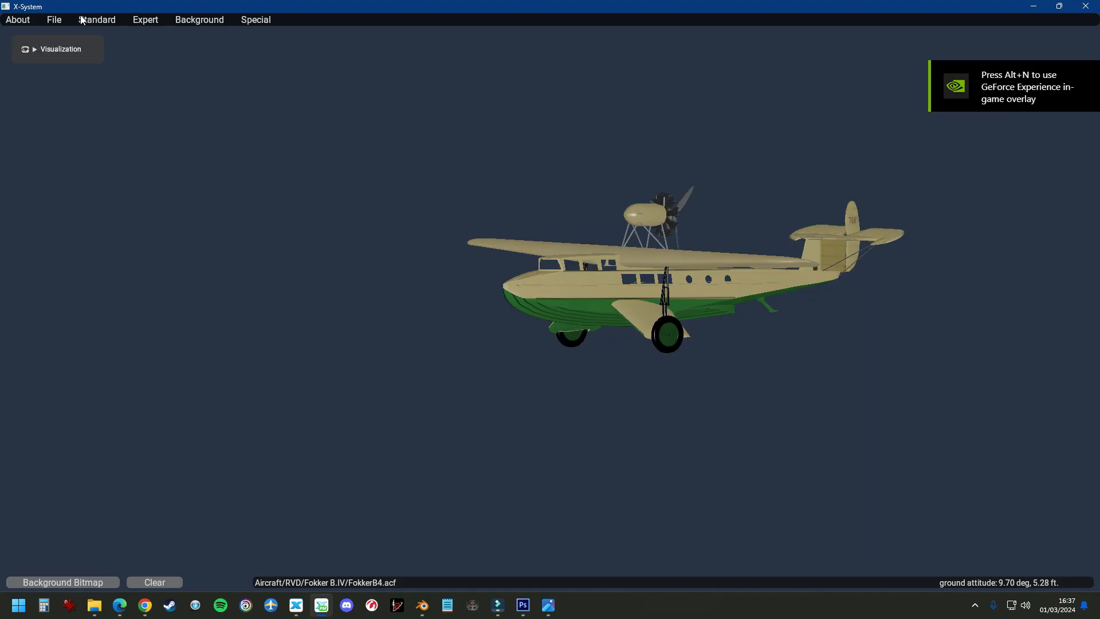
{"action": "left_click", "coordinate": [97, 20]}
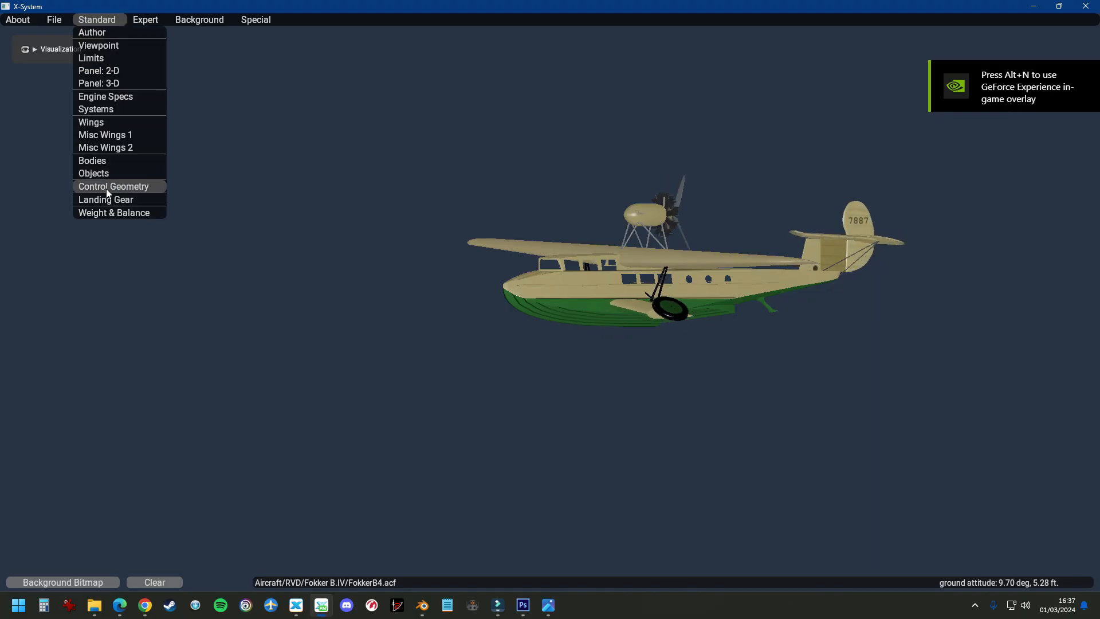
{"action": "left_click", "coordinate": [98, 173]}
{"action": "scroll", "coordinate": [385, 332], "scroll_direction": "down", "scroll_amount": 5}
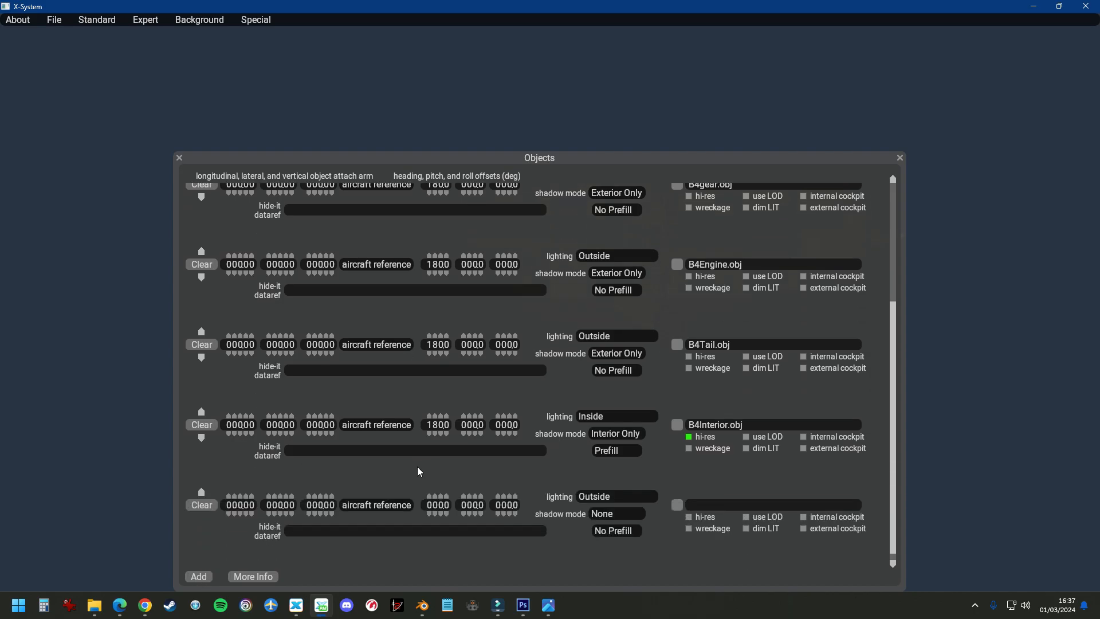
{"action": "left_click", "coordinate": [677, 496]}
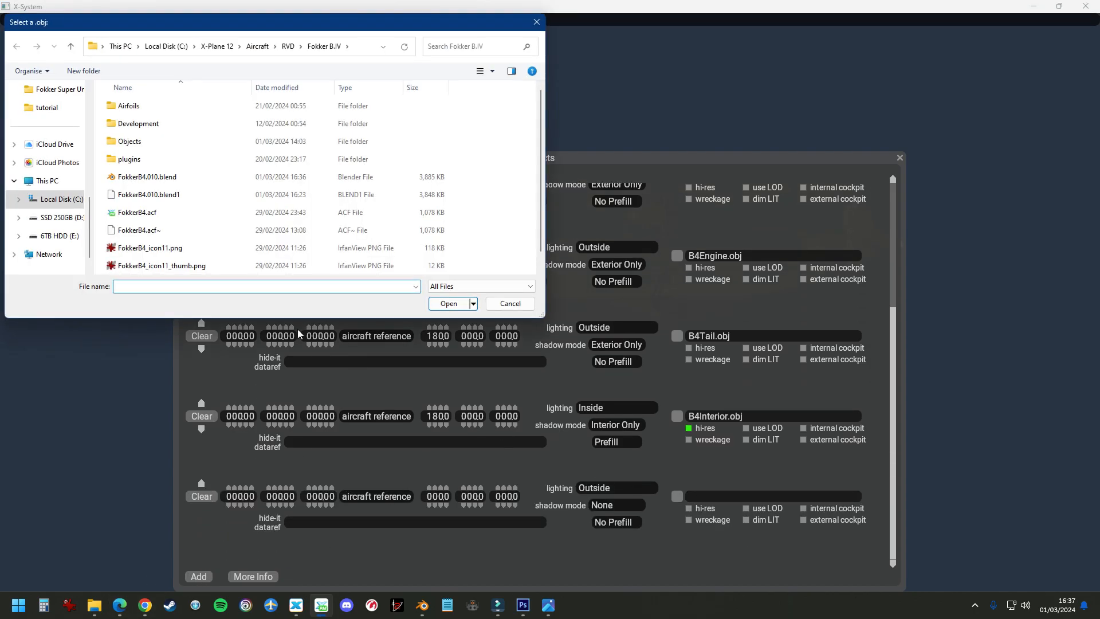
{"action": "double_click", "coordinate": [126, 140]}
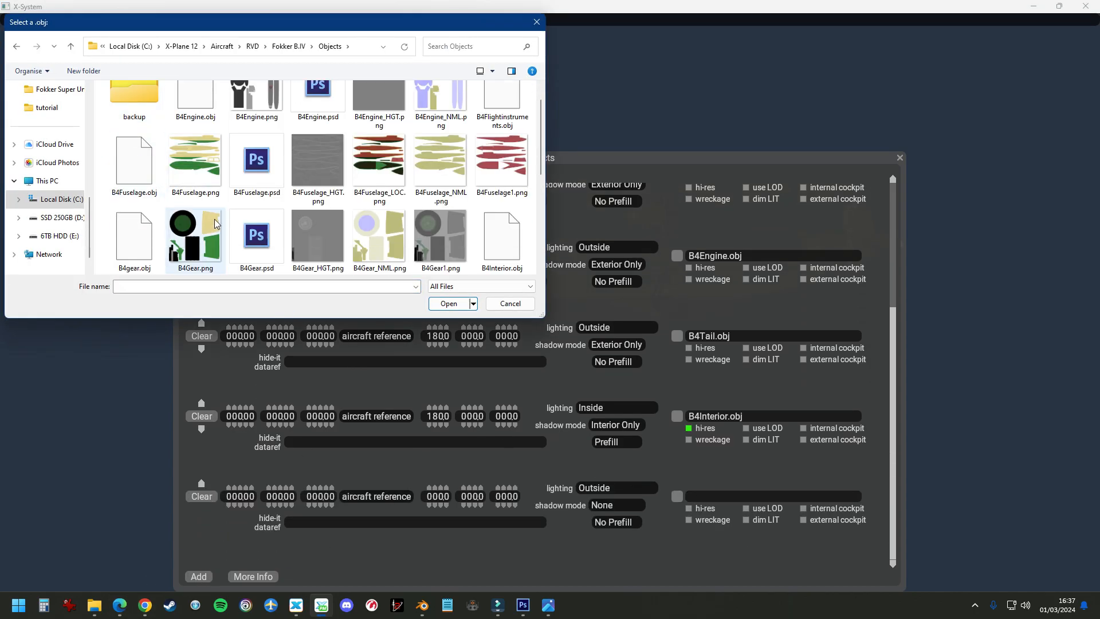
{"action": "left_click", "coordinate": [508, 151]}
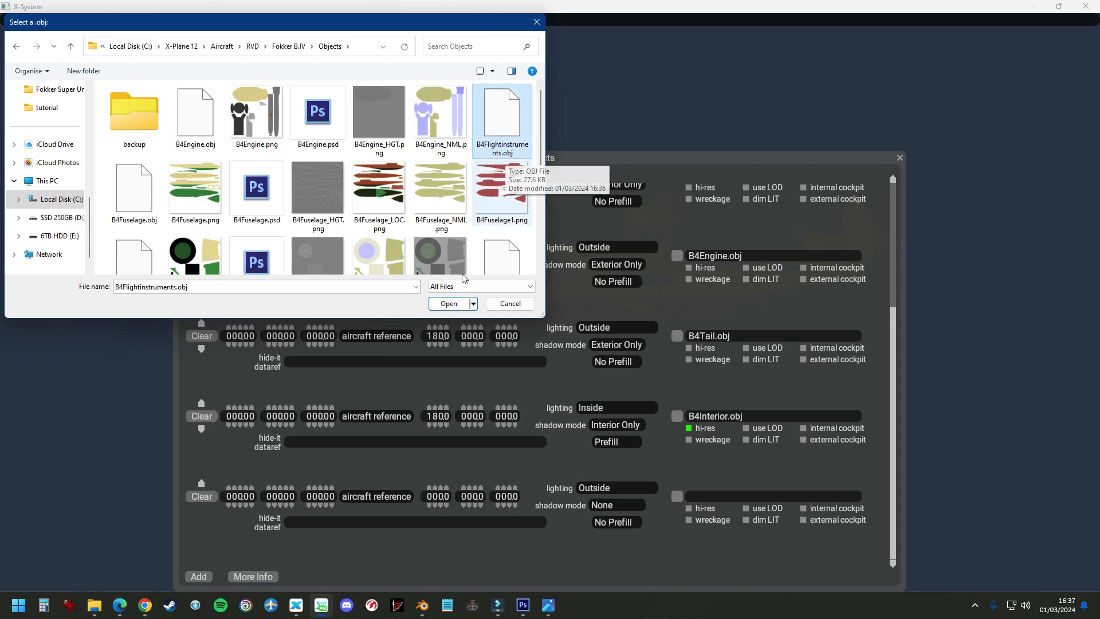
{"action": "left_click", "coordinate": [450, 303]}
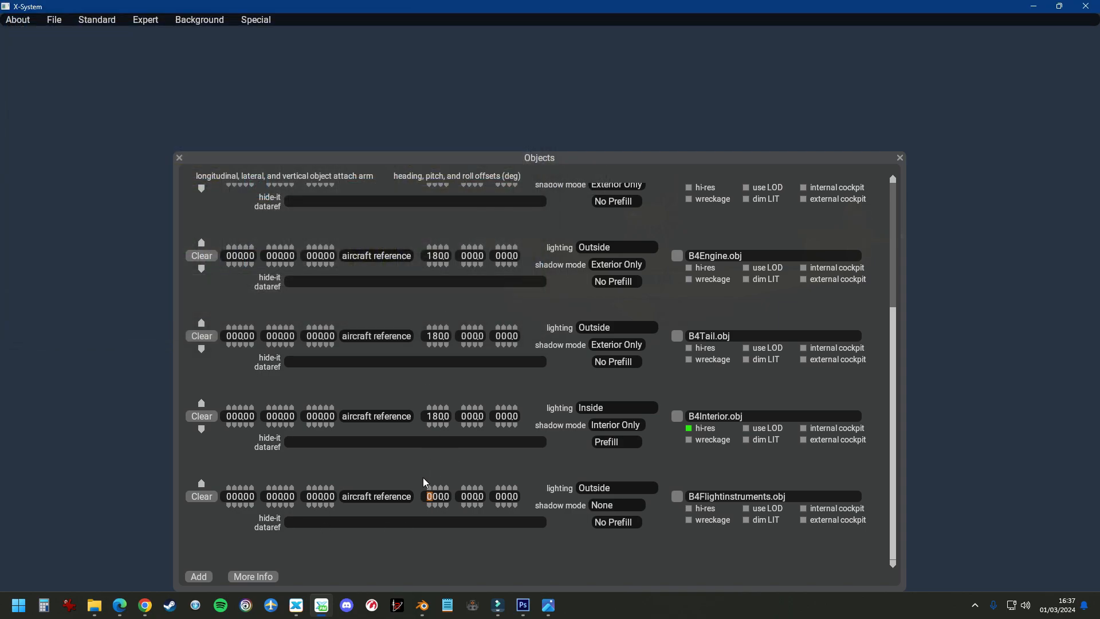
Give B4Flightinstruments.obj a 180° heading offset, hi-res, Inside lighting and Interior Only shadows, and save the aircraft
{"action": "type", "text": "1800"}
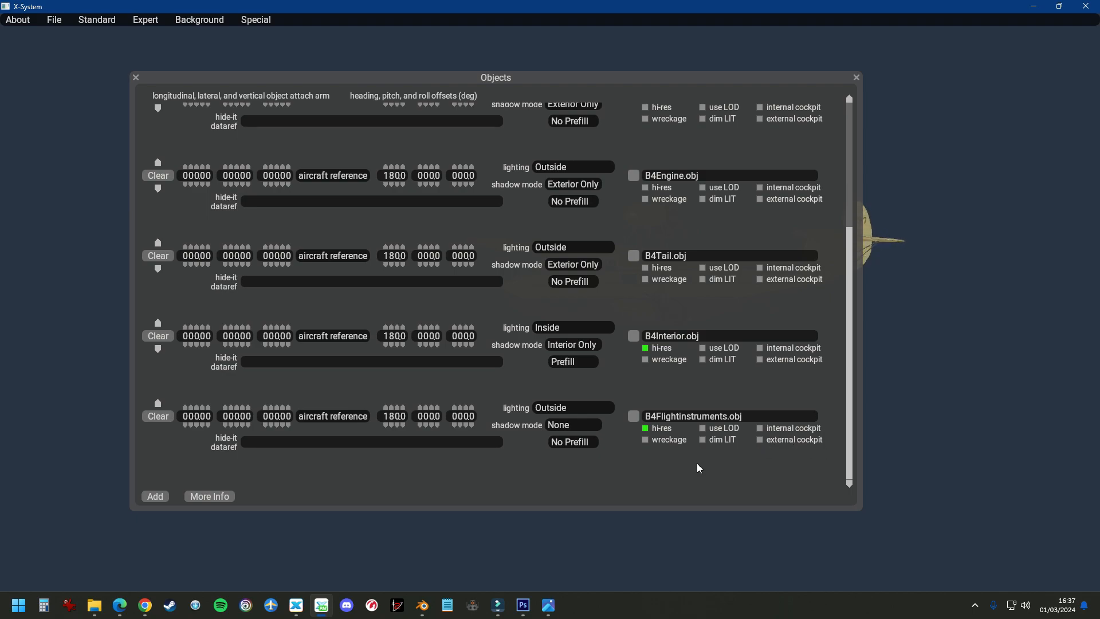
{"action": "left_click", "coordinate": [562, 410]}
{"action": "left_click", "coordinate": [558, 421]}
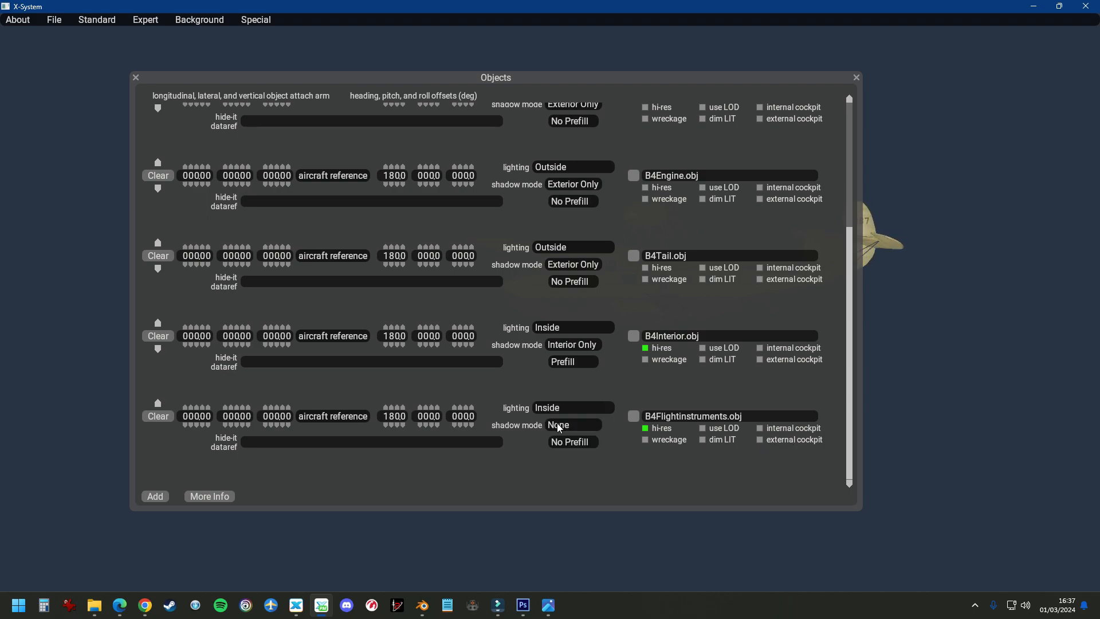
{"action": "left_click", "coordinate": [562, 437]}
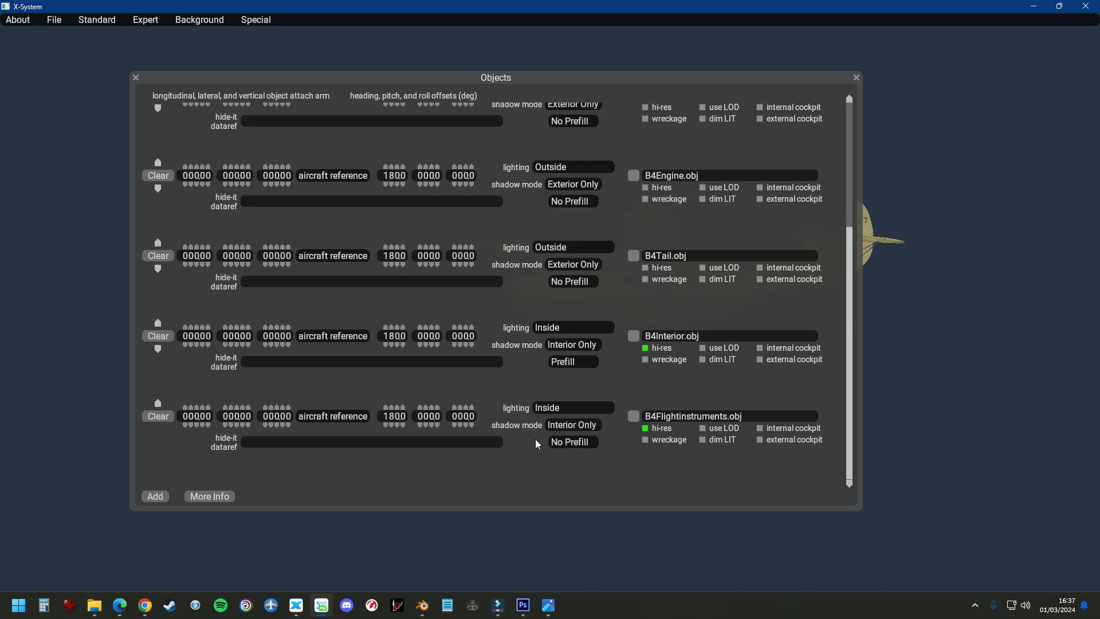
{"action": "left_click", "coordinate": [136, 77]}
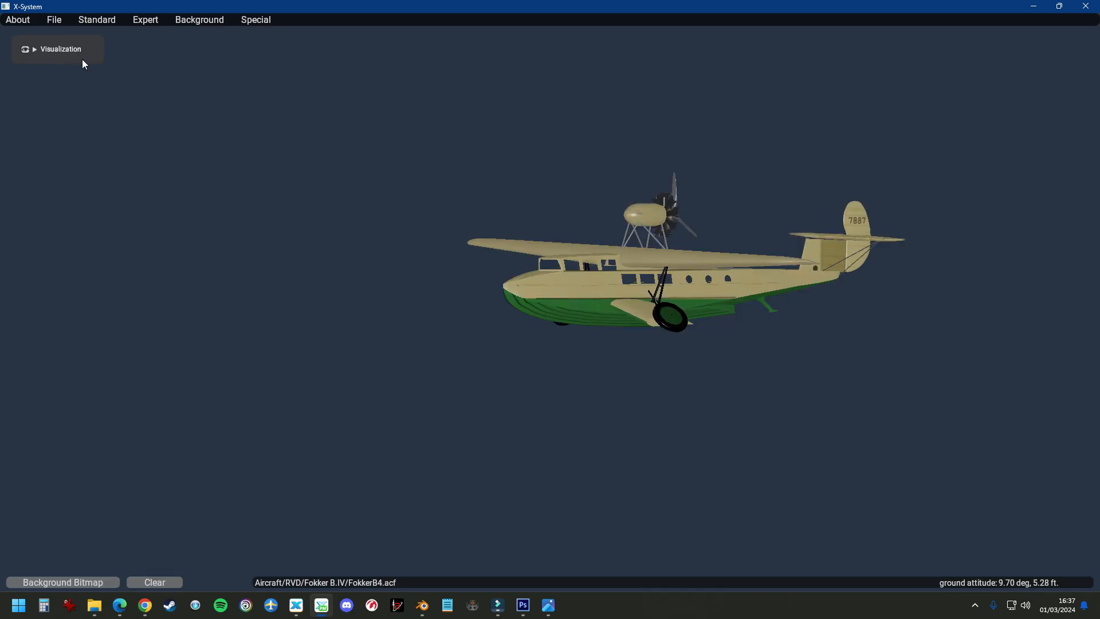
{"action": "left_click", "coordinate": [63, 21]}
{"action": "left_click", "coordinate": [63, 59]}
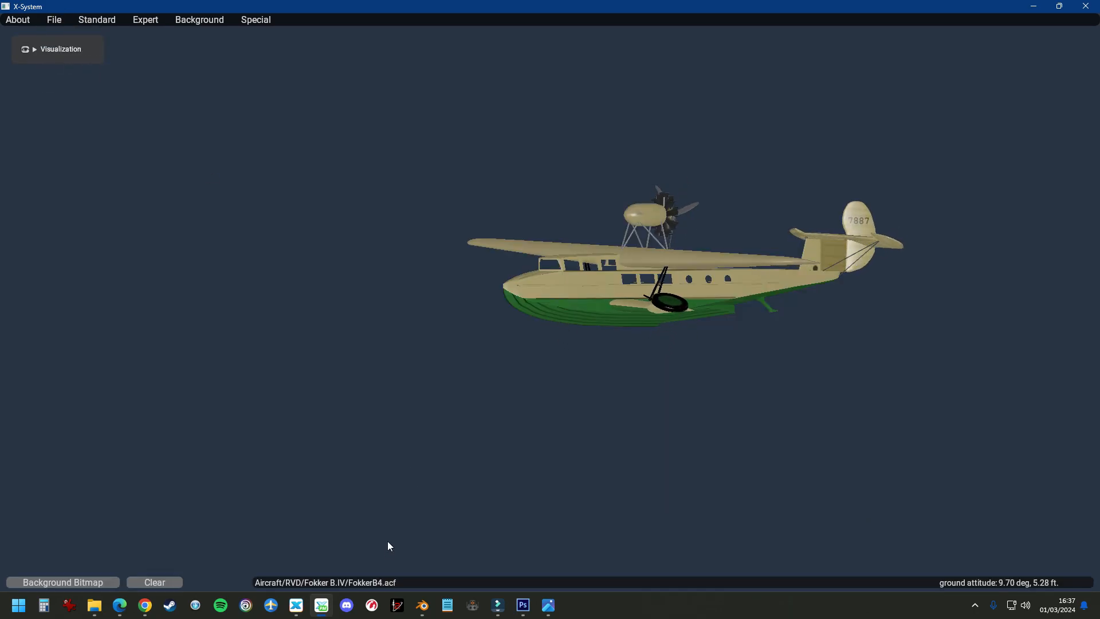
Switch to X-Plane and reload the current aircraft and its art
{"action": "left_click", "coordinate": [296, 604]}
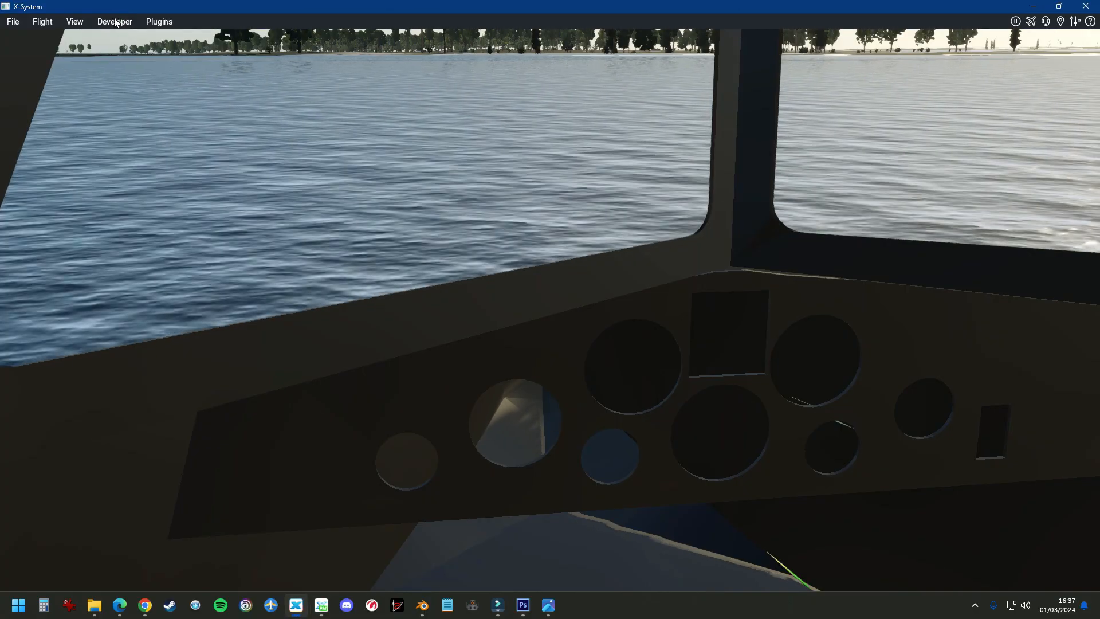
{"action": "left_click", "coordinate": [114, 21]}
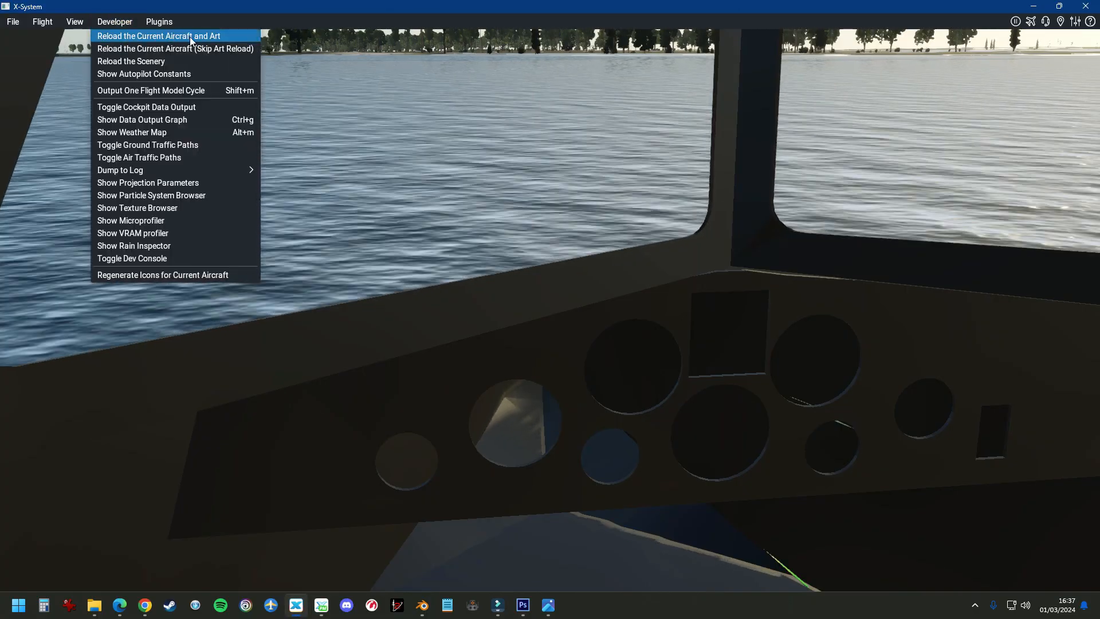
{"action": "left_click", "coordinate": [190, 37]}
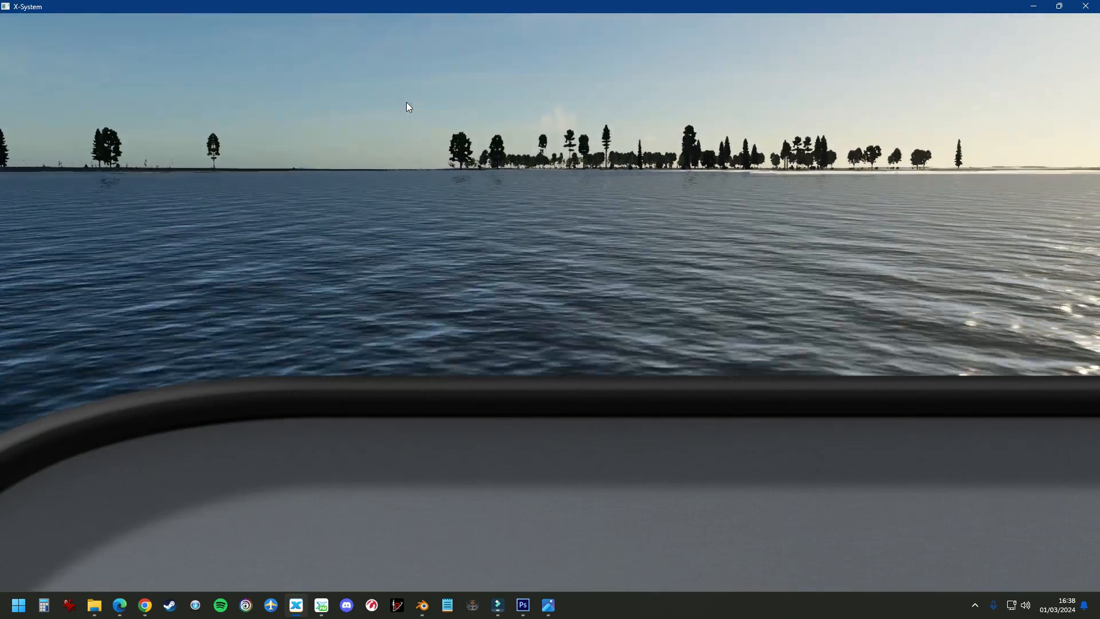
Examine the instrument panel and surrounding cockpit in the 3-D cockpit view
{"action": "key", "text": "shift+9"}
{"action": "right_click_drag", "start_coordinate": [407, 102], "coordinate": [453, 249]}
{"action": "scroll", "coordinate": [454, 249], "scroll_direction": "up", "scroll_amount": 8}
{"action": "scroll", "coordinate": [378, 278], "scroll_direction": "down", "scroll_amount": 3}
{"action": "scroll", "coordinate": [366, 285], "scroll_direction": "down", "scroll_amount": 6}
{"action": "right_click_drag", "start_coordinate": [1066, 286], "coordinate": [272, 330]}
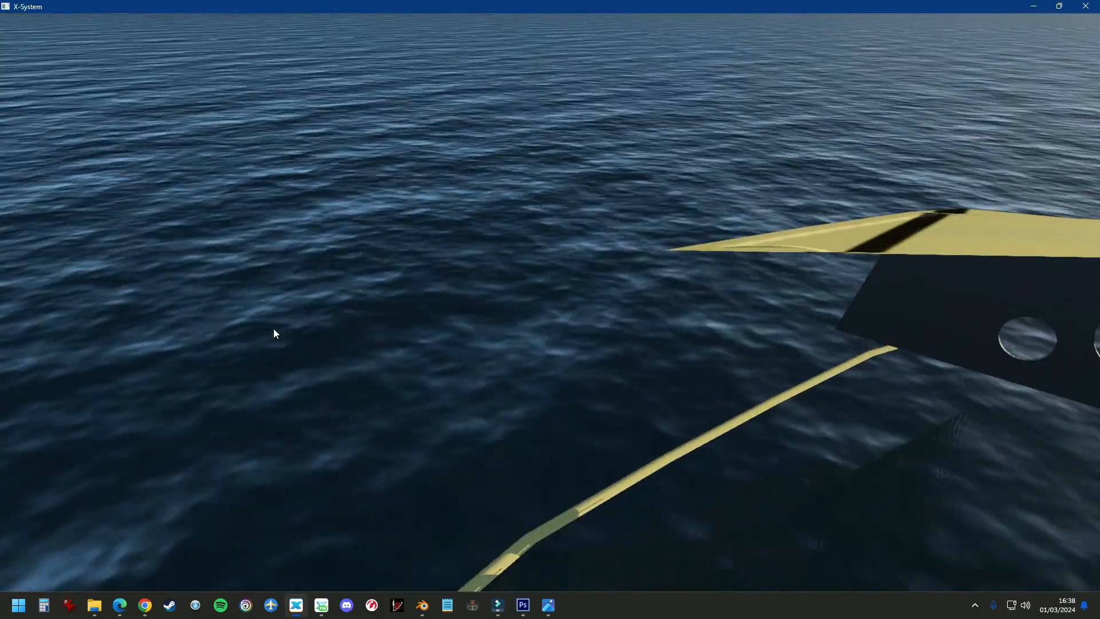
Switch back to Blender and include the full Interior collection in the scene
{"action": "key", "text": "alt+Tab"}
{"action": "scroll", "coordinate": [421, 192], "scroll_direction": "down", "scroll_amount": 3}
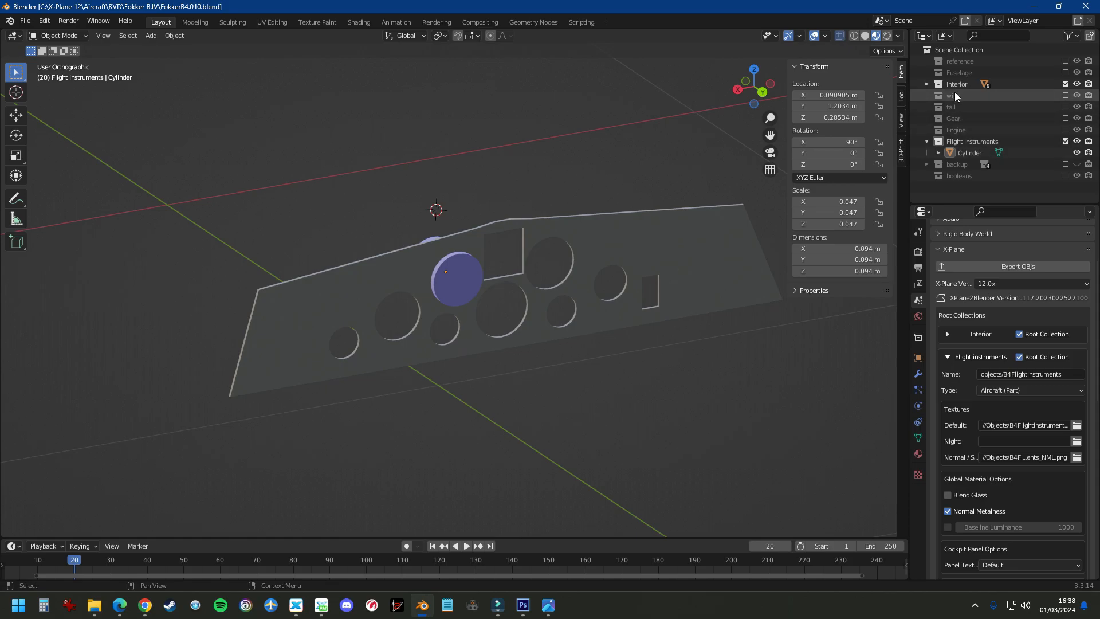
{"action": "left_click", "coordinate": [1065, 83]}
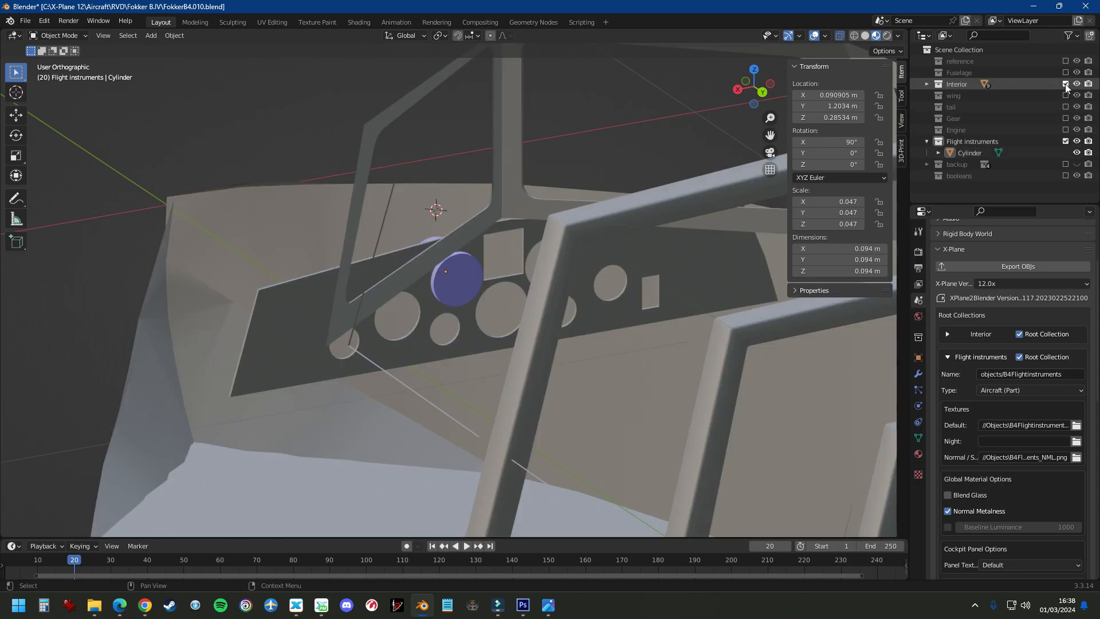
Switch to X-Plane and inspect the airspeed cylinder in its panel cutout
{"action": "scroll", "coordinate": [491, 216], "scroll_direction": "down", "scroll_amount": 4}
{"action": "middle_click_drag", "start_coordinate": [263, 201], "coordinate": [283, 201]}
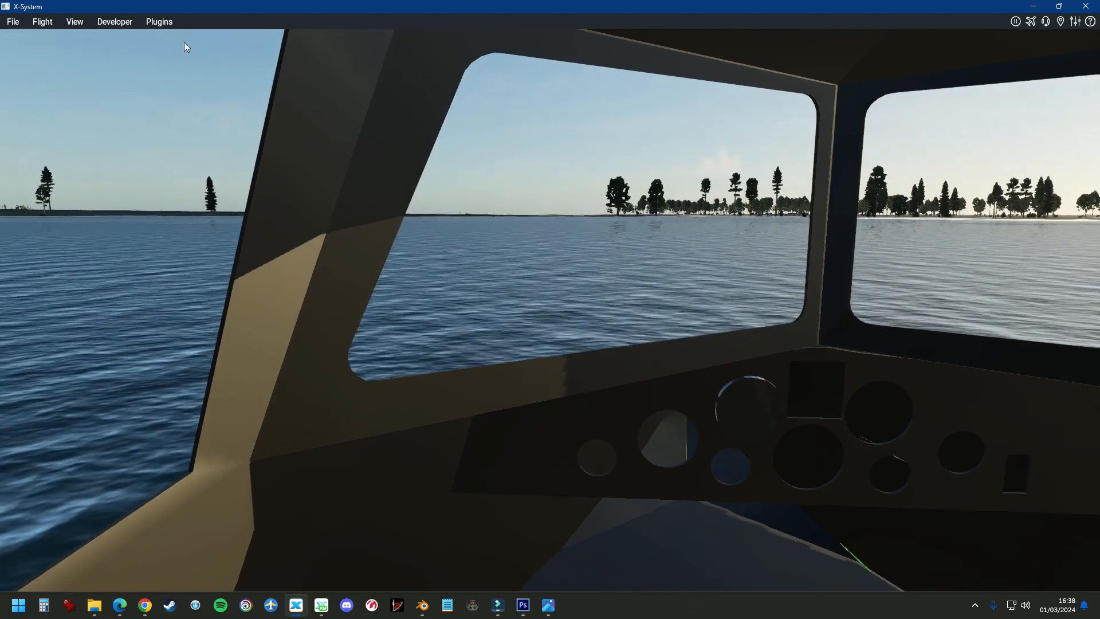
{"action": "scroll", "coordinate": [235, 166], "scroll_direction": "up", "scroll_amount": 6}
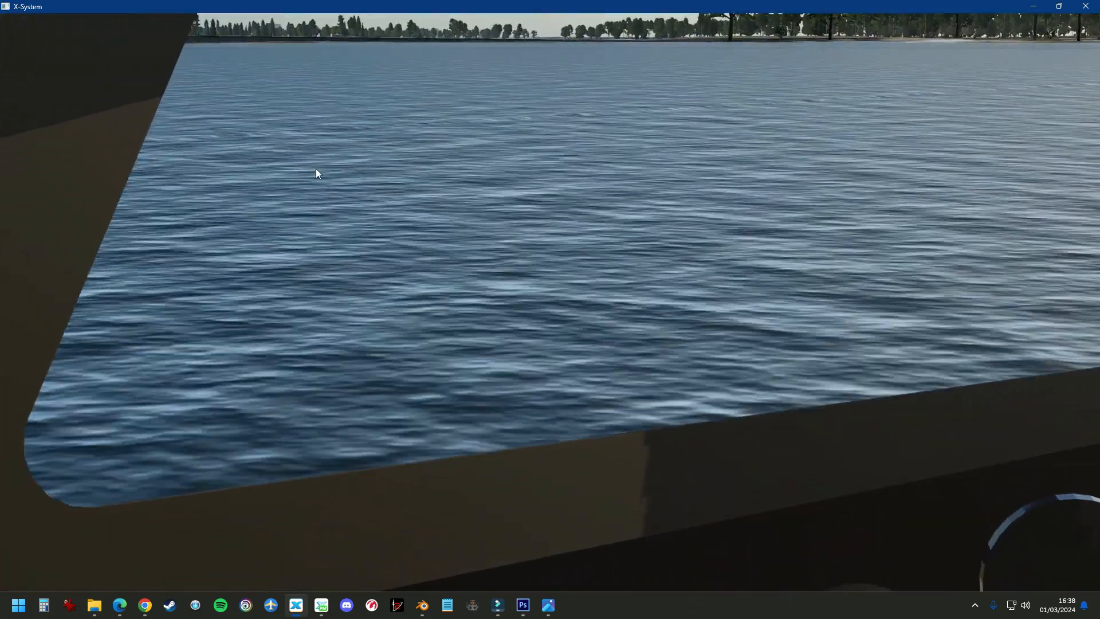
{"action": "scroll", "coordinate": [338, 177], "scroll_direction": "down", "scroll_amount": 5}
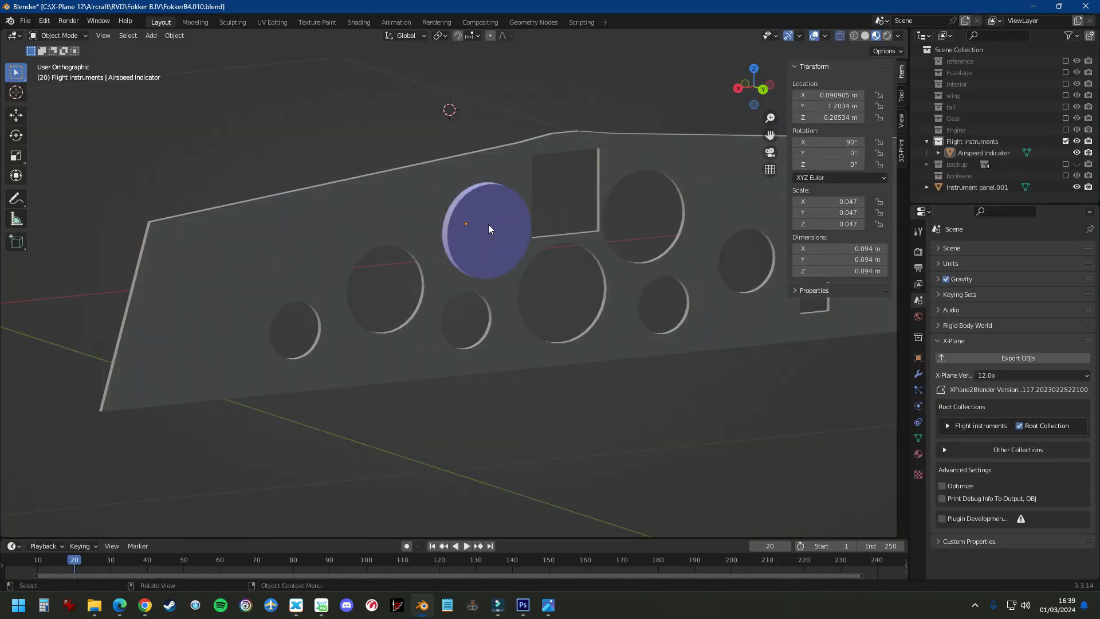
Add an Image Texture node to the Airspeed Indicator's Flight Instruments material with a new image named B4FlightInstruments, setting its width to 1024*4
{"action": "left_click", "coordinate": [487, 228]}
{"action": "scroll", "coordinate": [487, 228], "scroll_direction": "up", "scroll_amount": 1}
{"action": "left_click", "coordinate": [359, 22]}
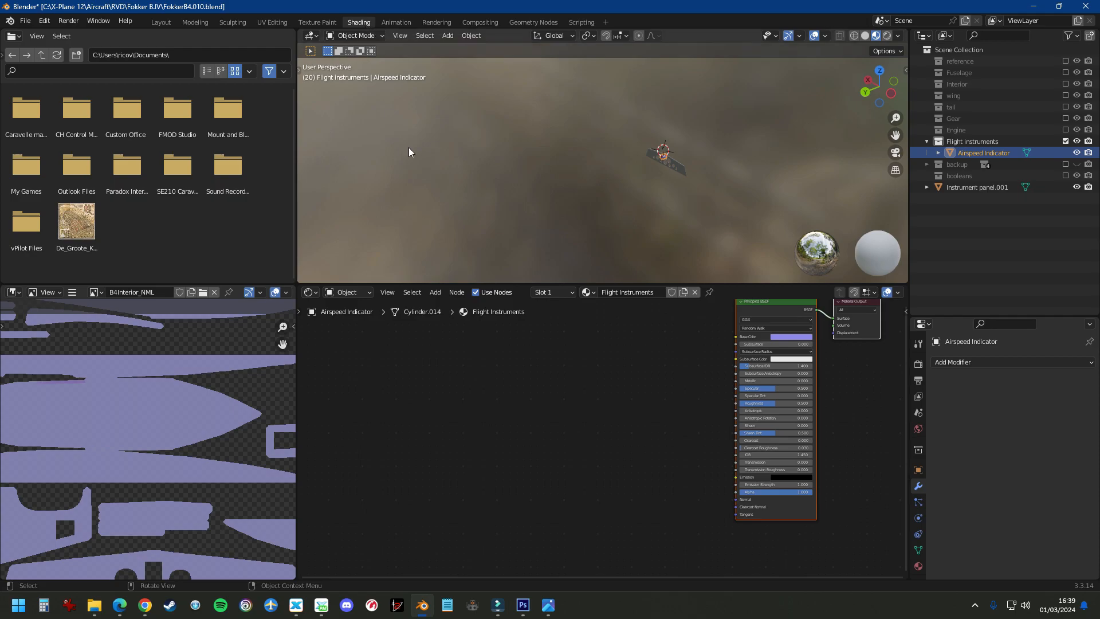
{"action": "left_click", "coordinate": [435, 292]}
{"action": "mouse_move", "coordinate": [458, 357]}
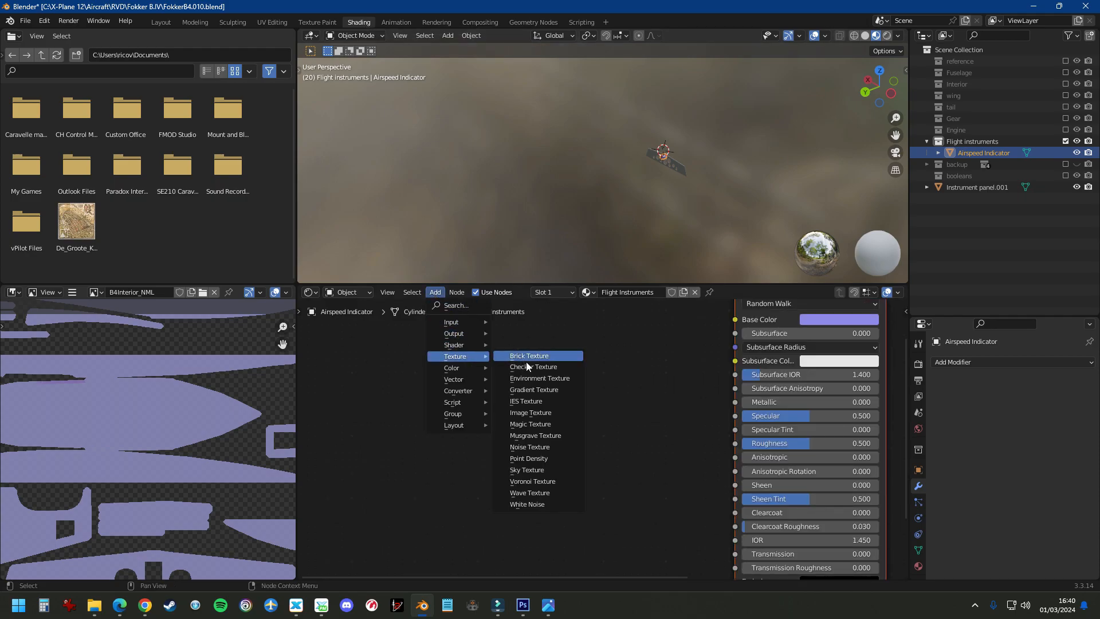
{"action": "left_click", "coordinate": [530, 411]}
{"action": "left_click", "coordinate": [498, 368]}
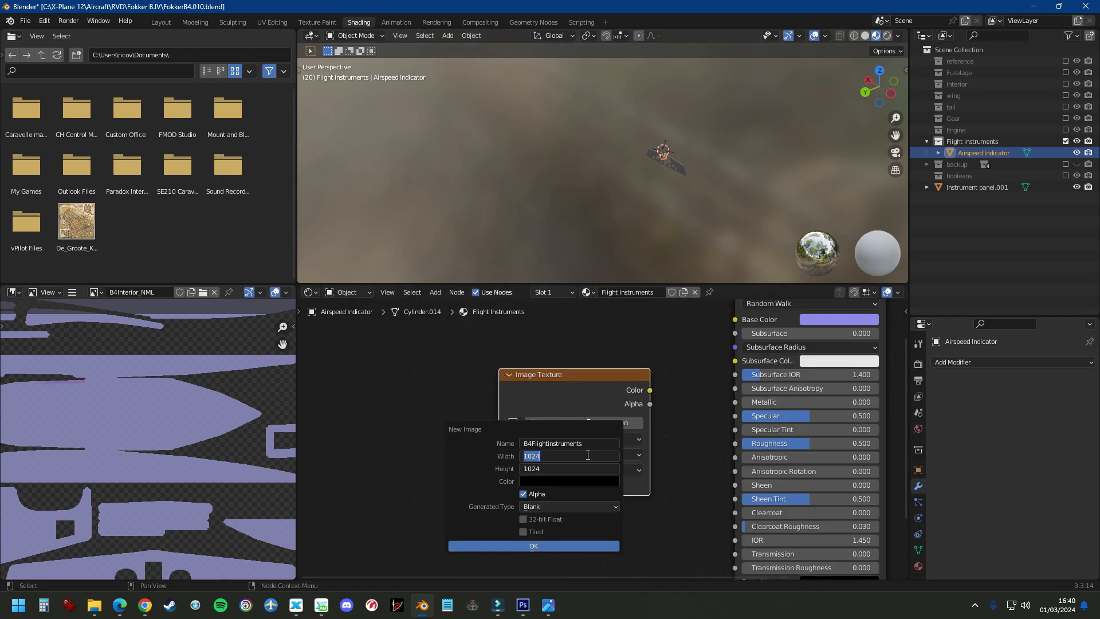
{"action": "type", "text": "*4"}
{"action": "key", "text": "Return"}
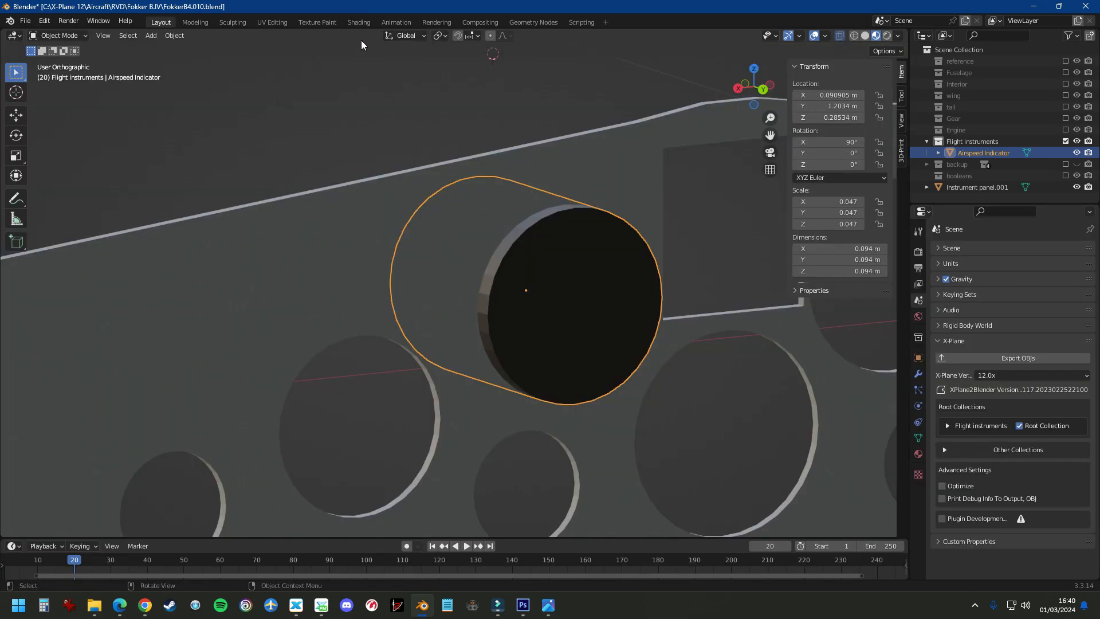
Shade the Airspeed Indicator auto smooth at 30° and project the UVs of its whole mesh from the back view
{"action": "left_click", "coordinate": [174, 35]}
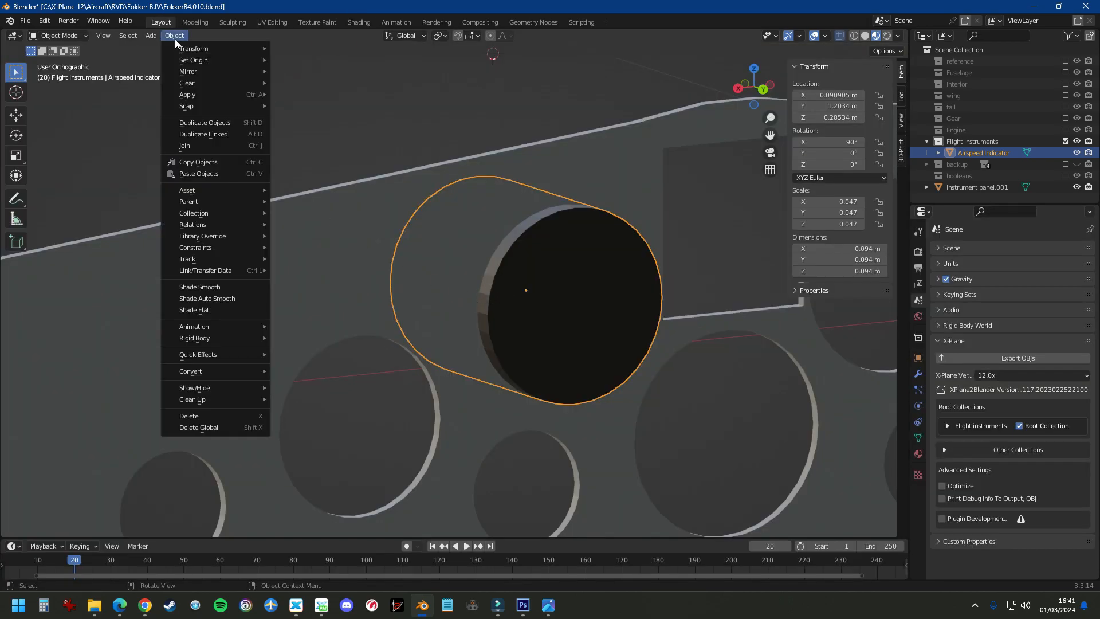
{"action": "left_click", "coordinate": [206, 299]}
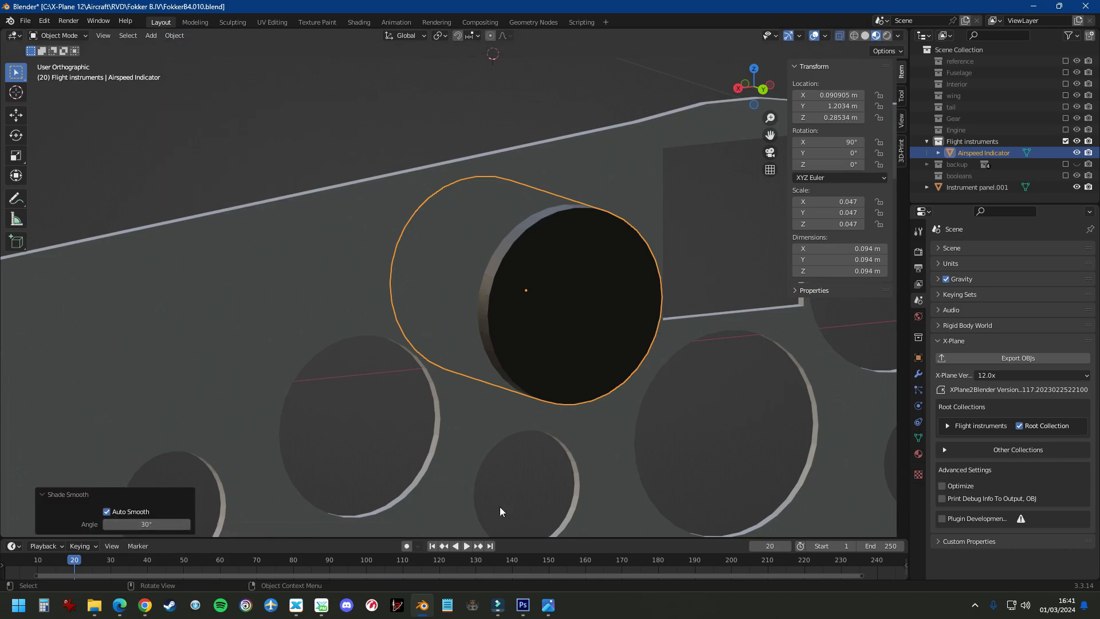
{"action": "key", "text": "ctrl+KP_1"}
{"action": "key", "text": "Tab"}
{"action": "key", "text": "a"}
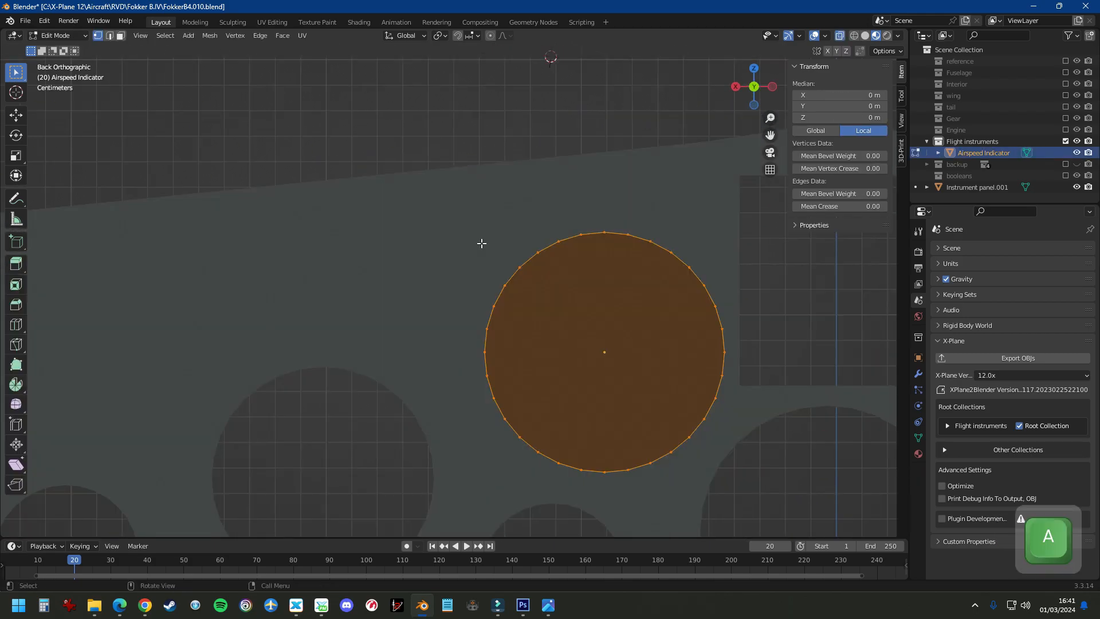
{"action": "key", "text": "u"}
{"action": "left_click", "coordinate": [481, 243]}
{"action": "scroll", "coordinate": [481, 243], "scroll_direction": "down", "scroll_amount": 3}
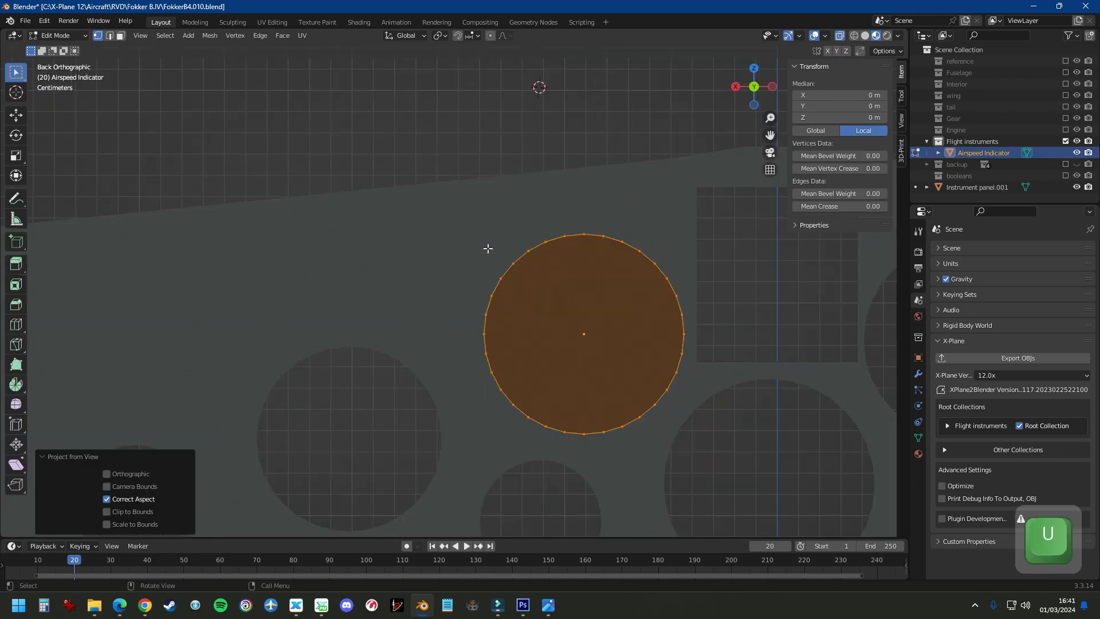
{"action": "key", "text": "Tab"}
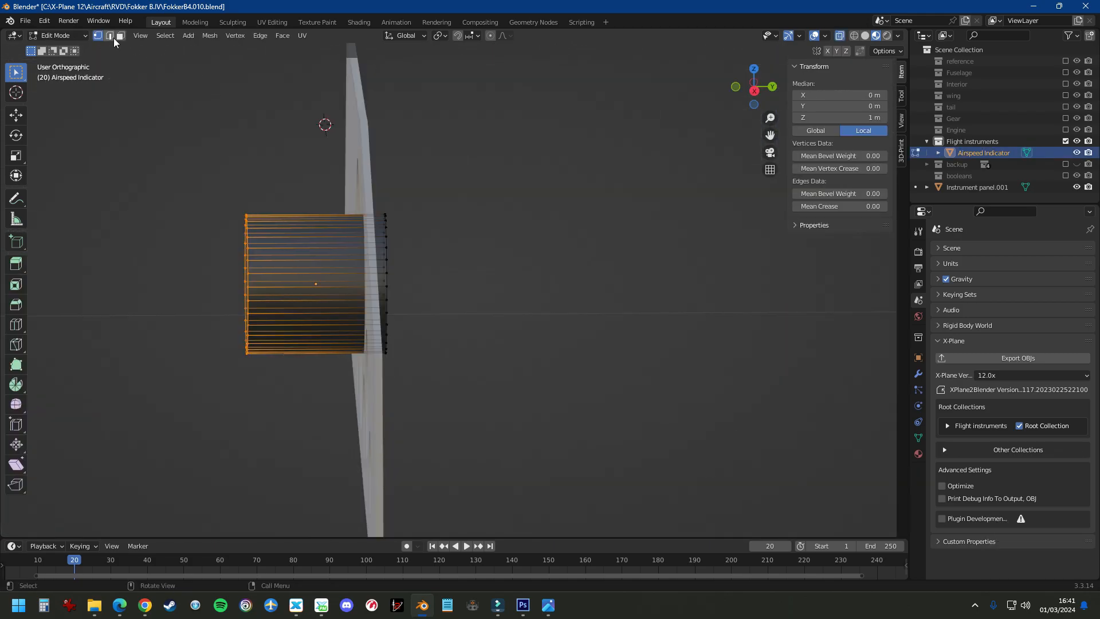
Unwrap the Airspeed Indicator cylinder's side and rear faces with Smart UV Project at a 66° angle limit and zero island margin
{"action": "left_click", "coordinate": [120, 37]}
{"action": "left_click_drag", "start_coordinate": [165, 142], "coordinate": [335, 398]}
{"action": "key", "text": "u"}
{"action": "left_click", "coordinate": [303, 319]}
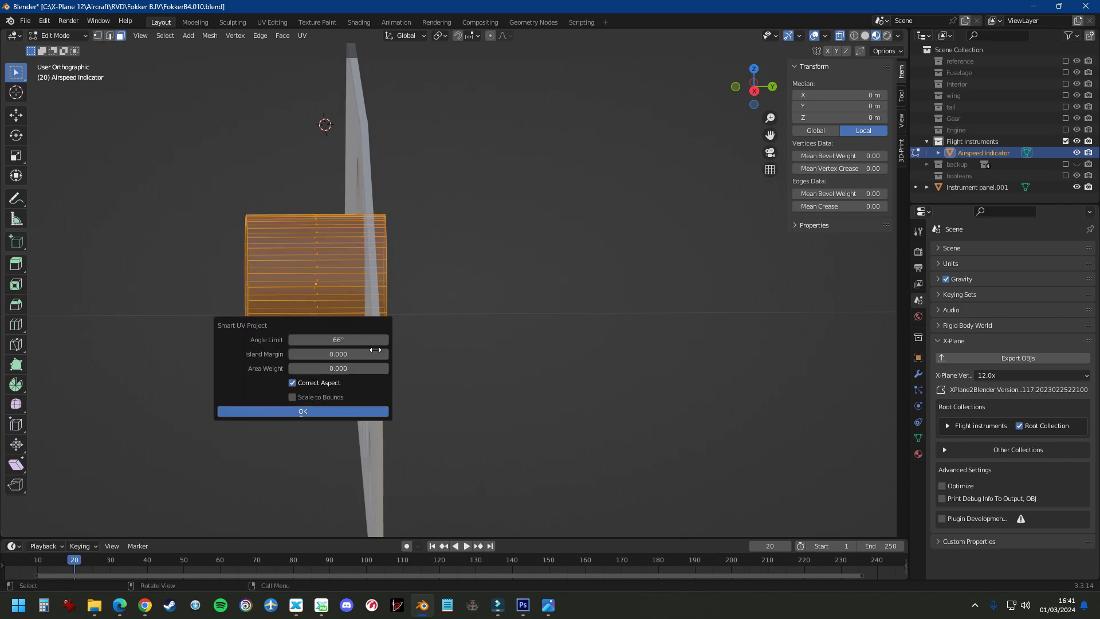
{"action": "left_click", "coordinate": [335, 412]}
Switch to the UV Editing workspace and show the B4Flightinstruments image behind the Airspeed Indicator's UVs
{"action": "left_click", "coordinate": [280, 21]}
{"action": "scroll", "coordinate": [449, 270], "scroll_direction": "down", "scroll_amount": 4}
{"action": "scroll", "coordinate": [466, 266], "scroll_direction": "up", "scroll_amount": 7}
{"action": "left_click_drag", "start_coordinate": [250, 230], "coordinate": [642, 137]}
{"action": "scroll", "coordinate": [623, 126], "scroll_direction": "down", "scroll_amount": 1}
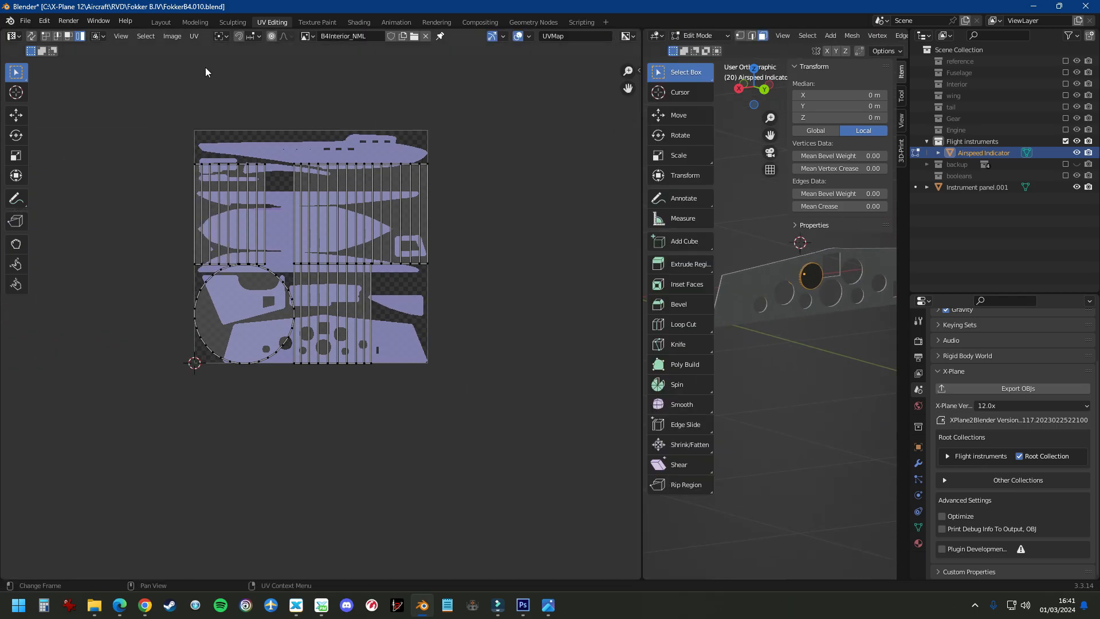
{"action": "left_click", "coordinate": [307, 35]}
{"action": "scroll", "coordinate": [344, 86], "scroll_direction": "up", "scroll_amount": 4}
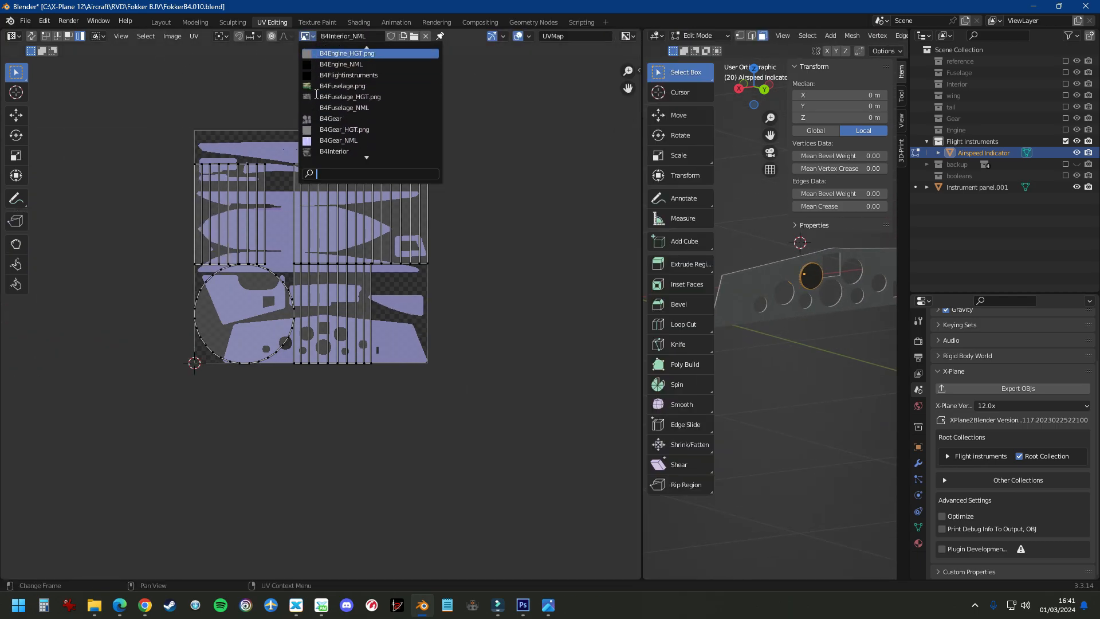
{"action": "left_click", "coordinate": [343, 86]}
{"action": "scroll", "coordinate": [135, 222], "scroll_direction": "down", "scroll_amount": 3}
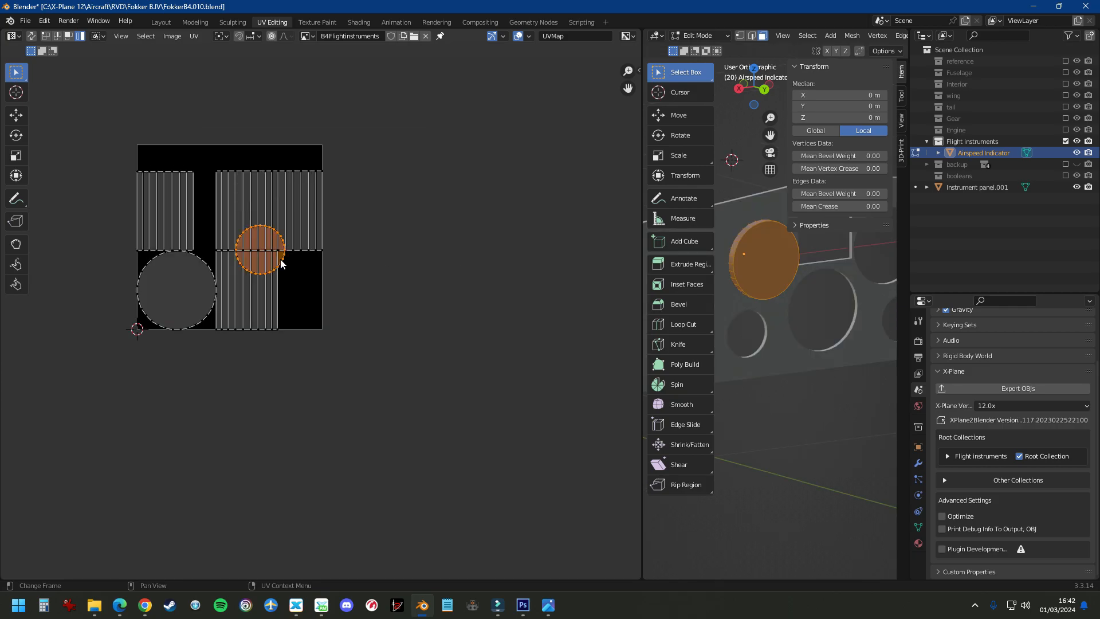
Move the front face's UV island off the image, then shrink the side and rear islands into the image's lower-left corner
{"action": "key", "text": "g"}
{"action": "left_click", "coordinate": [502, 343]}
{"action": "left_click_drag", "start_coordinate": [84, 119], "coordinate": [378, 380]}
{"action": "key", "text": "s"}
{"action": "left_click", "coordinate": [241, 235]}
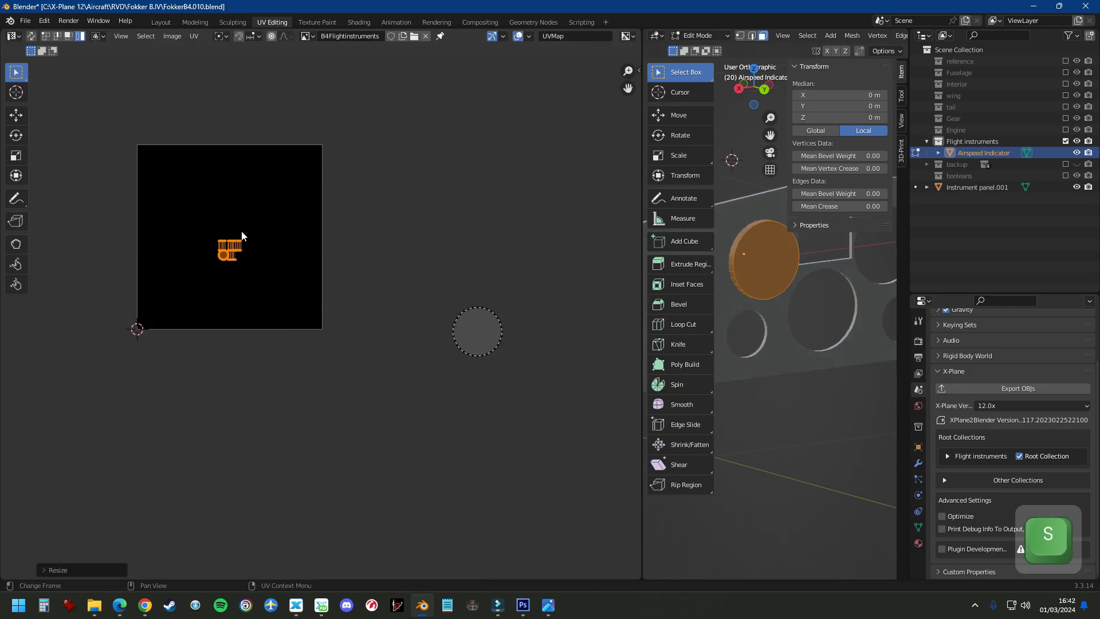
{"action": "scroll", "coordinate": [385, 243], "scroll_direction": "up", "scroll_amount": 3}
{"action": "key", "text": "g"}
{"action": "left_click", "coordinate": [386, 523]}
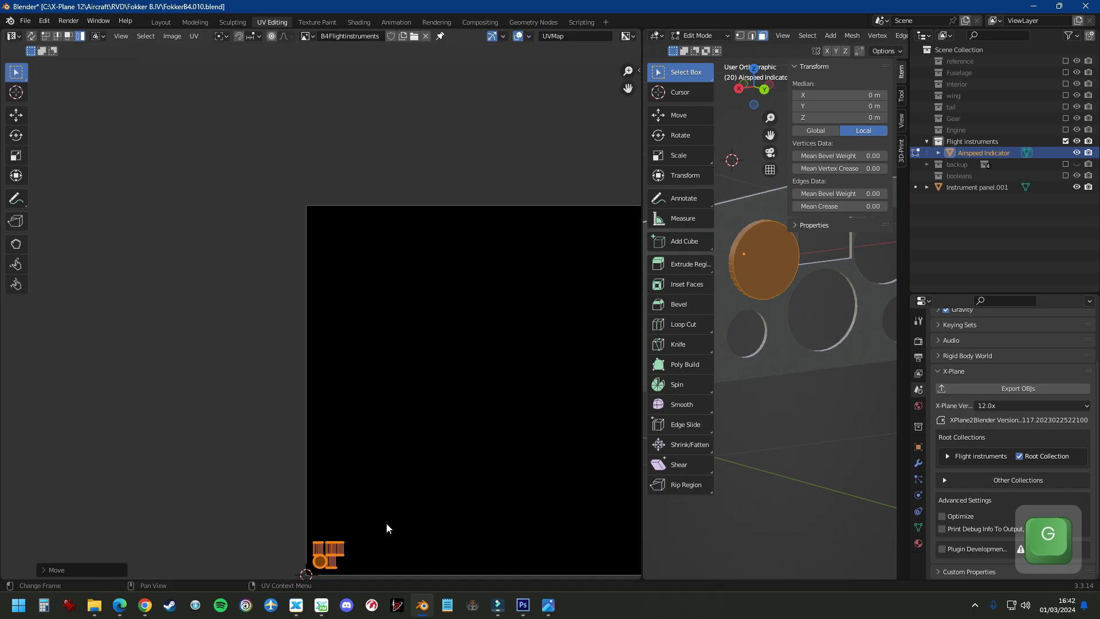
Place the round front-face UV island in the image's upper-left corner and enlarge it slightly
{"action": "scroll", "coordinate": [335, 464], "scroll_direction": "down", "scroll_amount": 4}
{"action": "left_click_drag", "start_coordinate": [461, 453], "coordinate": [602, 559]}
{"action": "key", "text": "g"}
{"action": "left_click", "coordinate": [350, 426]}
{"action": "scroll", "coordinate": [321, 408], "scroll_direction": "up", "scroll_amount": 6}
{"action": "scroll", "coordinate": [218, 284], "scroll_direction": "up", "scroll_amount": 4}
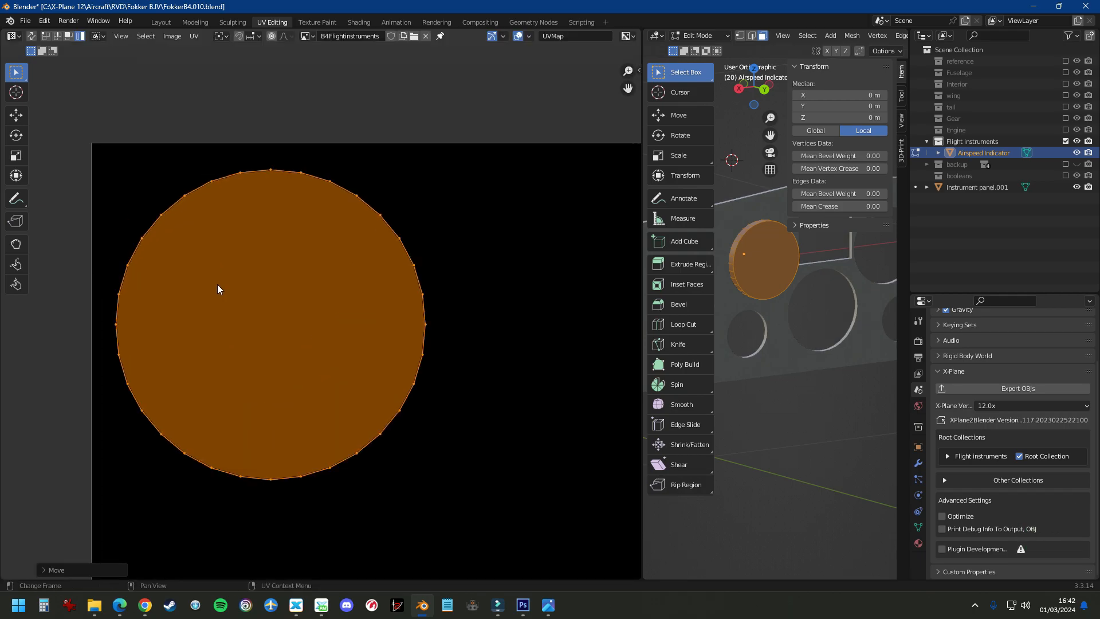
{"action": "key", "text": "s"}
{"action": "left_click", "coordinate": [259, 245]}
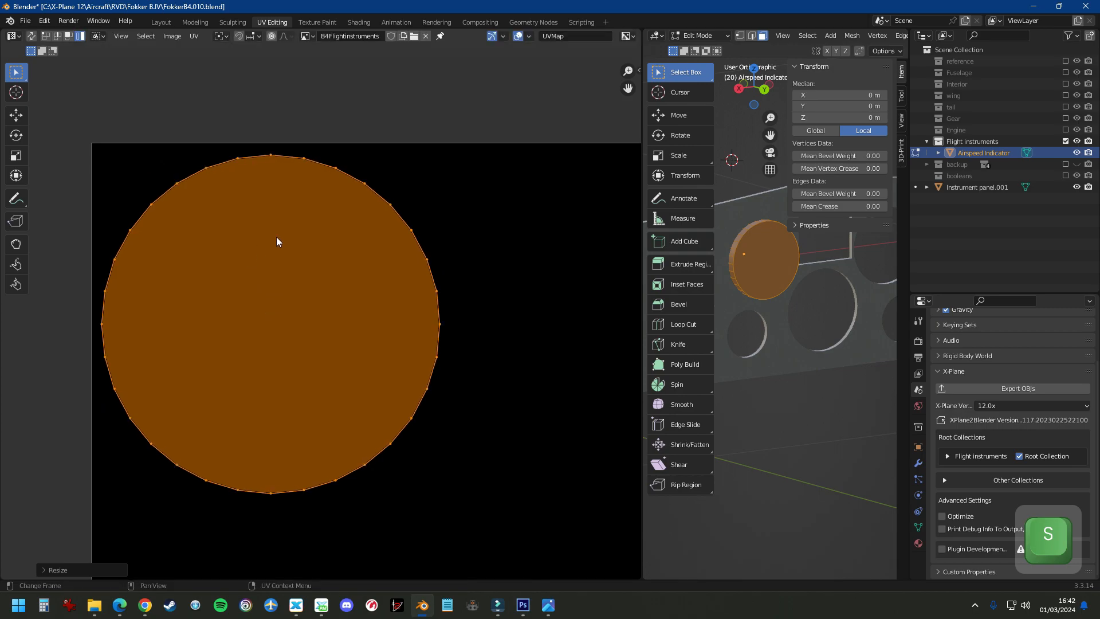
Switch to the Texture Paint workspace and paint the airspeed dial's front face grey
{"action": "scroll", "coordinate": [258, 245], "scroll_direction": "down", "scroll_amount": 4}
{"action": "left_click", "coordinate": [316, 22]}
{"action": "scroll", "coordinate": [511, 238], "scroll_direction": "up", "scroll_amount": 5}
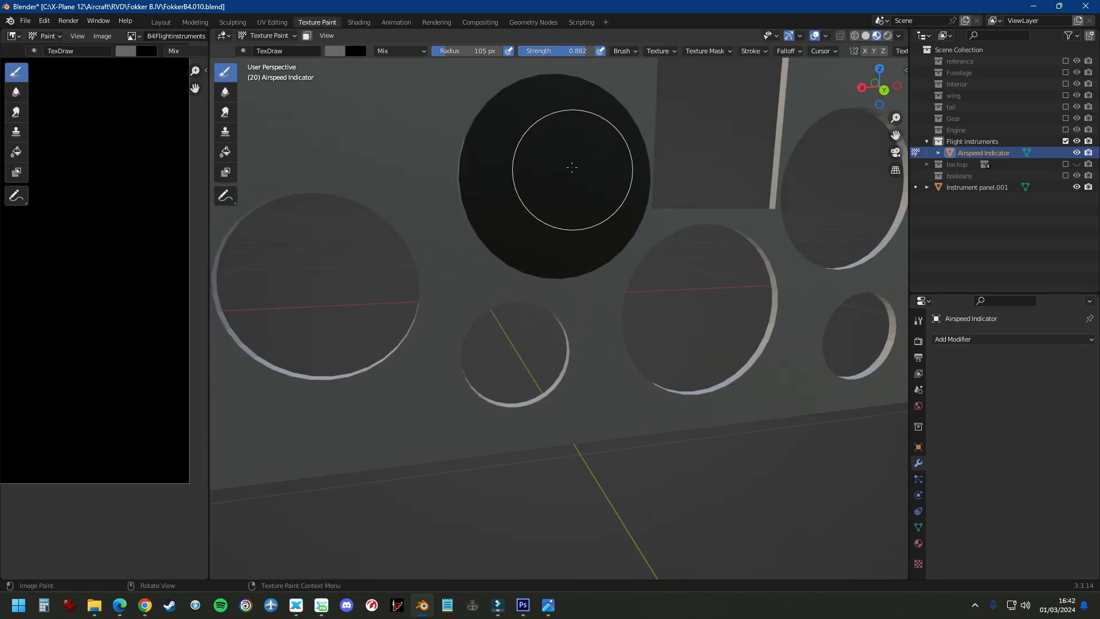
{"action": "mouse_move", "coordinate": [564, 184]}
{"action": "left_mouse_down"}
{"action": "mouse_move", "coordinate": [504, 179]}
{"action": "mouse_move", "coordinate": [532, 123]}
{"action": "mouse_move", "coordinate": [532, 222]}
{"action": "mouse_move", "coordinate": [545, 216]}
{"action": "mouse_move", "coordinate": [552, 111]}
{"action": "mouse_move", "coordinate": [483, 143]}
{"action": "mouse_move", "coordinate": [561, 224]}
{"action": "left_mouse_up"}
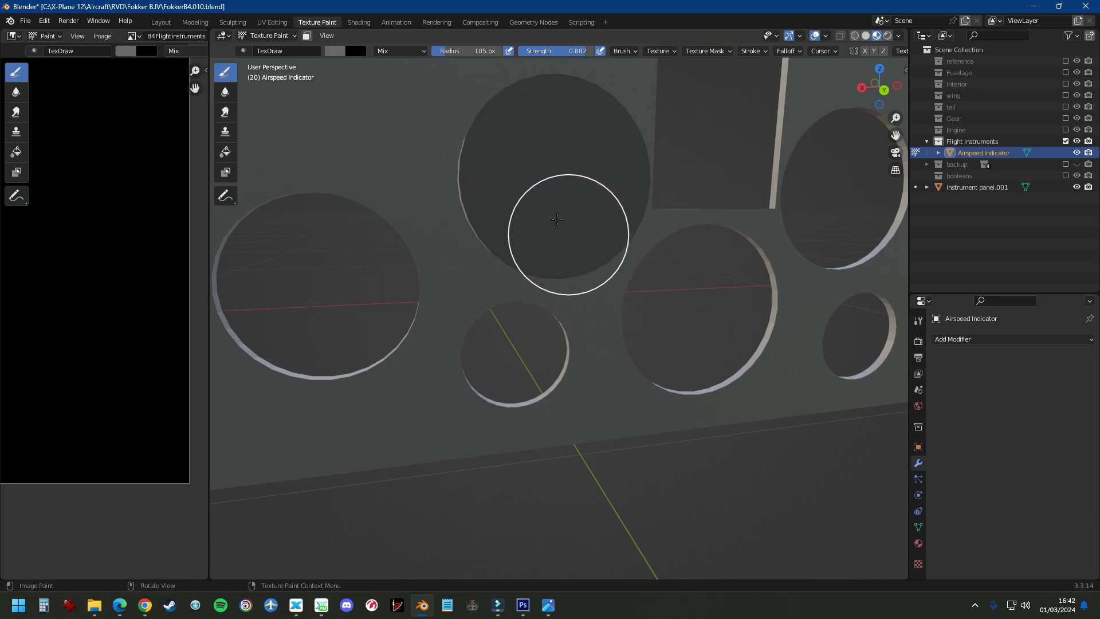
{"action": "scroll", "coordinate": [596, 315], "scroll_direction": "down", "scroll_amount": 7}
{"action": "middle_click_drag", "start_coordinate": [645, 354], "coordinate": [631, 361]}
{"action": "scroll", "coordinate": [530, 232], "scroll_direction": "up", "scroll_amount": 8}
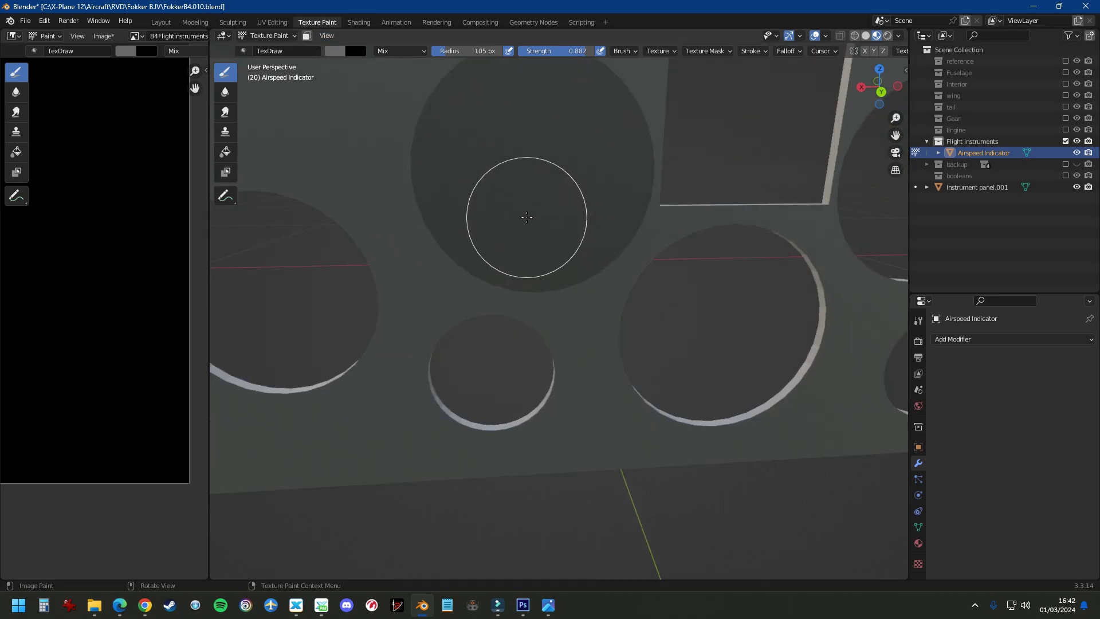
{"action": "scroll", "coordinate": [526, 217], "scroll_direction": "down", "scroll_amount": 4}
{"action": "scroll", "coordinate": [523, 157], "scroll_direction": "up", "scroll_amount": 7}
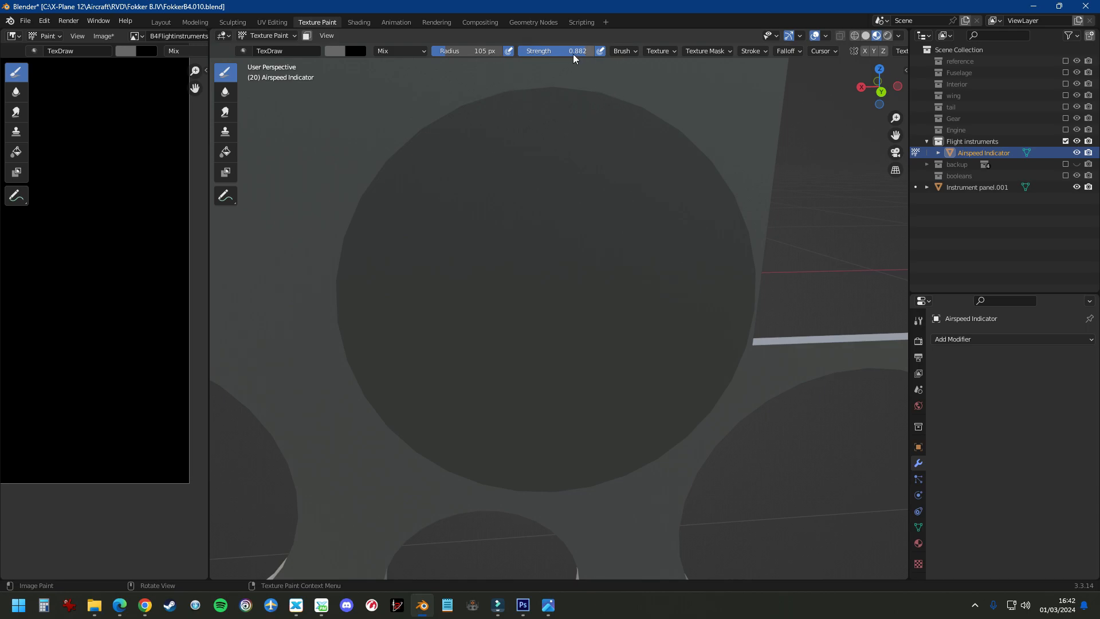
Hand-paint the numbers 0, 25, 50 and 75 around the dial face in black with a 1 px brush
{"action": "key", "text": "ctrl+z"}
{"action": "left_click_drag", "start_coordinate": [366, 293], "coordinate": [401, 313]}
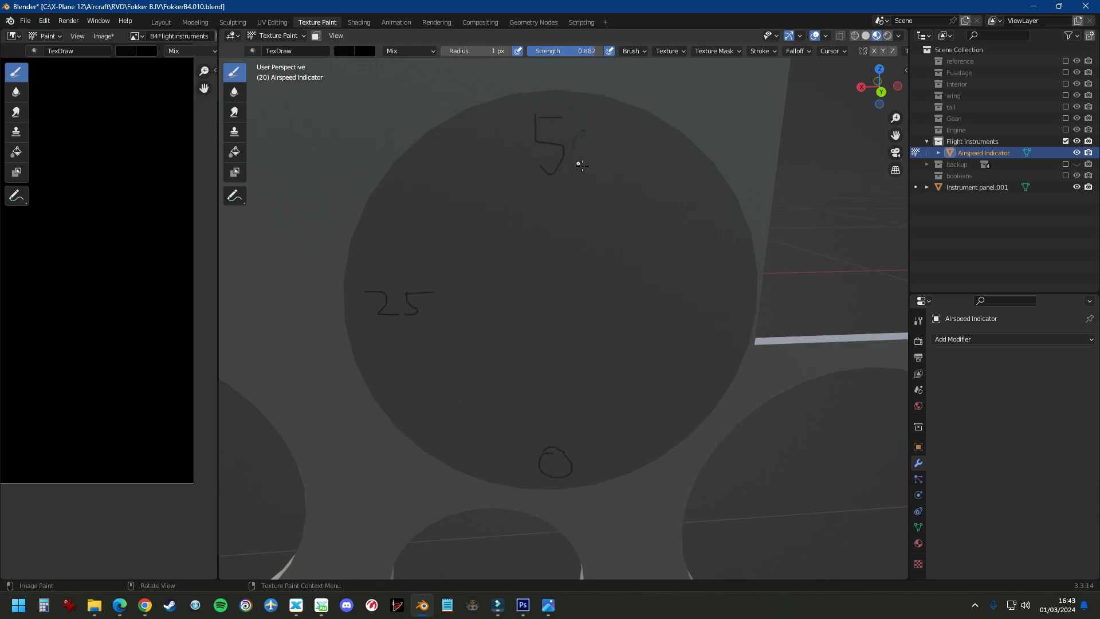
{"action": "middle_click_drag", "start_coordinate": [545, 344], "coordinate": [576, 329]}
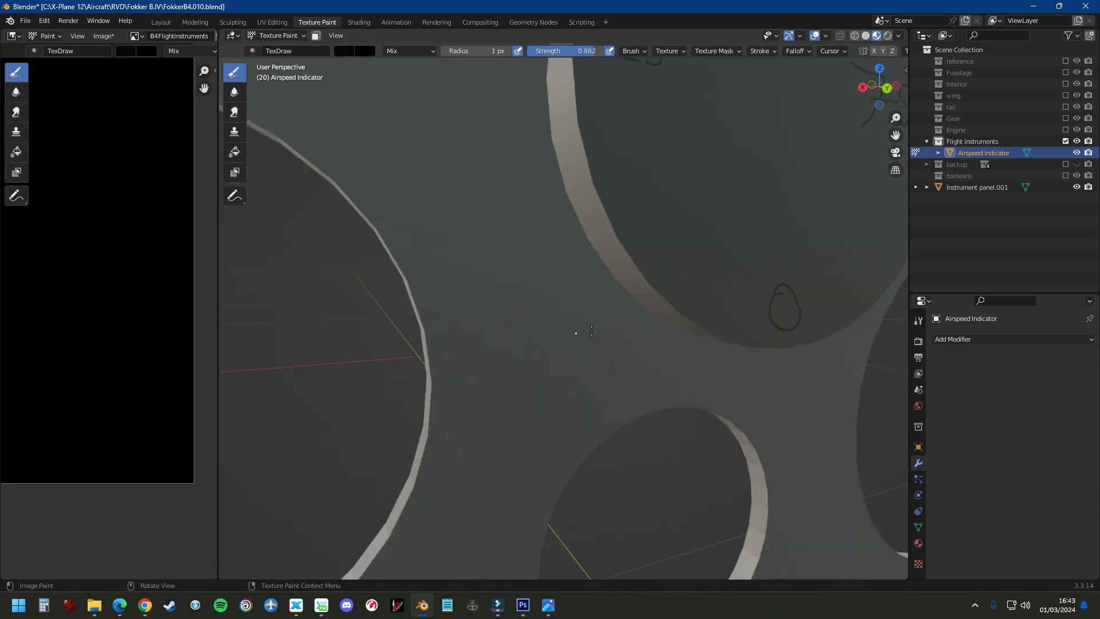
{"action": "scroll", "coordinate": [612, 321], "scroll_direction": "down", "scroll_amount": 6}
{"action": "scroll", "coordinate": [703, 230], "scroll_direction": "up", "scroll_amount": 3}
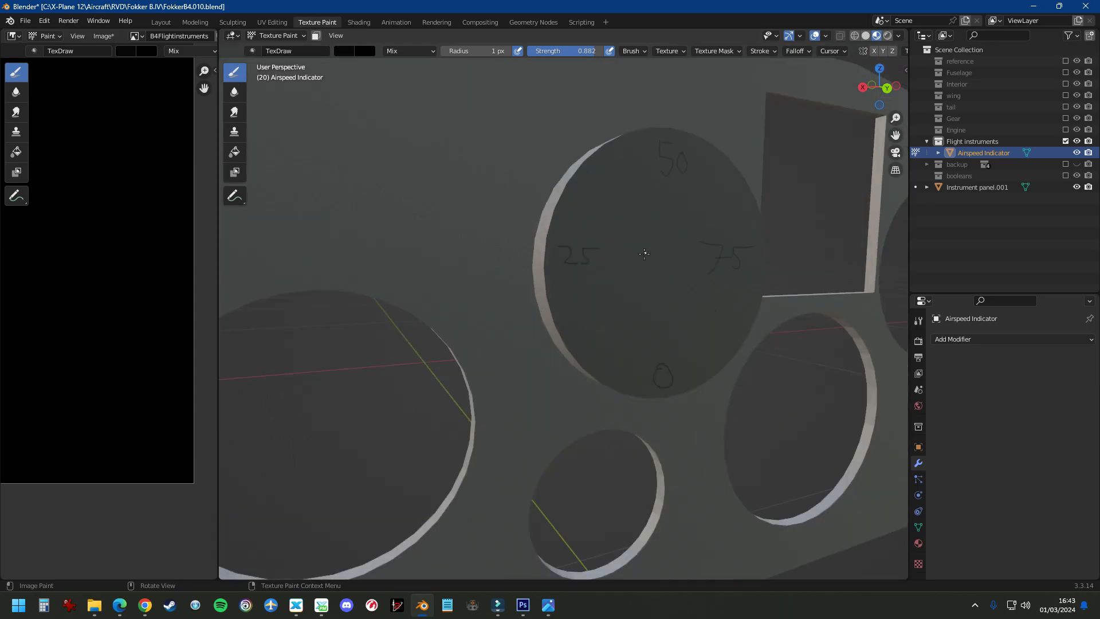
Widen the image editor to show the painted texture and save it as B4Flightinstruments.png in the Objects folder
{"action": "middle_click_drag", "start_coordinate": [644, 253], "coordinate": [605, 226]}
{"action": "scroll", "coordinate": [354, 278], "scroll_direction": "down", "scroll_amount": 2}
{"action": "scroll", "coordinate": [172, 246], "scroll_direction": "down", "scroll_amount": 9}
{"action": "scroll", "coordinate": [100, 245], "scroll_direction": "up", "scroll_amount": 2}
{"action": "left_click_drag", "start_coordinate": [218, 166], "coordinate": [463, 163]}
{"action": "scroll", "coordinate": [219, 140], "scroll_direction": "up", "scroll_amount": 3}
{"action": "scroll", "coordinate": [166, 138], "scroll_direction": "down", "scroll_amount": 2}
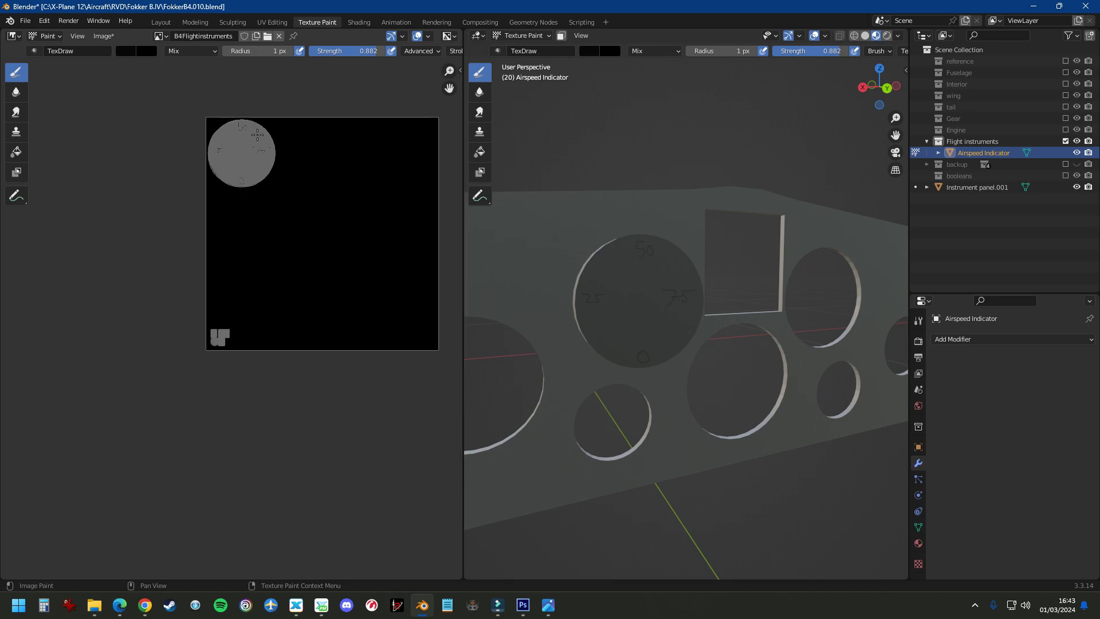
{"action": "left_click", "coordinate": [98, 38]}
{"action": "left_click", "coordinate": [124, 142]}
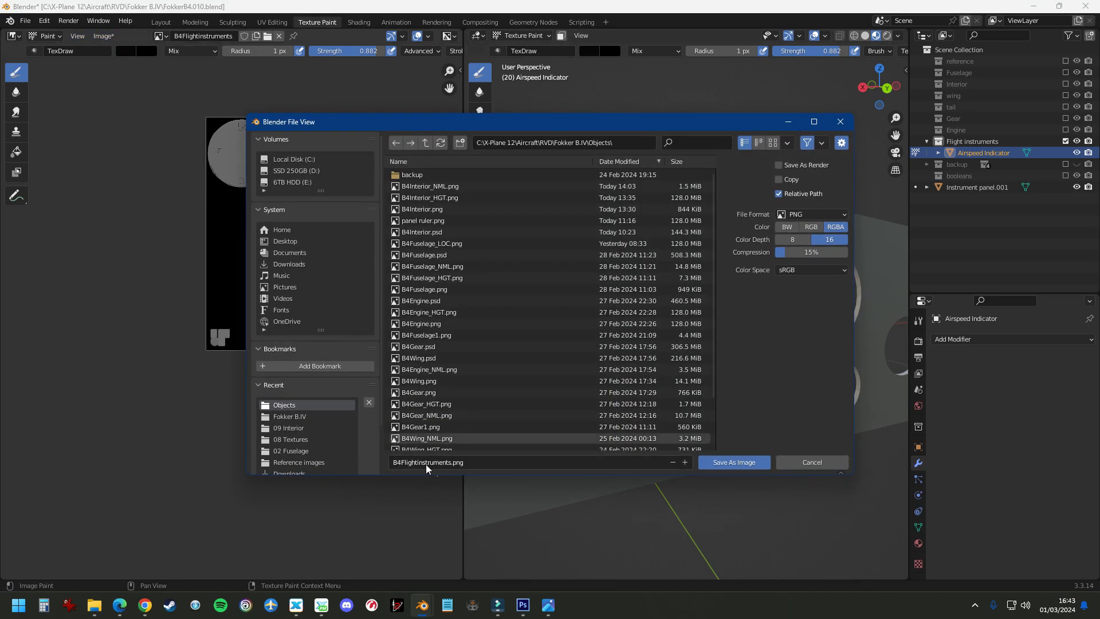
{"action": "left_click", "coordinate": [473, 463]}
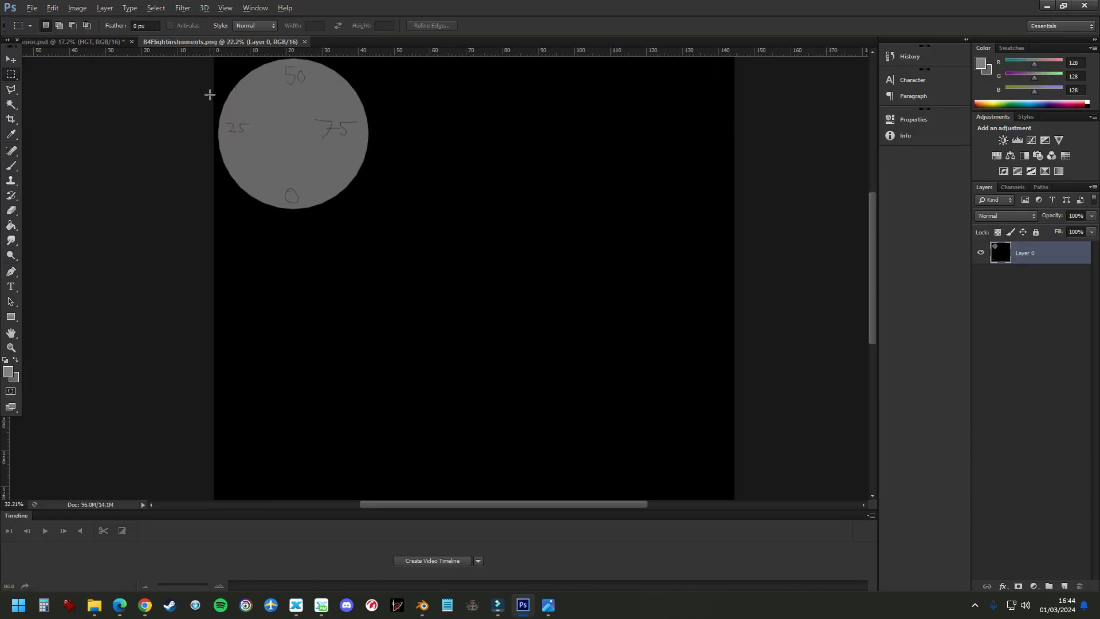
Snip the airspeed gauge from the reference photo and paste it into B4Flightinstruments.png in Photoshop, fitted over the grey dial at 47% opacity
{"action": "scroll", "coordinate": [209, 91], "scroll_direction": "up", "scroll_amount": 3, "text": "alt"}
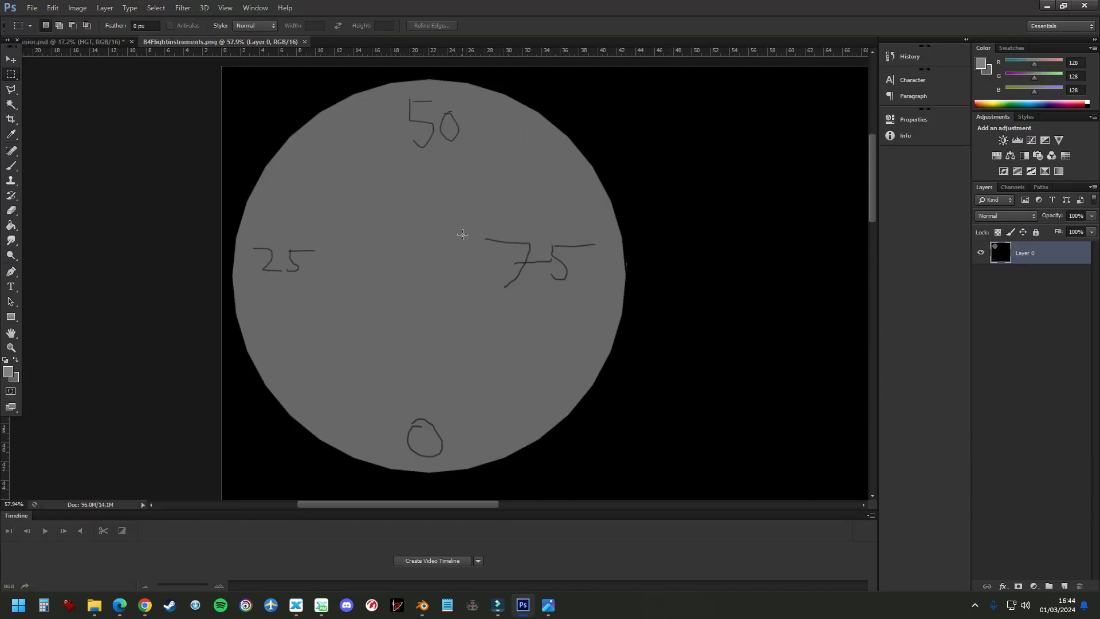
{"action": "key", "text": "alt+Tab"}
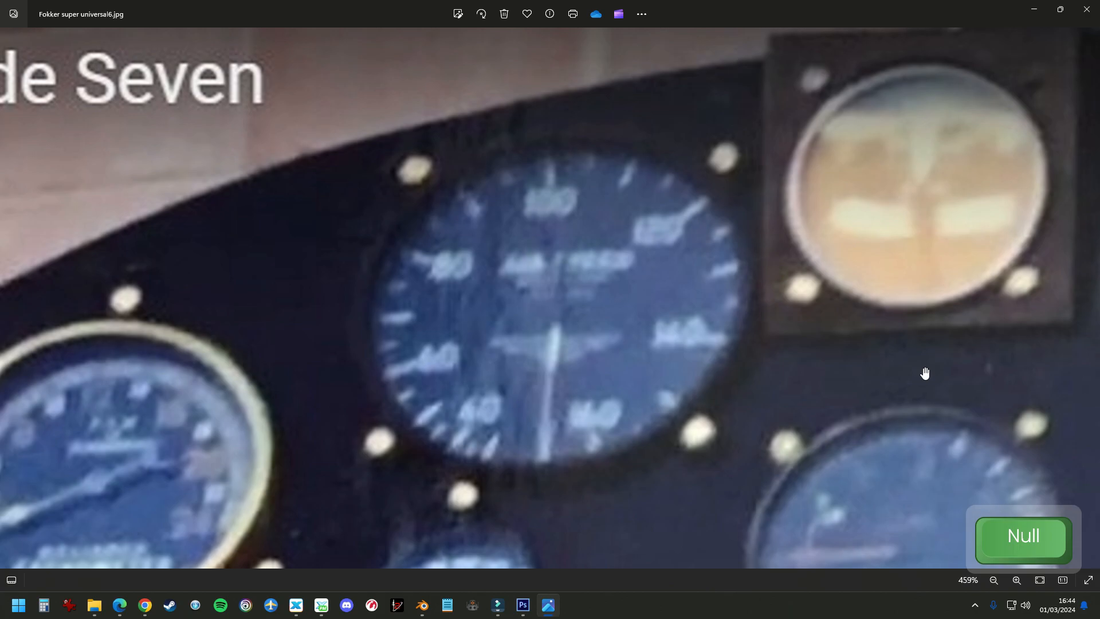
{"action": "key", "text": "super+shift+s"}
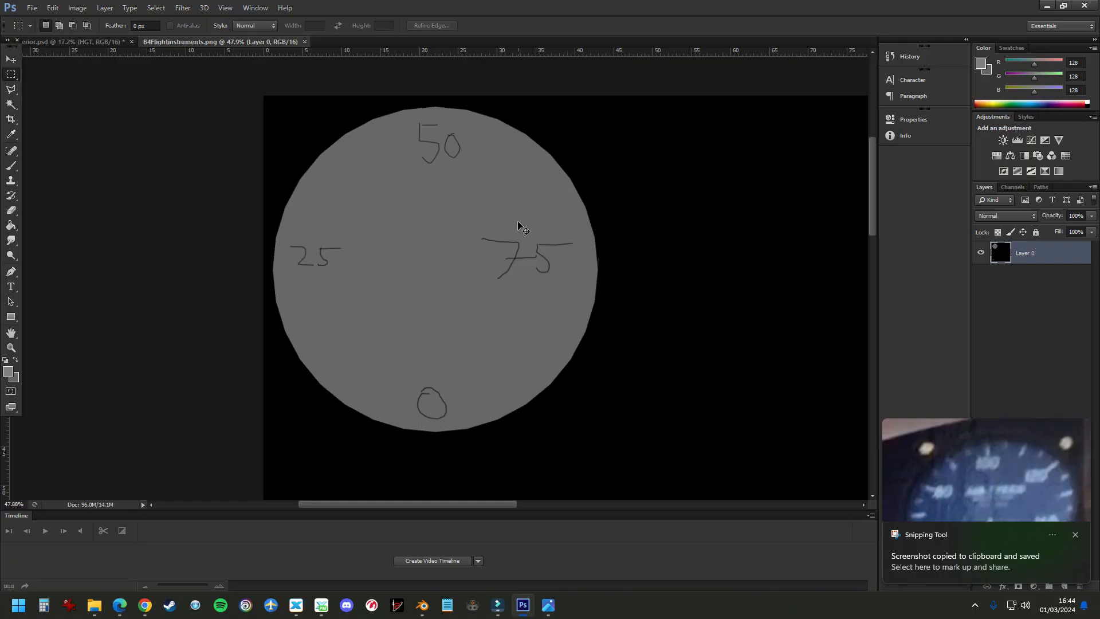
{"action": "key", "text": "ctrl+v"}
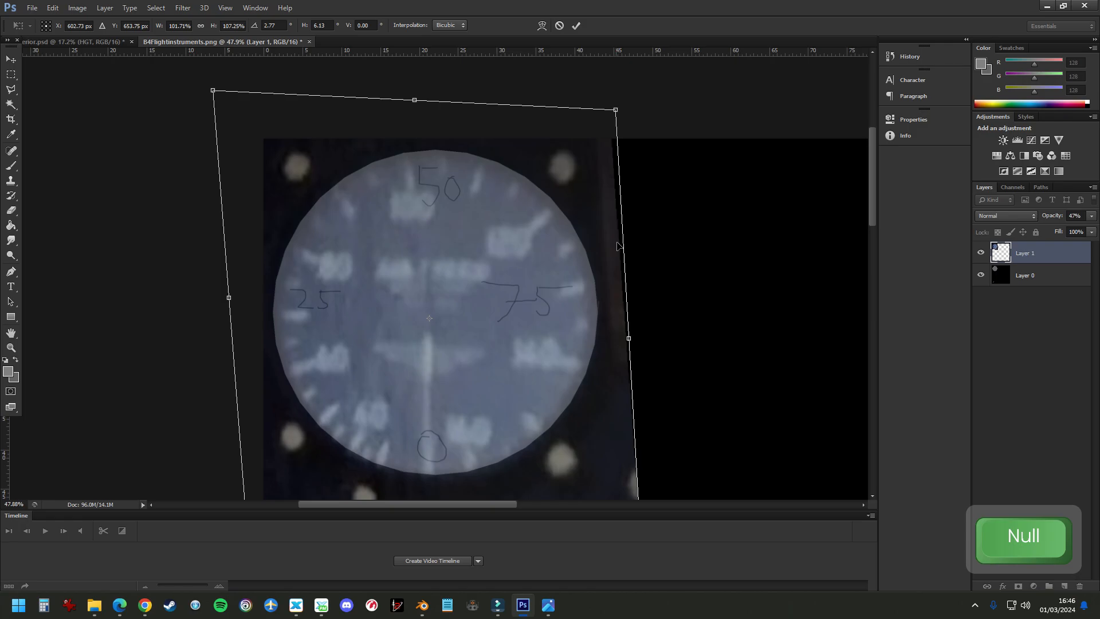
{"action": "scroll", "coordinate": [628, 248], "scroll_direction": "down", "scroll_amount": 1}
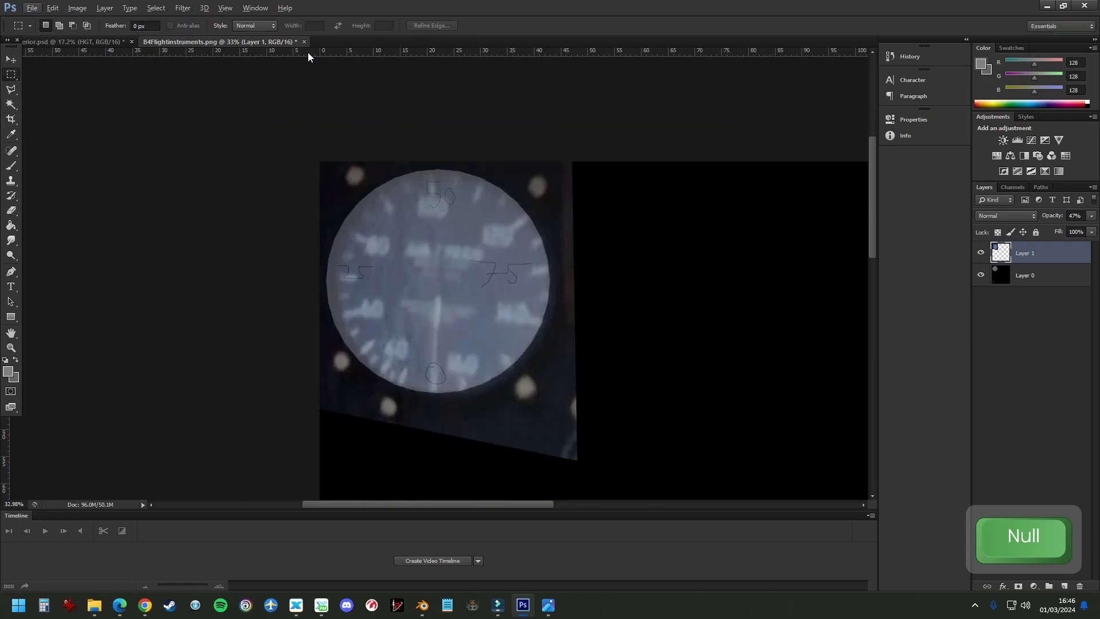
Add a horizontal and a vertical guide that cross at the centre of the dial
{"action": "left_click_drag", "start_coordinate": [307, 55], "coordinate": [303, 174]}
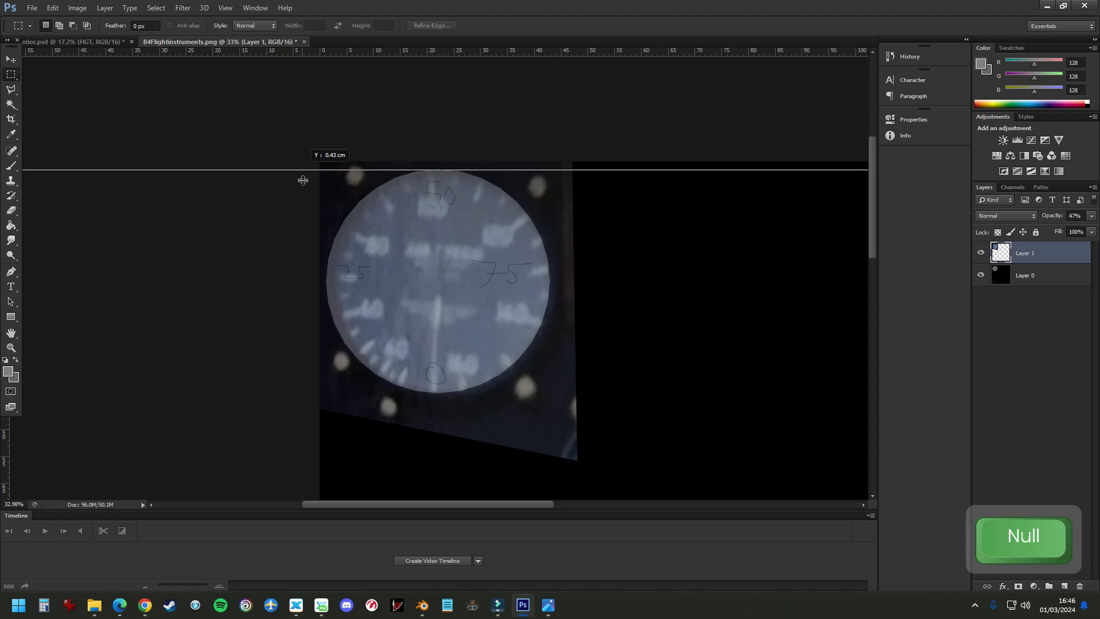
{"action": "left_click_drag", "start_coordinate": [310, 252], "coordinate": [313, 282]}
{"action": "scroll", "coordinate": [419, 280], "scroll_direction": "up", "scroll_amount": 4, "text": "alt"}
{"action": "scroll", "coordinate": [201, 308], "scroll_direction": "up", "scroll_amount": 2, "text": "alt"}
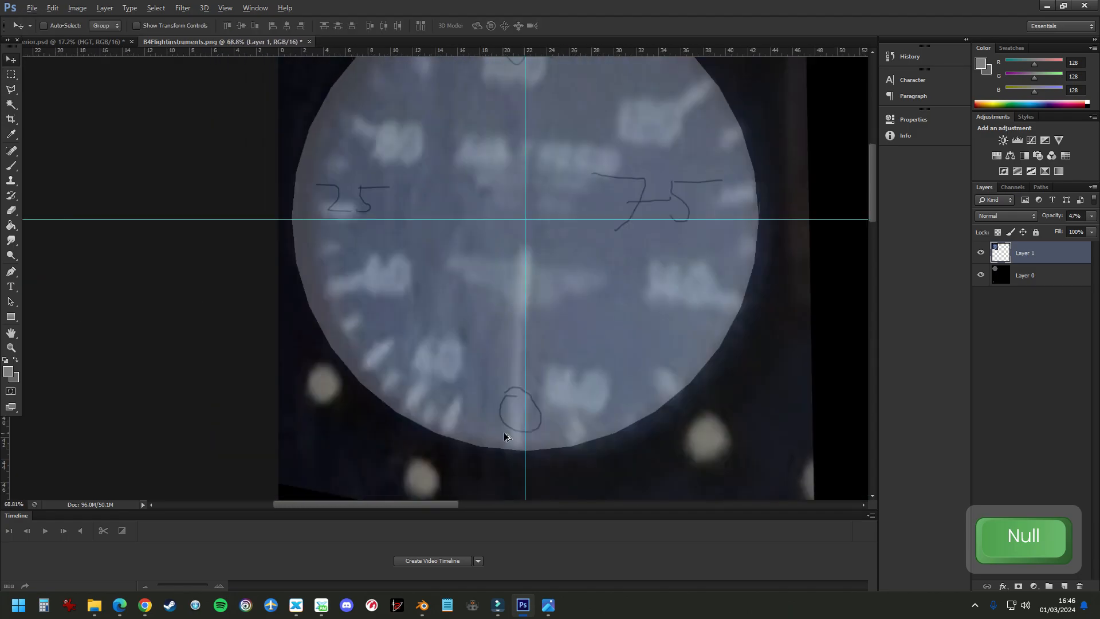
{"action": "scroll", "coordinate": [528, 213], "scroll_direction": "down", "scroll_amount": 3, "text": "alt"}
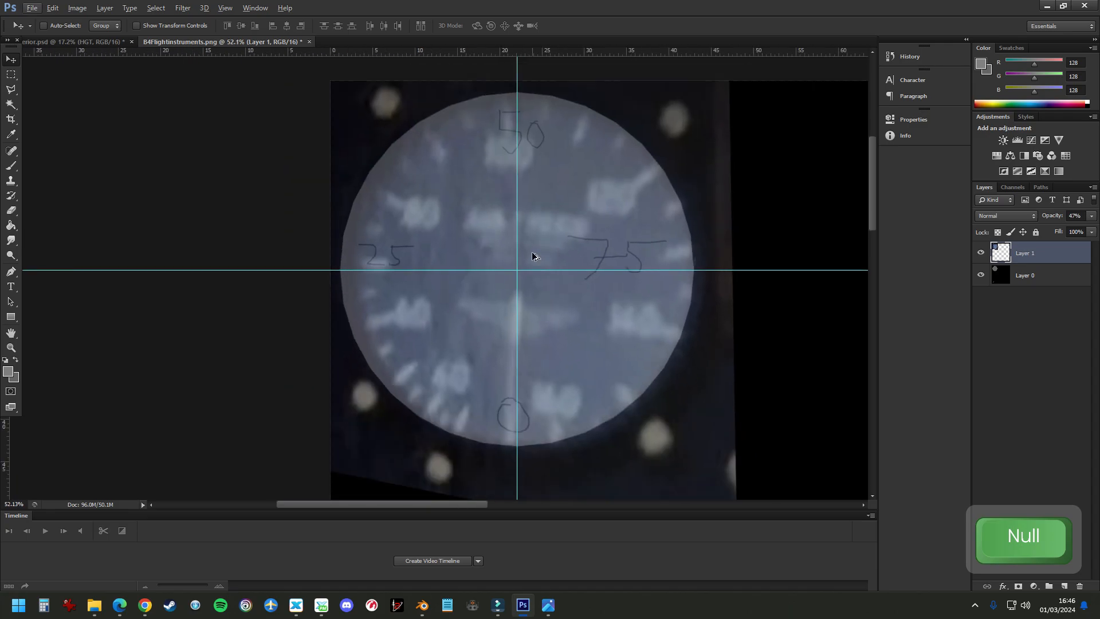
Add a new layer with the text AIRSPEED above the dial's centre and enlarge it towards the photo's lettering
{"action": "left_click", "coordinate": [112, 8]}
{"action": "mouse_move", "coordinate": [218, 16]}
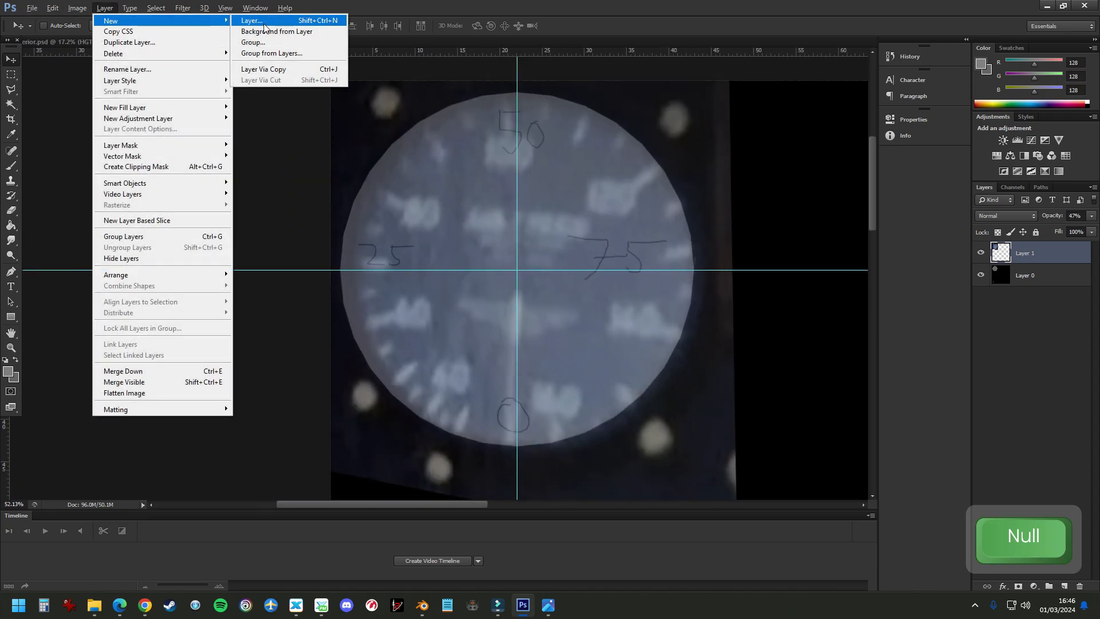
{"action": "left_click", "coordinate": [255, 17]}
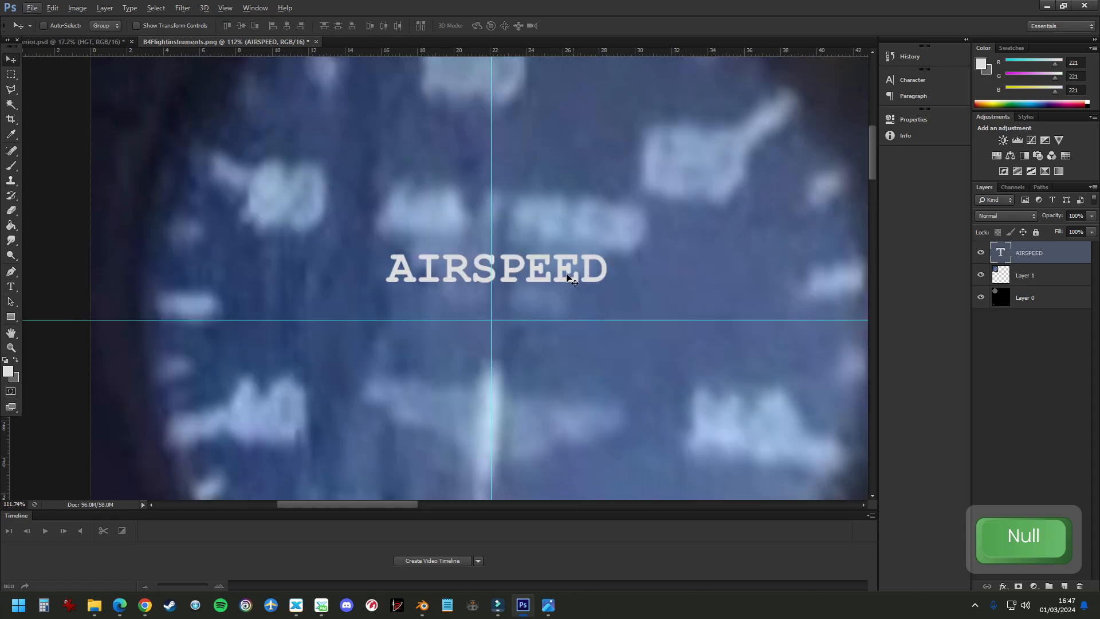
{"action": "key", "text": "ctrl+t"}
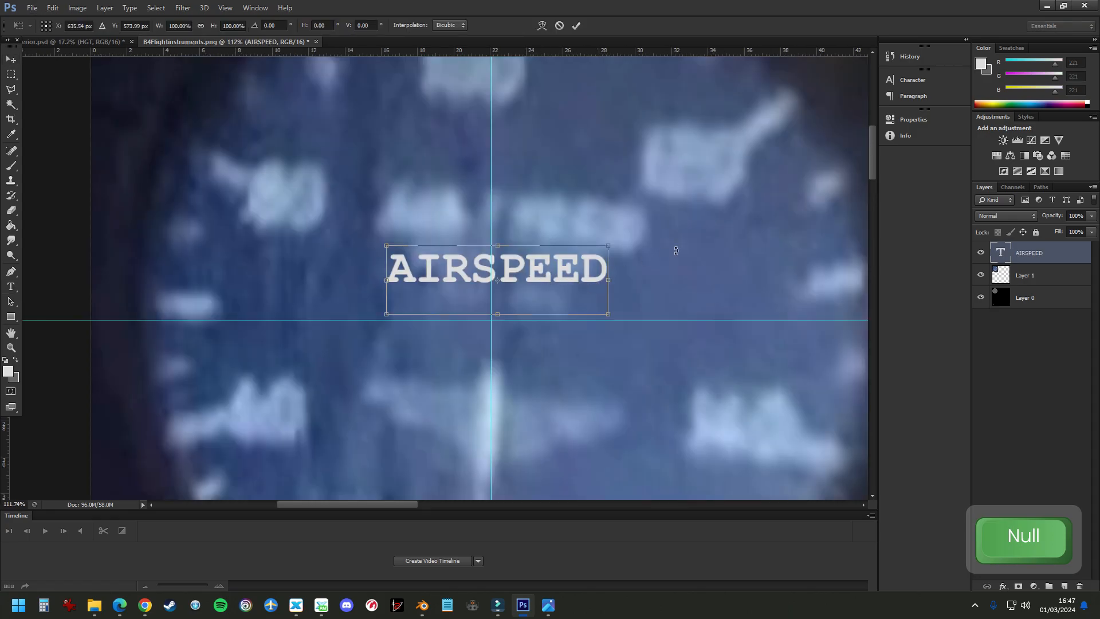
{"action": "left_click_drag", "start_coordinate": [612, 245], "coordinate": [659, 223]}
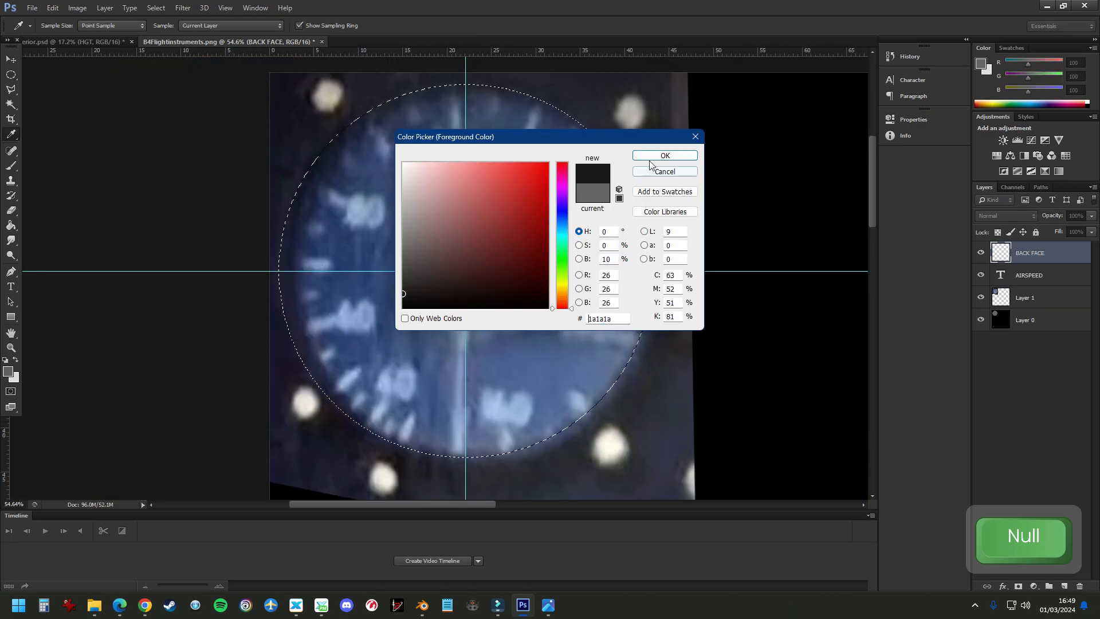
Set the foreground colour to 1a1a1a for the circular selection on the BACK FACE layer
{"action": "left_click", "coordinate": [653, 158]}
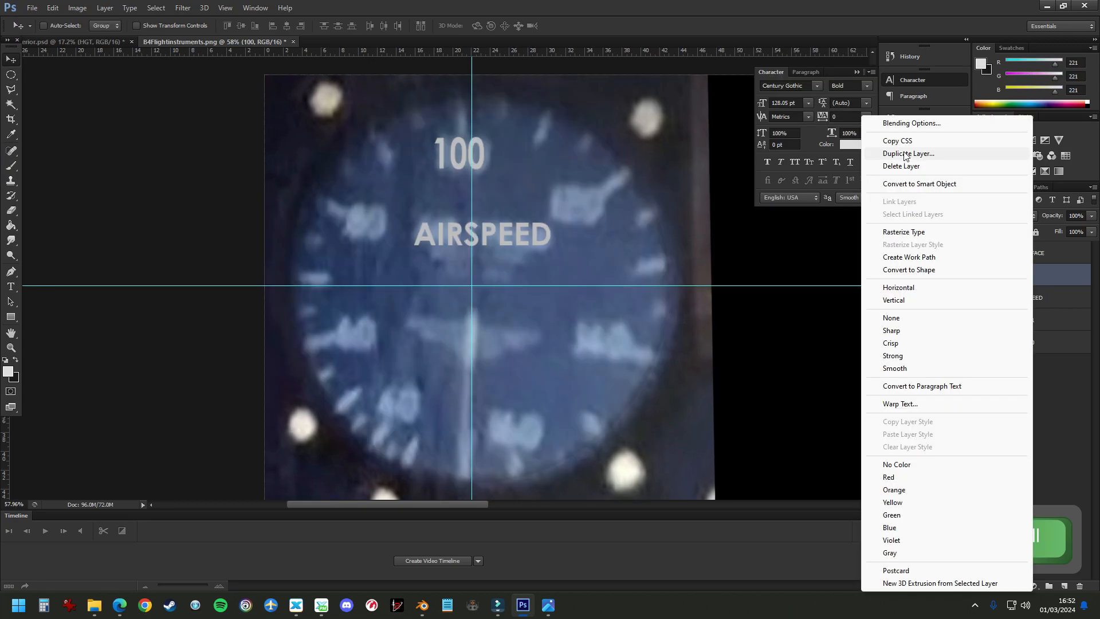
Duplicate the 100 text layer, place the copy over the photo's 80 mark and change its text to 80
{"action": "left_click", "coordinate": [894, 151]}
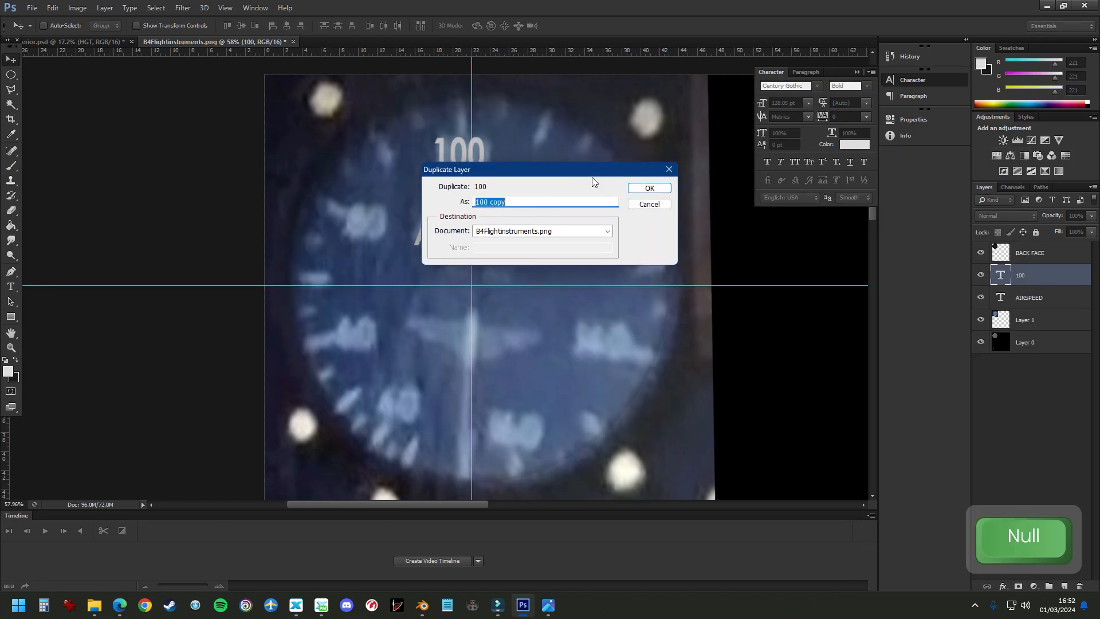
{"action": "left_click", "coordinate": [646, 187]}
{"action": "double_click", "coordinate": [1007, 279]}
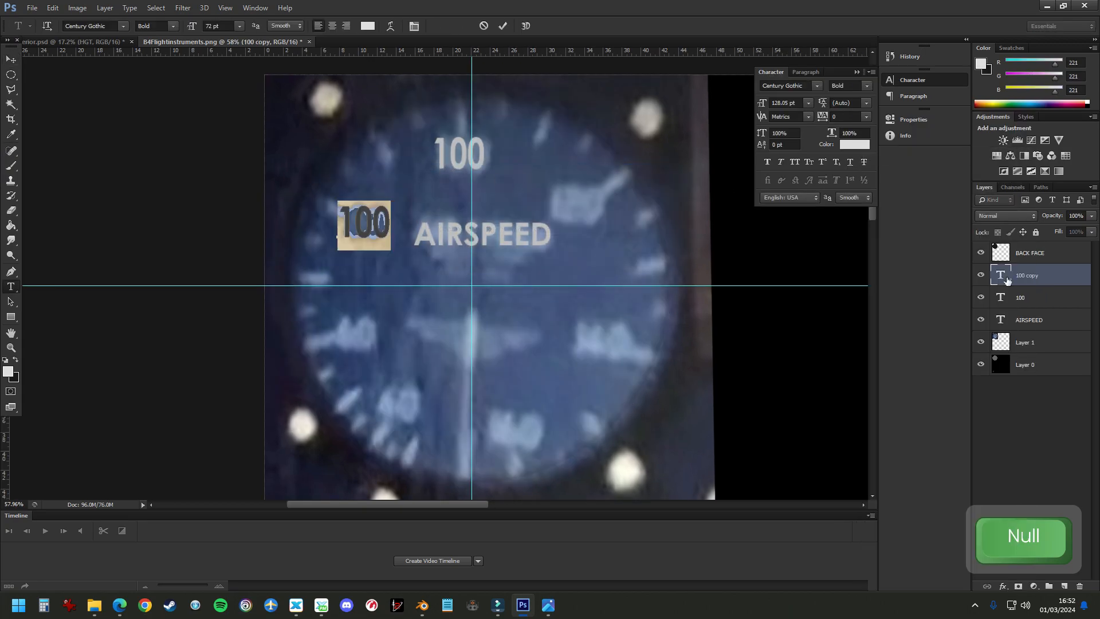
{"action": "type", "text": "80"}
{"action": "key", "text": "ctrl+Return"}
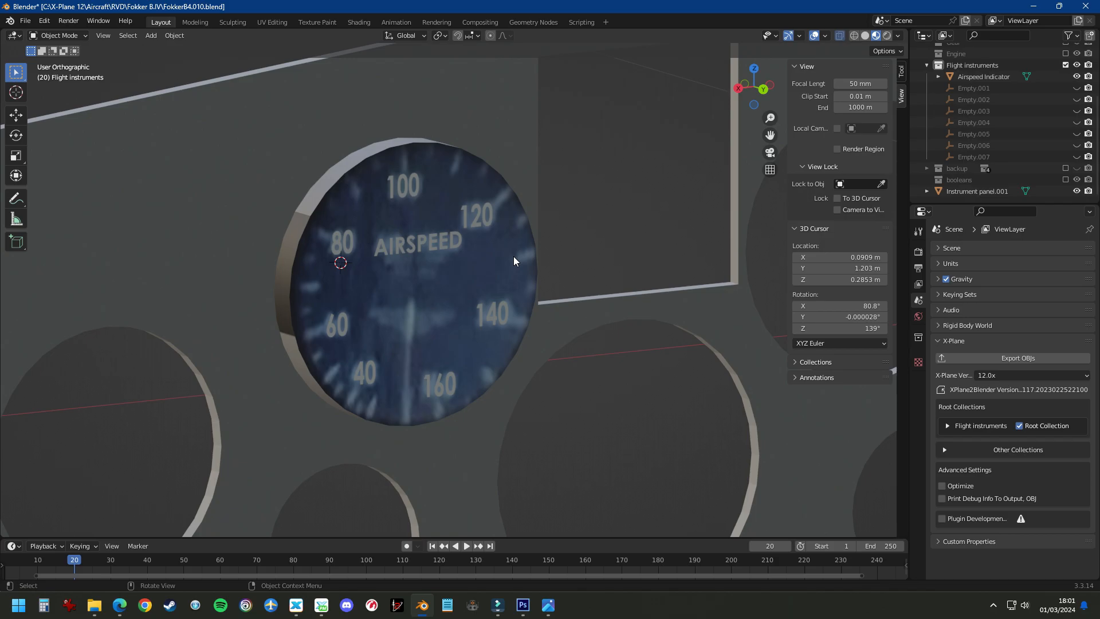
Delete the empties Empty.001 to Empty.007 from the Flight instruments collection
{"action": "left_click", "coordinate": [518, 256]}
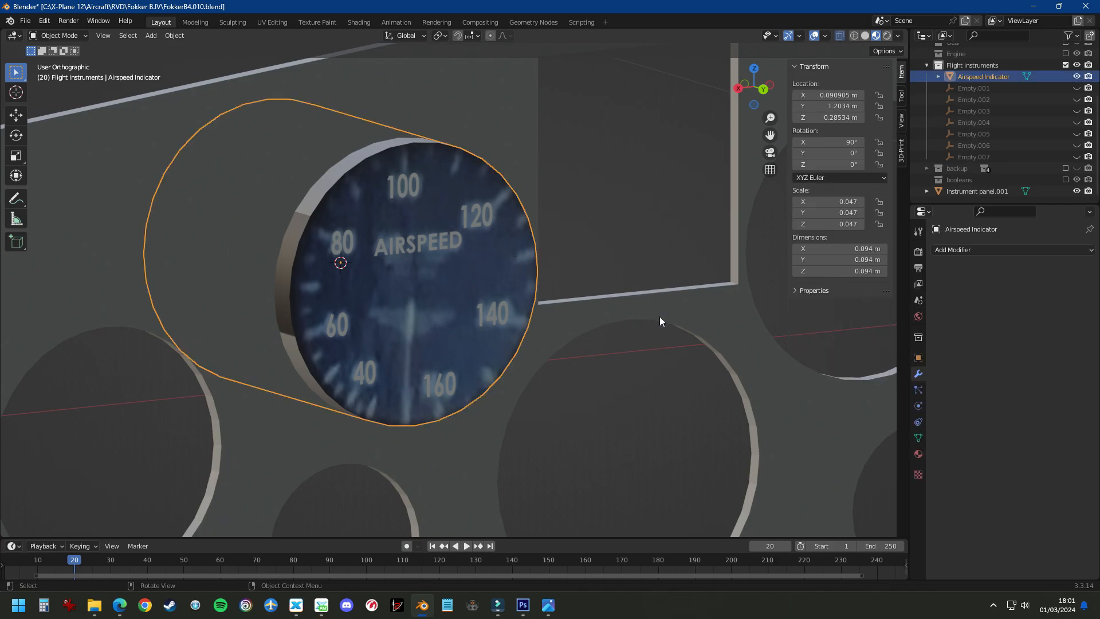
{"action": "middle_click_drag", "start_coordinate": [629, 319], "coordinate": [526, 358]}
{"action": "scroll", "coordinate": [525, 357], "scroll_direction": "down", "scroll_amount": 2}
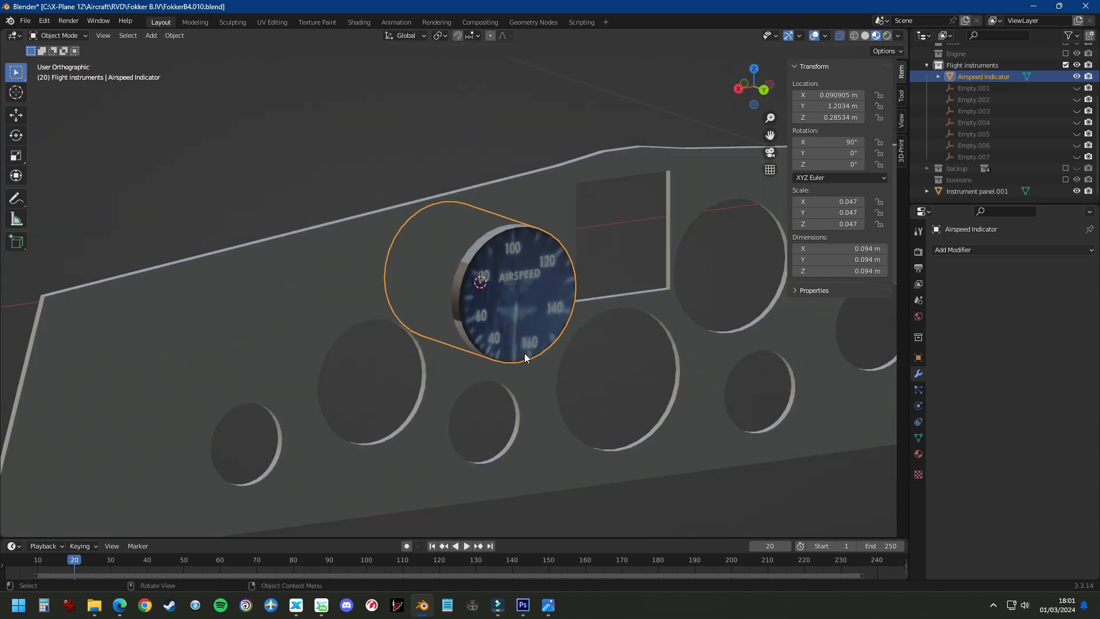
{"action": "left_click", "coordinate": [432, 144]}
{"action": "middle_click_drag", "start_coordinate": [395, 356], "coordinate": [368, 334]}
{"action": "scroll", "coordinate": [368, 334], "scroll_direction": "up", "scroll_amount": 4}
{"action": "left_click", "coordinate": [975, 90]}
{"action": "left_click", "coordinate": [981, 156], "text": "shift"}
{"action": "key", "text": "Delete"}
{"action": "scroll", "coordinate": [494, 72], "scroll_direction": "down", "scroll_amount": 2}
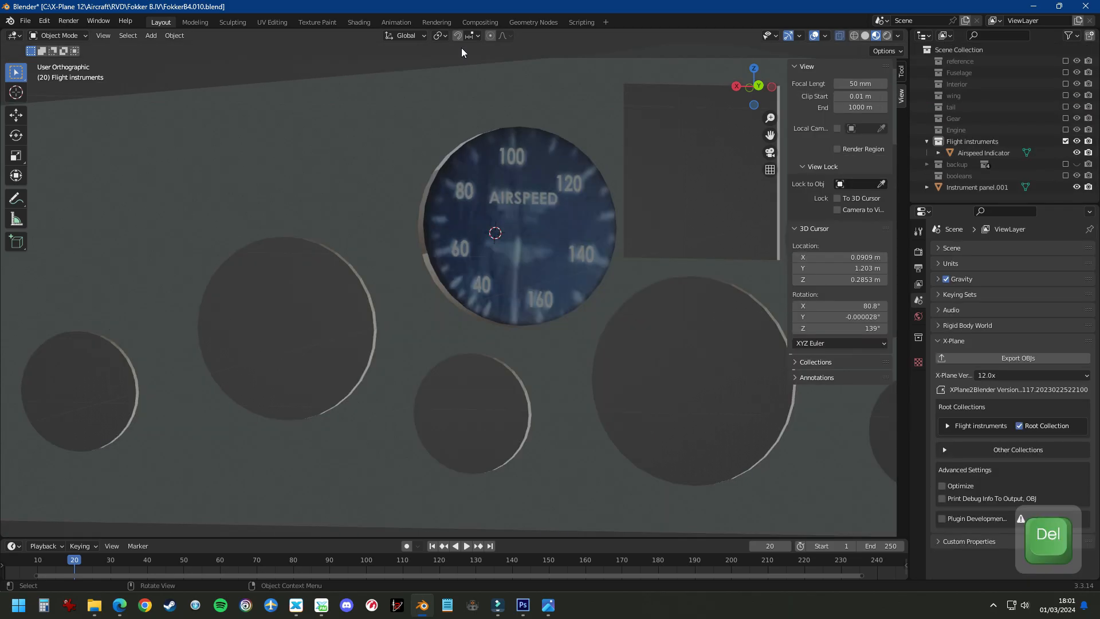
Snap the 3D cursor to the origin of the Airspeed Indicator
{"action": "scroll", "coordinate": [524, 229], "scroll_direction": "up", "scroll_amount": 3}
{"action": "left_click", "coordinate": [584, 312]}
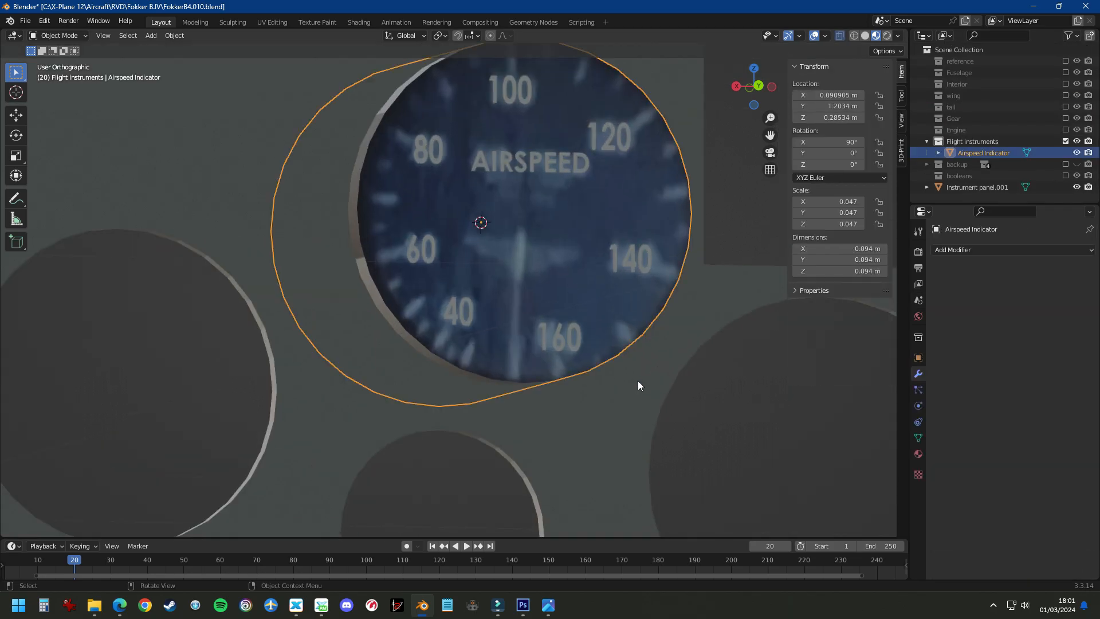
{"action": "key", "text": "KP_3"}
{"action": "key", "text": "ctrl+KP_3"}
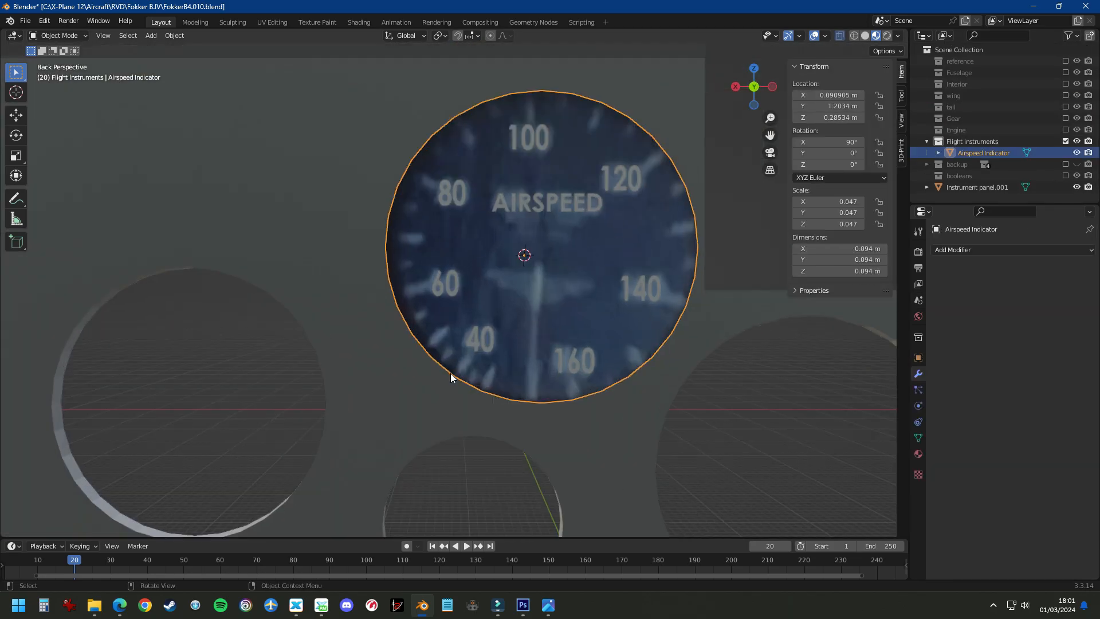
{"action": "scroll", "coordinate": [451, 374], "scroll_direction": "up", "scroll_amount": 3}
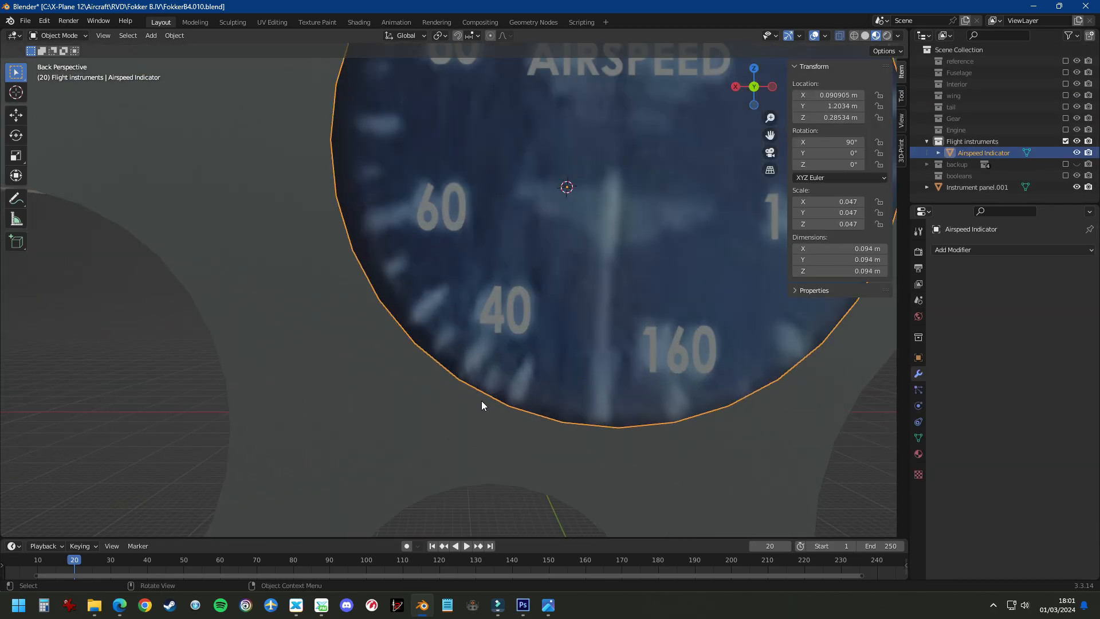
{"action": "scroll", "coordinate": [481, 405], "scroll_direction": "down", "scroll_amount": 3}
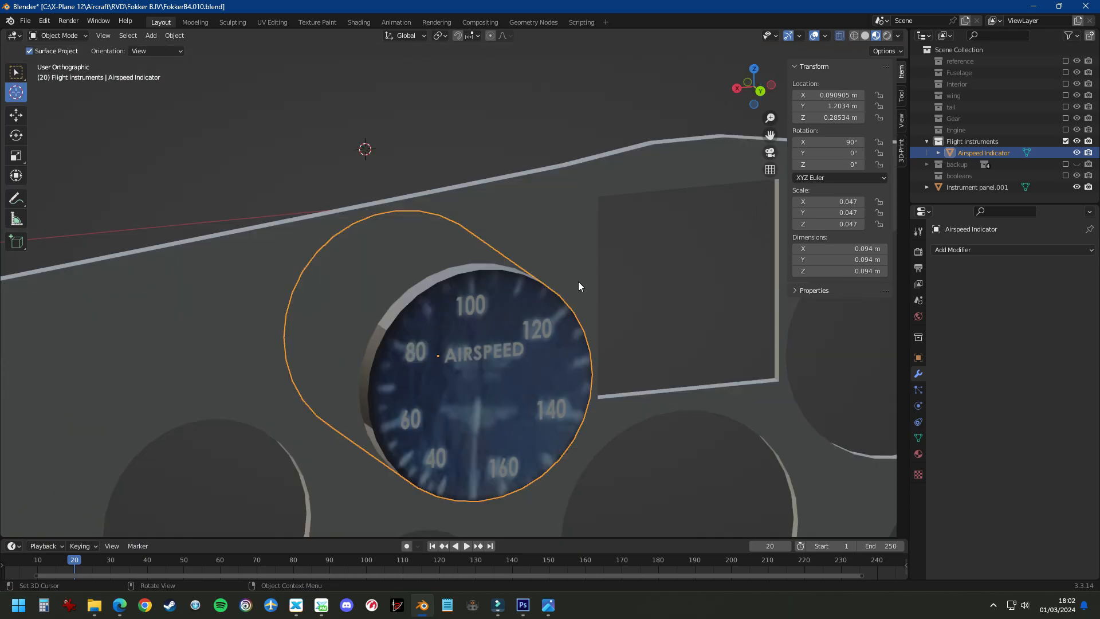
{"action": "key", "text": "shift+s"}
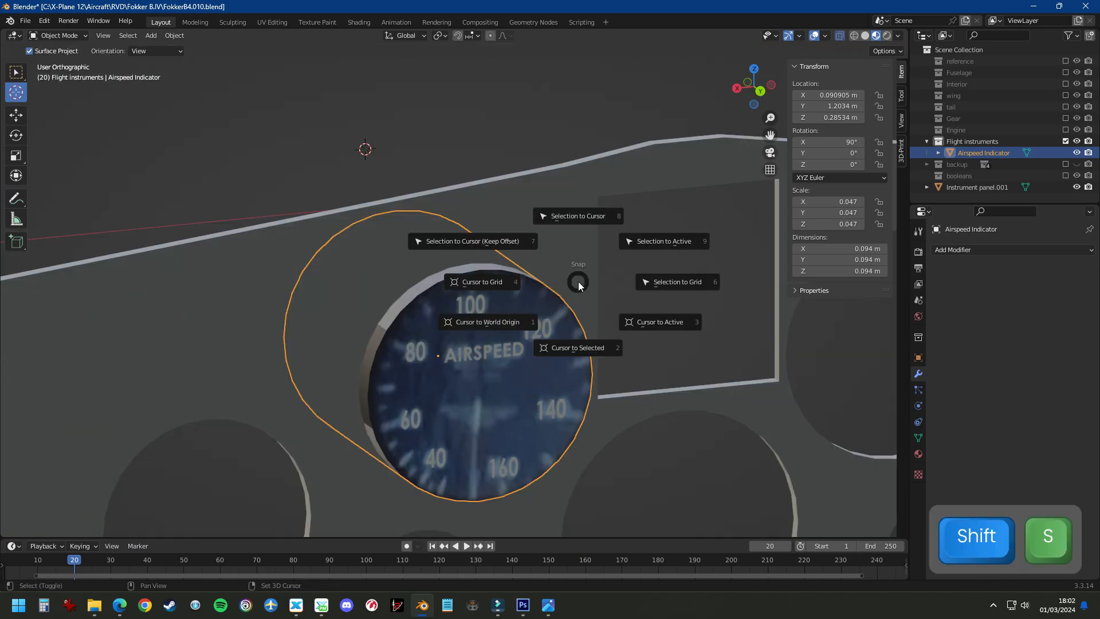
{"action": "left_click", "coordinate": [593, 352]}
Add a plane at the 3D cursor, scale it down to a small square at the dial's centre and rotate it 90° about X
{"action": "left_click", "coordinate": [151, 36]}
{"action": "mouse_move", "coordinate": [217, 48]}
{"action": "left_click", "coordinate": [262, 50]}
{"action": "key", "text": "ctrl+KP_1"}
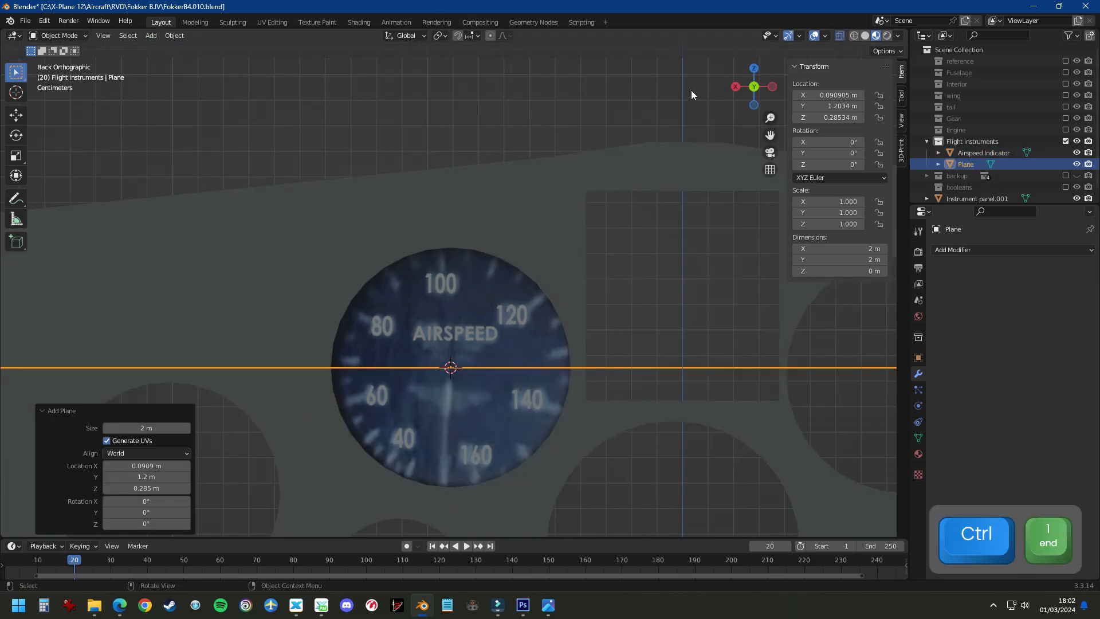
{"action": "key", "text": "s"}
{"action": "left_click", "coordinate": [456, 370]}
{"action": "scroll", "coordinate": [445, 397], "scroll_direction": "up", "scroll_amount": 3}
{"action": "type", "text": "rx90"}
Move the plane's upper vertices about 0.0418 m up along Z to the dial's rim
{"action": "left_click_drag", "start_coordinate": [458, 328], "coordinate": [605, 367]}
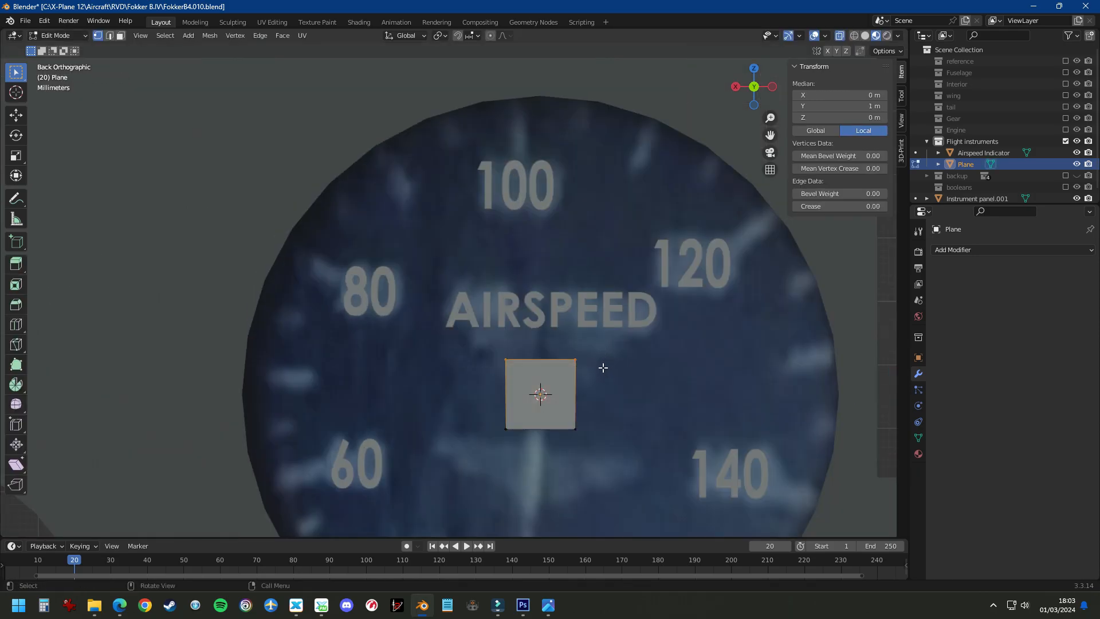
{"action": "key", "text": "g"}
{"action": "key", "text": "z"}
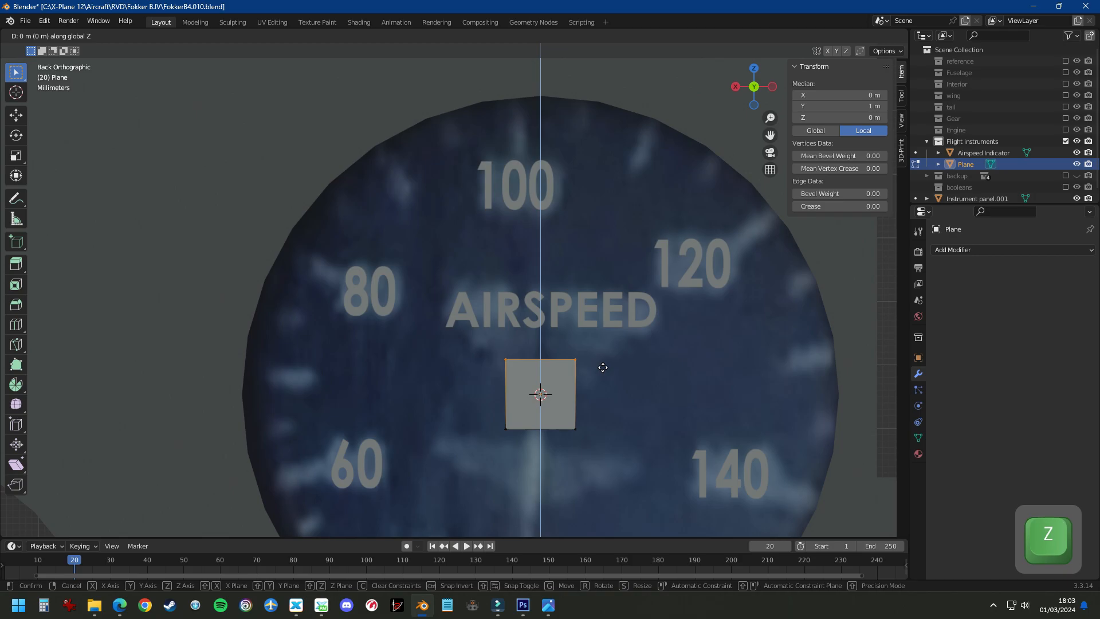
{"action": "left_click", "coordinate": [623, 103]}
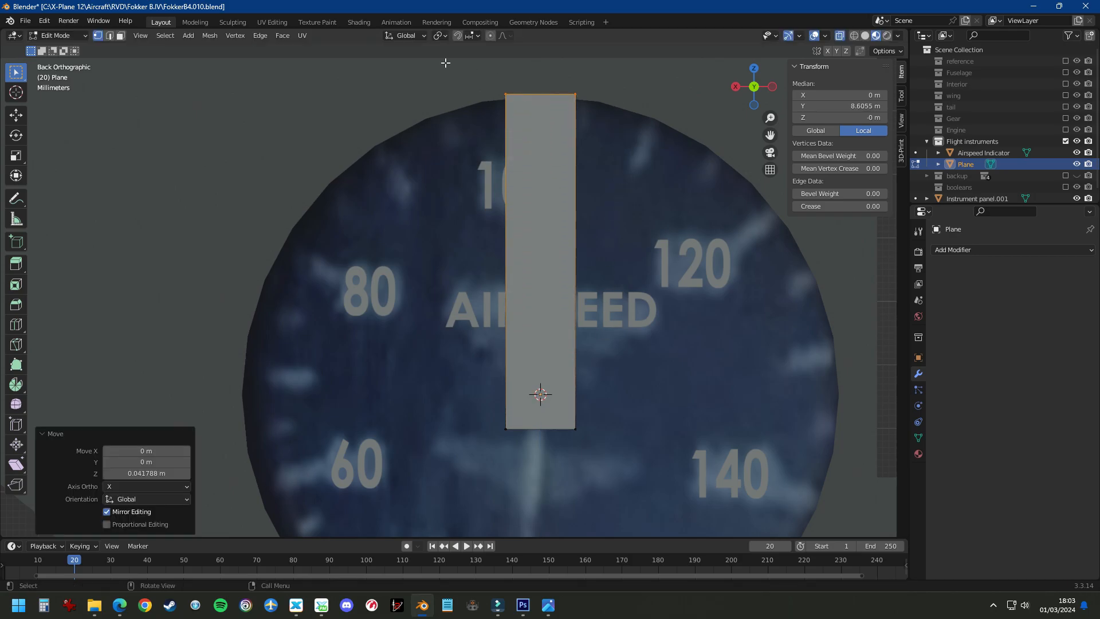
Select all vertices of the plane and narrow it along X to a scale of about 0.154
{"action": "left_click_drag", "start_coordinate": [526, 114], "coordinate": [604, 475]}
{"action": "key", "text": "s"}
{"action": "key", "text": "x"}
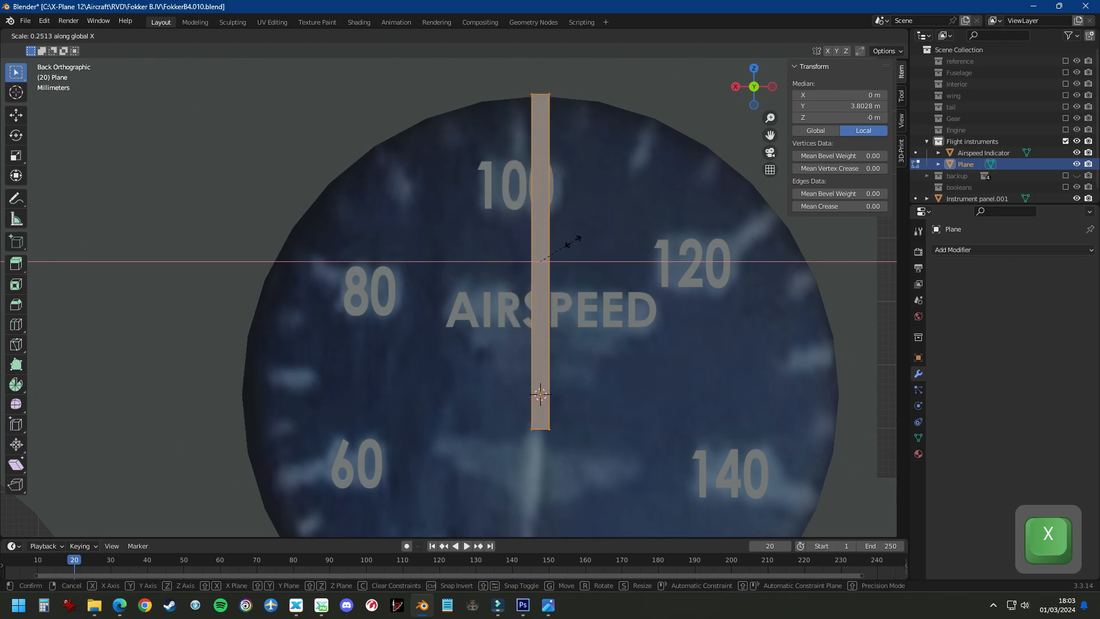
{"action": "left_click", "coordinate": [560, 247]}
Move the strip's lower edge about 0.0269 m up along Z so that a short mark remains near the rim
{"action": "scroll", "coordinate": [560, 248], "scroll_direction": "up", "scroll_amount": 8}
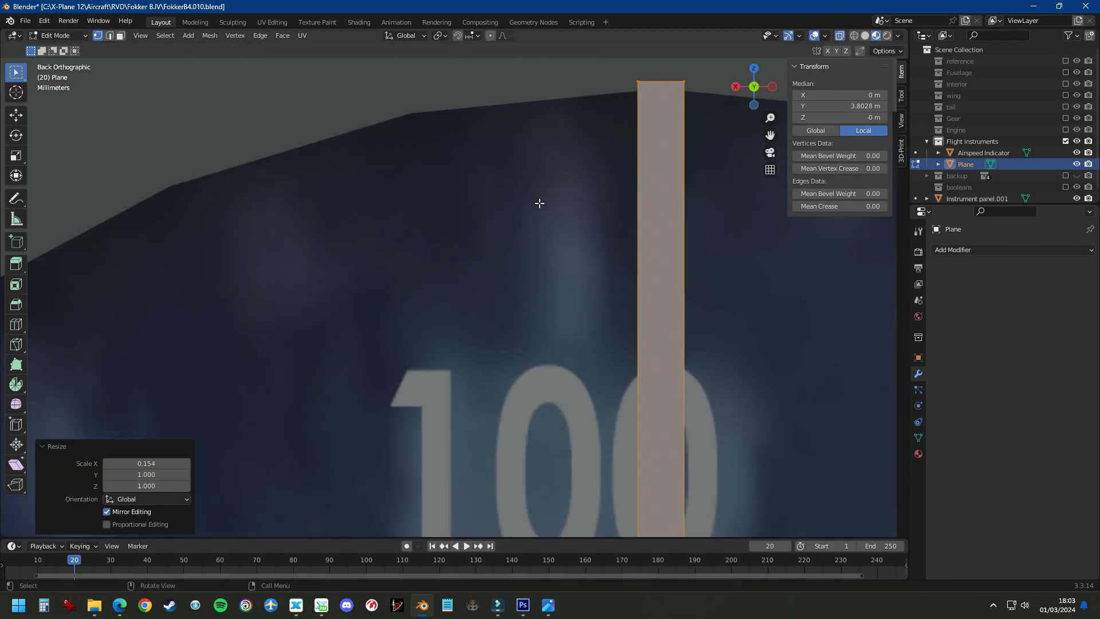
{"action": "scroll", "coordinate": [550, 312], "scroll_direction": "down", "scroll_amount": 6}
{"action": "scroll", "coordinate": [518, 221], "scroll_direction": "up", "scroll_amount": 3}
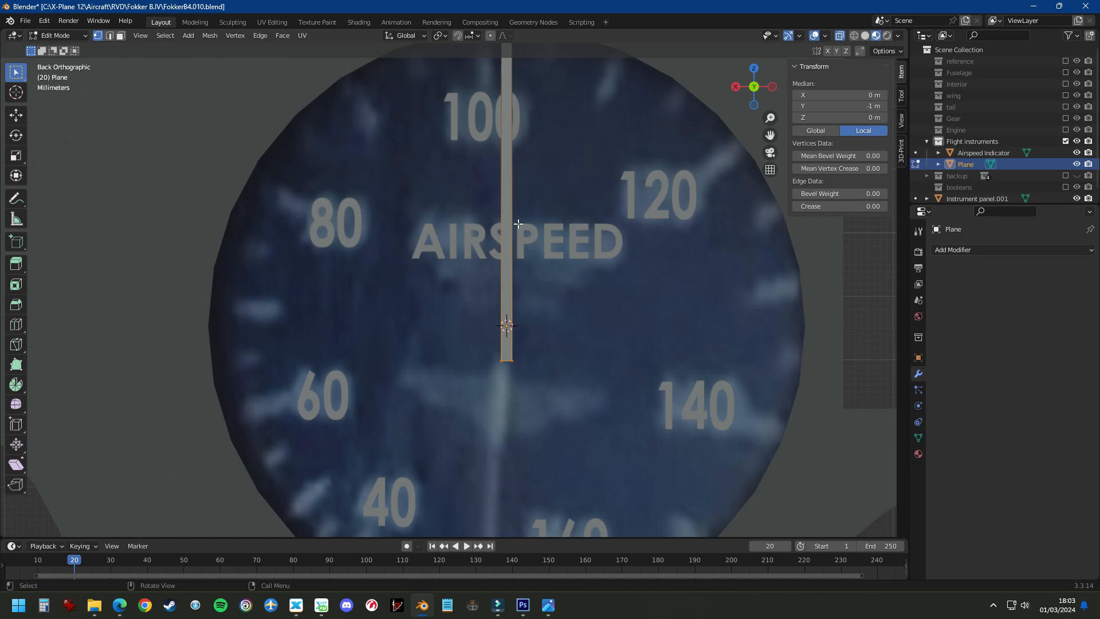
{"action": "key", "text": "g"}
{"action": "key", "text": "z"}
{"action": "left_click", "coordinate": [558, 69]}
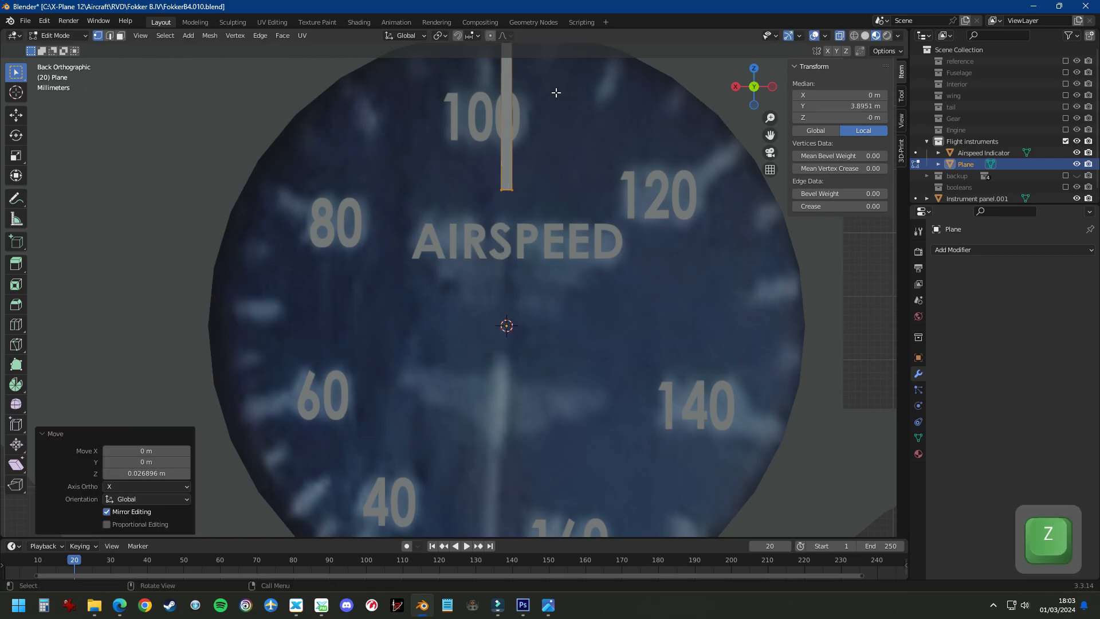
Rotate the Large mark about the dial's centre to about 158°, onto the photo's first mark below 40
{"action": "scroll", "coordinate": [520, 94], "scroll_direction": "down", "scroll_amount": 4}
{"action": "scroll", "coordinate": [572, 229], "scroll_direction": "up", "scroll_amount": 4}
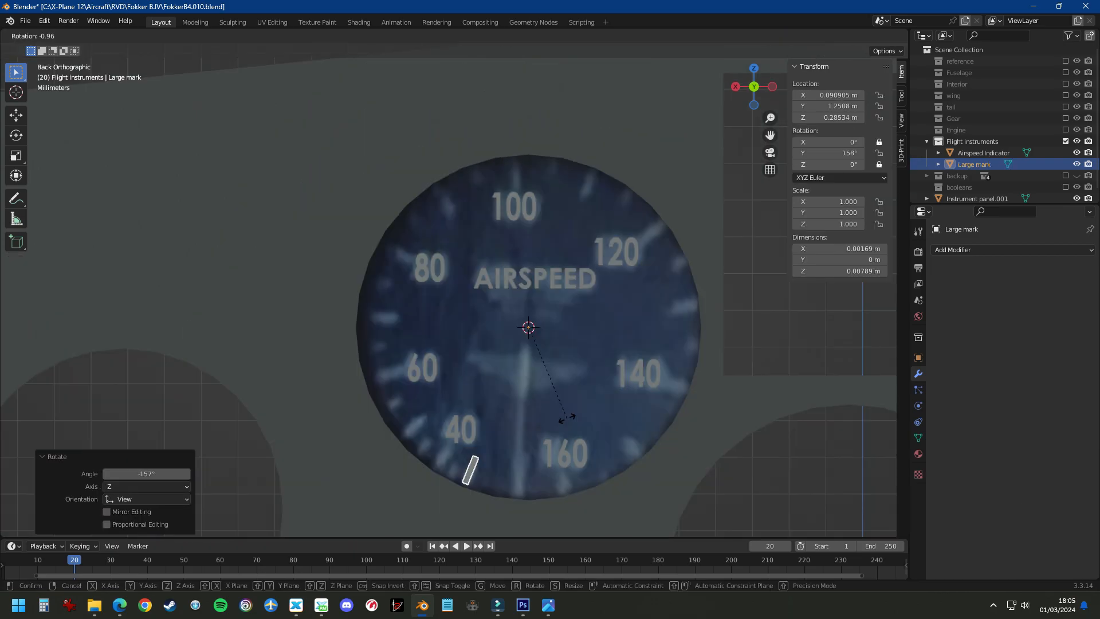
{"action": "left_click", "coordinate": [565, 420]}
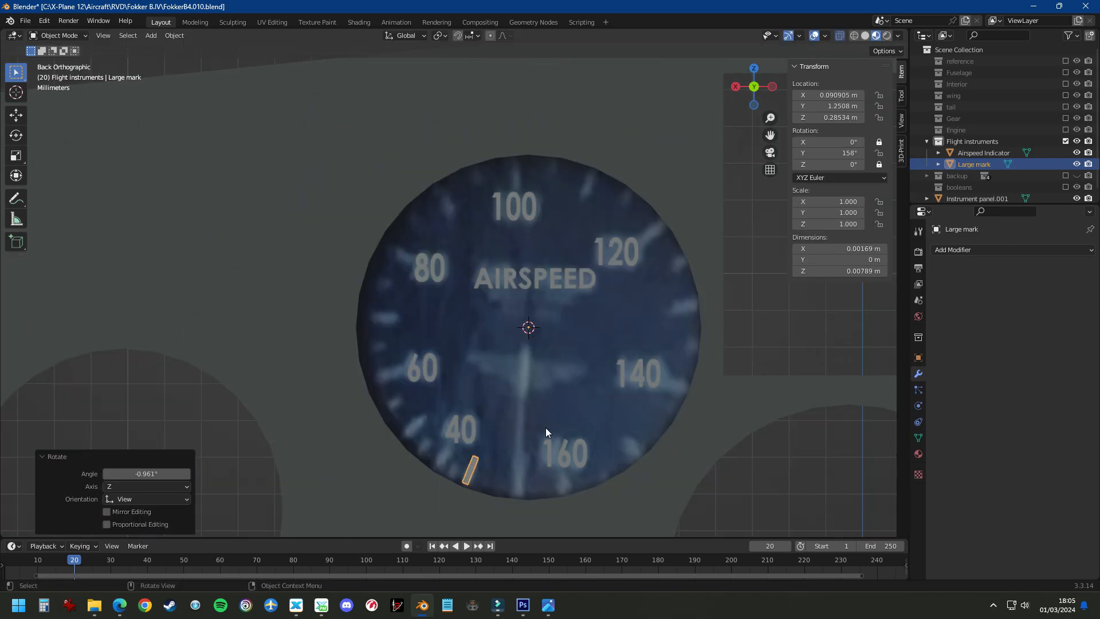
Duplicate the large mark three times in turn, rotating each copy about the dial's centre onto the photo's marks up to 60
{"action": "scroll", "coordinate": [469, 473], "scroll_direction": "up", "scroll_amount": 3}
{"action": "key", "text": "shift+d"}
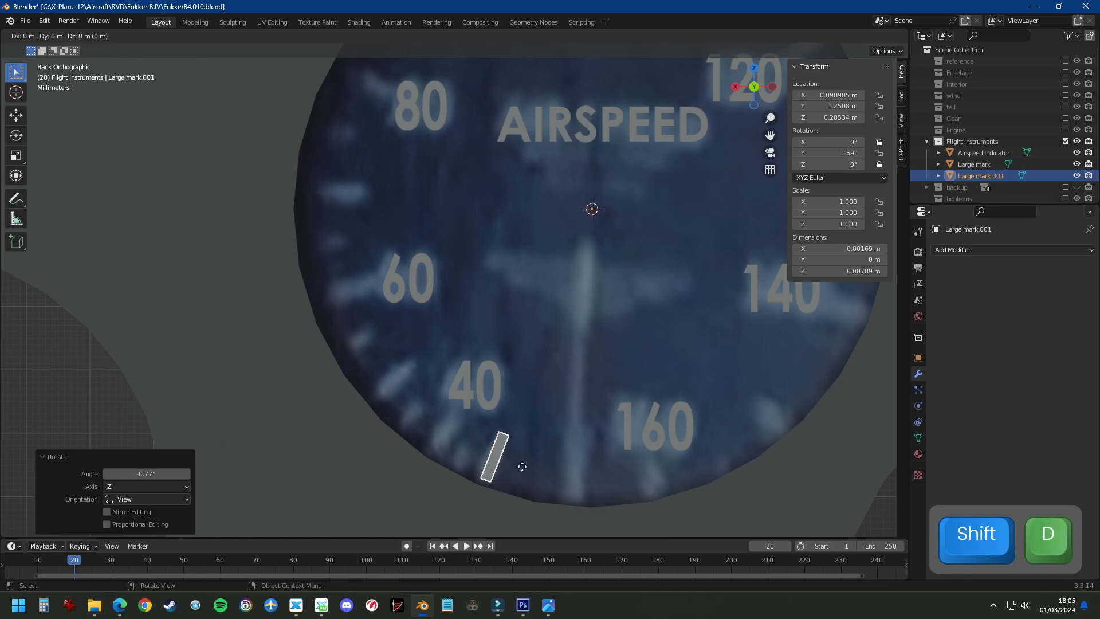
{"action": "key", "text": "Return"}
{"action": "key", "text": "r"}
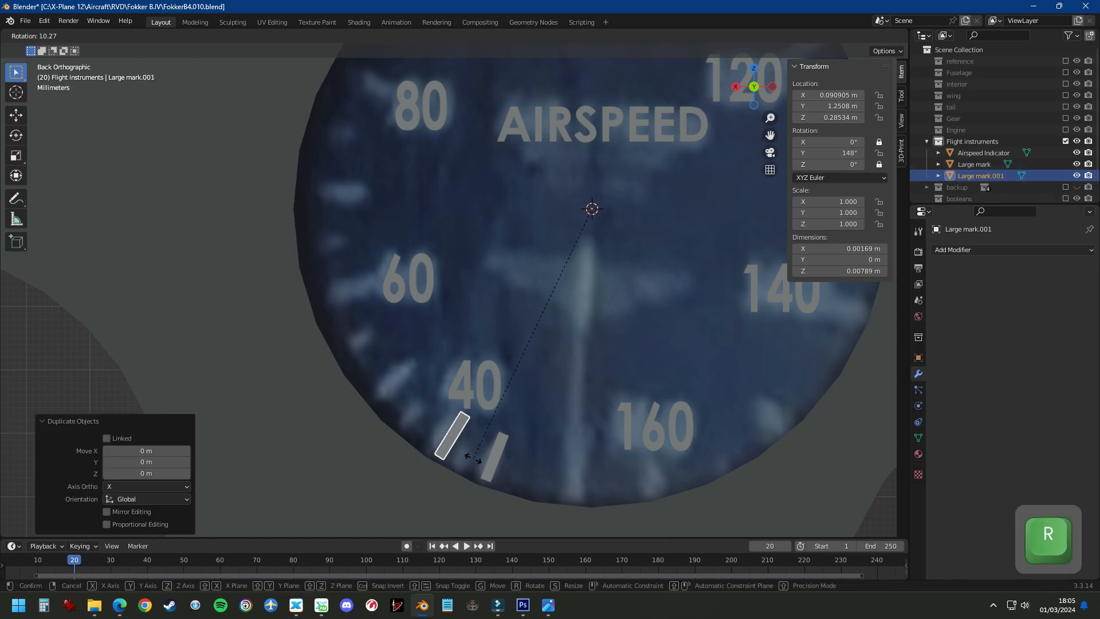
{"action": "left_click", "coordinate": [463, 459]}
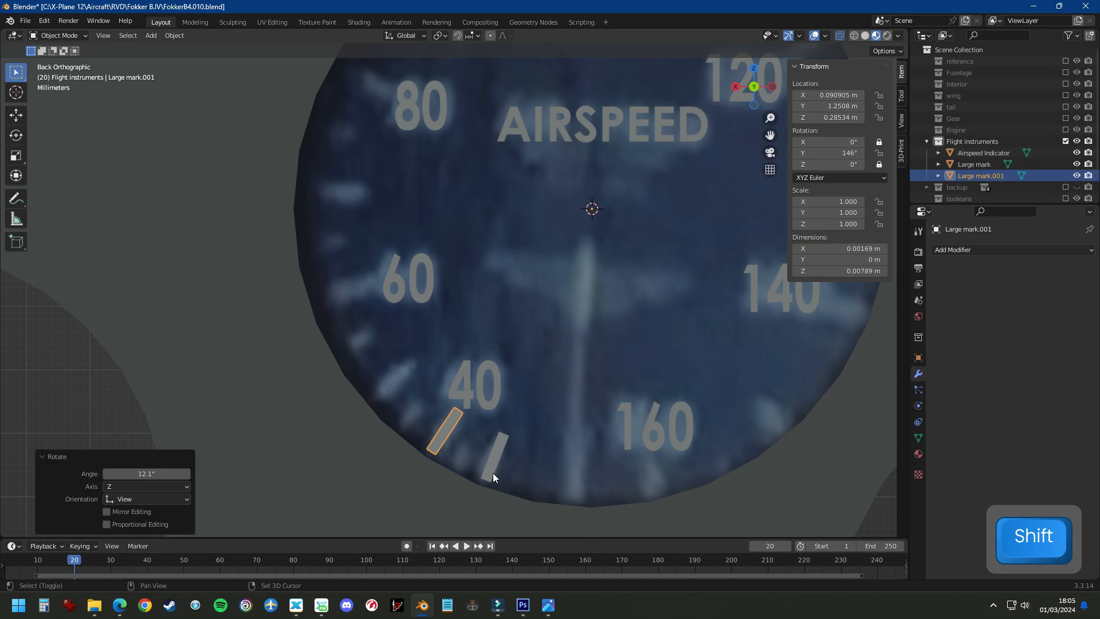
{"action": "key", "text": "shift+d"}
{"action": "key", "text": "Return"}
{"action": "key", "text": "r"}
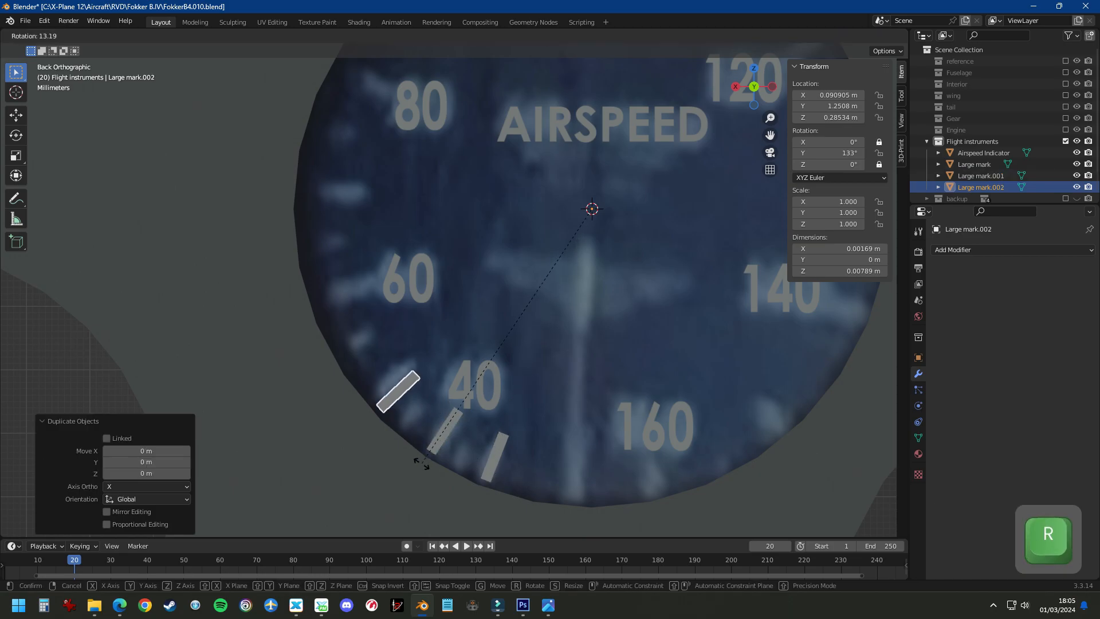
{"action": "left_click", "coordinate": [405, 461]}
{"action": "key", "text": "shift+d"}
{"action": "key", "text": "Return"}
{"action": "key", "text": "r"}
{"action": "left_click", "coordinate": [350, 389]}
Duplicate the four large marks together and rotate the copies about the dial's centre towards the 70 to 100 range
{"action": "scroll", "coordinate": [352, 395], "scroll_direction": "down", "scroll_amount": 3}
{"action": "left_click", "coordinate": [374, 388], "text": "shift"}
{"action": "left_click", "coordinate": [405, 417], "text": "shift"}
{"action": "left_click", "coordinate": [434, 431], "text": "shift"}
{"action": "key", "text": "shift+d"}
{"action": "left_click_drag", "start_coordinate": [335, 197], "coordinate": [402, 252]}
{"action": "key", "text": "r"}
{"action": "left_click", "coordinate": [387, 198]}
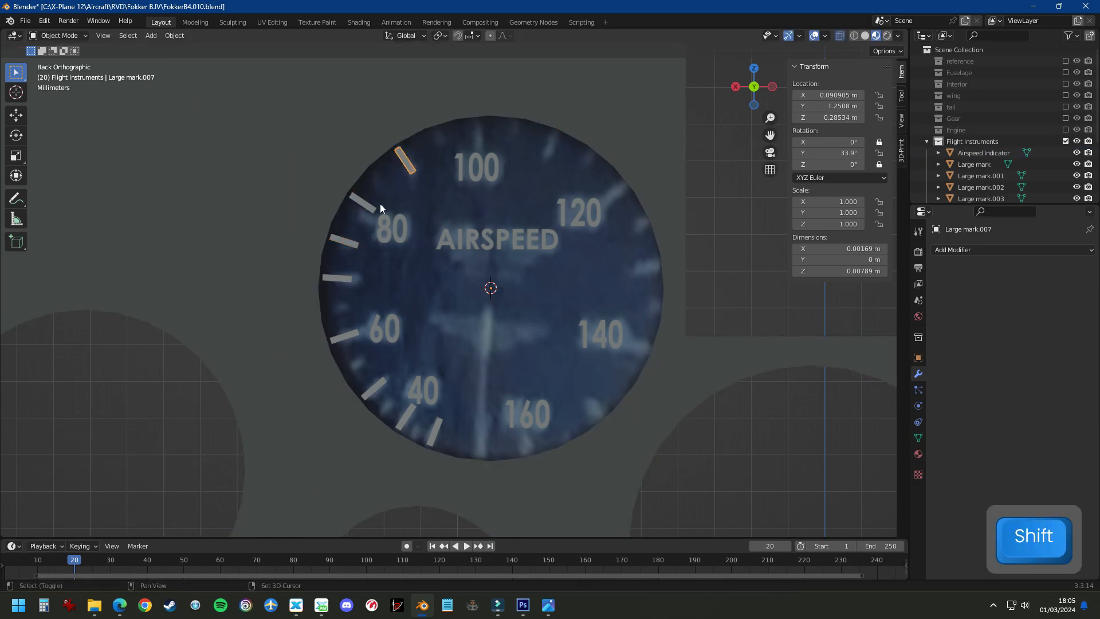
Rotate the copied large marks individually onto the photo's marks for 70, 80, 90 and 100
{"action": "left_click", "coordinate": [338, 278], "text": "shift"}
{"action": "scroll", "coordinate": [305, 311], "scroll_direction": "up", "scroll_amount": 2}
{"action": "key", "text": "g"}
{"action": "key", "text": "Escape"}
{"action": "middle_click_drag", "start_coordinate": [431, 158], "coordinate": [382, 229], "text": "shift"}
{"action": "key", "text": "r"}
{"action": "left_click", "coordinate": [420, 164]}
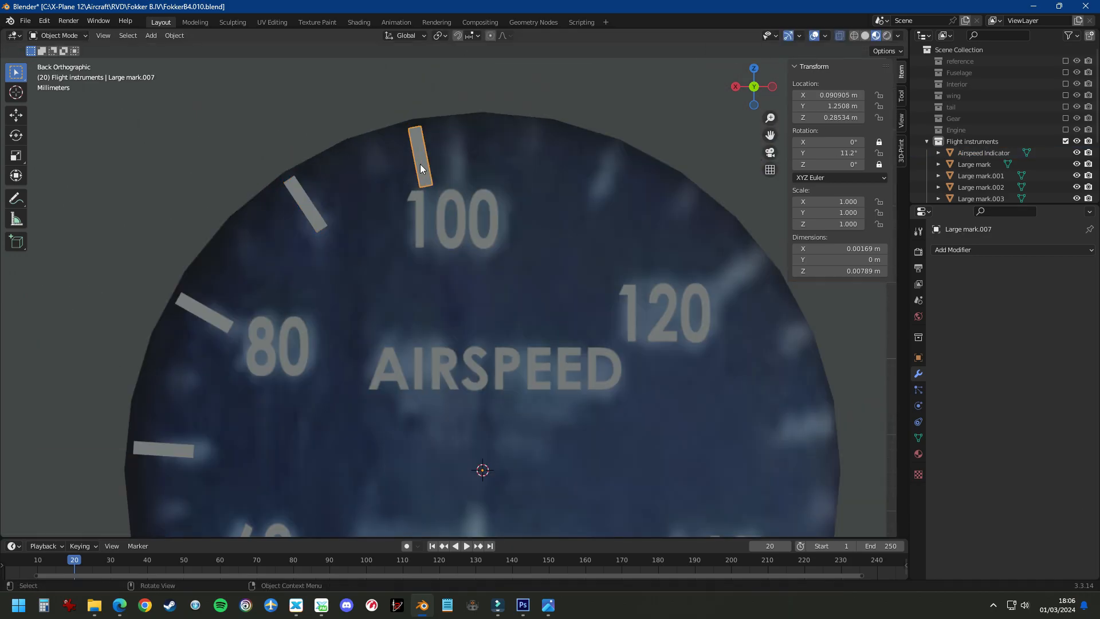
{"action": "key", "text": "r"}
Duplicate large marks in pairs and rotate the copies onto the photo's 110, 120, 130 and 140 marks
{"action": "scroll", "coordinate": [364, 173], "scroll_direction": "down", "scroll_amount": 3}
{"action": "left_click", "coordinate": [329, 186], "text": "shift"}
{"action": "key", "text": "shift+d"}
{"action": "key", "text": "r"}
{"action": "left_click", "coordinate": [574, 228]}
{"action": "key", "text": "ctrl+z"}
{"action": "key", "text": "shift+d"}
{"action": "key", "text": "r"}
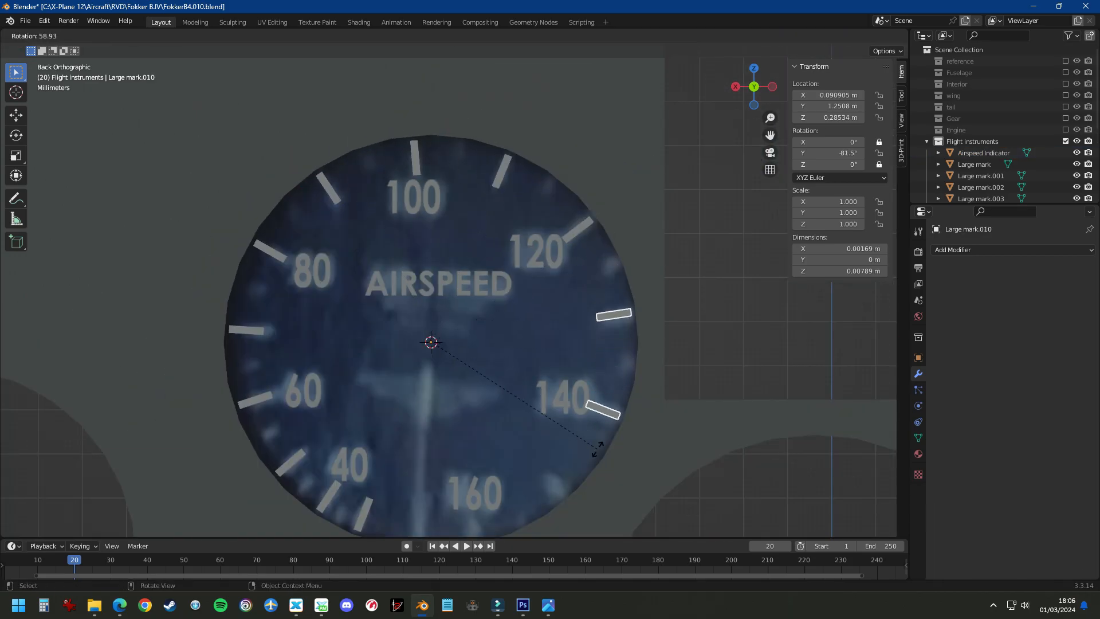
{"action": "left_click", "coordinate": [598, 452]}
Rotate another copied pair of large marks onto the photo's 150 and 160 marks
{"action": "middle_click_drag", "start_coordinate": [609, 443], "coordinate": [526, 339], "text": "shift"}
{"action": "key", "text": "r"}
{"action": "left_click", "coordinate": [382, 424]}
{"action": "scroll", "coordinate": [388, 423], "scroll_direction": "down", "scroll_amount": 4}
{"action": "scroll", "coordinate": [409, 446], "scroll_direction": "up", "scroll_amount": 4}
Duplicate the first large mark below 40 and rename the copy Small mark
{"action": "left_click", "coordinate": [442, 410]}
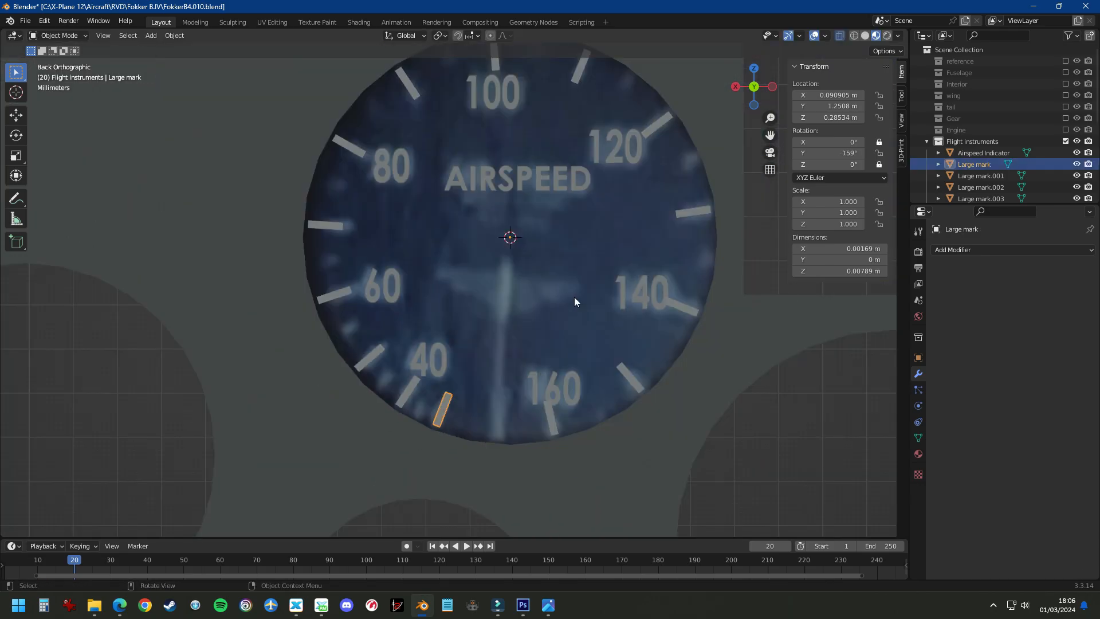
{"action": "key", "text": "shift+d"}
{"action": "double_click", "coordinate": [977, 156]}
{"action": "type", "text": "Small mark"}
{"action": "key", "text": "Return"}
Clear the Small mark's rotation and shorten its mesh to about 0.0039 m
{"action": "key", "text": "alt+r"}
{"action": "key", "text": "Tab"}
{"action": "key", "text": "g"}
{"action": "key", "text": "Tab"}
{"action": "scroll", "coordinate": [543, 148], "scroll_direction": "down", "scroll_amount": 8}
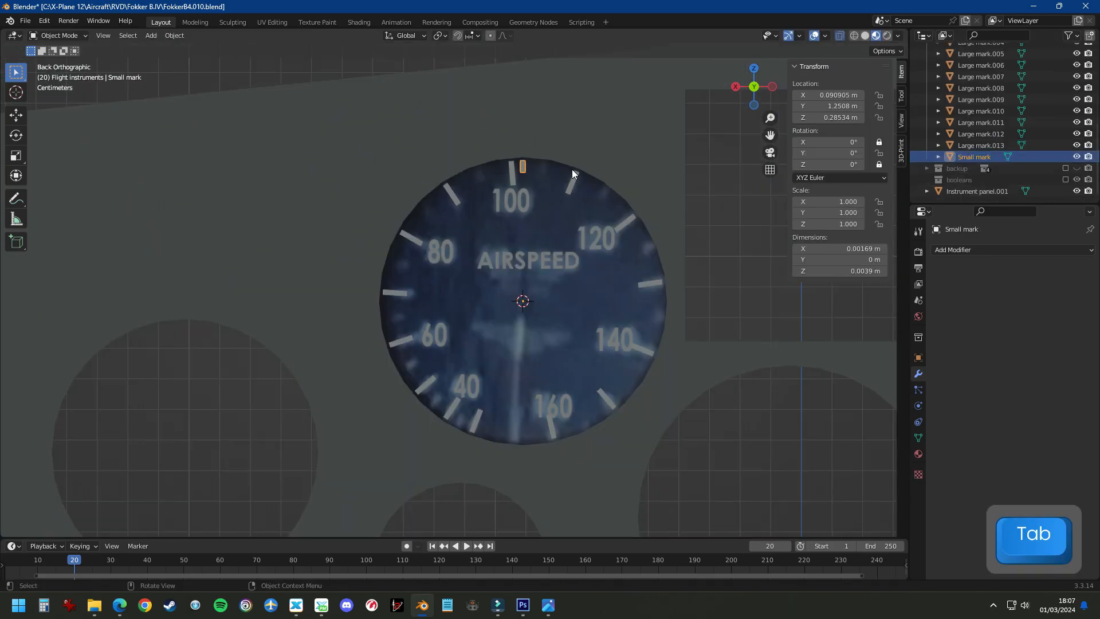
Rotate the small mark into place and duplicate it around the dial, rotating each copy to sit between two large marks
{"action": "key", "text": "r"}
{"action": "key", "text": "shift+d"}
{"action": "key", "text": "r"}
{"action": "key", "text": "shift+d"}
{"action": "key", "text": "r"}
{"action": "key", "text": "shift+d"}
{"action": "key", "text": "r"}
{"action": "key", "text": "shift+d"}
{"action": "key", "text": "r"}
{"action": "key", "text": "shift+d"}
{"action": "key", "text": "r"}
{"action": "key", "text": "shift+d"}
{"action": "key", "text": "r"}
{"action": "key", "text": "shift+d"}
{"action": "key", "text": "r"}
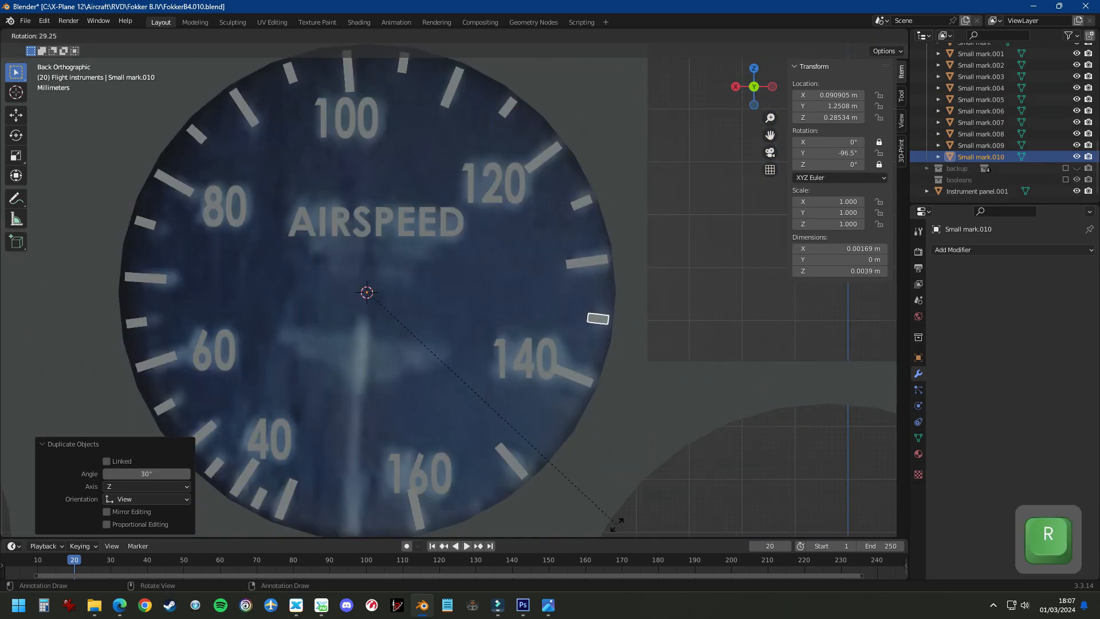
{"action": "key", "text": "shift+d"}
{"action": "key", "text": "r"}
{"action": "key", "text": "shift+d"}
{"action": "key", "text": "r"}
{"action": "scroll", "coordinate": [575, 389], "scroll_direction": "down", "scroll_amount": 5}
Select all the large and small marks and move them about 0.0002 m along Y, just off the dial face
{"action": "middle_click_drag", "start_coordinate": [575, 389], "coordinate": [472, 271]}
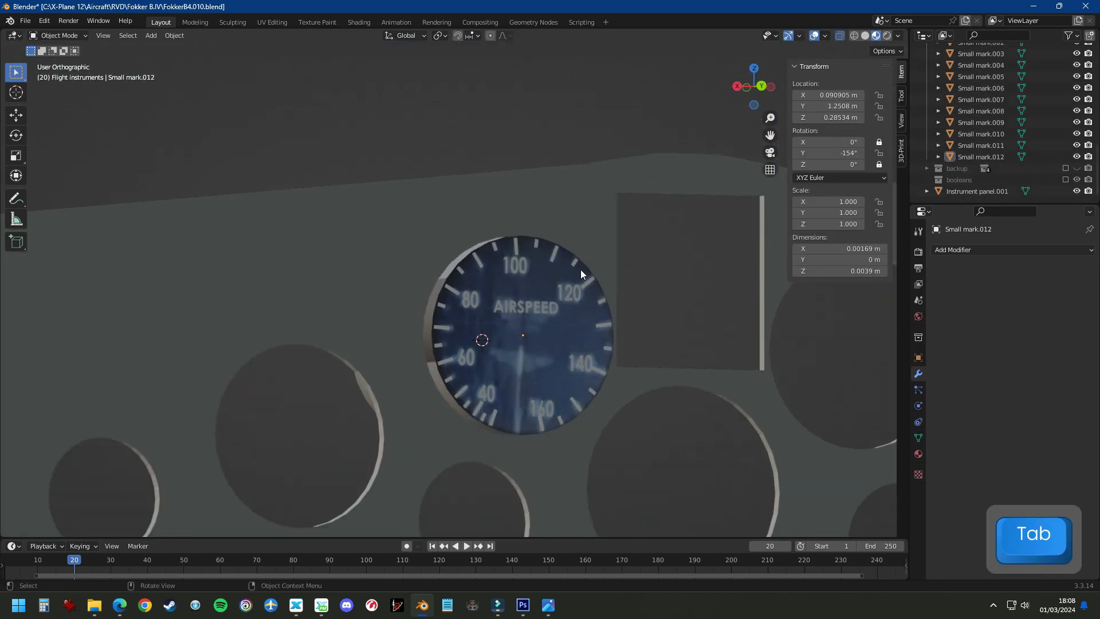
{"action": "scroll", "coordinate": [582, 275], "scroll_direction": "up", "scroll_amount": 8}
{"action": "left_click", "coordinate": [974, 156]}
{"action": "scroll", "coordinate": [975, 156], "scroll_direction": "up", "scroll_amount": 10}
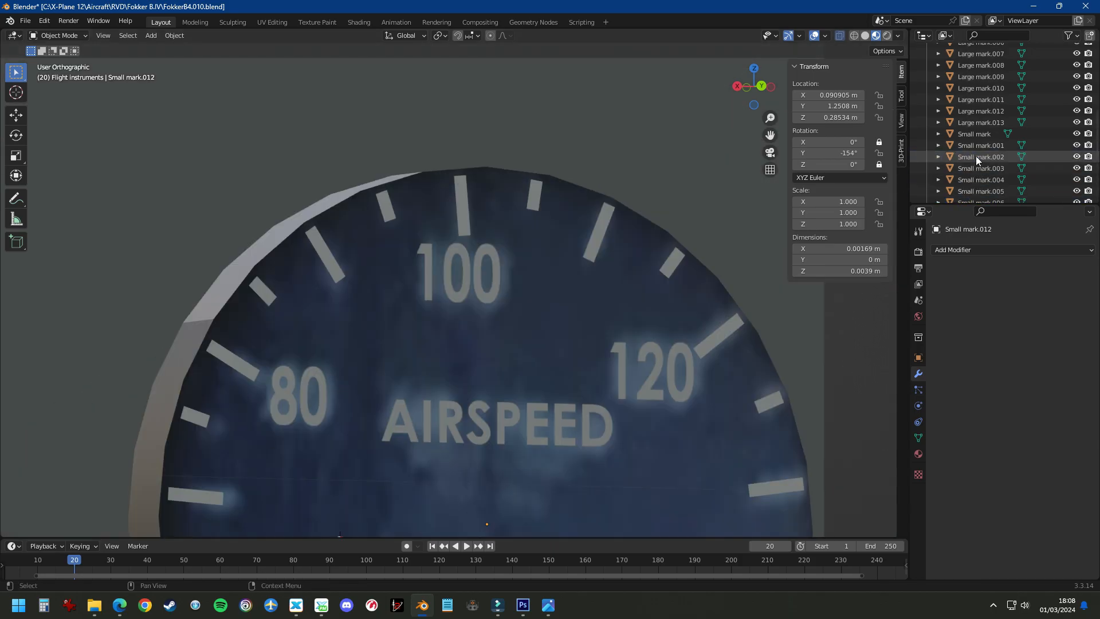
{"action": "left_click", "coordinate": [974, 88], "text": "shift"}
{"action": "scroll", "coordinate": [542, 175], "scroll_direction": "down", "scroll_amount": 4}
{"action": "middle_click_drag", "start_coordinate": [464, 328], "coordinate": [549, 149]}
{"action": "key", "text": "KP_3"}
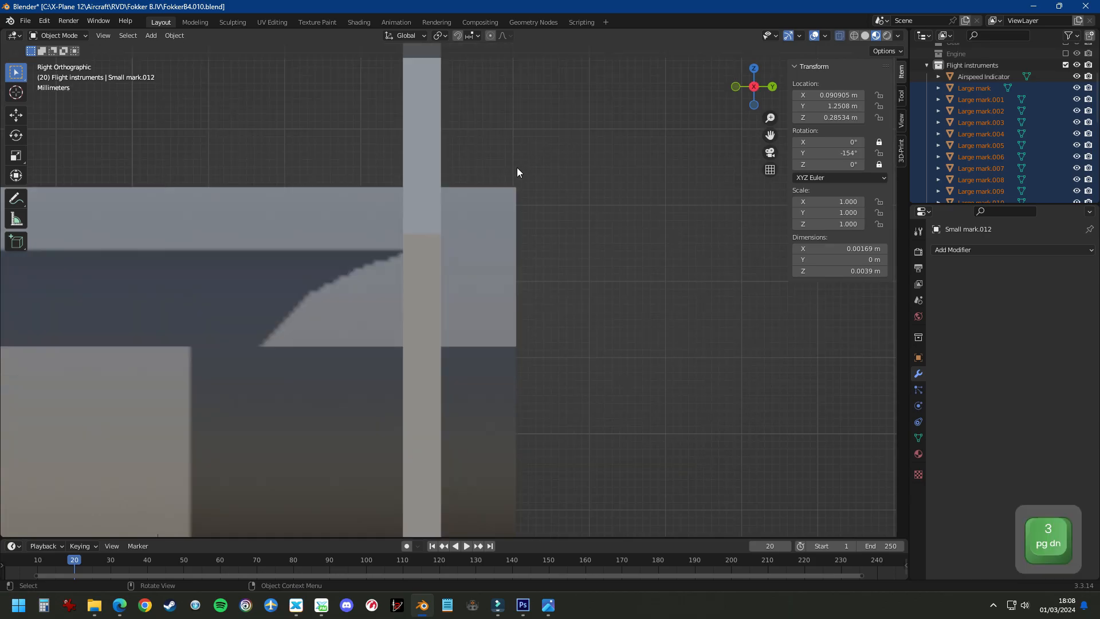
{"action": "scroll", "coordinate": [519, 209], "scroll_direction": "down", "scroll_amount": 4}
{"action": "scroll", "coordinate": [524, 214], "scroll_direction": "up", "scroll_amount": 8}
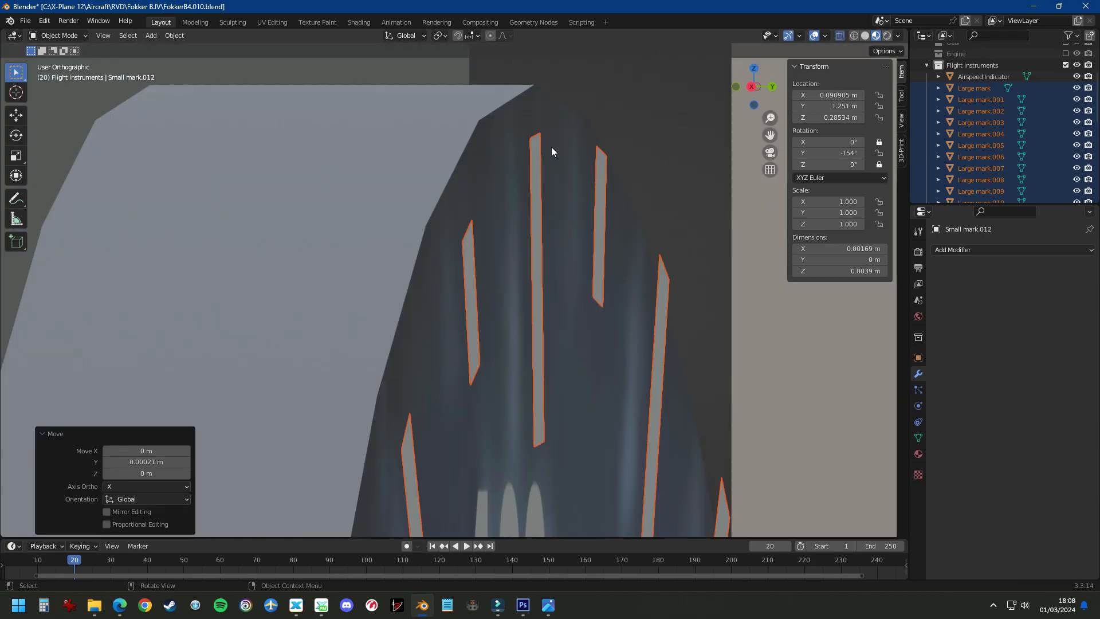
Extrude all the selected marks together by about -0.0002 m along Y to give them thickness
{"action": "key", "text": "Tab"}
{"action": "key", "text": "e"}
{"action": "key", "text": "y"}
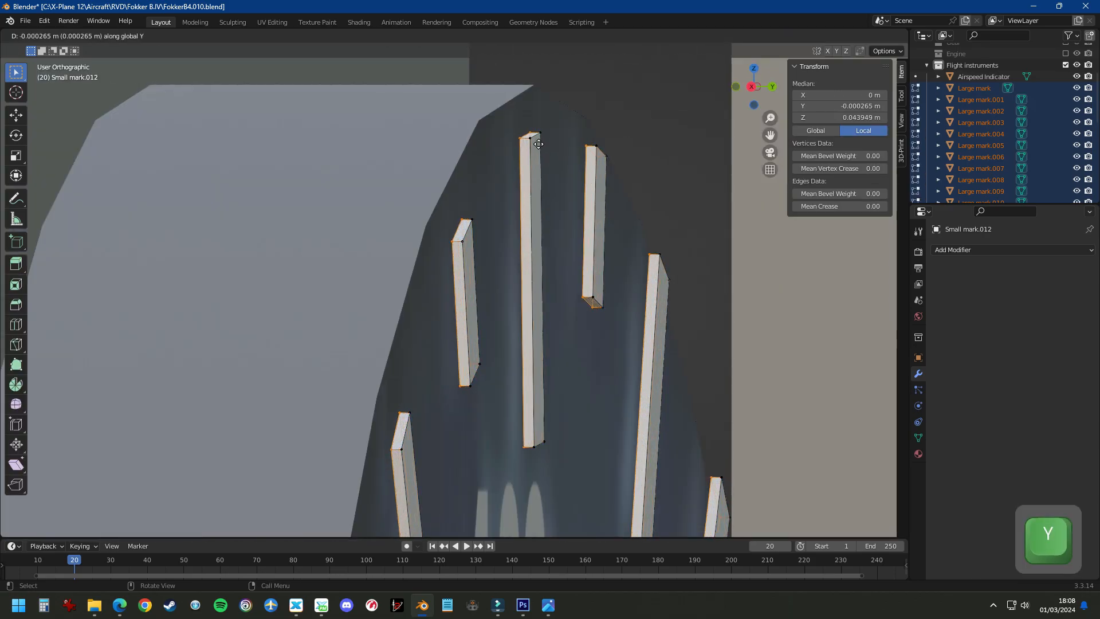
{"action": "left_click", "coordinate": [540, 144]}
{"action": "scroll", "coordinate": [541, 146], "scroll_direction": "down", "scroll_amount": 3}
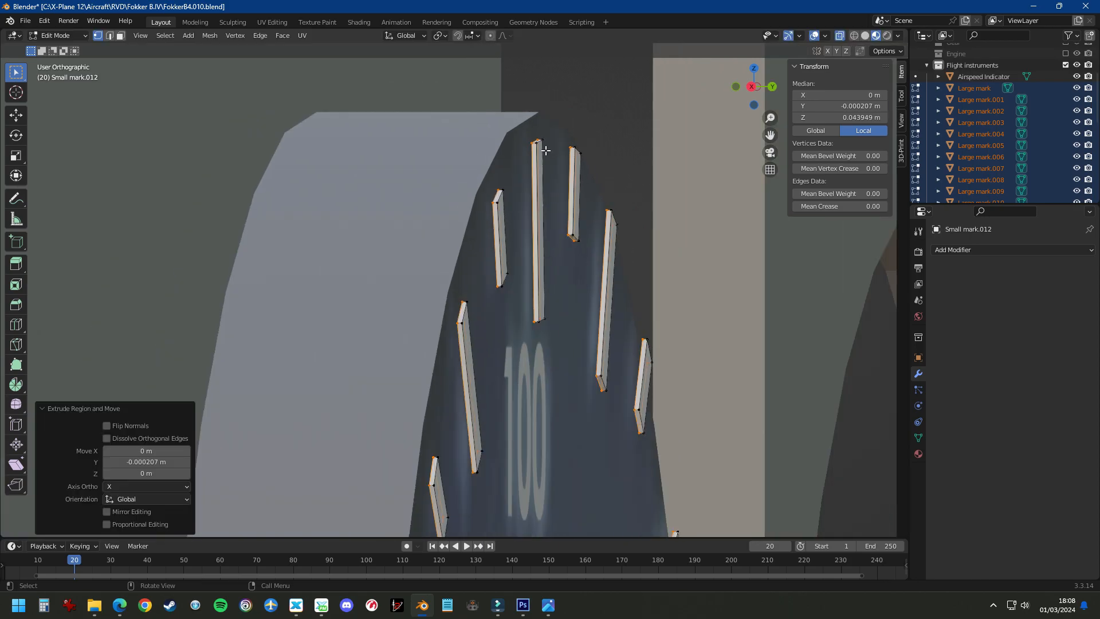
{"action": "key", "text": "Tab"}
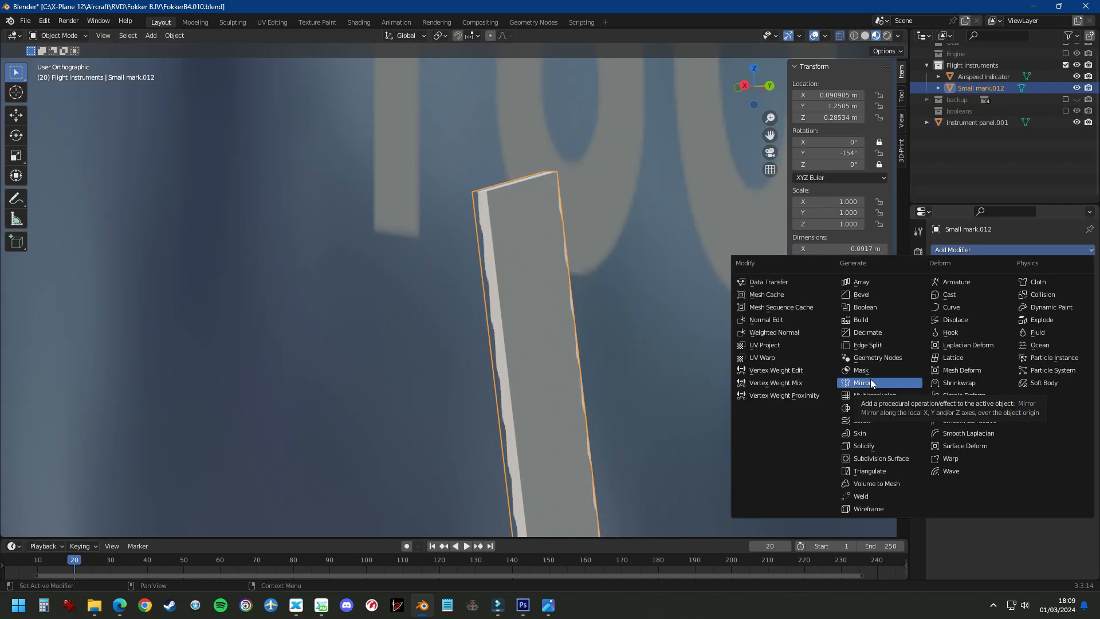
Bevel the joined scale marks with an Absolute width of 0.00005 m and 3 segments, and apply Shade Auto Smooth
{"action": "left_click", "coordinate": [864, 295]}
{"action": "left_click", "coordinate": [174, 35]}
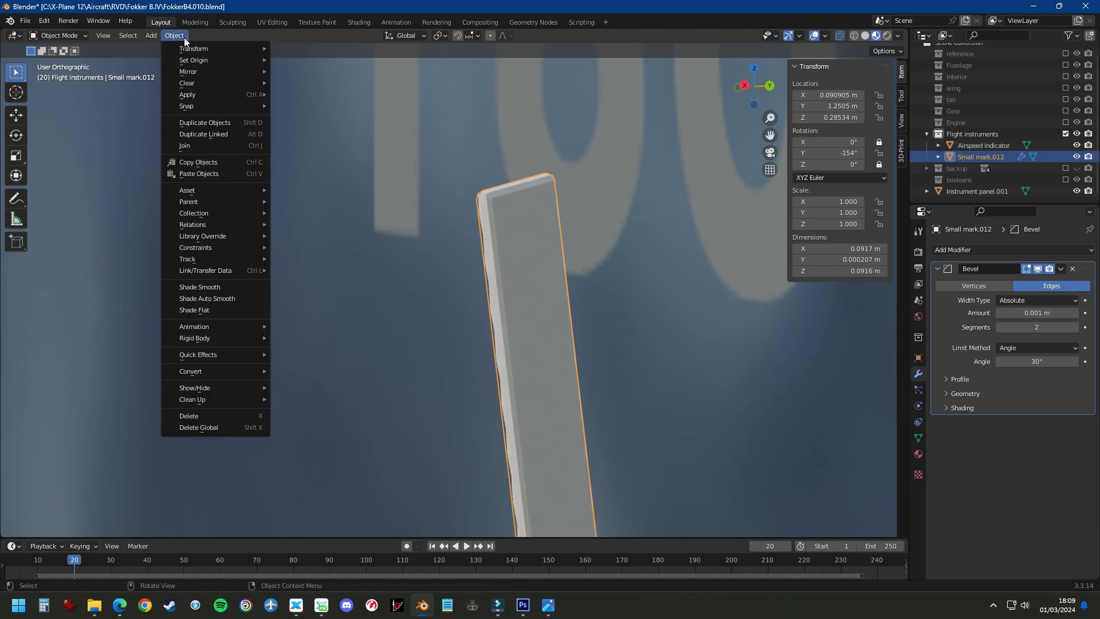
{"action": "left_click", "coordinate": [204, 299]}
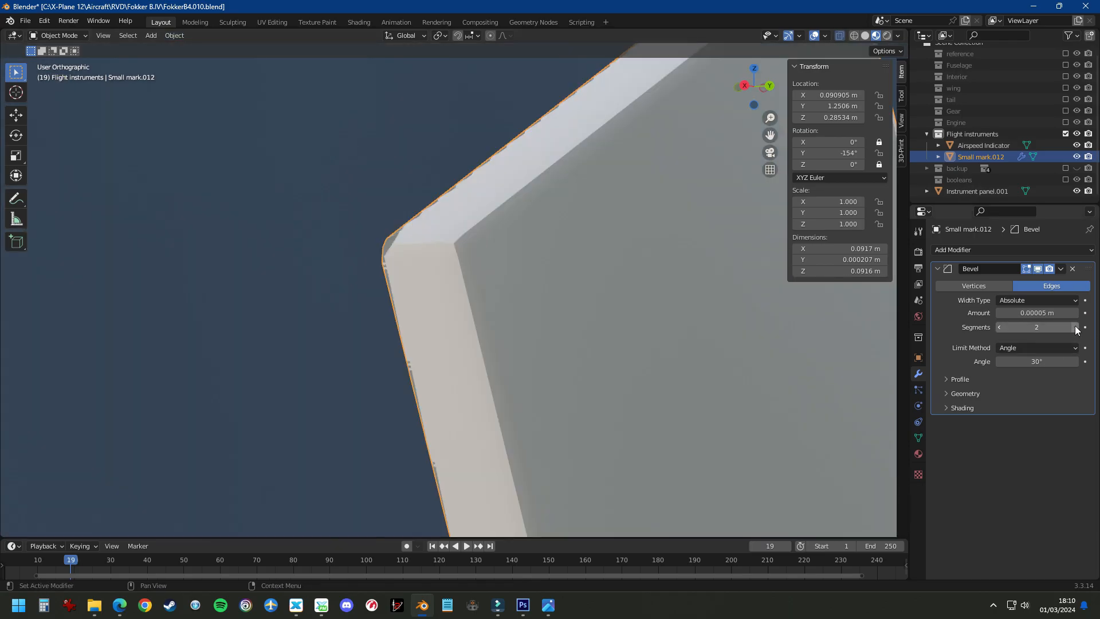
{"action": "left_click", "coordinate": [1075, 327]}
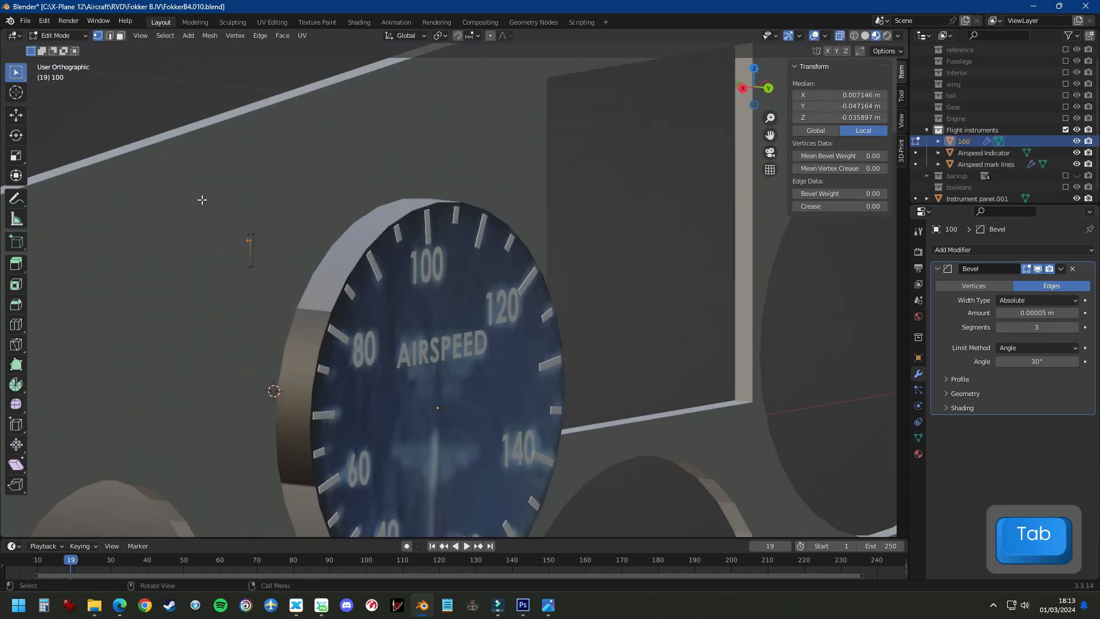
Fill the traced outline of the digit 1 in 100 and extrude it about 0.0002 m along Y
{"action": "key", "text": "f"}
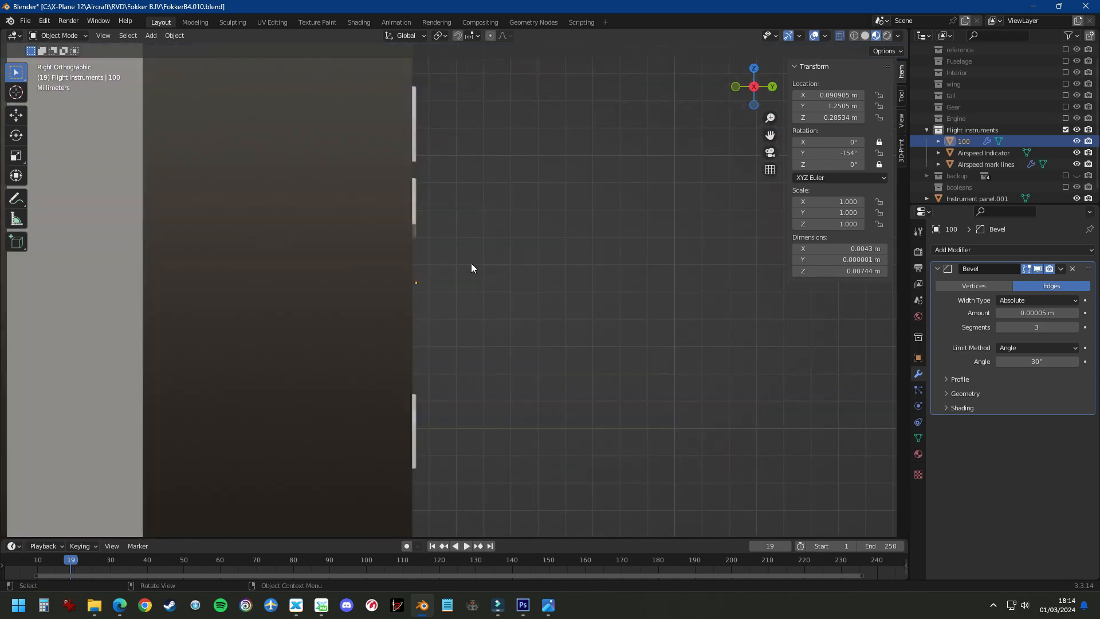
{"action": "key", "text": "e"}
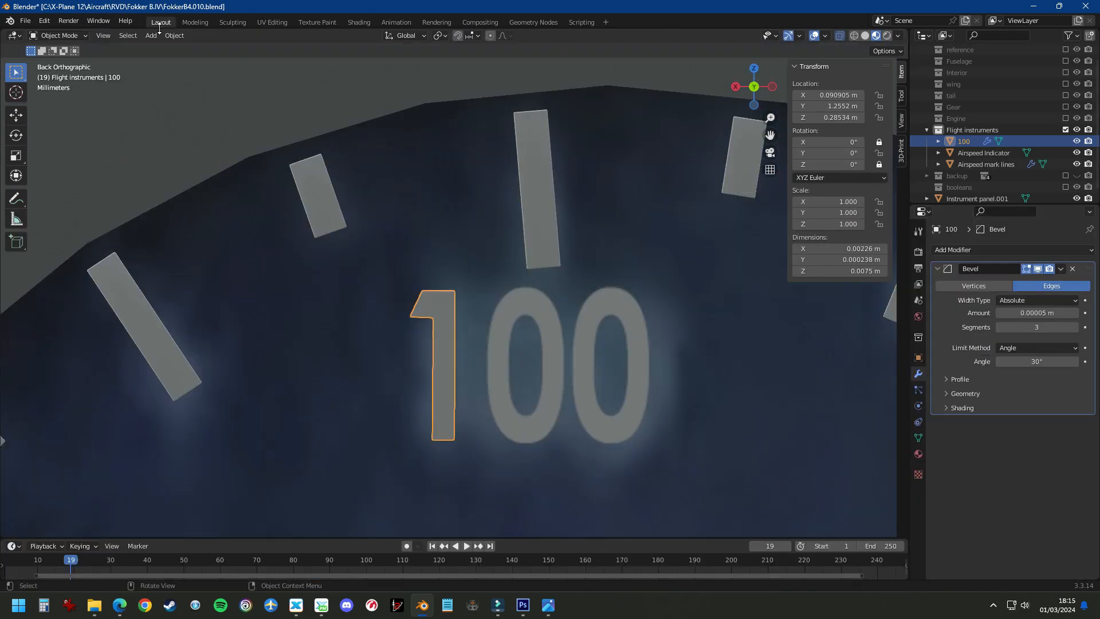
Trace the first 0 of 100 with circles, narrowing the inner one along X to match the digit's inner edge
{"action": "left_click", "coordinate": [150, 35]}
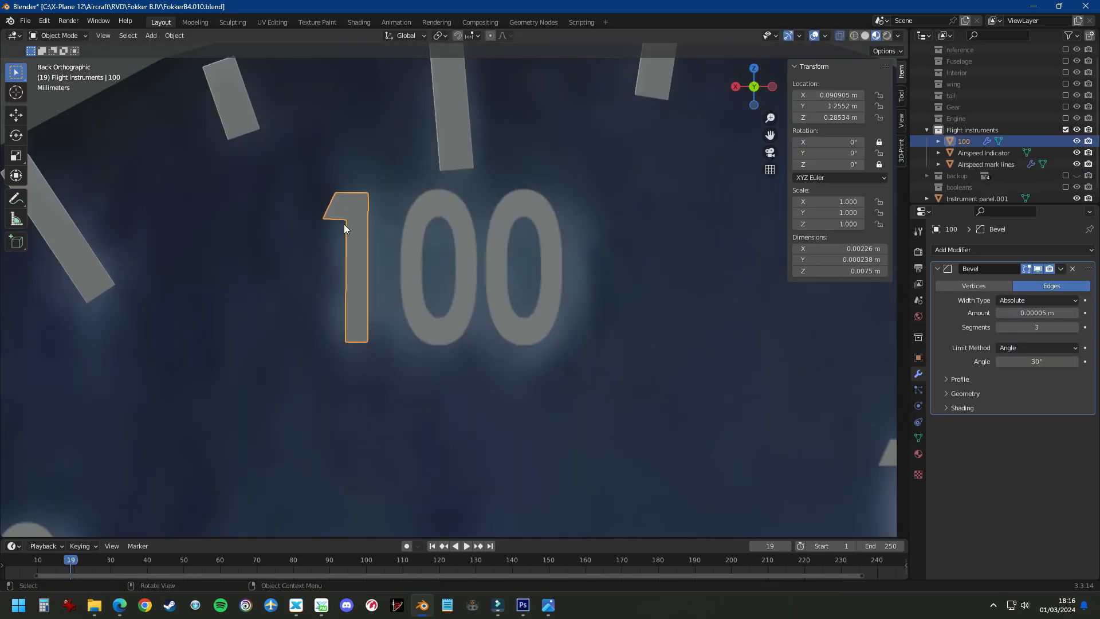
{"action": "left_click", "coordinate": [188, 35]}
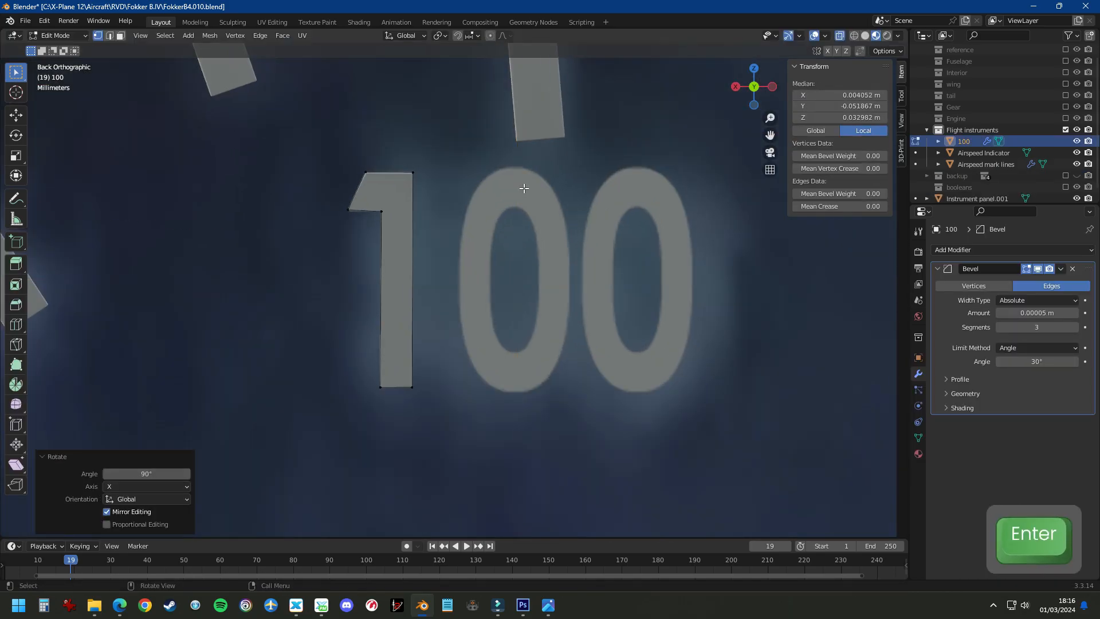
{"action": "key", "text": "s"}
{"action": "key", "text": "x"}
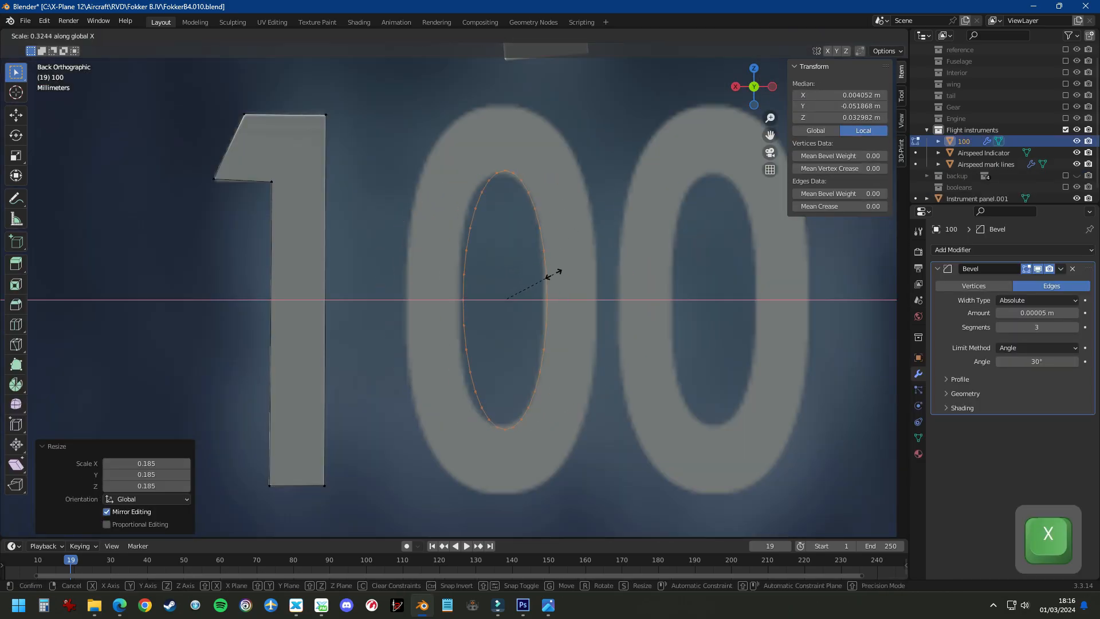
{"action": "key", "text": "Tab"}
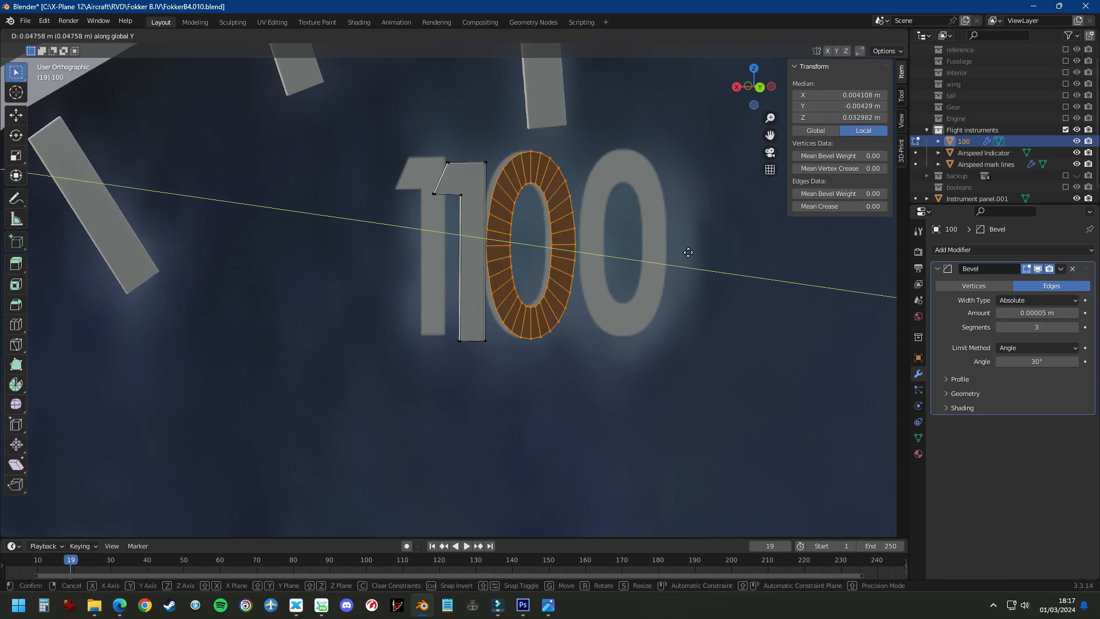
Move the filled 0 along Y to line up with the raised 1 and extrude it along Y to give it thickness
{"action": "key", "text": "ctrl+KP_3"}
{"action": "key", "text": "y"}
{"action": "key", "text": "e"}
{"action": "key", "text": "Tab"}
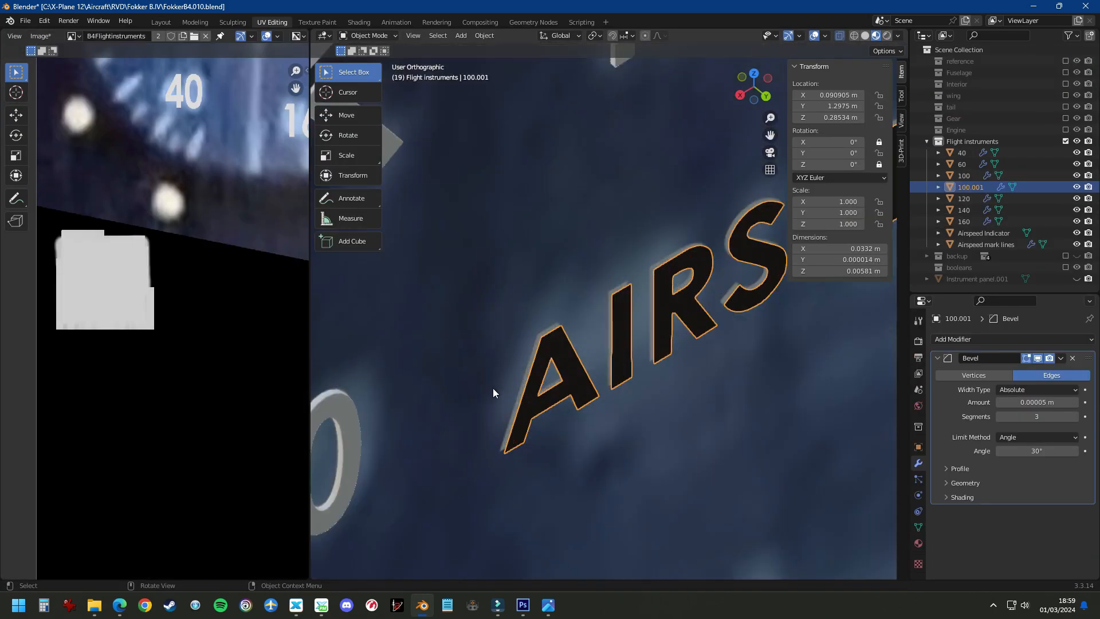
Extrude the AIRSPEED lettering about 0.0004 m along Y and scale its UVs onto the light patch of the texture
{"action": "key", "text": "y"}
{"action": "key", "text": "x"}
{"action": "key", "text": "Tab"}
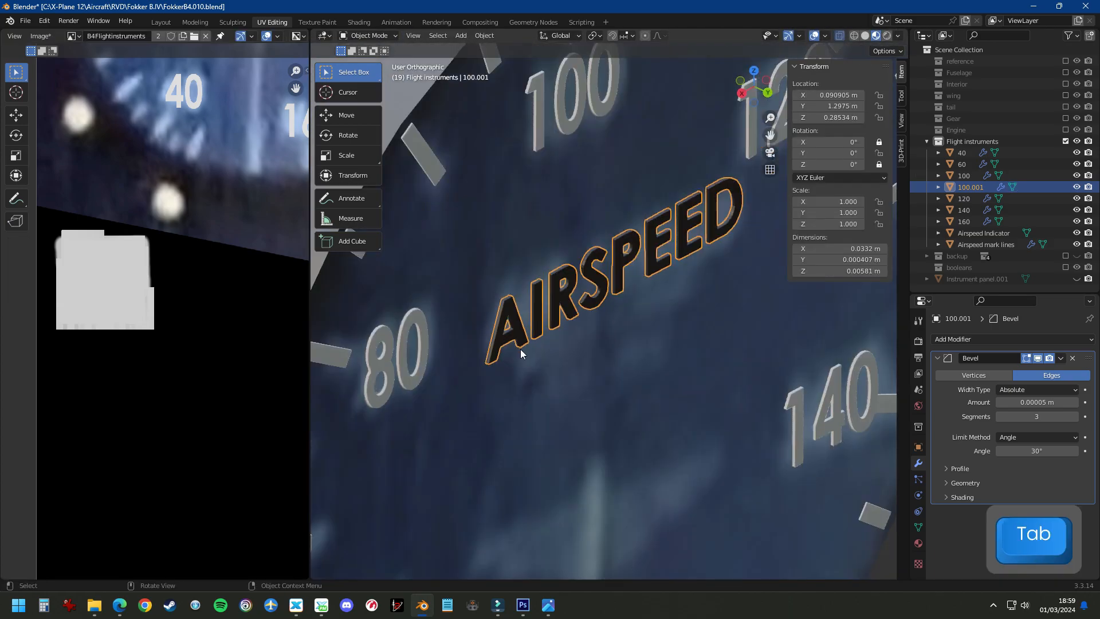
{"action": "key", "text": "a"}
{"action": "key", "text": "s"}
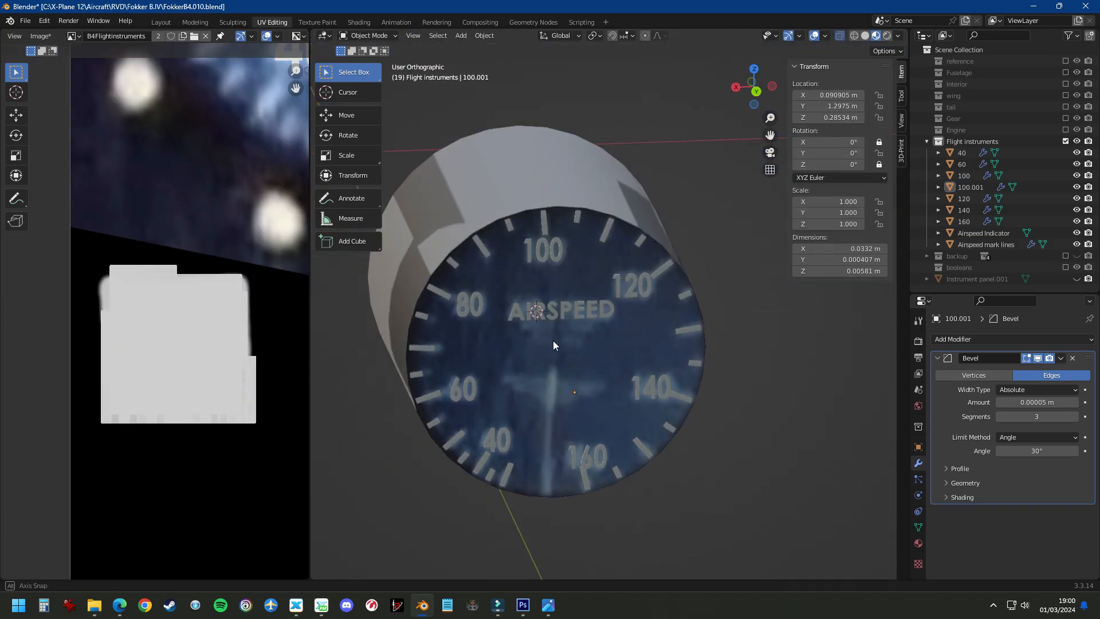
{"action": "middle_click_drag", "start_coordinate": [550, 328], "coordinate": [663, 367]}
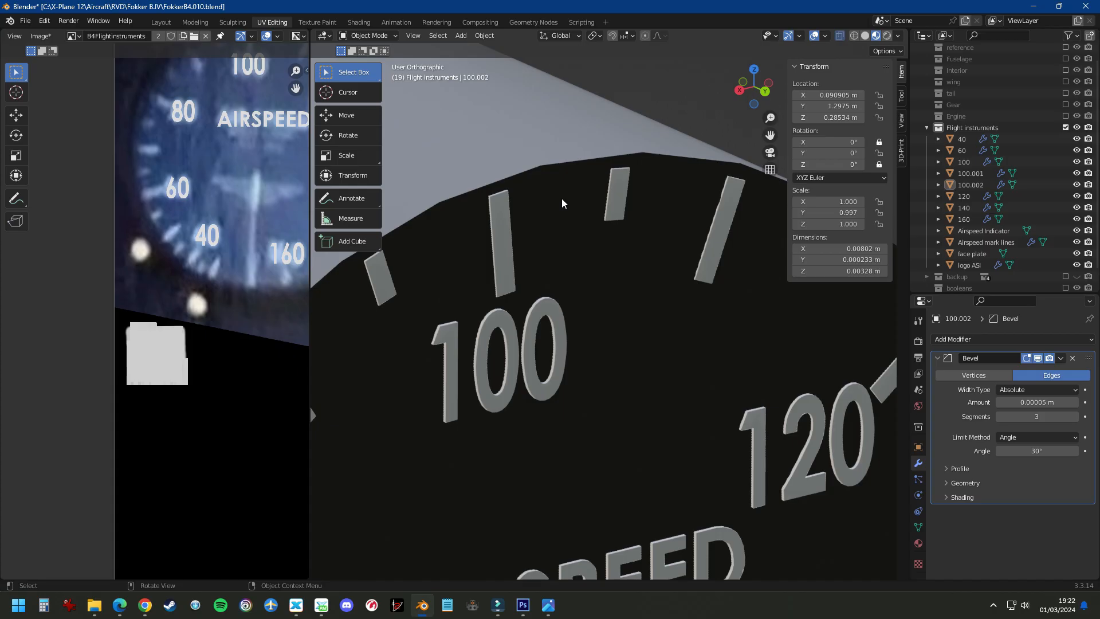
Extrude the front of the face plate along Y by about 0.005 m
{"action": "scroll", "coordinate": [561, 199], "scroll_direction": "down", "scroll_amount": 6}
{"action": "scroll", "coordinate": [588, 206], "scroll_direction": "up", "scroll_amount": 2}
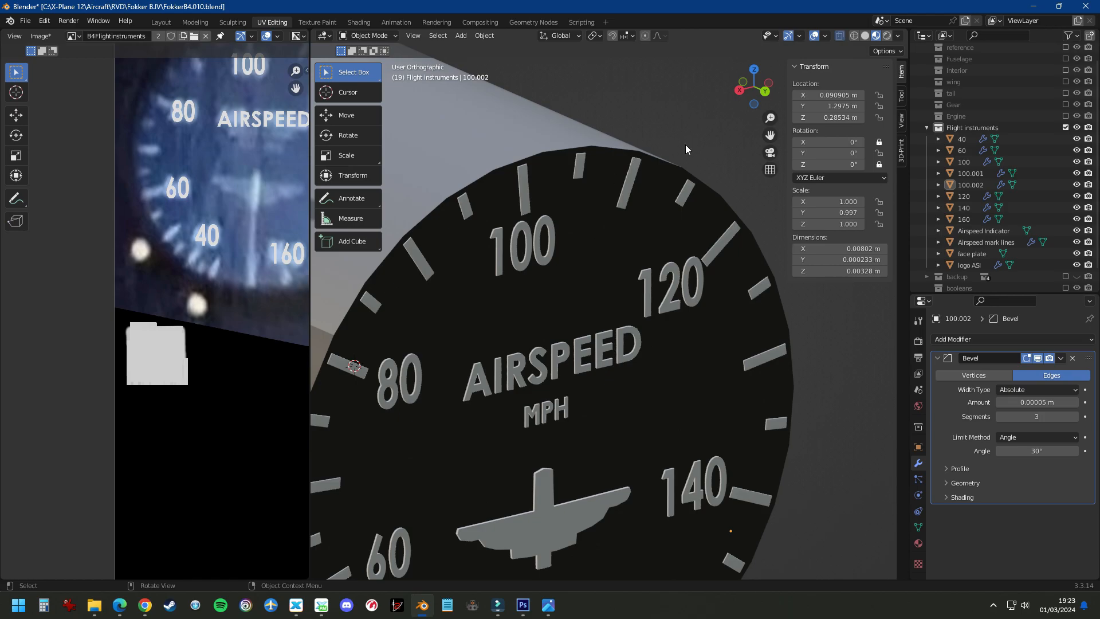
{"action": "key", "text": "Tab"}
{"action": "key", "text": "y"}
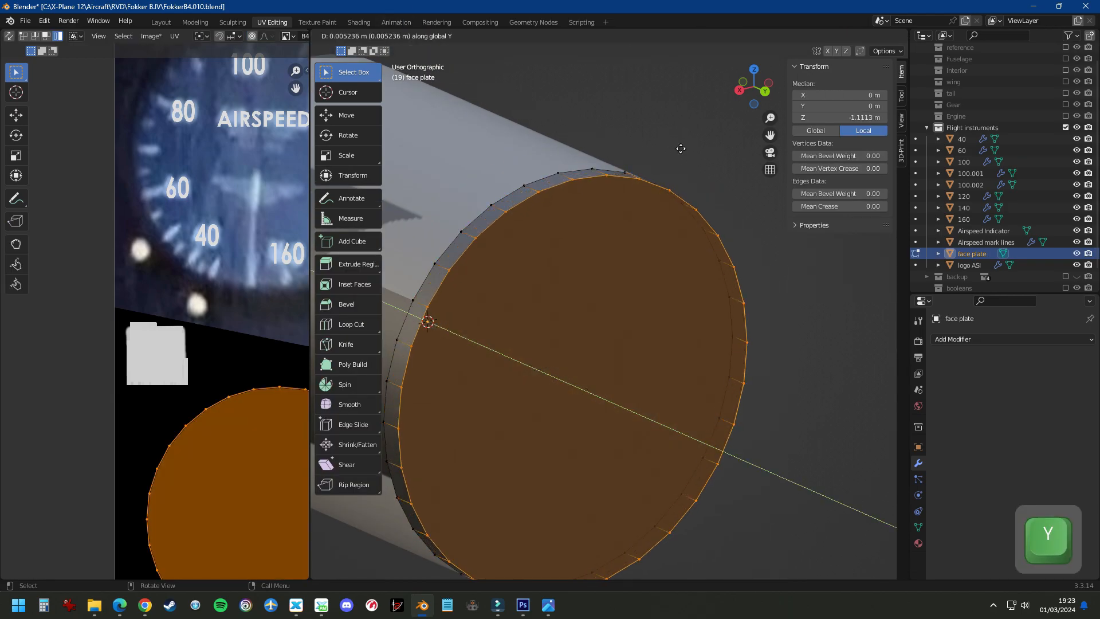
{"action": "key", "text": "Tab"}
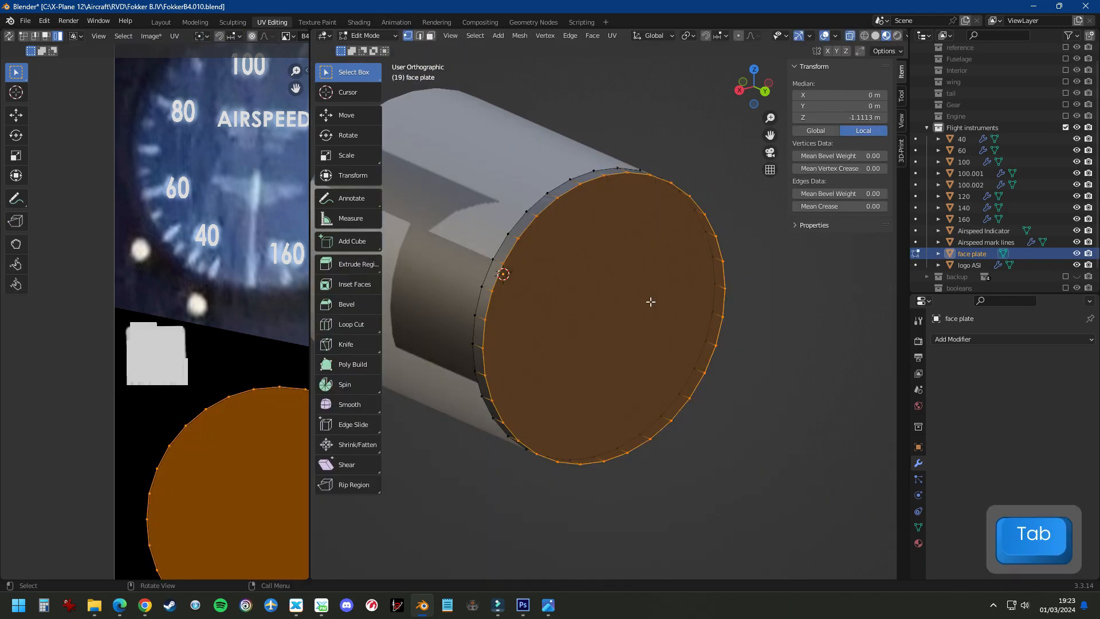
Select the face plate's front edge loop and scale it to shape the instrument's rim
{"action": "left_click", "coordinate": [729, 280], "text": "alt"}
{"action": "key", "text": "s"}
{"action": "key", "text": "Tab"}
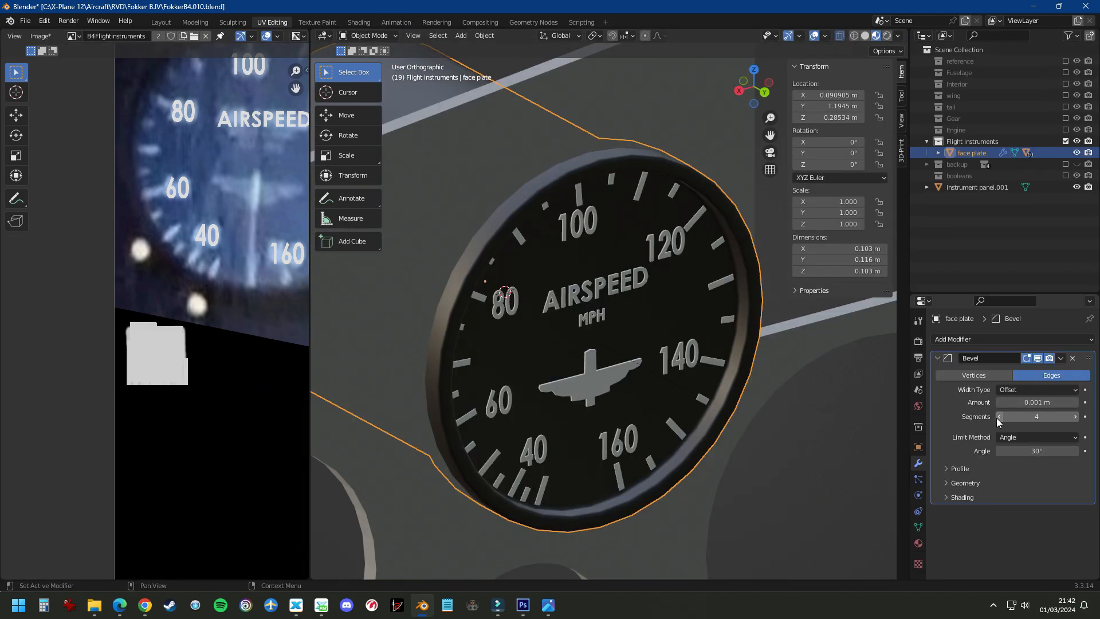
Add a cylinder at the dial's centre for the needle shaft, scale it to 0.002 and move it about 0.04 m along Y
{"action": "middle_click_drag", "start_coordinate": [678, 400], "coordinate": [692, 339]}
{"action": "left_click", "coordinate": [161, 21]}
{"action": "left_click", "coordinate": [150, 35]}
{"action": "mouse_move", "coordinate": [172, 48]}
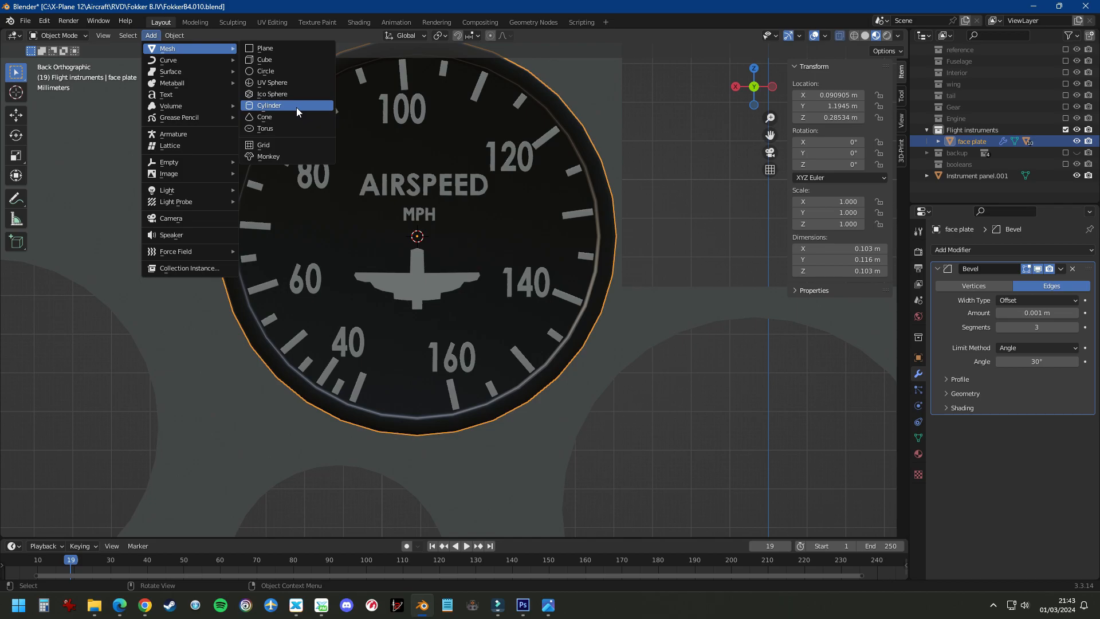
{"action": "left_click", "coordinate": [296, 107]}
{"action": "scroll", "coordinate": [492, 250], "scroll_direction": "down", "scroll_amount": 4}
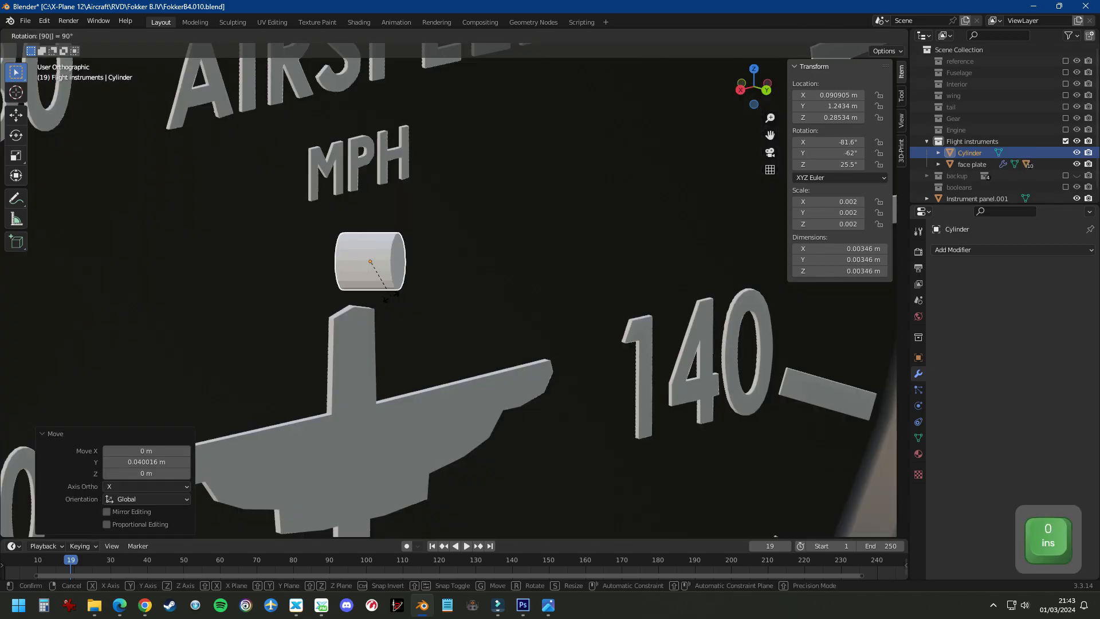
Add a plane at the dial's centre for the needle, rotate it 90° about X and move it about 0.04 m along Y
{"action": "left_click", "coordinate": [272, 21]}
{"action": "left_click", "coordinate": [460, 36]}
{"action": "mouse_move", "coordinate": [470, 56]}
{"action": "left_click", "coordinate": [580, 49]}
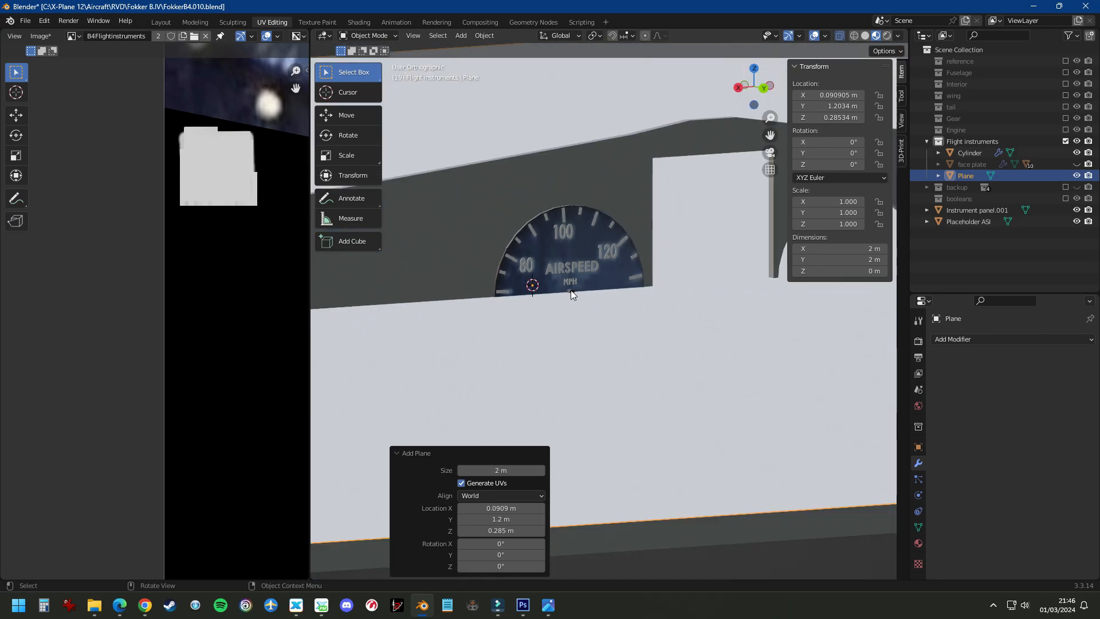
{"action": "key", "text": "ctrl+KP_1"}
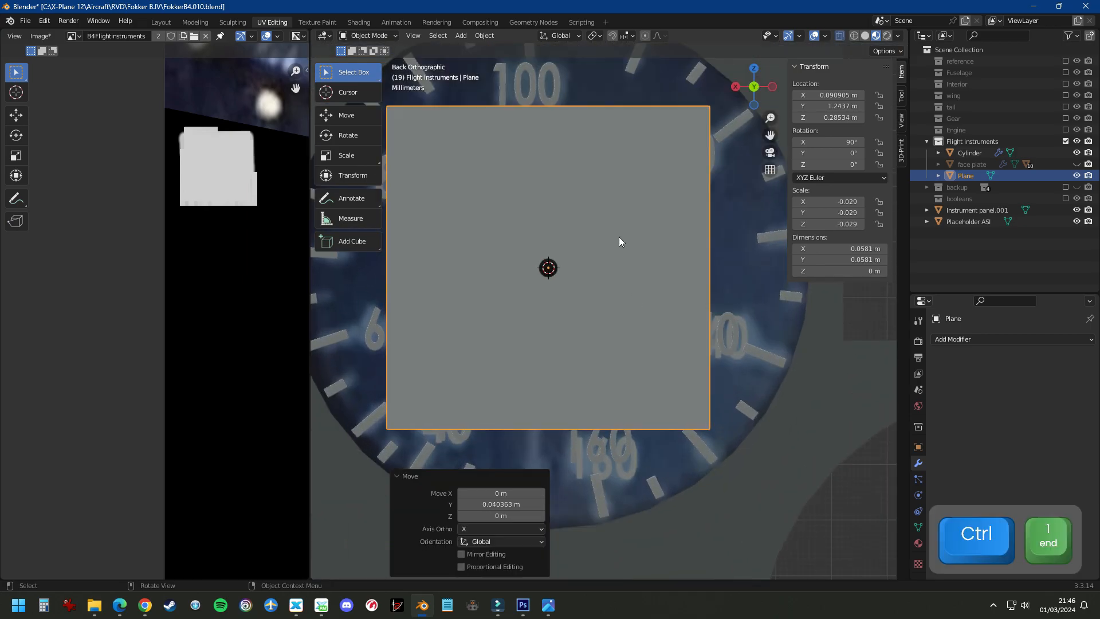
Scale the plane into a narrow needle with a wider arrow section and taper its lower end to a tip
{"action": "key", "text": "s"}
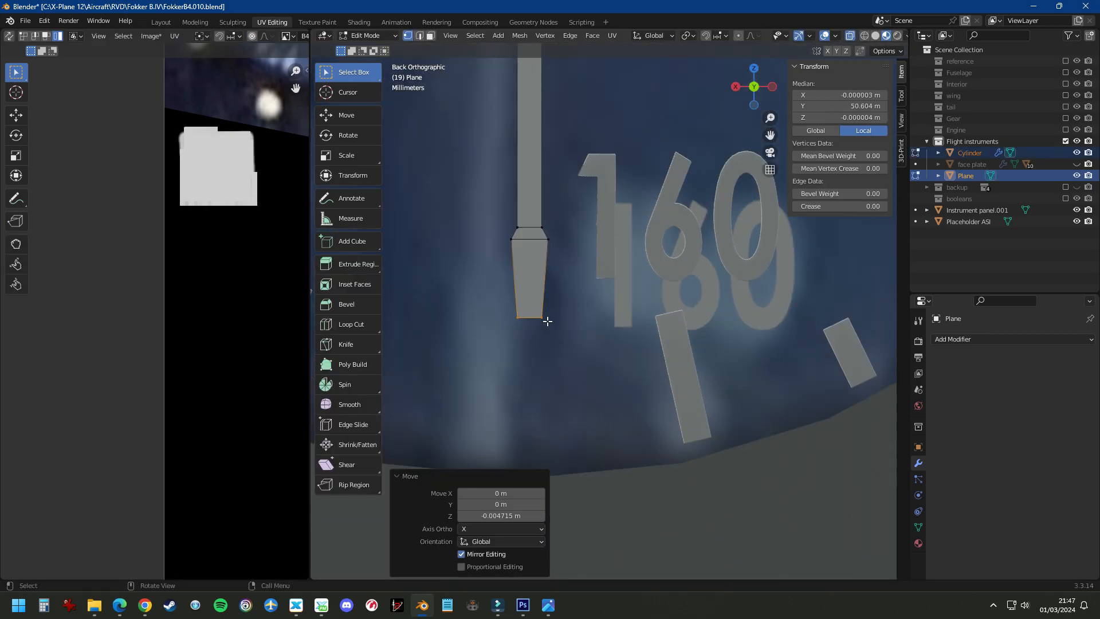
{"action": "scroll", "coordinate": [545, 314], "scroll_direction": "up", "scroll_amount": 2}
{"action": "key", "text": "s"}
Move the duplicated cylinder along Y onto the needle's tail end and scale it to about 0.0025 m across
{"action": "key", "text": "g"}
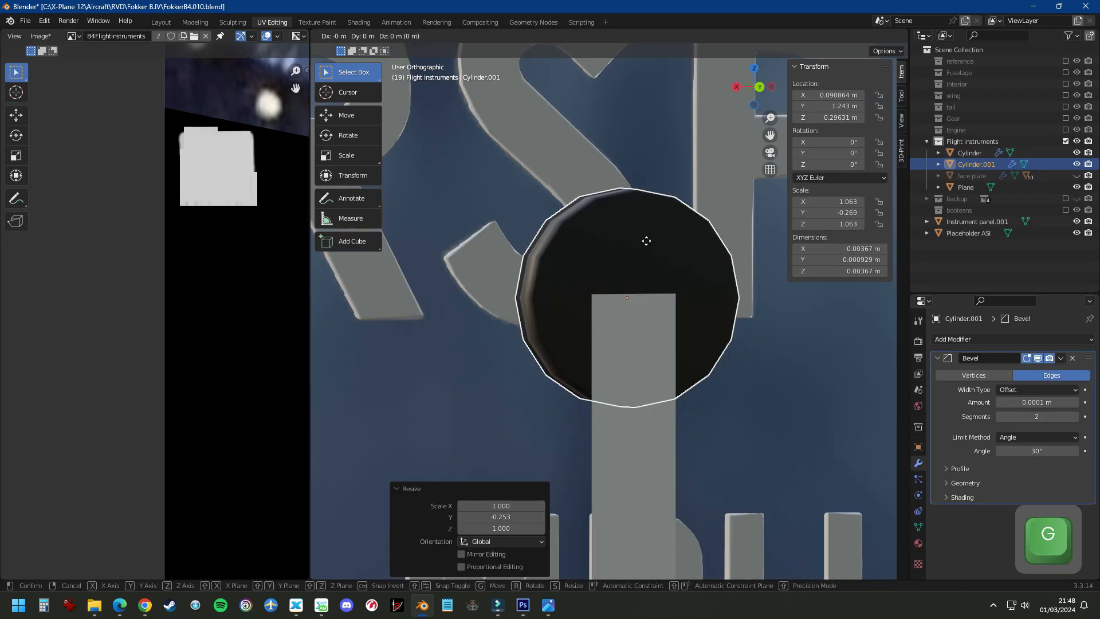
{"action": "key", "text": "y"}
{"action": "left_click", "coordinate": [659, 248]}
{"action": "key", "text": "s"}
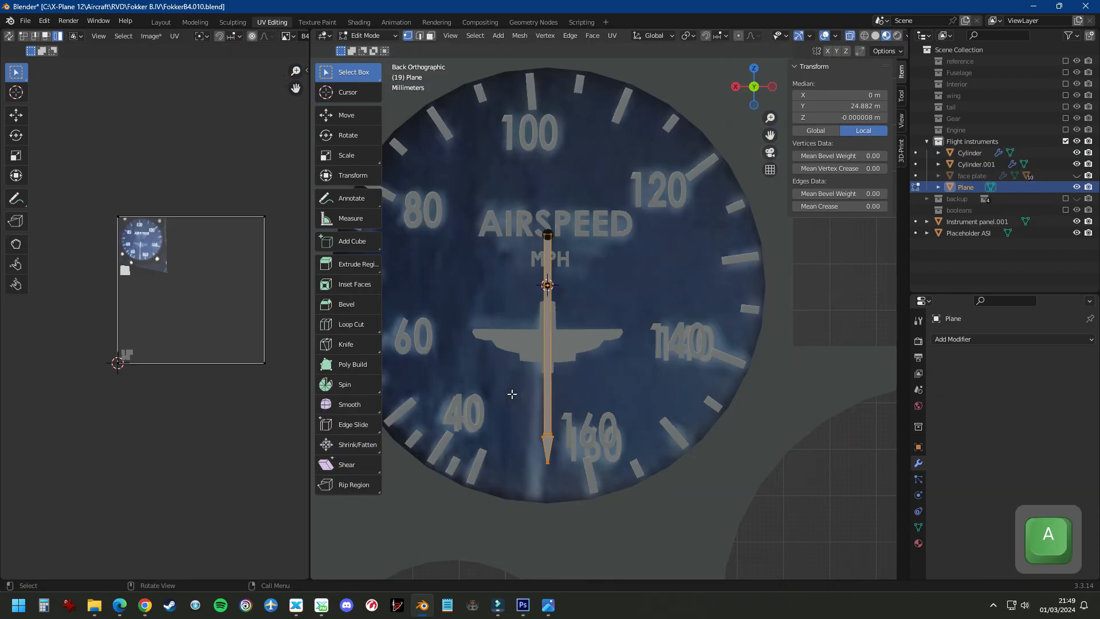
Unwrap the whole needle with Project from View and extrude it about 0.0003 m along Y
{"action": "key", "text": "u"}
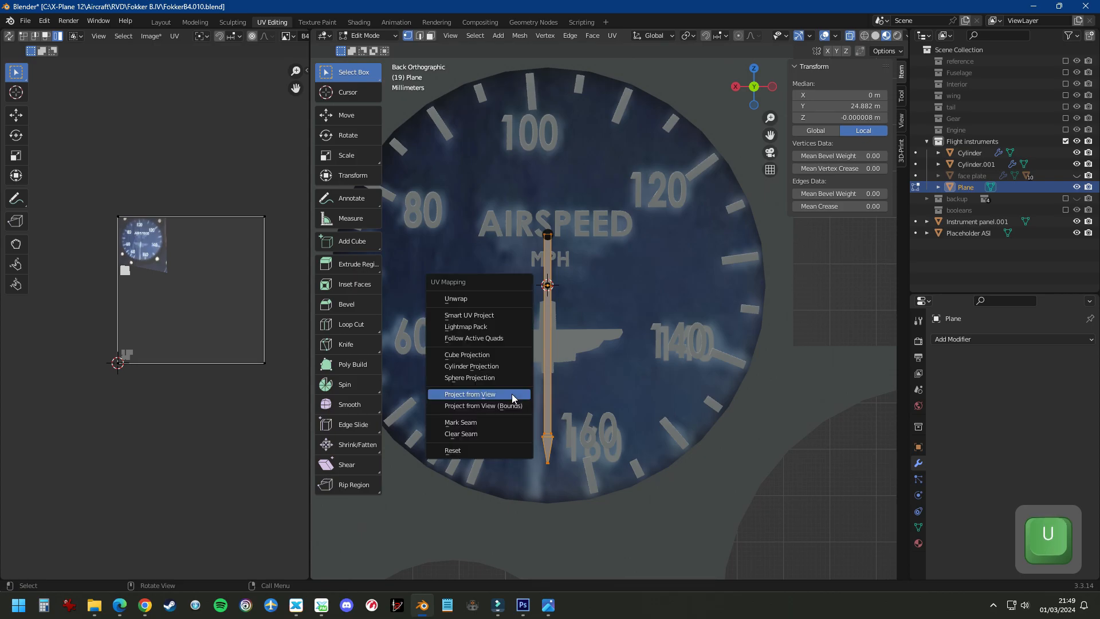
{"action": "left_click", "coordinate": [508, 392]}
{"action": "key", "text": "e"}
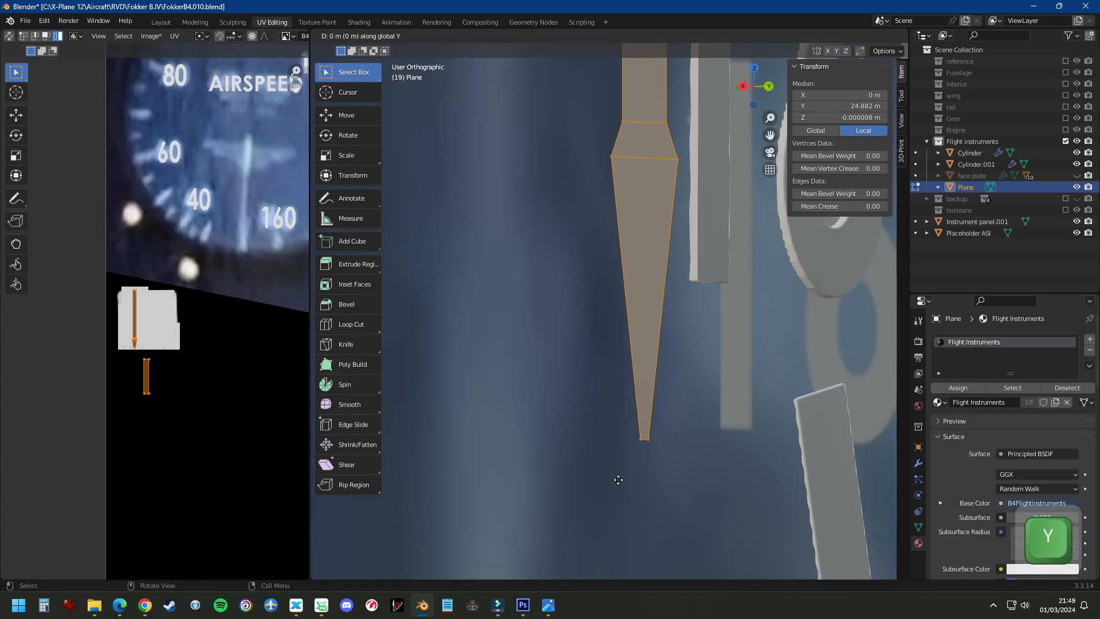
{"action": "left_click", "coordinate": [605, 478]}
Bevel the needle with an Absolute width of 0.0001 m and 2 segments, and apply Shade Auto Smooth
{"action": "scroll", "coordinate": [605, 478], "scroll_direction": "down", "scroll_amount": 5}
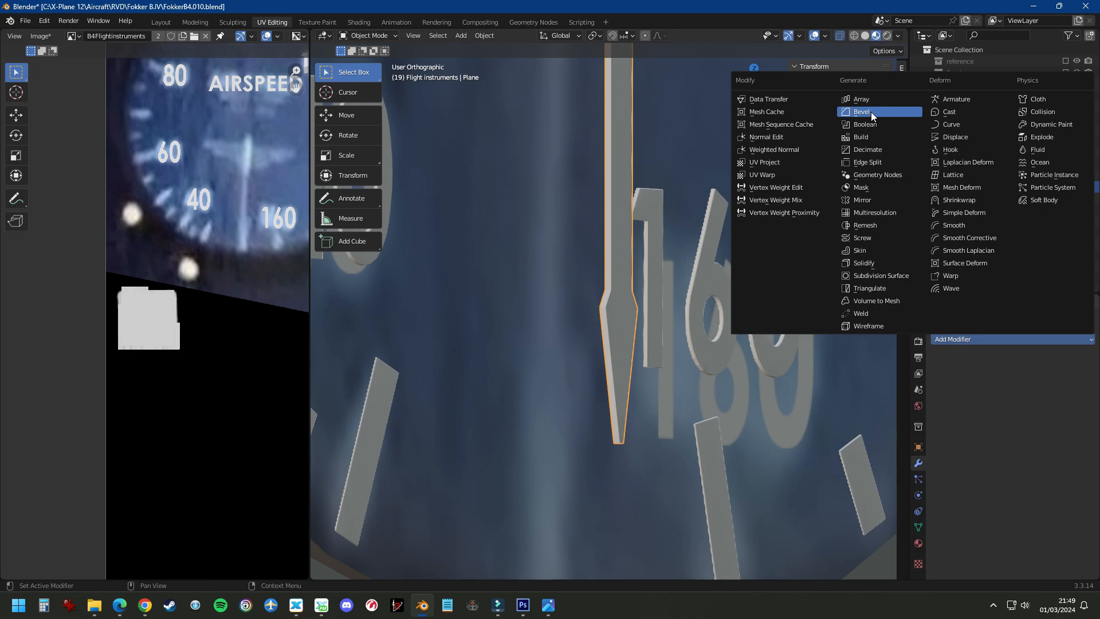
{"action": "left_click", "coordinate": [871, 111]}
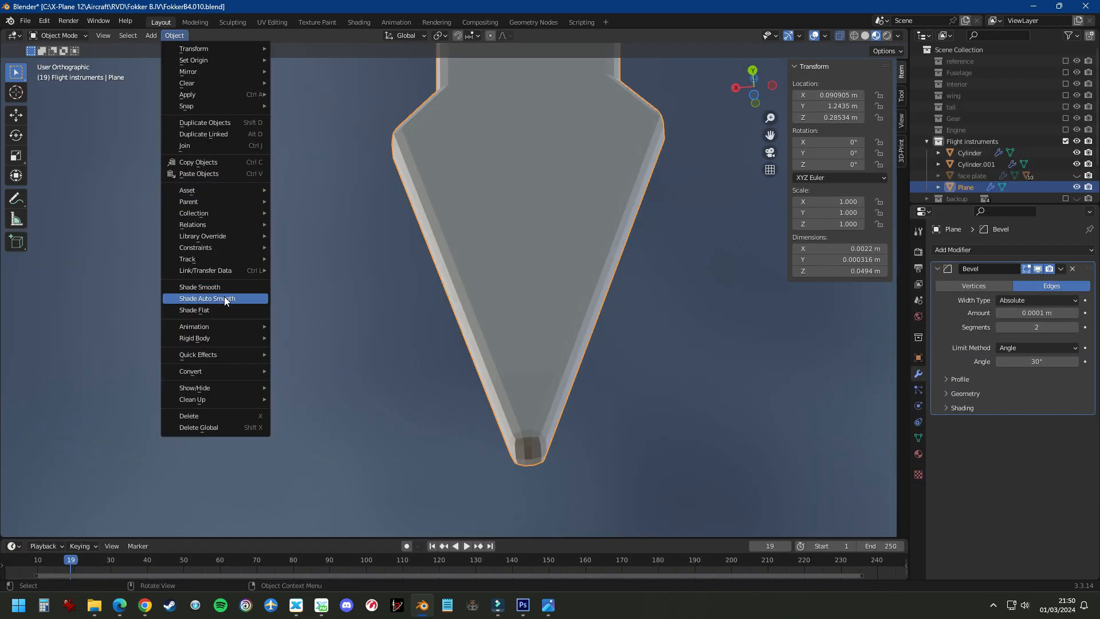
{"action": "left_click", "coordinate": [225, 297]}
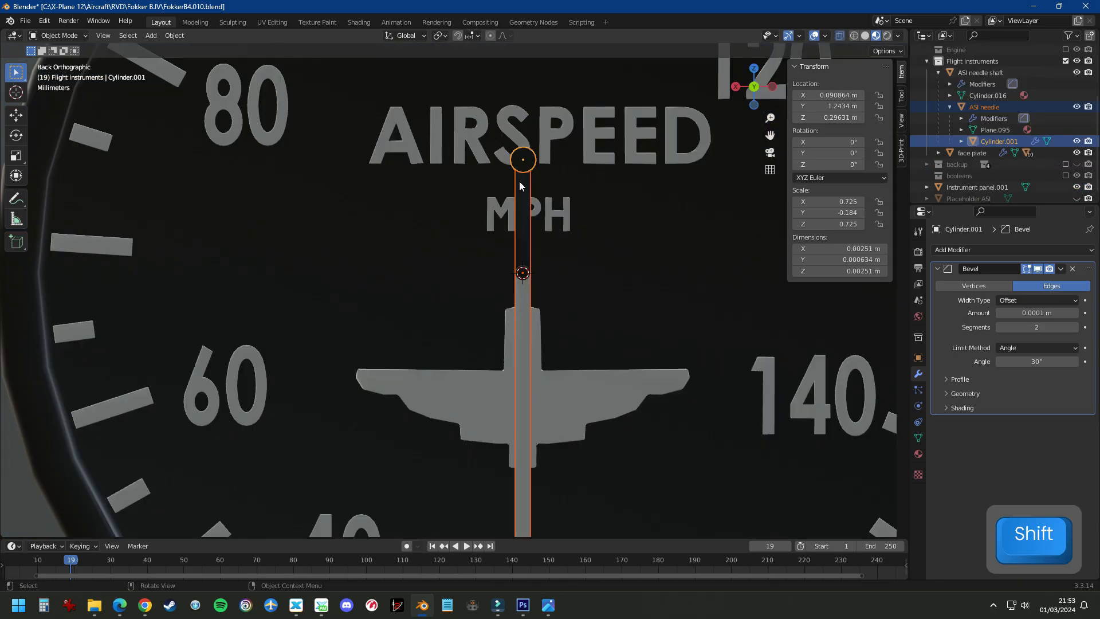
Join the tail disc into the ASI needle and open the joined mesh for editing
{"action": "left_click", "coordinate": [523, 188], "text": "shift"}
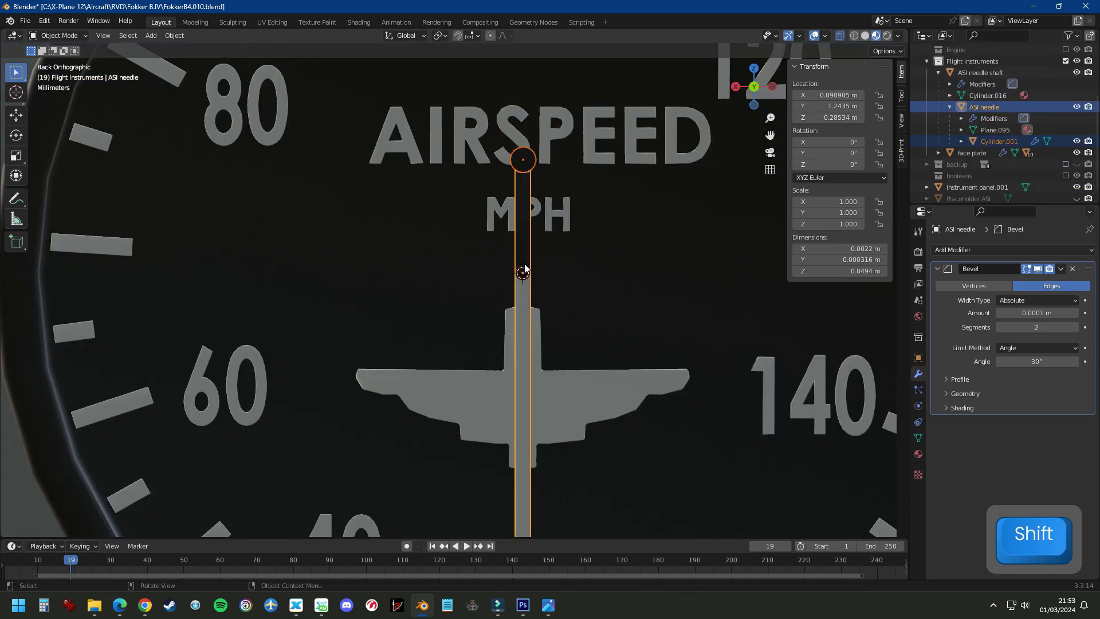
{"action": "key", "text": "ctrl+j"}
{"action": "scroll", "coordinate": [525, 269], "scroll_direction": "down", "scroll_amount": 4}
{"action": "key", "text": "Tab"}
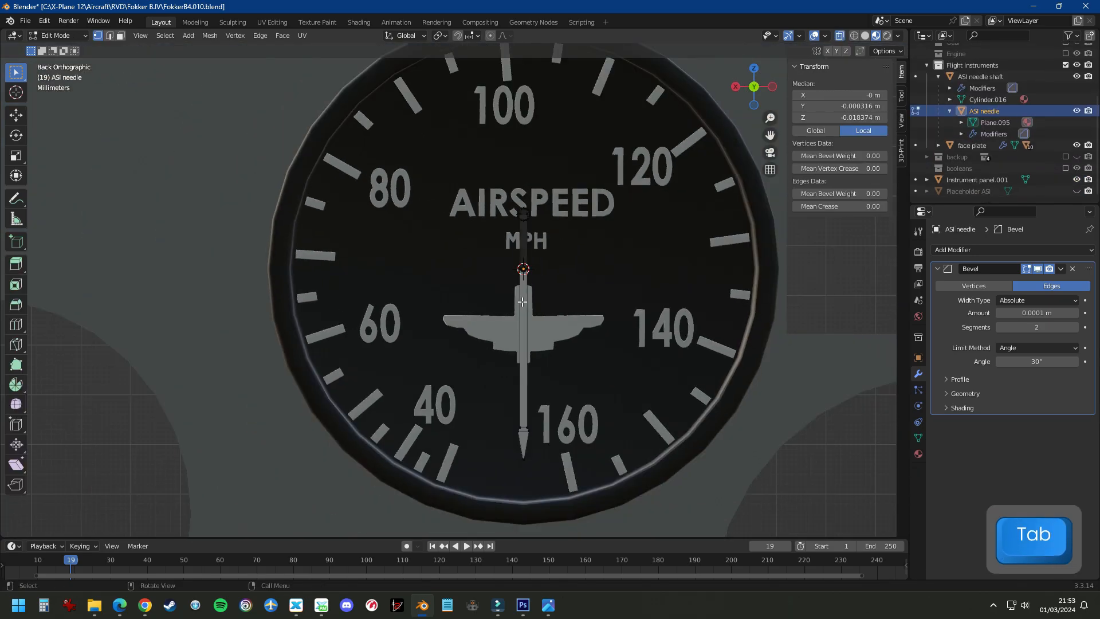
Insert a keyframe for the ASI needle's Y rotation at 0° on frame 20
{"action": "scroll", "coordinate": [525, 269], "scroll_direction": "up", "scroll_amount": 4}
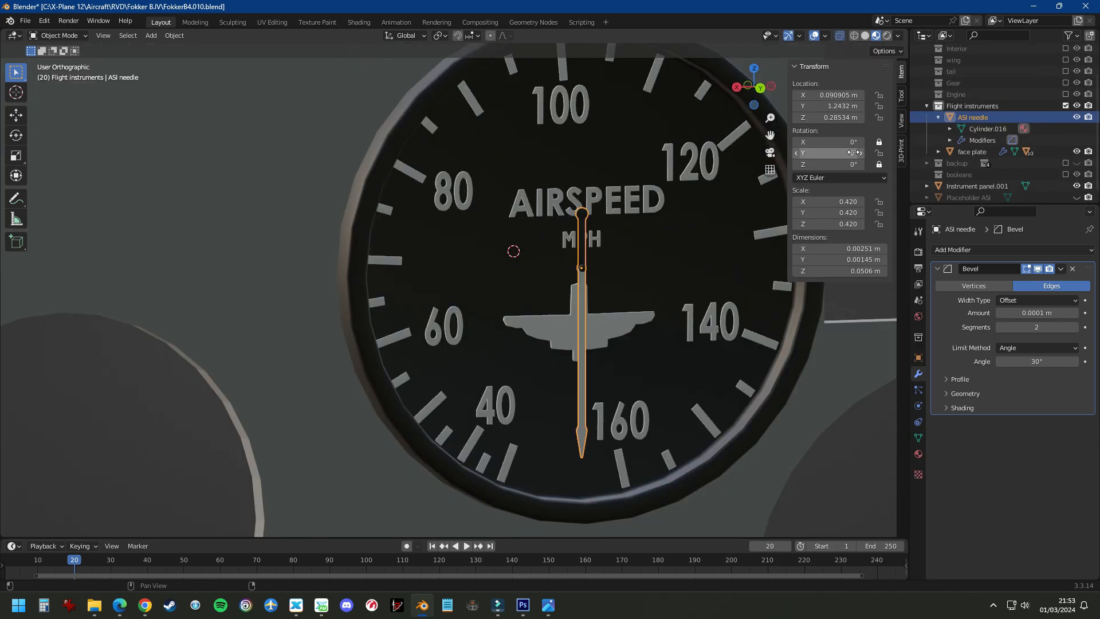
{"action": "right_click", "coordinate": [853, 152]}
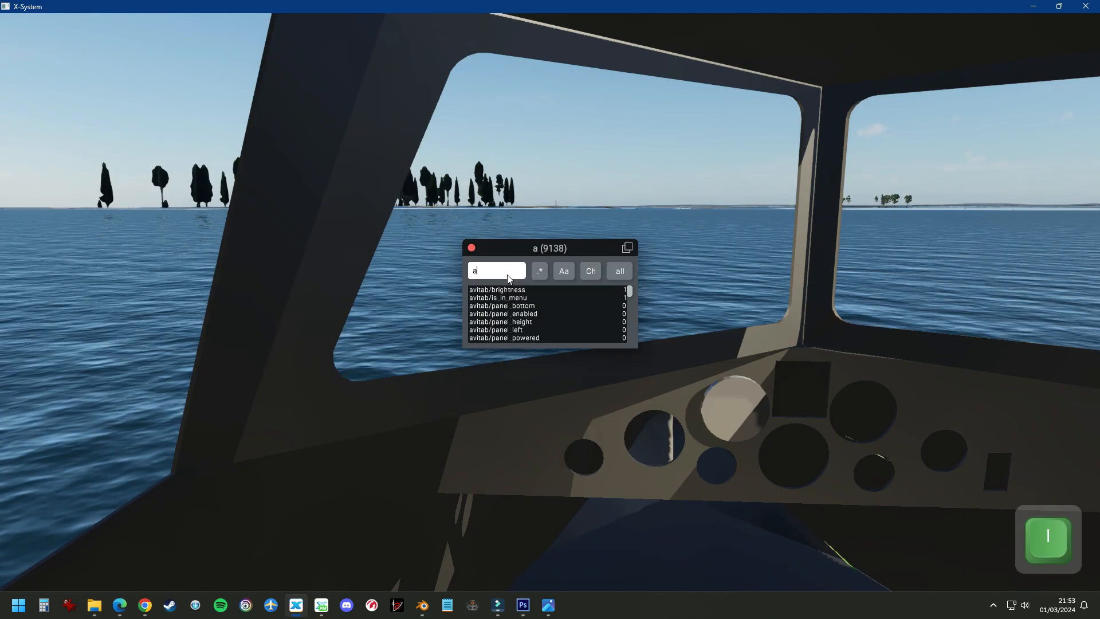
Search the X-Plane datarefs for airspeed, pick sim/cockpit2/gauges/indicators/airspeed_kts_pilot and switch back to Blender
{"action": "type", "text": "airspeed"}
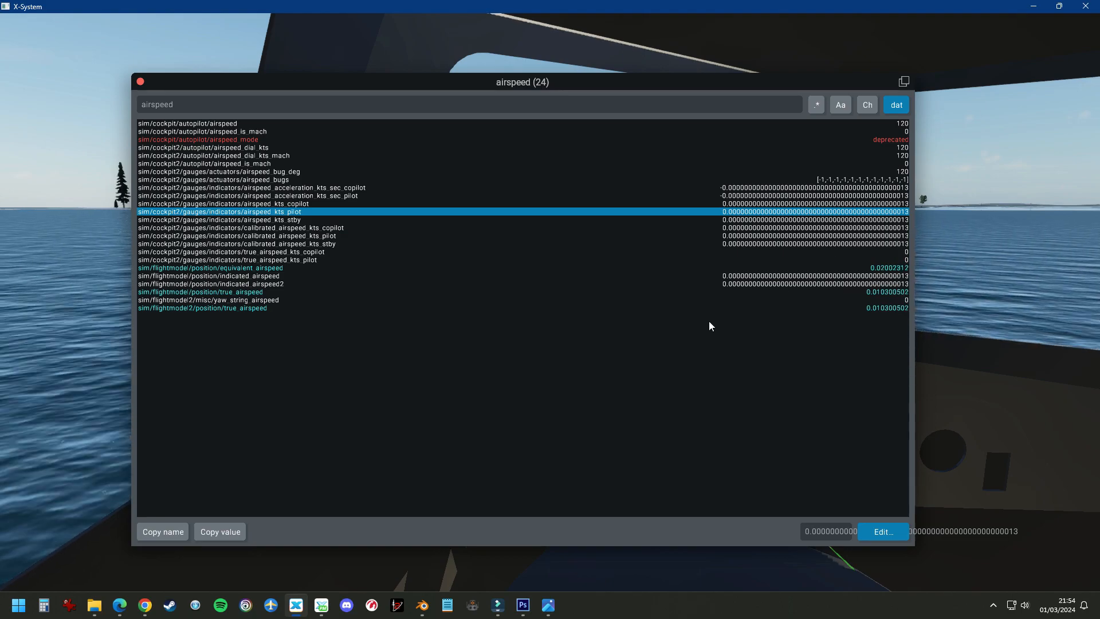
{"action": "left_click", "coordinate": [422, 605]}
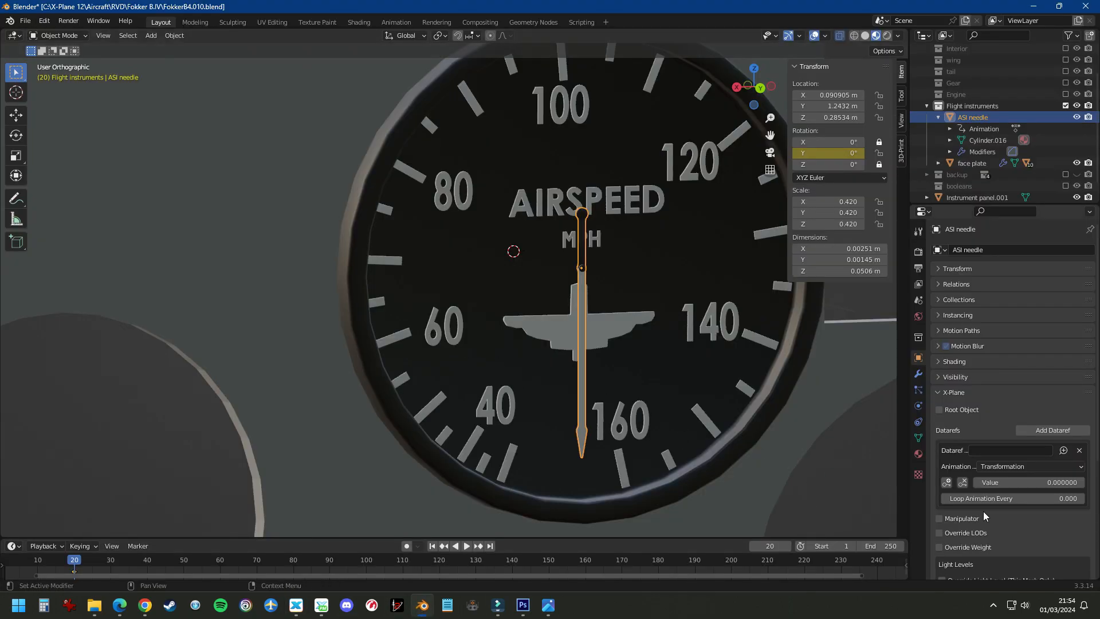
Assign the dataref sim/cockpit2/gauges/indicators/airspeed_kts_pilot to the ASI needle and keyframe its value of 0 on frame 20
{"action": "type", "text": "sim/cockpit2/gauges/indicators/airspeed_kts_pilot"}
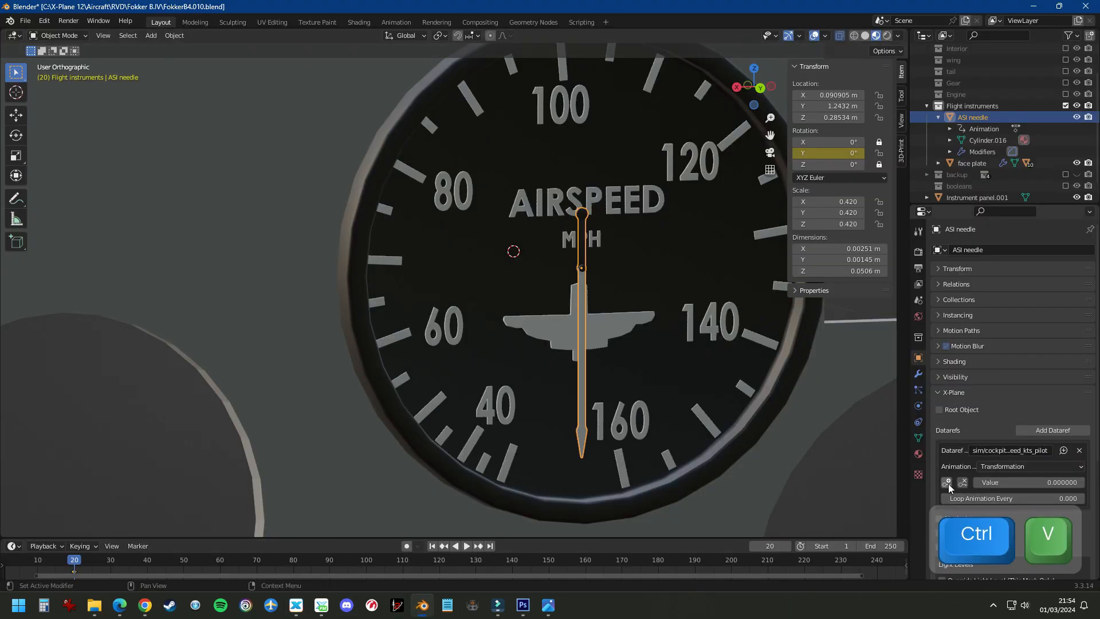
{"action": "left_click", "coordinate": [947, 482]}
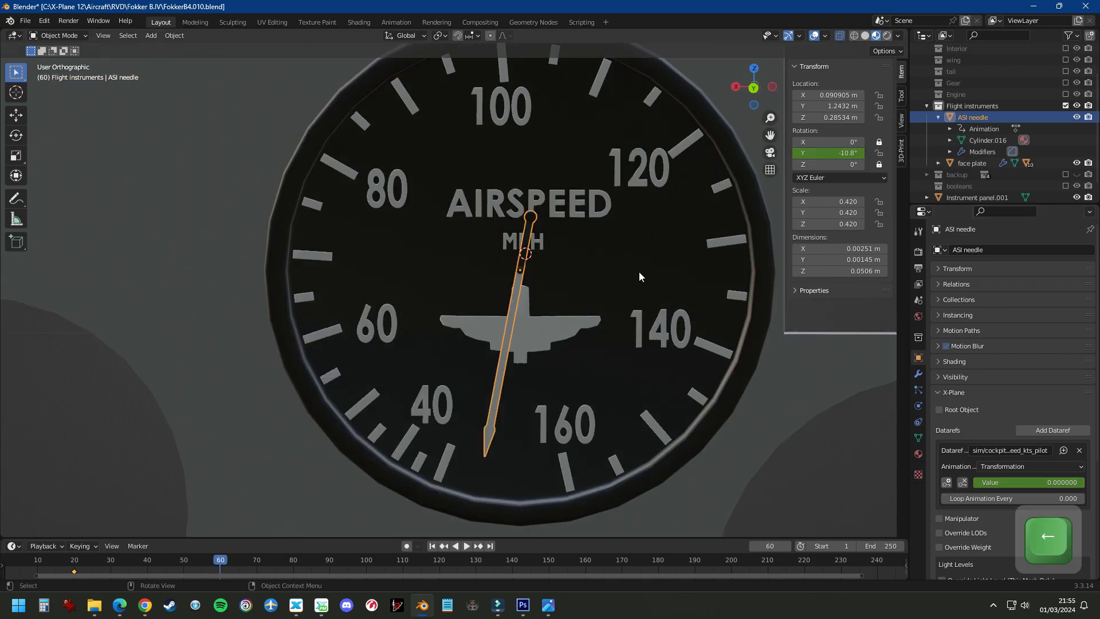
On frame 40, rotate the ASI needle round to the 160 mph mark and keyframe its Y rotation at about -348°
{"action": "key", "text": "Left"}
{"action": "key", "text": "Left"}
{"action": "key", "text": "Left"}
{"action": "key", "text": "Left"}
{"action": "key", "text": "Left"}
{"action": "key", "text": "Left"}
{"action": "key", "text": "Left"}
{"action": "key", "text": "Left"}
{"action": "key", "text": "Left"}
{"action": "key", "text": "Left"}
{"action": "key", "text": "Left"}
{"action": "key", "text": "Left"}
{"action": "key", "text": "Left"}
{"action": "key", "text": "Left"}
{"action": "key", "text": "Left"}
{"action": "key", "text": "Left"}
{"action": "key", "text": "Left"}
{"action": "key", "text": "Left"}
{"action": "key", "text": "Left"}
{"action": "key", "text": "Left"}
{"action": "key", "text": "r"}
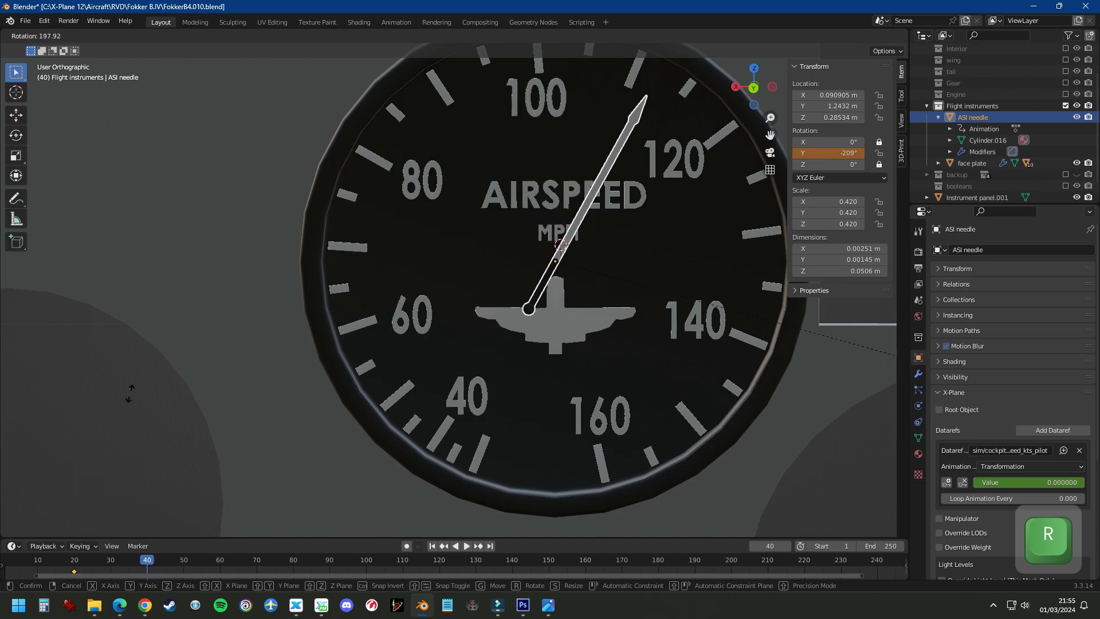
{"action": "left_click", "coordinate": [770, 280]}
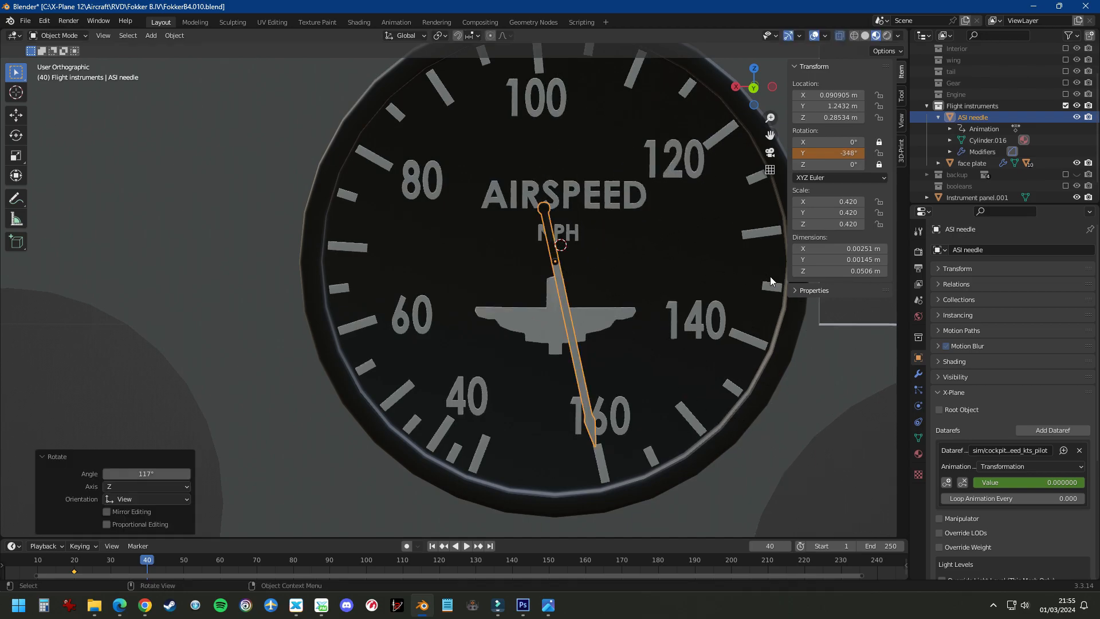
{"action": "right_click", "coordinate": [859, 153]}
{"action": "left_click", "coordinate": [795, 170]}
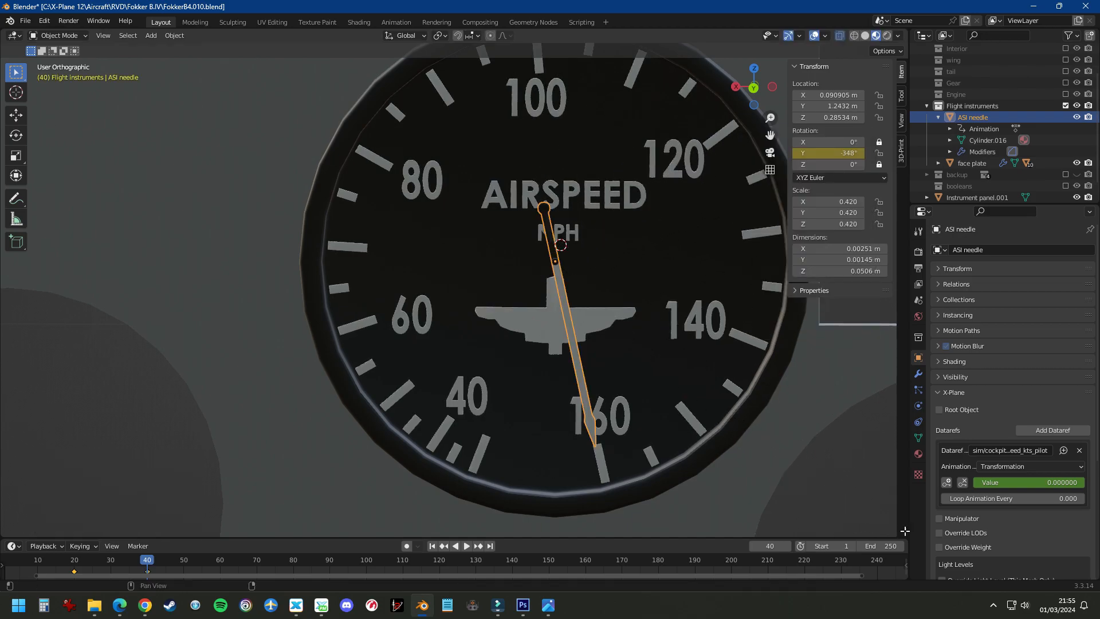
Set the needle's airspeed dataref value on frame 40 to 40
{"action": "left_click", "coordinate": [1000, 486]}
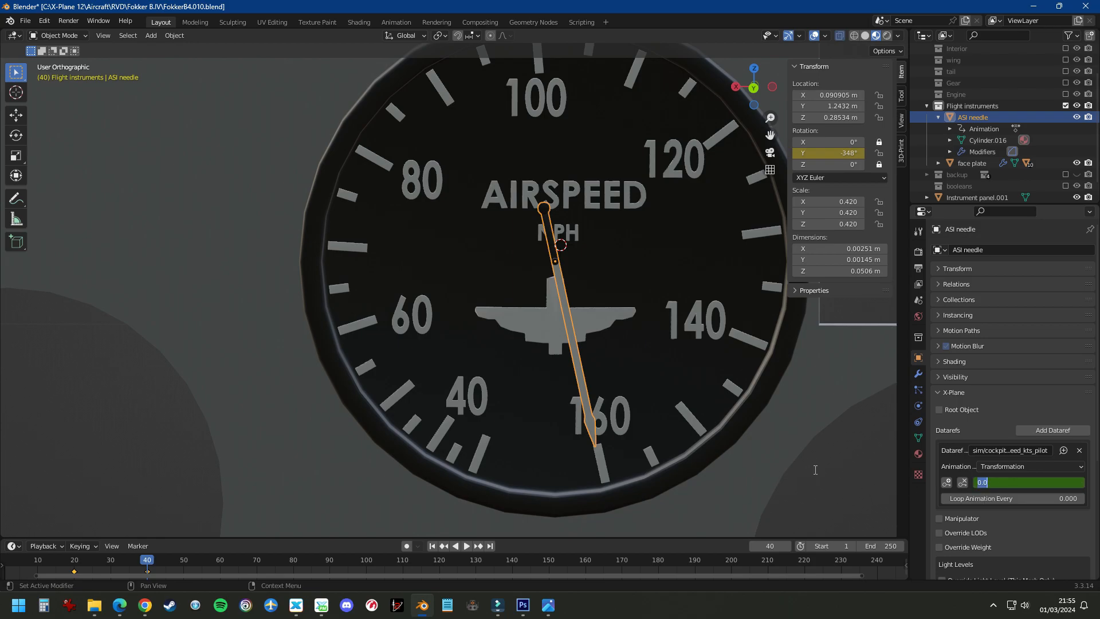
{"action": "type", "text": "40"}
{"action": "key", "text": "Return"}
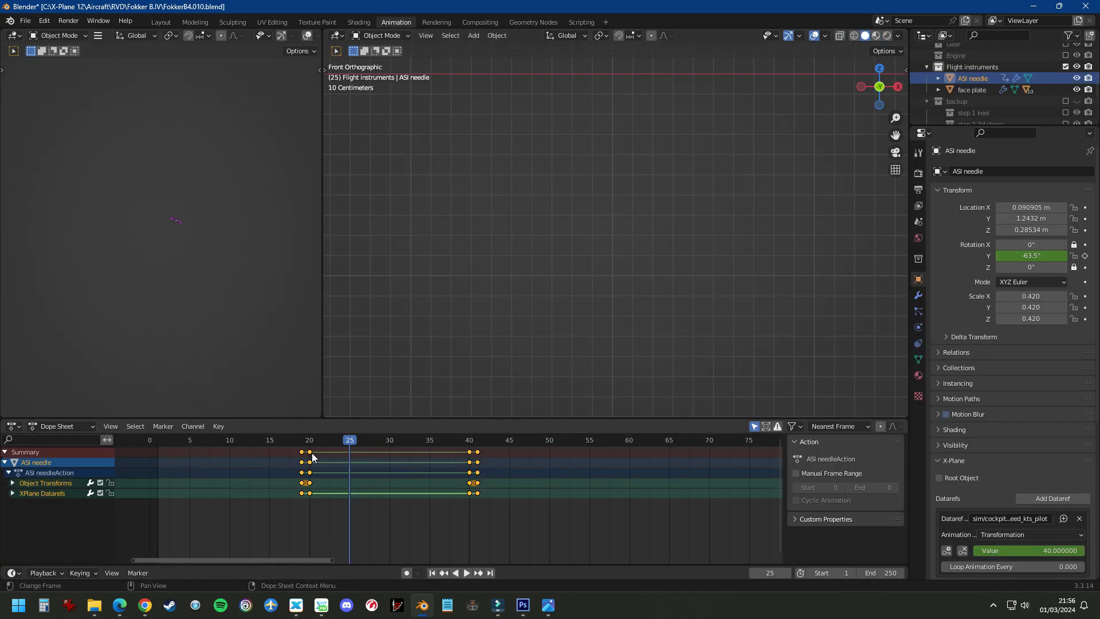
Select the ASI needle's keyframes from frame 20 onward in the dope sheet and set their interpolation to Linear
{"action": "left_click", "coordinate": [312, 453]}
{"action": "key", "text": "ctrl+bracketright"}
{"action": "right_click", "coordinate": [308, 453]}
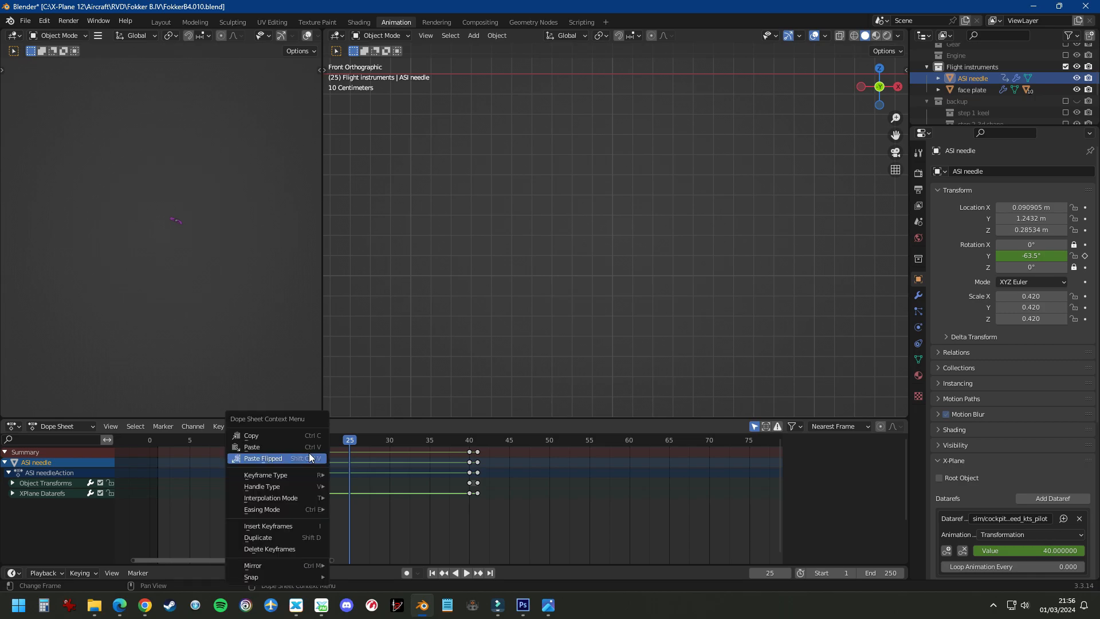
{"action": "mouse_move", "coordinate": [304, 497]}
{"action": "left_click", "coordinate": [350, 440]}
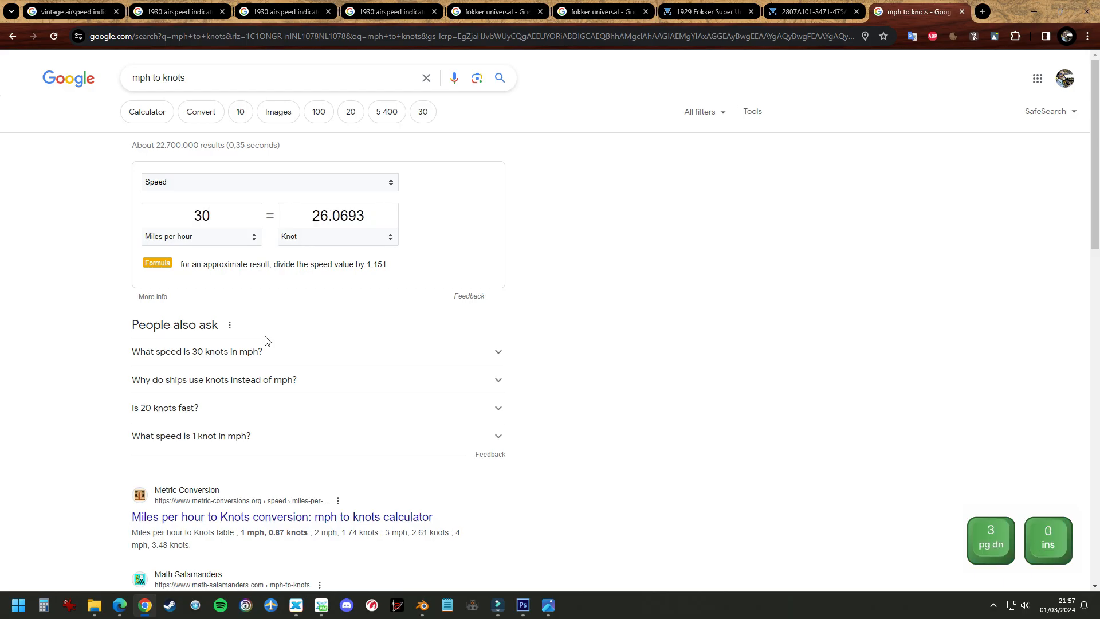
Convert 160 mph to knots in the Google converter and keyframe the needle's dataref value at 139 on frame 40
{"action": "key", "text": "Return"}
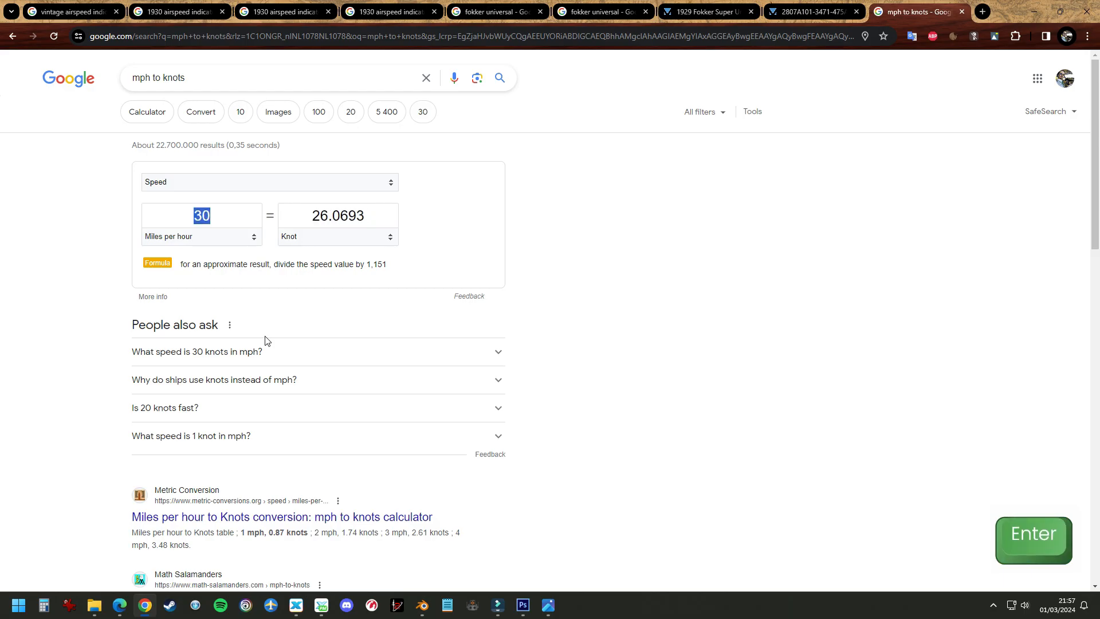
{"action": "type", "text": "160"}
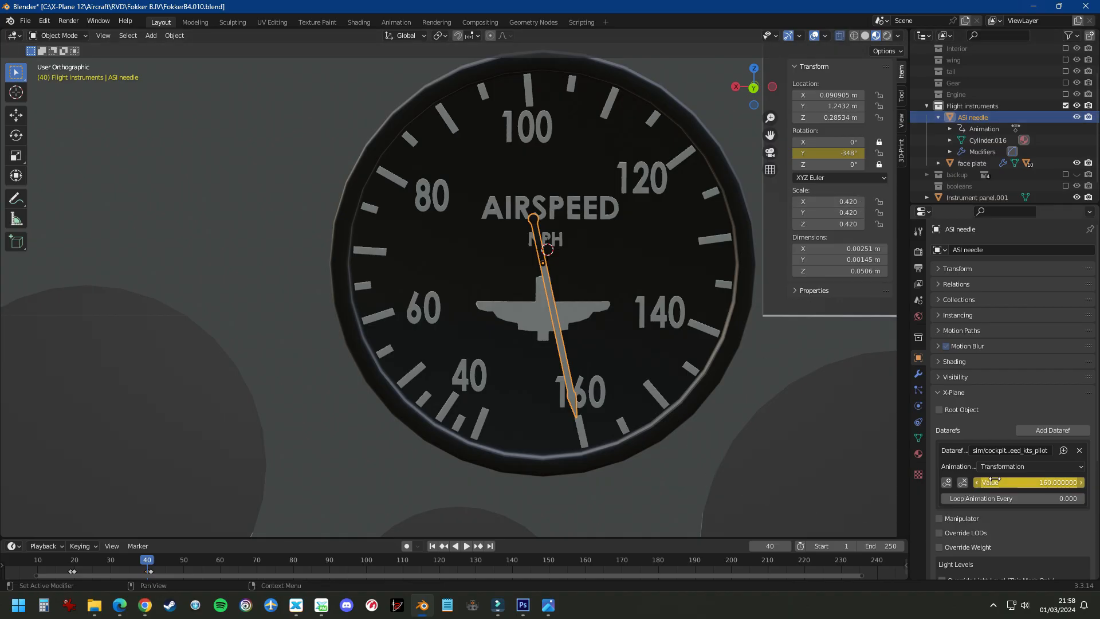
{"action": "left_click", "coordinate": [994, 482]}
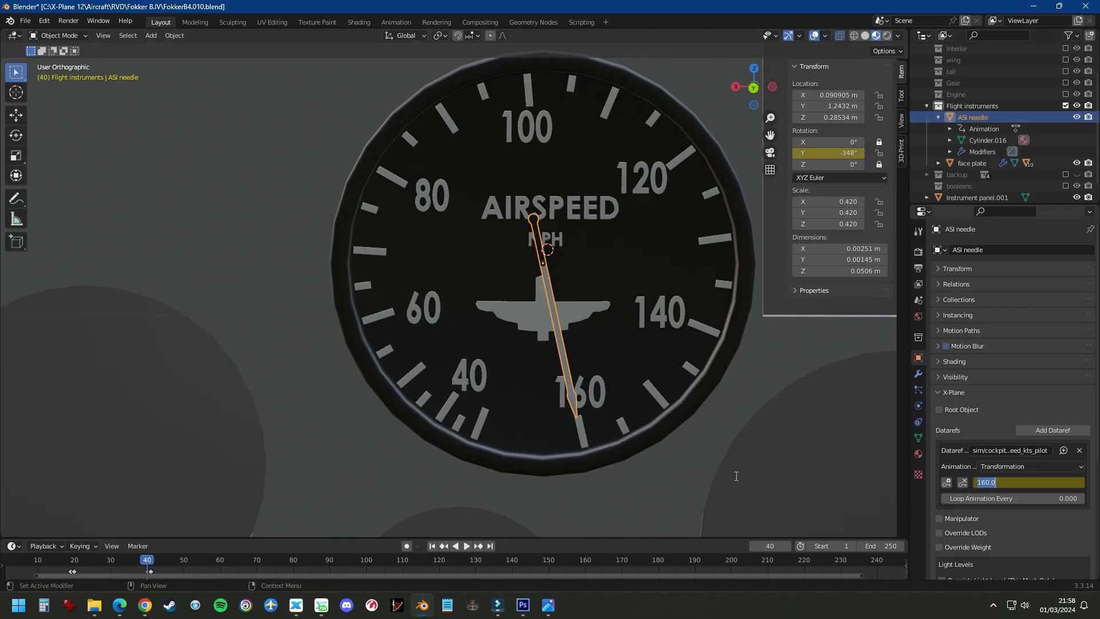
{"action": "type", "text": "139"}
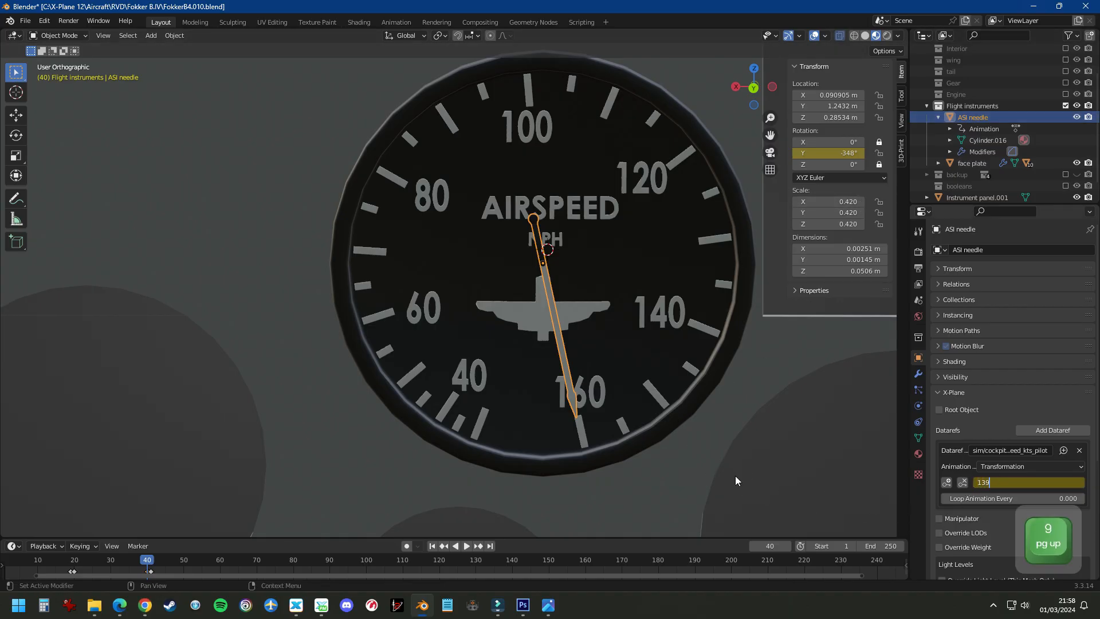
{"action": "key", "text": "Return"}
{"action": "left_click", "coordinate": [946, 484]}
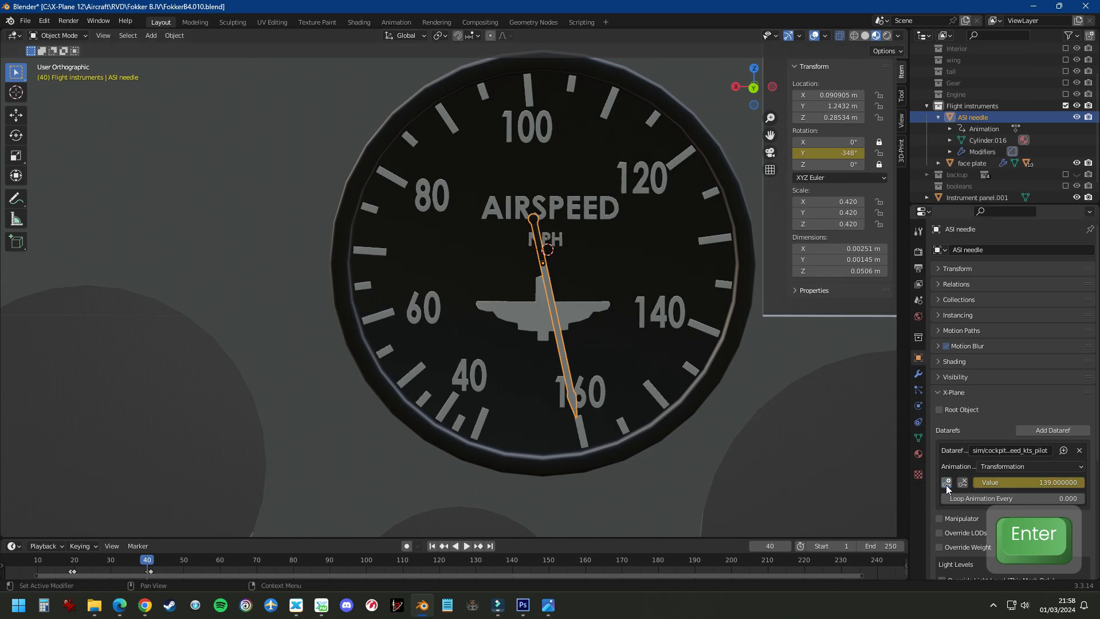
Align the ASI needle with the 50 mph mark on frame 22 and enter the matching dataref value
{"action": "key", "text": "r"}
{"action": "scroll", "coordinate": [454, 283], "scroll_direction": "up", "scroll_amount": 5}
{"action": "scroll", "coordinate": [434, 379], "scroll_direction": "down", "scroll_amount": 4}
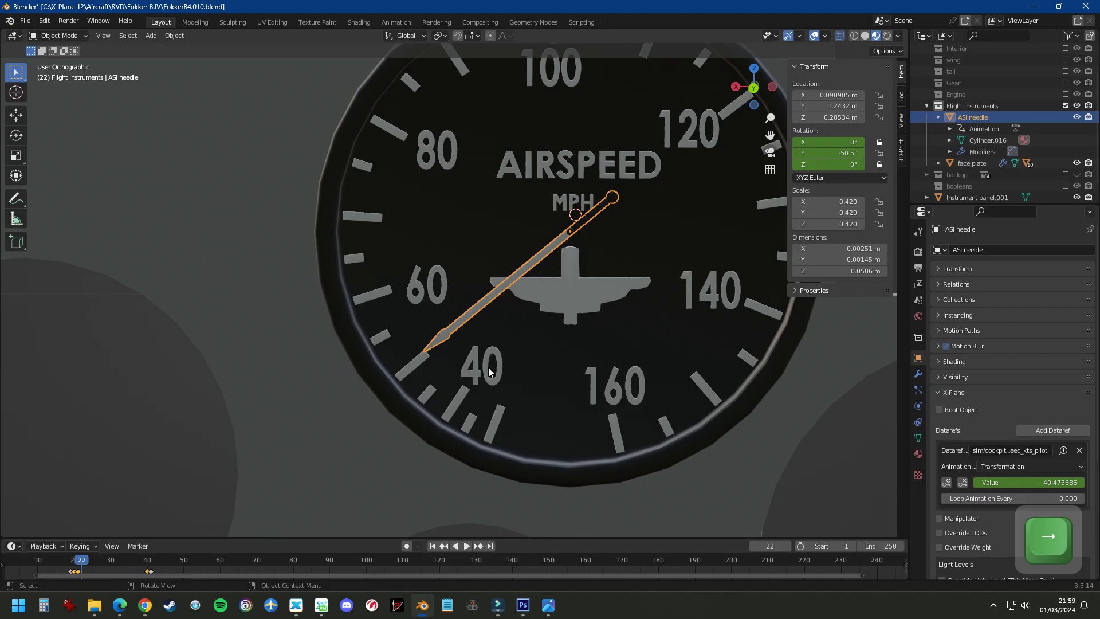
{"action": "left_click", "coordinate": [1008, 482]}
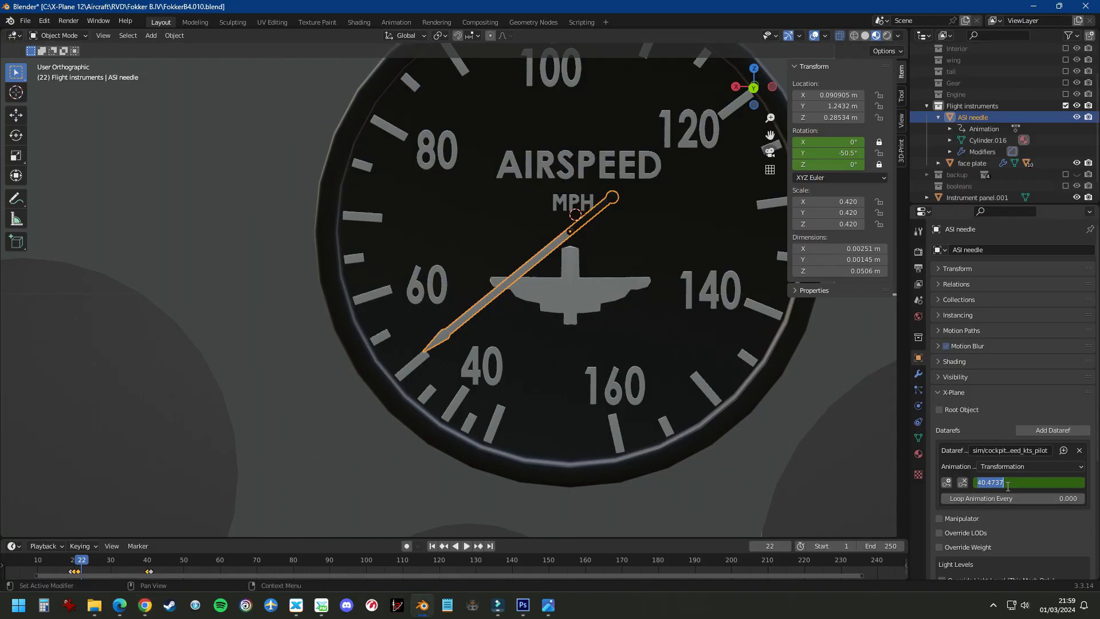
{"action": "key", "text": "Return"}
Rotate the needle to the 60 mph mark on frame 23 and set its dataref value to 52, converted from 60 mph
{"action": "key", "text": "r"}
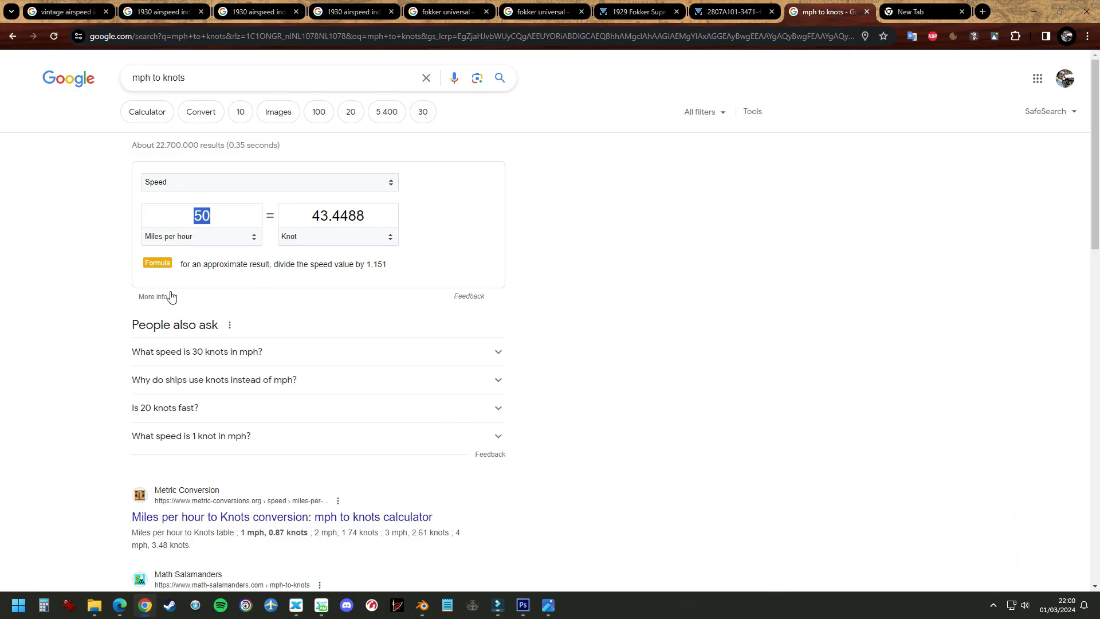
{"action": "type", "text": "60"}
{"action": "key", "text": "alt+Tab"}
{"action": "left_click", "coordinate": [1026, 483]}
{"action": "type", "text": "52"}
Keyframe the needle's rotation at the 70 mph mark on frame 24 and set its dataref value to 61
{"action": "key", "text": "Right"}
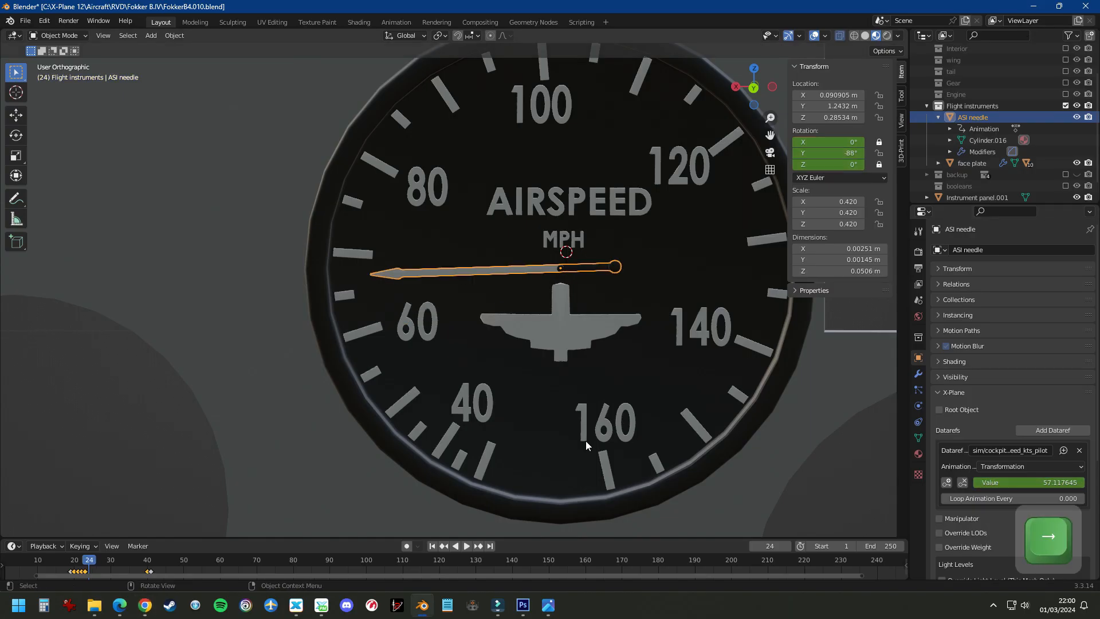
{"action": "key", "text": "r"}
{"action": "key", "text": "i"}
{"action": "key", "text": "alt+Tab"}
{"action": "key", "text": "alt+Tab"}
{"action": "left_click", "coordinate": [1020, 485]}
{"action": "type", "text": "61"}
Keyframe the needle's rotation at the 75 mph mark on frame 25 with a dataref value of 65
{"action": "key", "text": "Right"}
{"action": "key", "text": "Right"}
{"action": "key", "text": "Left"}
{"action": "scroll", "coordinate": [383, 166], "scroll_direction": "up", "scroll_amount": 2}
{"action": "key", "text": "r"}
{"action": "key", "text": "i"}
{"action": "key", "text": "alt+Tab"}
{"action": "key", "text": "alt+Tab"}
{"action": "left_click", "coordinate": [1025, 483]}
{"action": "type", "text": "65i"}
Rotate the needle to the 80 mph mark on frame 26 and keyframe the converted dataref value of 69.5
{"action": "key", "text": "Right"}
{"action": "key", "text": "r"}
{"action": "key", "text": "alt+Tab"}
{"action": "type", "text": "80"}
{"action": "key", "text": "alt+Tab"}
{"action": "left_click", "coordinate": [1019, 480]}
{"action": "type", "text": "69.5i"}
Keyframe the needle's rotation at the 85 mph mark on frame 27 with a dataref value of 73.8
{"action": "key", "text": "Right"}
{"action": "key", "text": "r"}
{"action": "key", "text": "i"}
{"action": "key", "text": "alt+Tab"}
{"action": "key", "text": "alt+Tab"}
{"action": "key", "text": "alt+Tab"}
{"action": "key", "text": "alt+Tab"}
{"action": "left_click", "coordinate": [1031, 481]}
{"action": "type", "text": "73.8i"}
Advance to frame 28, rotate the needle to the next airspeed mark and insert a rotation keyframe
{"action": "key", "text": "Right"}
{"action": "key", "text": "r"}
{"action": "key", "text": "i"}
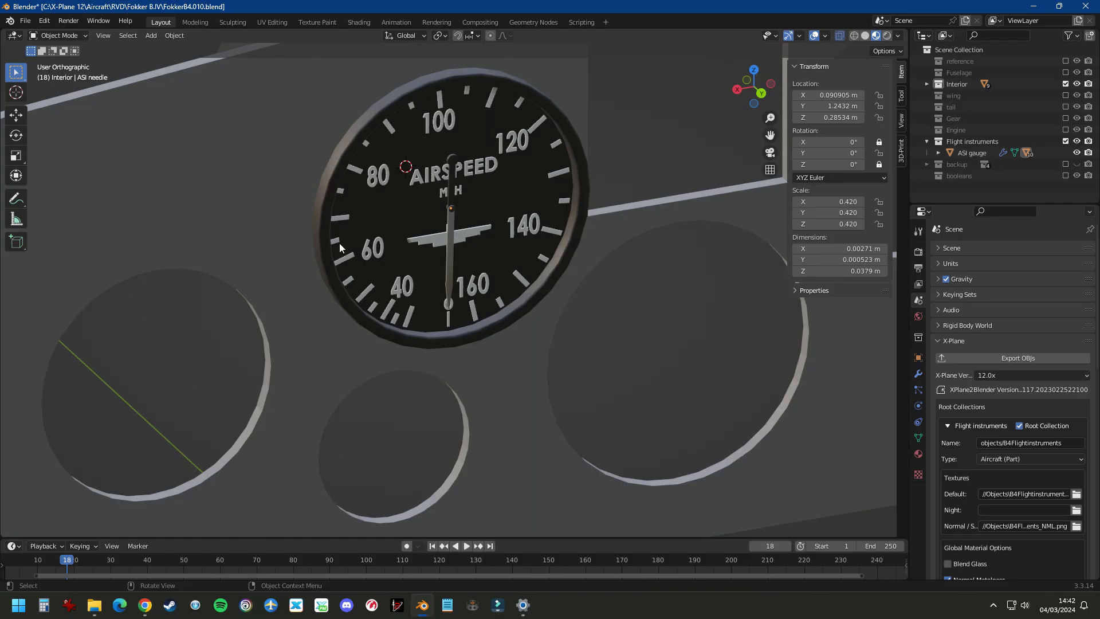
Examine the mesh of the dial numbers and the airspeed mark lines up close, and return to a straight back view
{"action": "scroll", "coordinate": [341, 243], "scroll_direction": "up", "scroll_amount": 5}
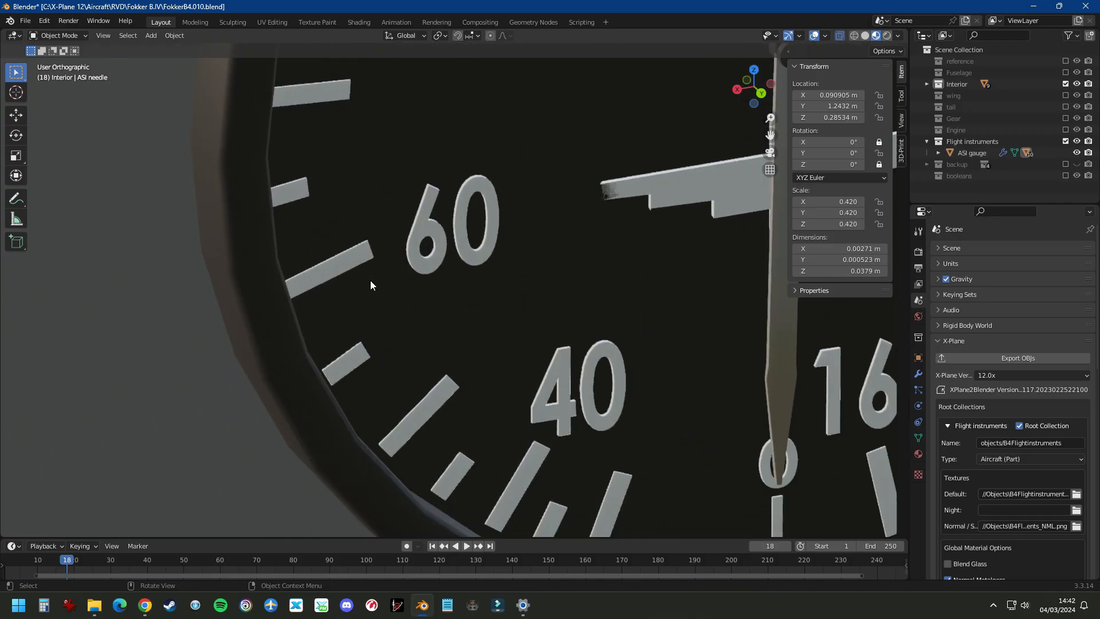
{"action": "scroll", "coordinate": [418, 220], "scroll_direction": "up", "scroll_amount": 2}
{"action": "left_click", "coordinate": [423, 198]}
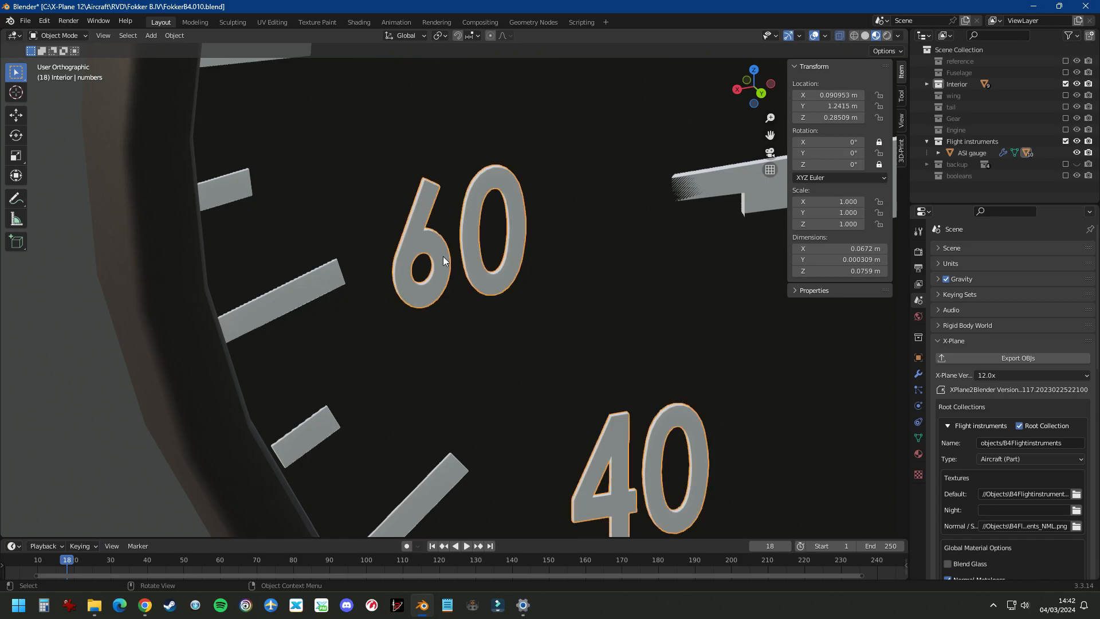
{"action": "scroll", "coordinate": [407, 276], "scroll_direction": "down", "scroll_amount": 6}
{"action": "key", "text": "Tab"}
{"action": "scroll", "coordinate": [470, 280], "scroll_direction": "down", "scroll_amount": 4}
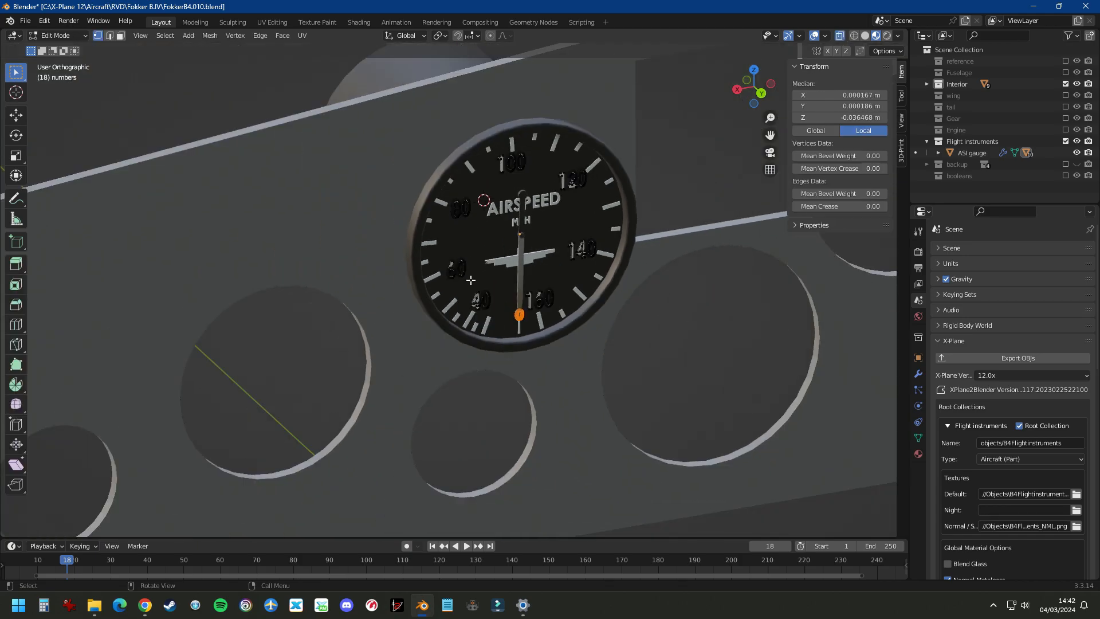
{"action": "scroll", "coordinate": [539, 171], "scroll_direction": "up", "scroll_amount": 8}
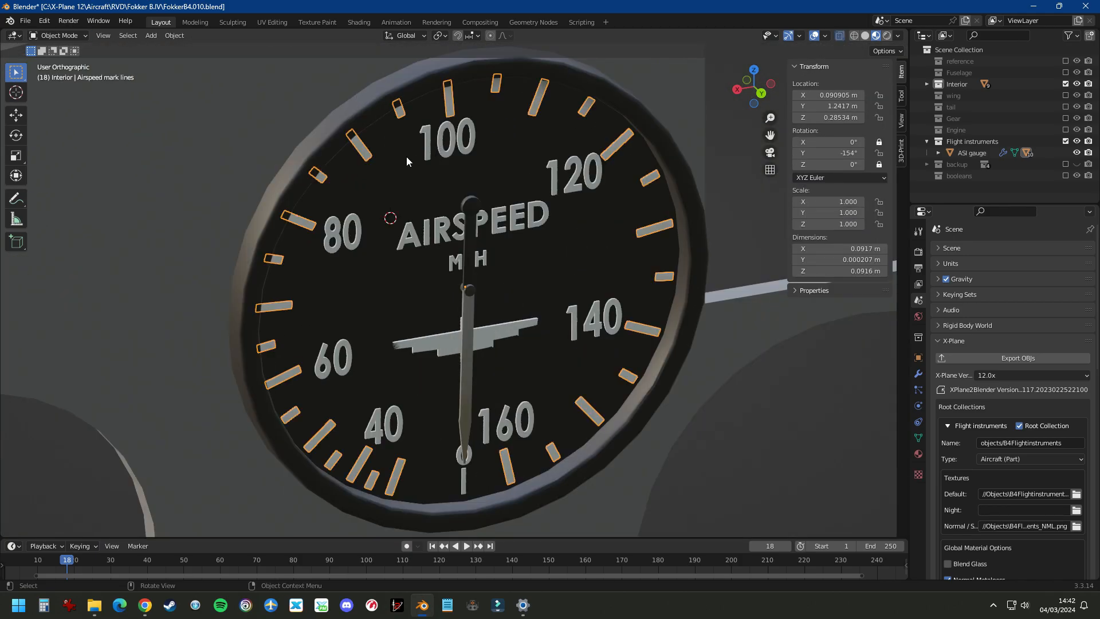
{"action": "middle_click_drag", "start_coordinate": [500, 261], "coordinate": [562, 269]}
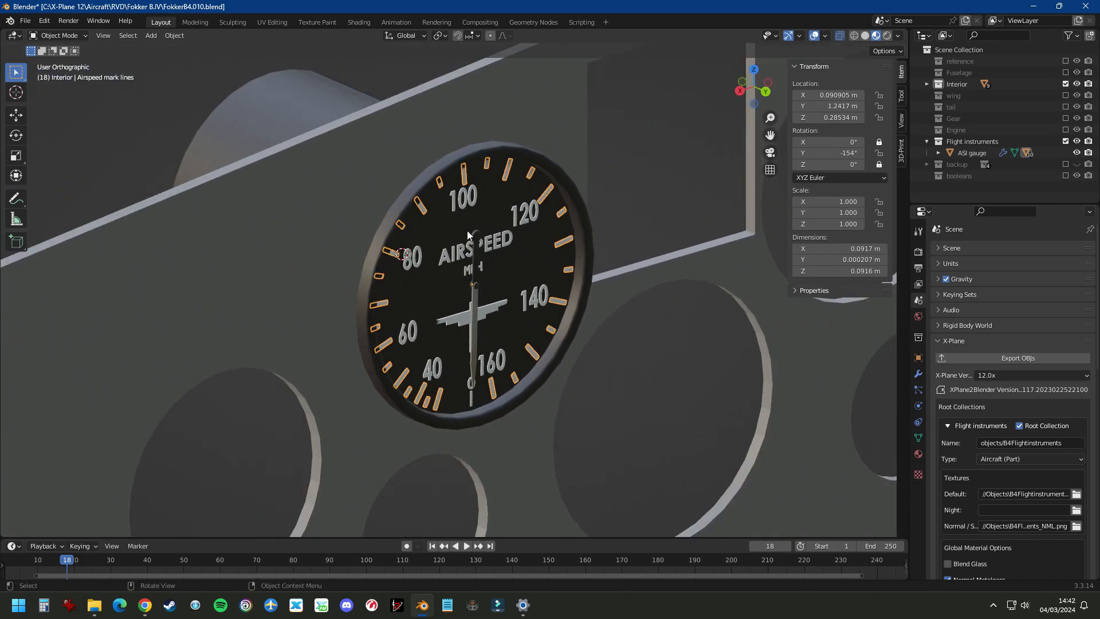
{"action": "scroll", "coordinate": [471, 246], "scroll_direction": "up", "scroll_amount": 6}
{"action": "key", "text": "Tab"}
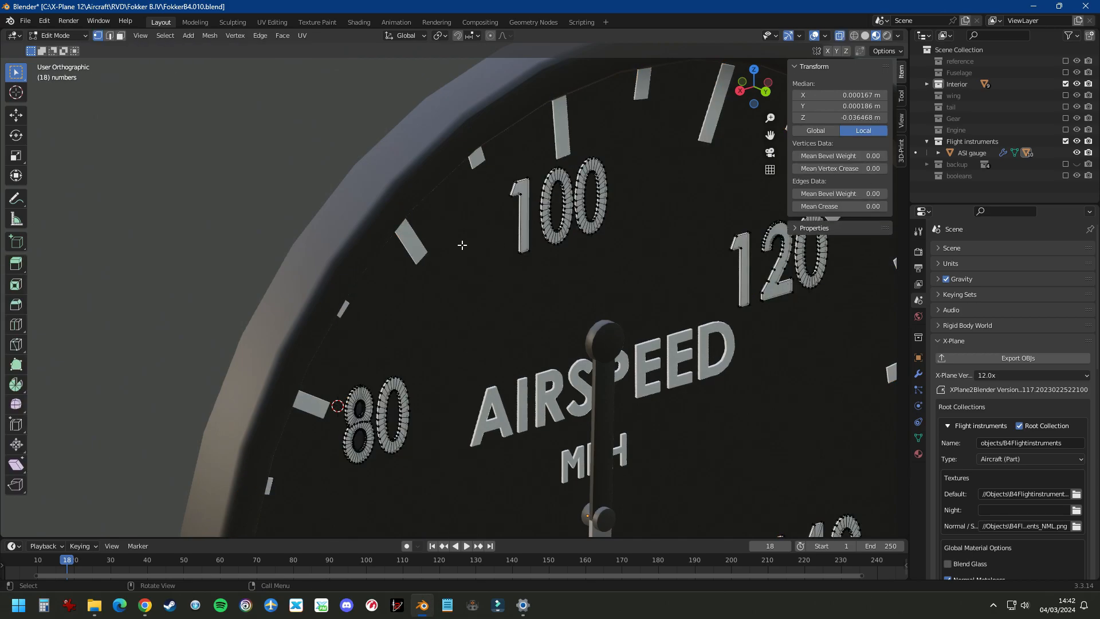
{"action": "scroll", "coordinate": [472, 246], "scroll_direction": "down", "scroll_amount": 4}
{"action": "scroll", "coordinate": [527, 197], "scroll_direction": "up", "scroll_amount": 7}
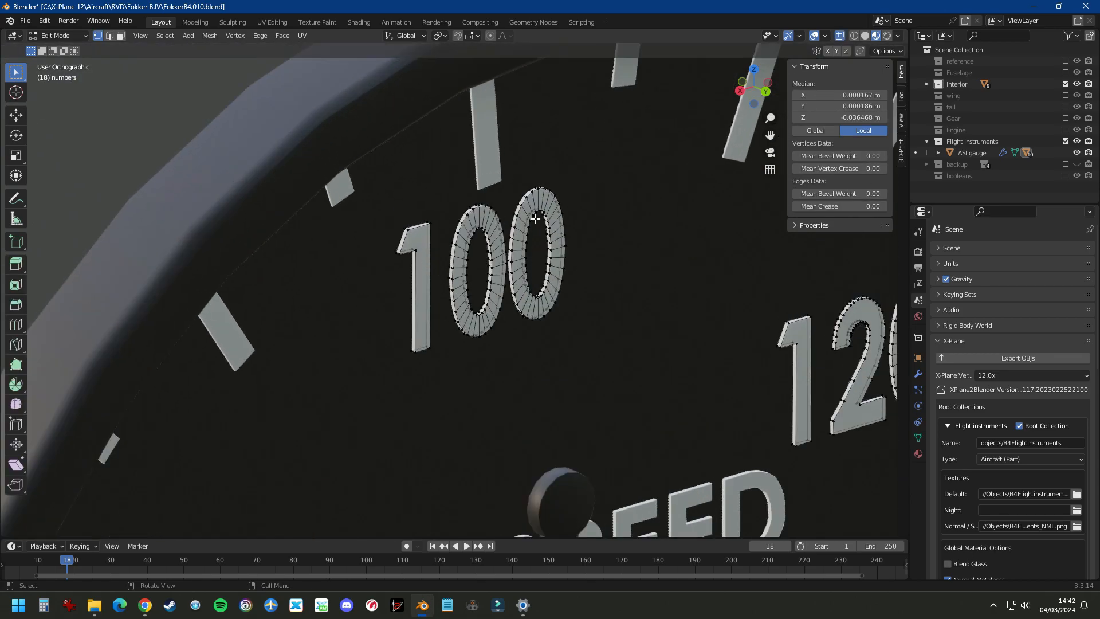
{"action": "scroll", "coordinate": [441, 212], "scroll_direction": "up", "scroll_amount": 5}
{"action": "scroll", "coordinate": [438, 242], "scroll_direction": "down", "scroll_amount": 7}
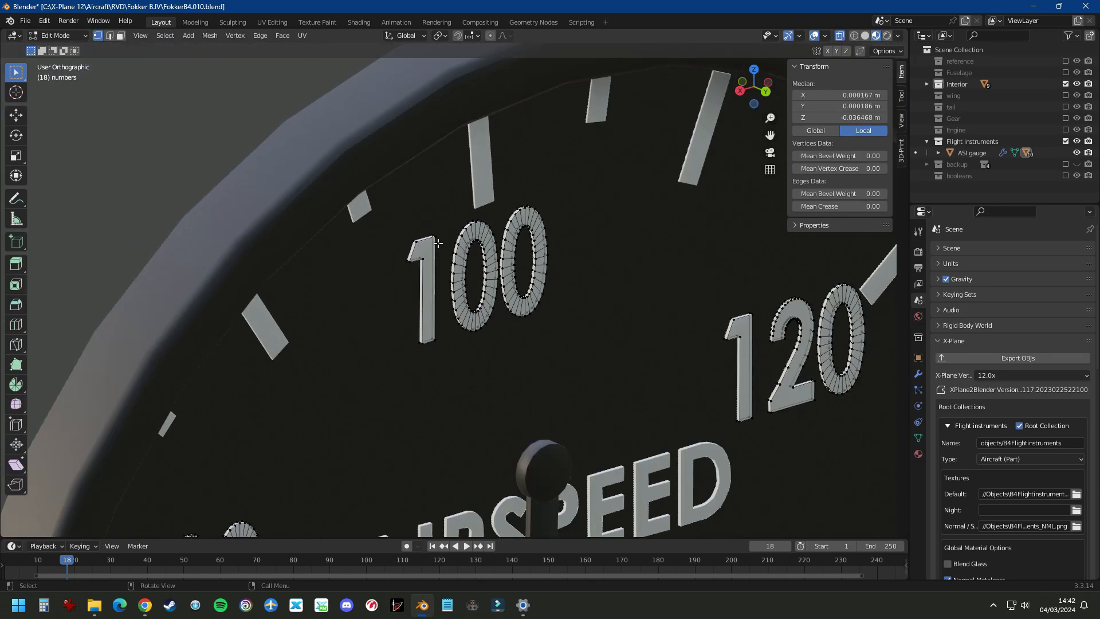
{"action": "key", "text": "KP_3"}
{"action": "key", "text": "Tab"}
{"action": "key", "text": "ctrl+KP_1"}
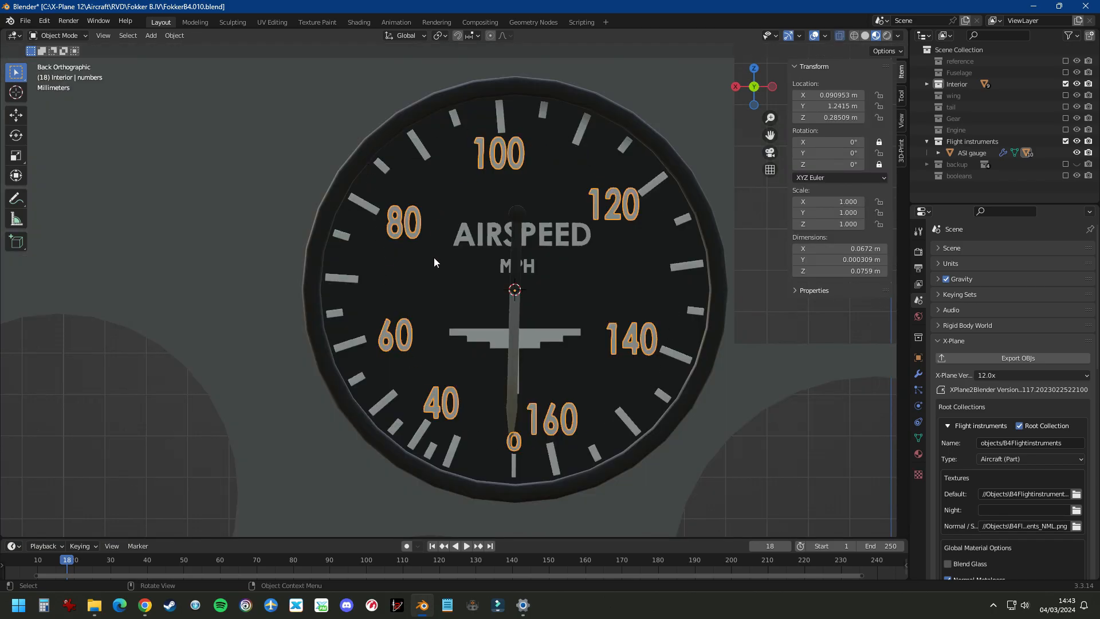
Switch to the Texture Paint workspace and open the ASI gauge parts in Edit Mode with the needle parts hidden
{"action": "left_click", "coordinate": [317, 22]}
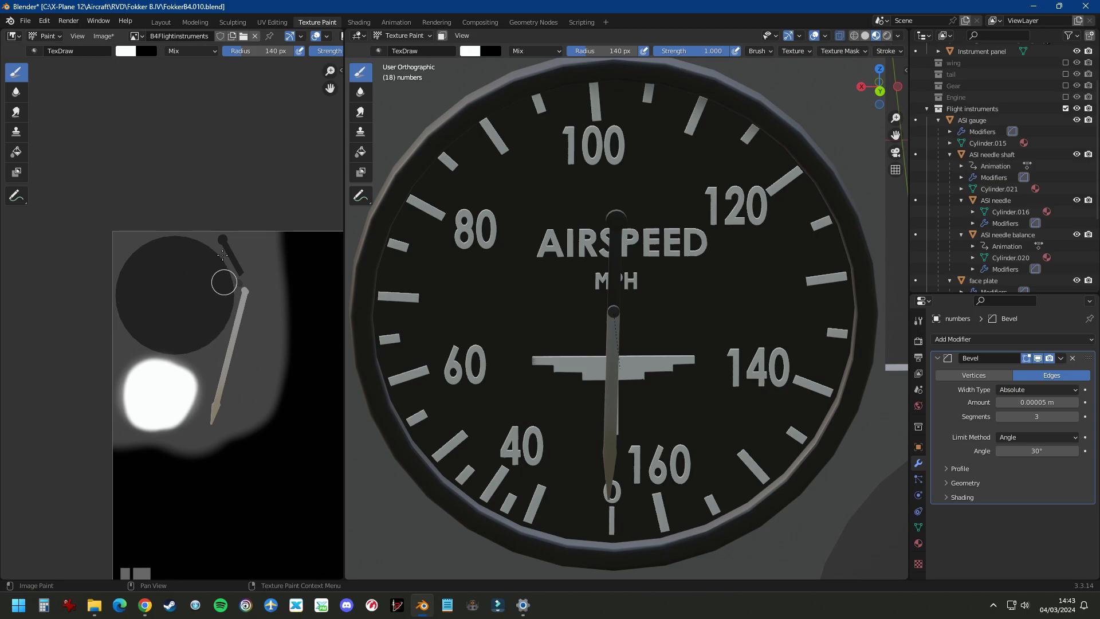
{"action": "scroll", "coordinate": [692, 349], "scroll_direction": "down", "scroll_amount": 1}
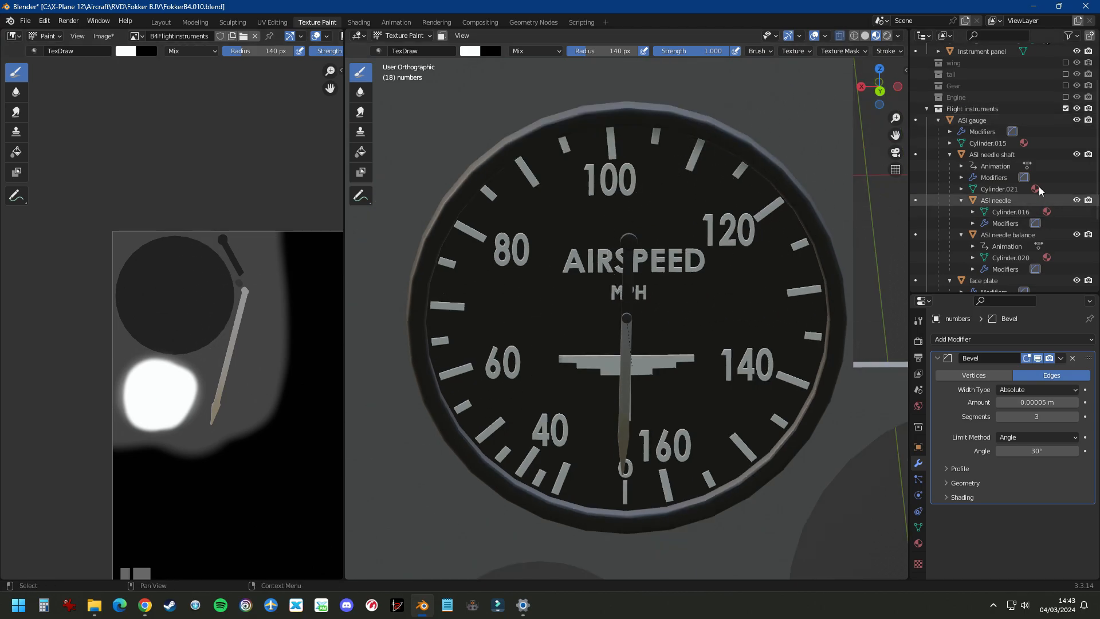
{"action": "key", "text": "Tab"}
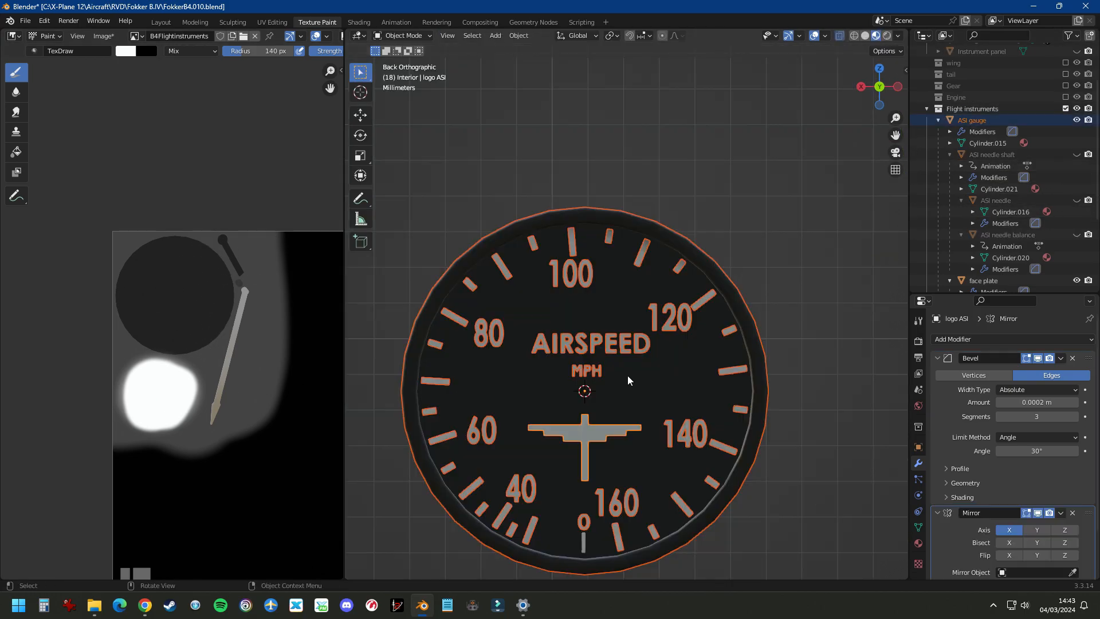
{"action": "key", "text": "Tab"}
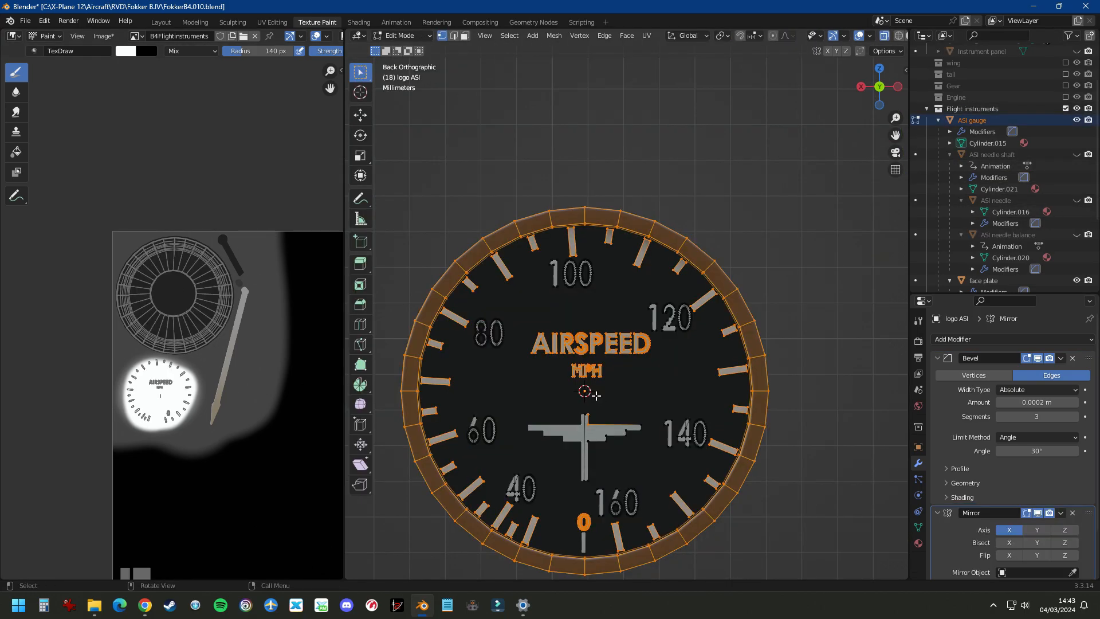
{"action": "scroll", "coordinate": [590, 398], "scroll_direction": "down", "scroll_amount": 2}
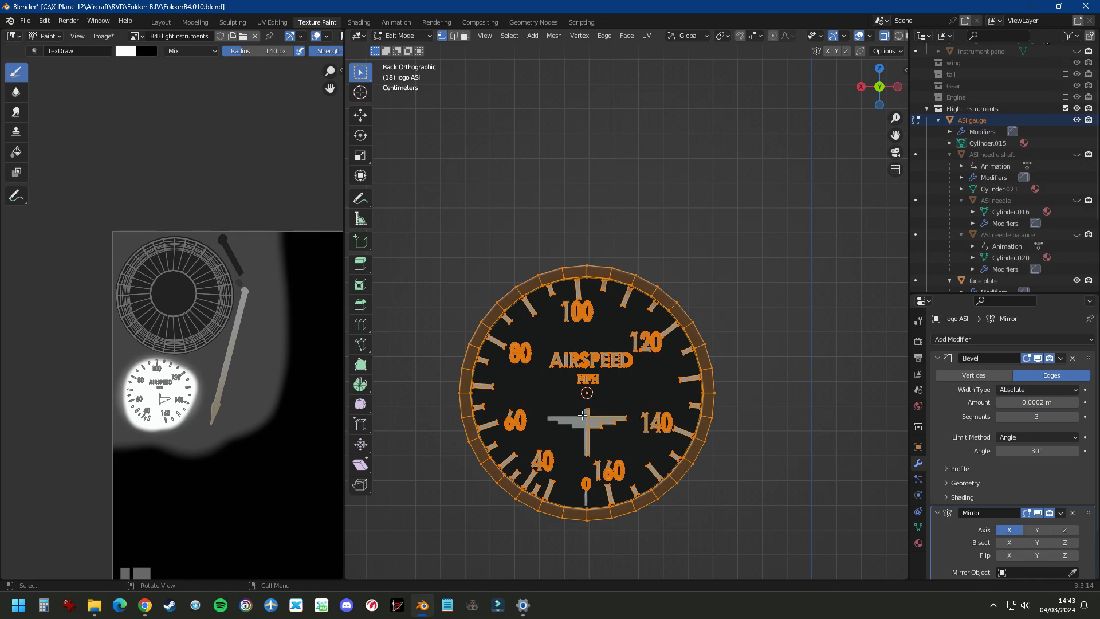
Select all geometry of the face plate, numbers, marks, lettering and logo, and unwrap it with Project from View
{"action": "scroll", "coordinate": [596, 372], "scroll_direction": "up", "scroll_amount": 2}
{"action": "key", "text": "a"}
{"action": "key", "text": "u"}
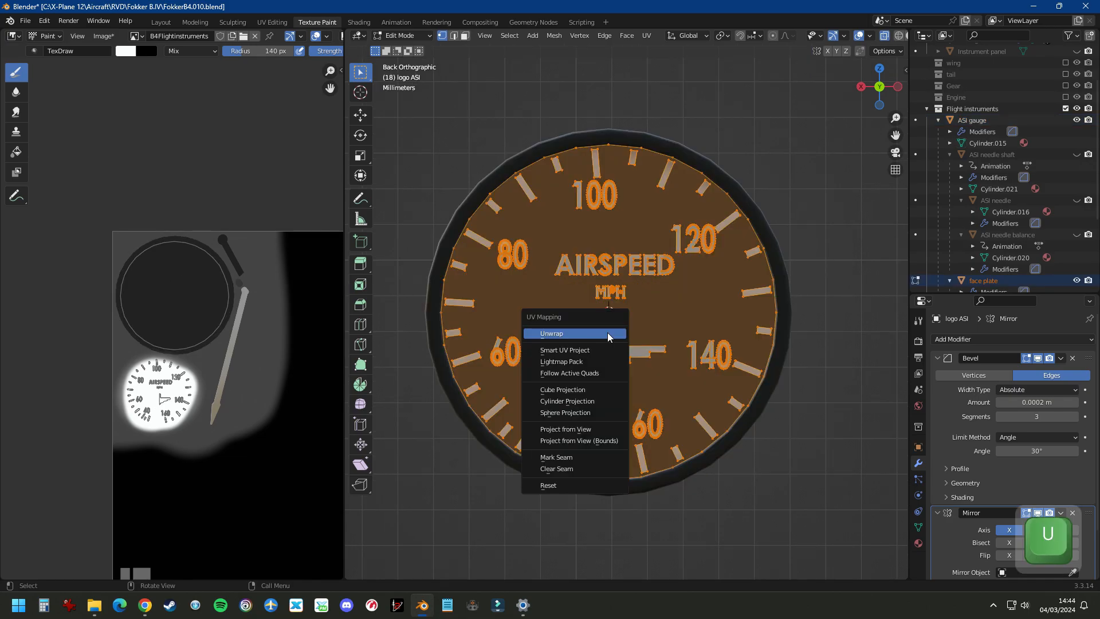
{"action": "left_click", "coordinate": [575, 430]}
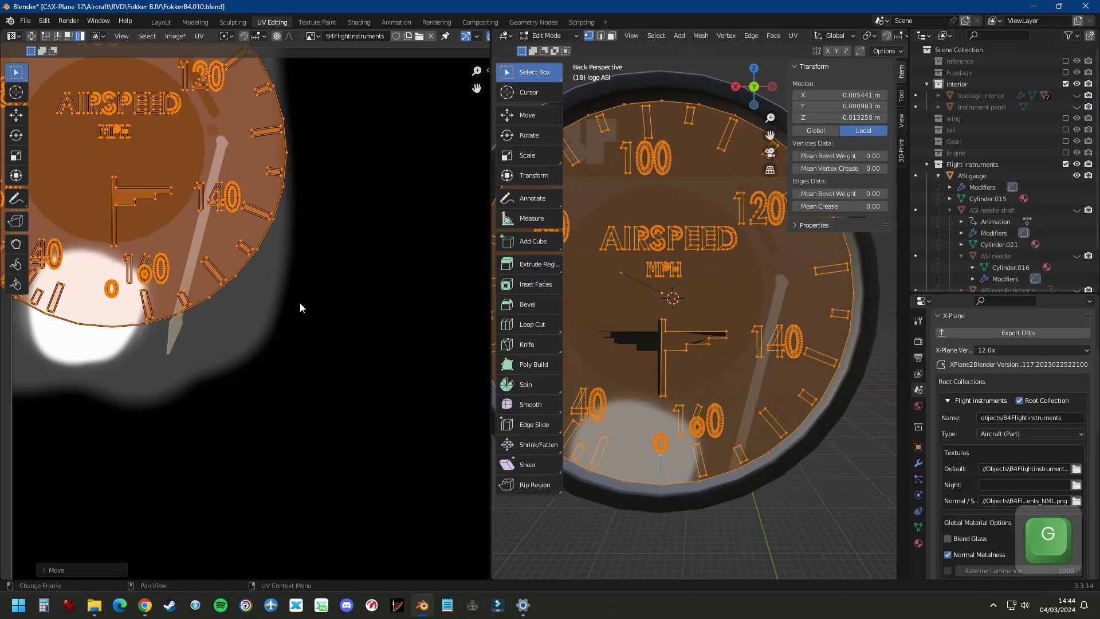
Scale and position the gauge-face UV island over the dark disc of the B4Flightinstruments texture, and leave Edit Mode
{"action": "scroll", "coordinate": [300, 302], "scroll_direction": "down", "scroll_amount": 3}
{"action": "scroll", "coordinate": [194, 222], "scroll_direction": "up", "scroll_amount": 4}
{"action": "scroll", "coordinate": [195, 226], "scroll_direction": "down", "scroll_amount": 3}
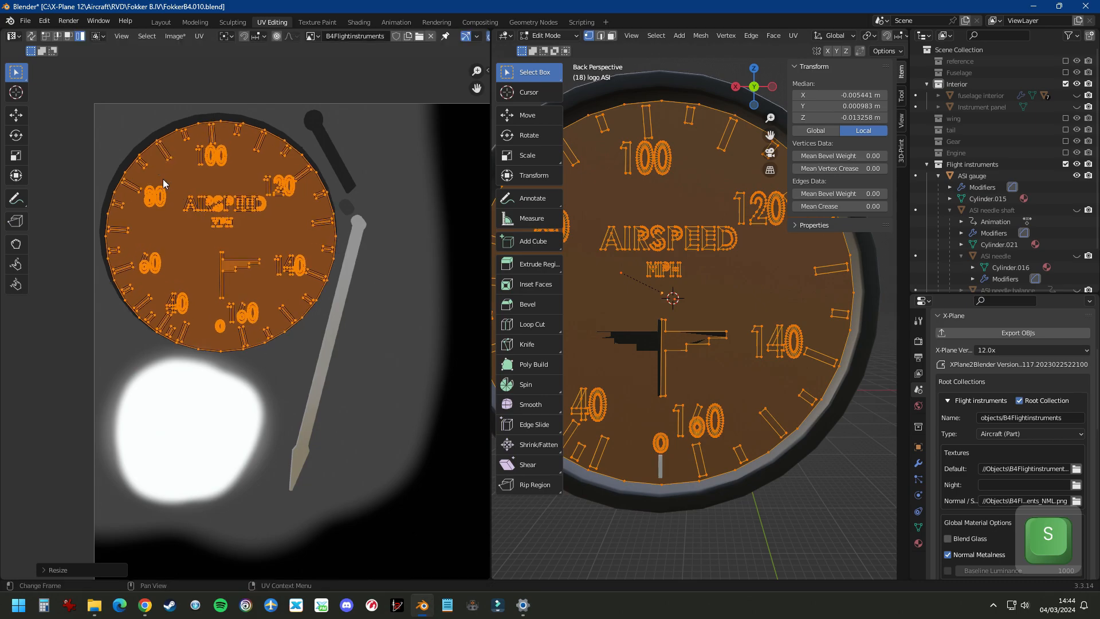
{"action": "key", "text": "Tab"}
{"action": "scroll", "coordinate": [678, 401], "scroll_direction": "down", "scroll_amount": 3}
{"action": "key", "text": "Tab"}
{"action": "key", "text": "Tab"}
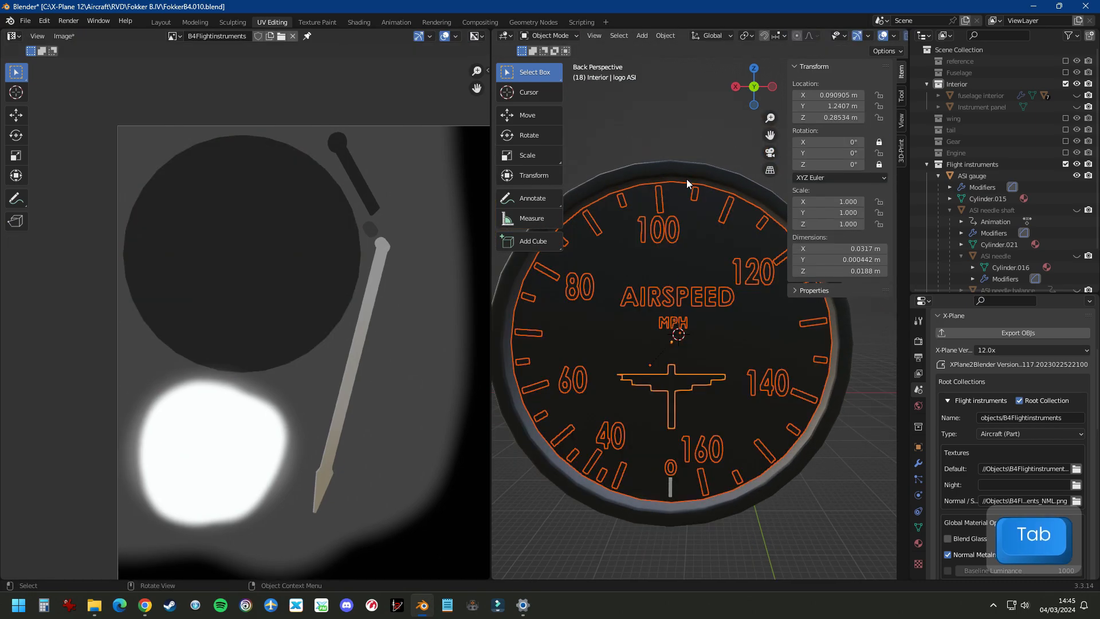
Switch to the Texture Paint workspace and paint the dial numbers white with the 140 px brush
{"action": "scroll", "coordinate": [645, 225], "scroll_direction": "up", "scroll_amount": 5}
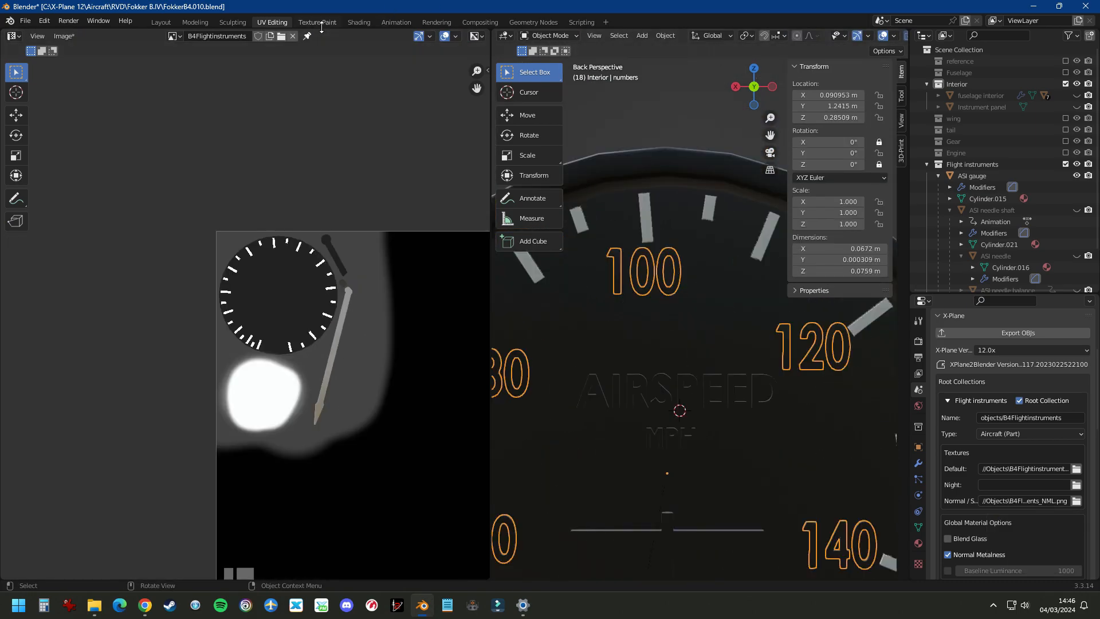
{"action": "left_click", "coordinate": [317, 22]}
{"action": "scroll", "coordinate": [633, 367], "scroll_direction": "up", "scroll_amount": 2}
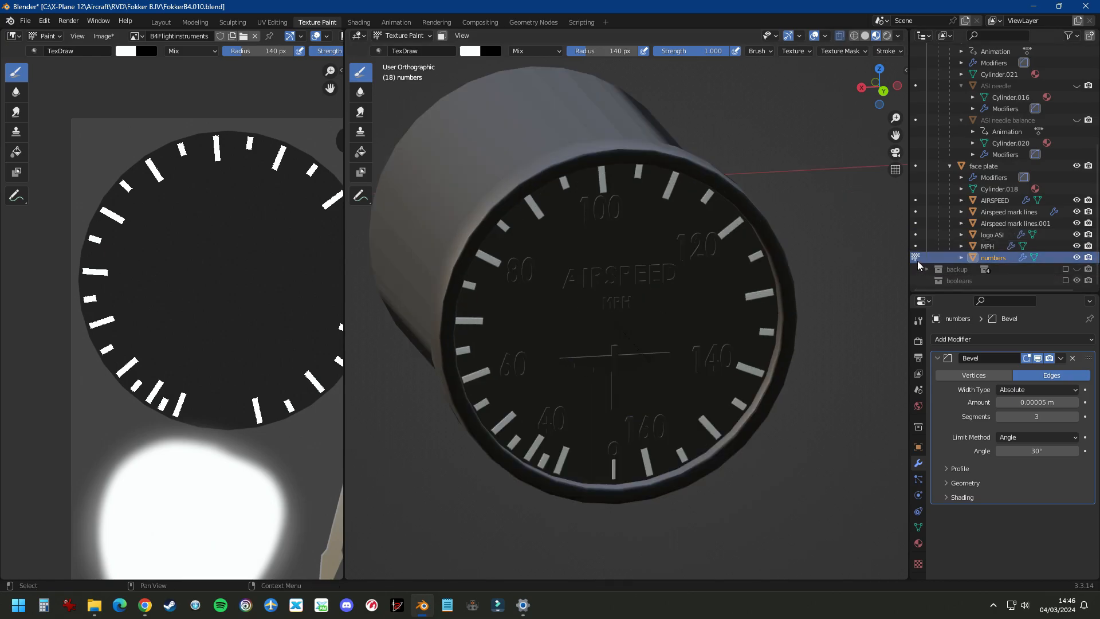
{"action": "mouse_move", "coordinate": [675, 233]}
{"action": "left_mouse_down"}
{"action": "mouse_move", "coordinate": [490, 314]}
{"action": "mouse_move", "coordinate": [608, 462]}
{"action": "mouse_move", "coordinate": [714, 273]}
{"action": "mouse_move", "coordinate": [527, 258]}
{"action": "left_mouse_up"}
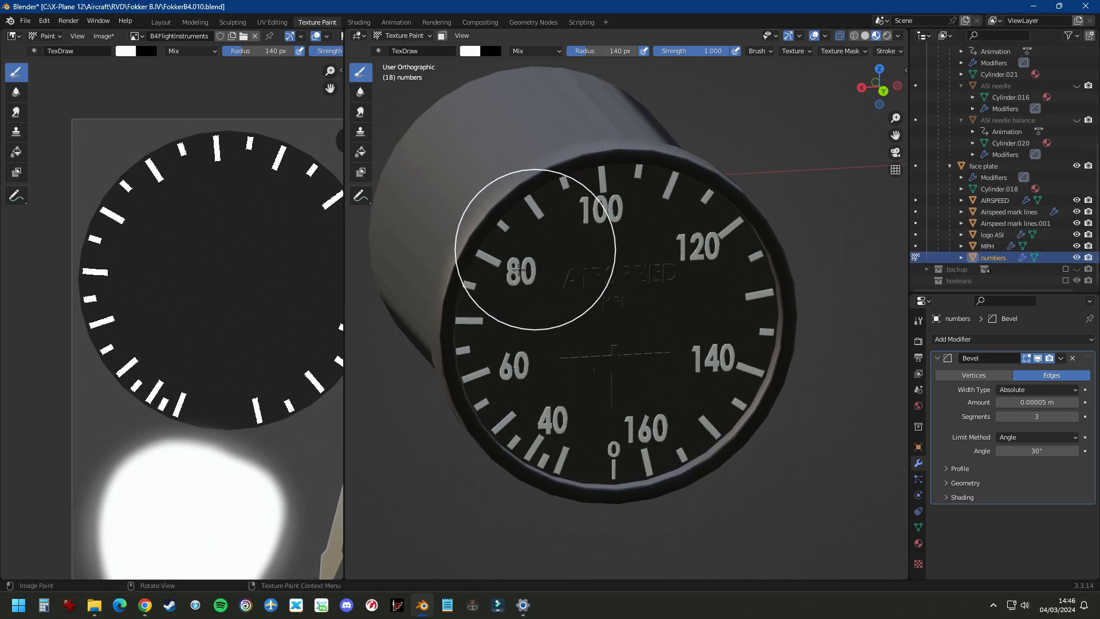
Paint the MPH and AIRSPEED lettering and the aircraft logo white, and check the painted dial
{"action": "left_click", "coordinate": [928, 246]}
{"action": "left_click_drag", "start_coordinate": [601, 346], "coordinate": [589, 319]}
{"action": "left_click_drag", "start_coordinate": [589, 319], "coordinate": [570, 308]}
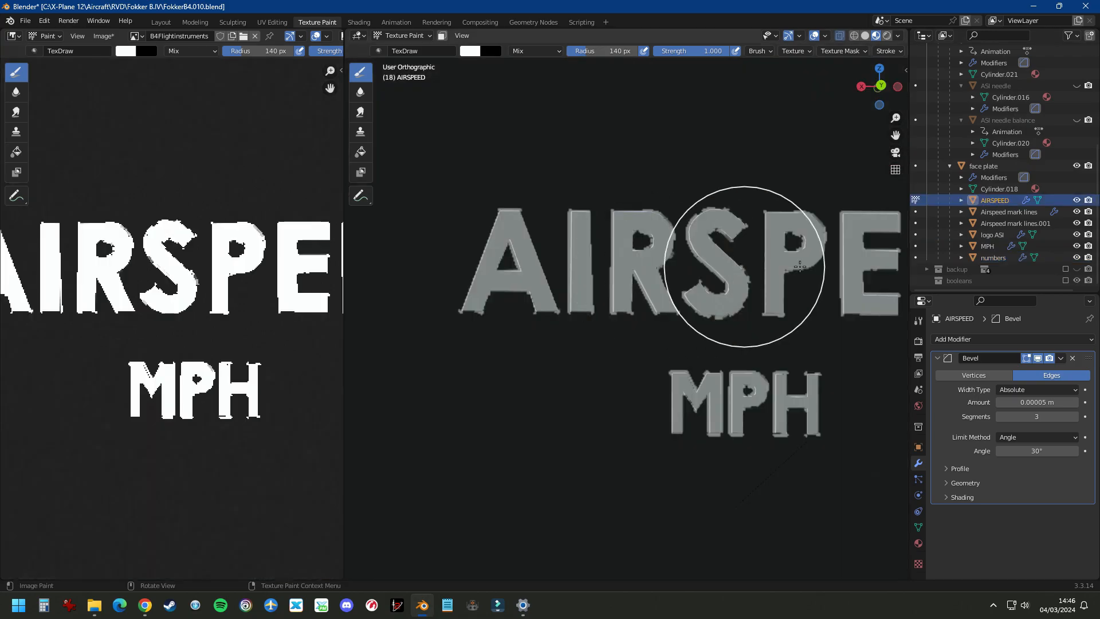
{"action": "scroll", "coordinate": [800, 267], "scroll_direction": "down", "scroll_amount": 4}
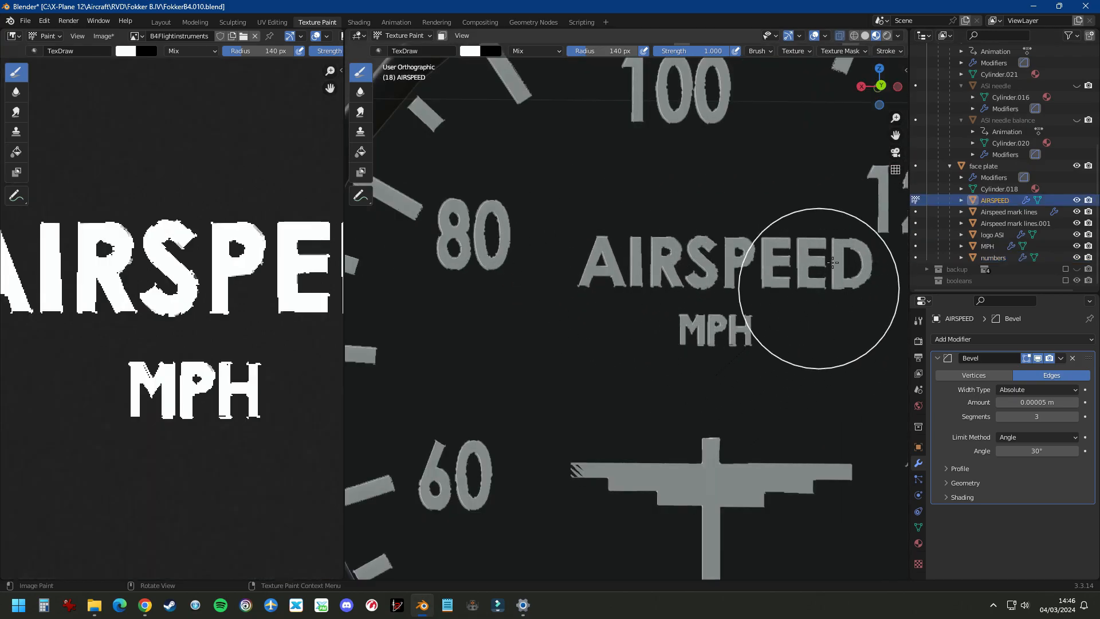
{"action": "scroll", "coordinate": [666, 265], "scroll_direction": "down", "scroll_amount": 3}
{"action": "key", "text": "Tab"}
{"action": "scroll", "coordinate": [664, 272], "scroll_direction": "down", "scroll_amount": 3}
{"action": "key", "text": "Tab"}
{"action": "scroll", "coordinate": [644, 298], "scroll_direction": "up", "scroll_amount": 3}
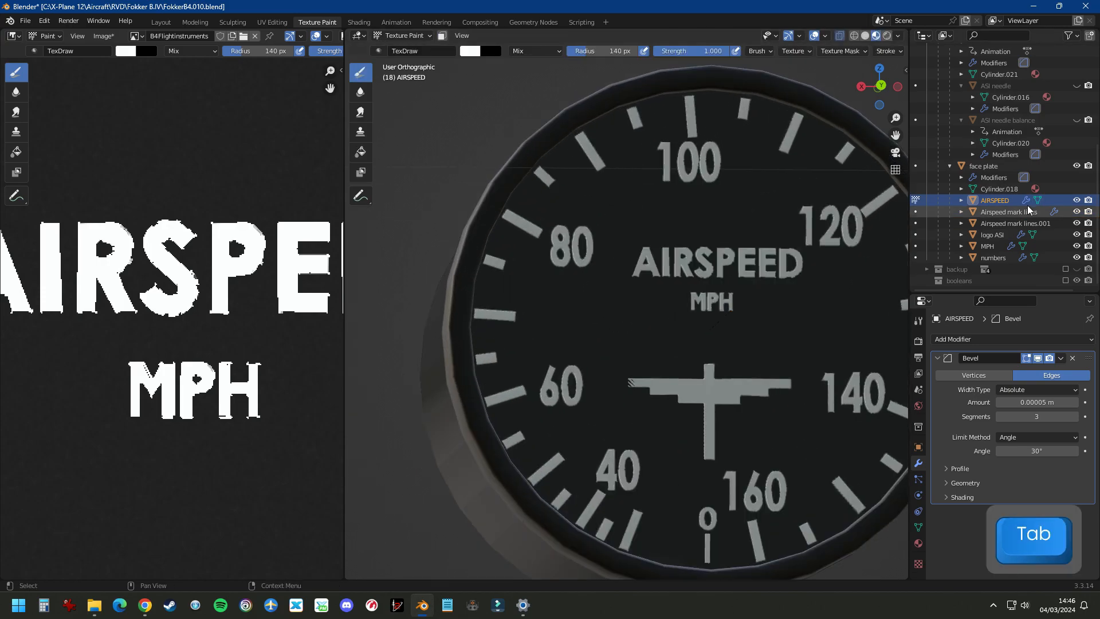
Hide the raised lettering, numbers and airspeed mark lines in the Layout workspace to leave the painted face plate
{"action": "scroll", "coordinate": [682, 246], "scroll_direction": "down", "scroll_amount": 2}
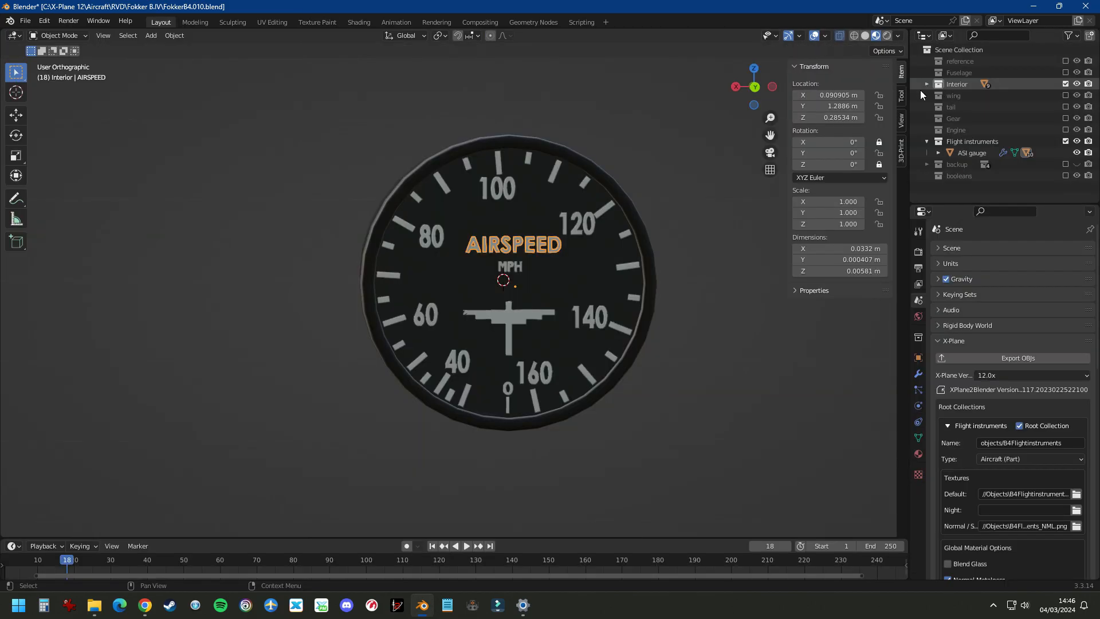
{"action": "key", "text": "h"}
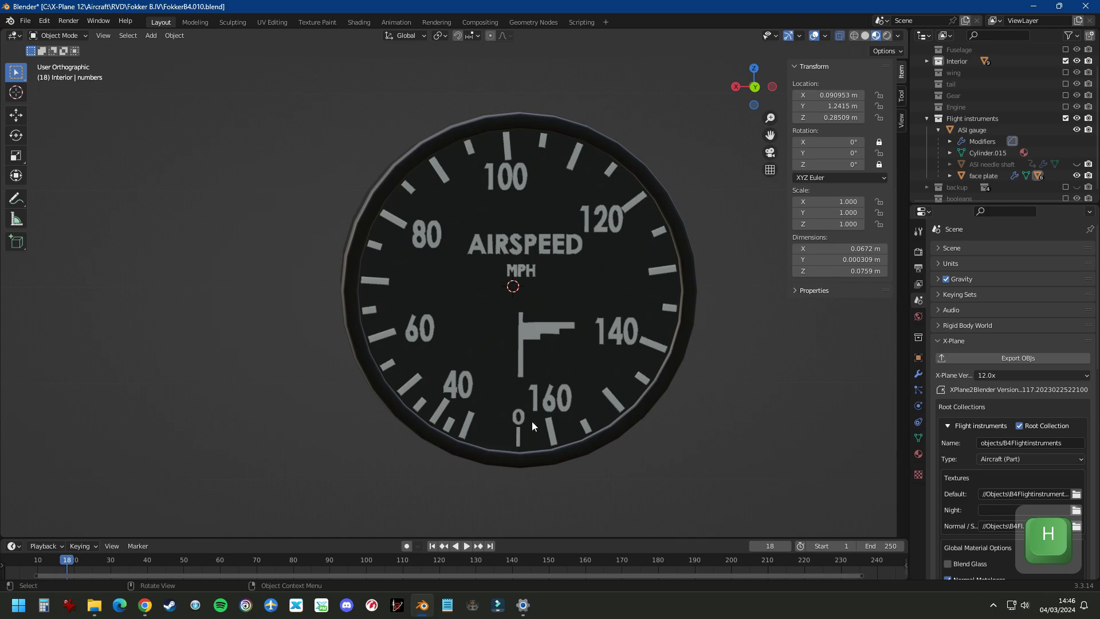
{"action": "scroll", "coordinate": [476, 438], "scroll_direction": "up", "scroll_amount": 4}
{"action": "left_click", "coordinate": [466, 421]}
{"action": "scroll", "coordinate": [486, 428], "scroll_direction": "down", "scroll_amount": 3}
{"action": "key", "text": "h"}
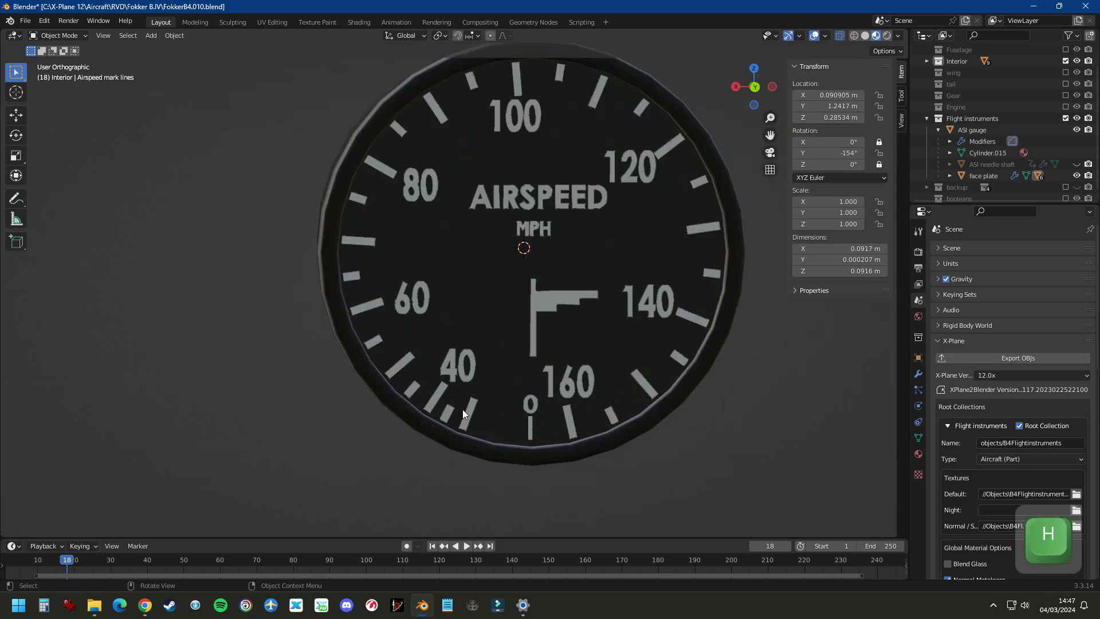
Examine the painted face plate from an angle and check its flat mesh in Edit Mode
{"action": "scroll", "coordinate": [530, 229], "scroll_direction": "down", "scroll_amount": 3}
{"action": "scroll", "coordinate": [553, 260], "scroll_direction": "up", "scroll_amount": 4}
{"action": "scroll", "coordinate": [606, 228], "scroll_direction": "up", "scroll_amount": 2}
{"action": "scroll", "coordinate": [606, 250], "scroll_direction": "down", "scroll_amount": 2}
{"action": "middle_click_drag", "start_coordinate": [606, 249], "coordinate": [588, 277]}
{"action": "scroll", "coordinate": [587, 276], "scroll_direction": "down", "scroll_amount": 3}
{"action": "scroll", "coordinate": [522, 344], "scroll_direction": "up", "scroll_amount": 3}
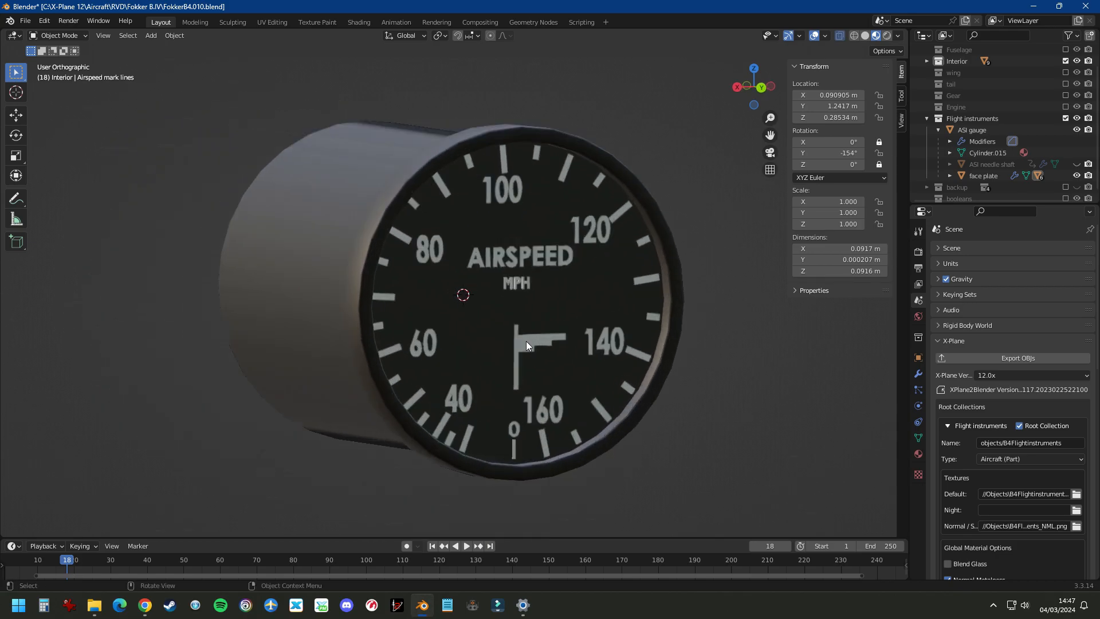
{"action": "left_click", "coordinate": [522, 344]}
{"action": "scroll", "coordinate": [523, 344], "scroll_direction": "up", "scroll_amount": 3}
{"action": "key", "text": "Tab"}
{"action": "scroll", "coordinate": [520, 440], "scroll_direction": "down", "scroll_amount": 2}
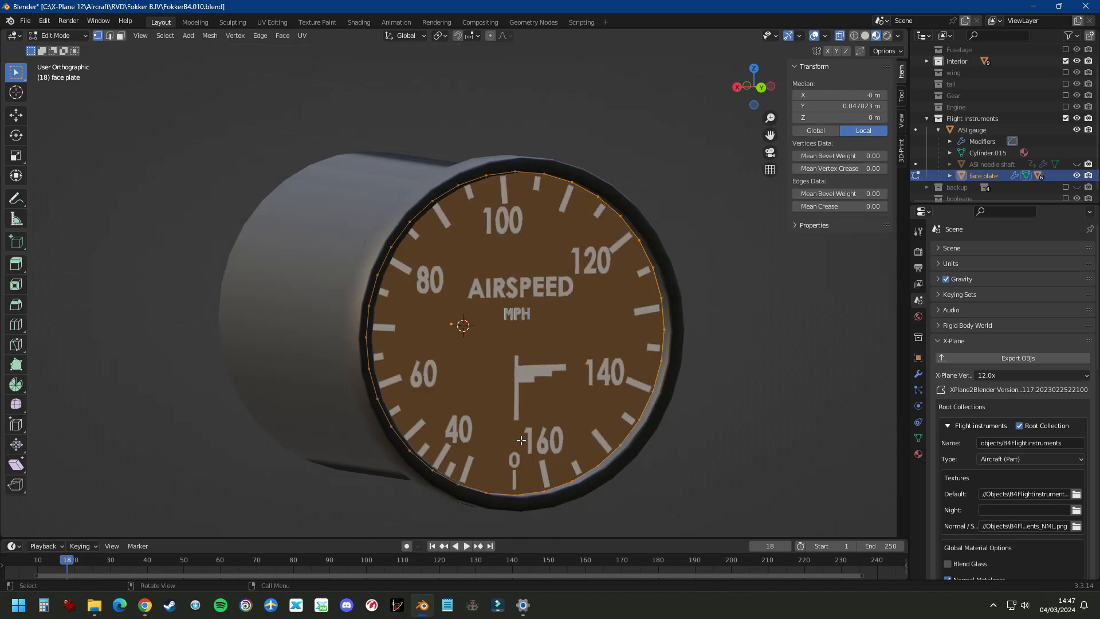
{"action": "key", "text": "Tab"}
Examine the edges of the painted number 100 up close on the face plate
{"action": "scroll", "coordinate": [528, 363], "scroll_direction": "up", "scroll_amount": 1}
{"action": "scroll", "coordinate": [595, 287], "scroll_direction": "down", "scroll_amount": 1}
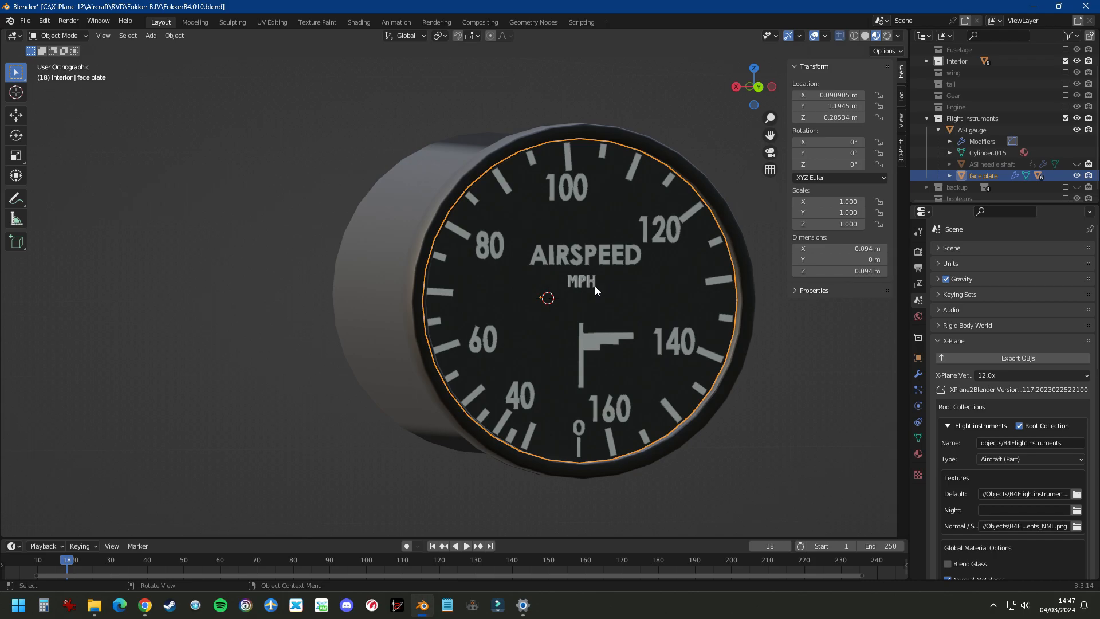
{"action": "scroll", "coordinate": [573, 180], "scroll_direction": "up", "scroll_amount": 1}
{"action": "scroll", "coordinate": [572, 181], "scroll_direction": "up", "scroll_amount": 6}
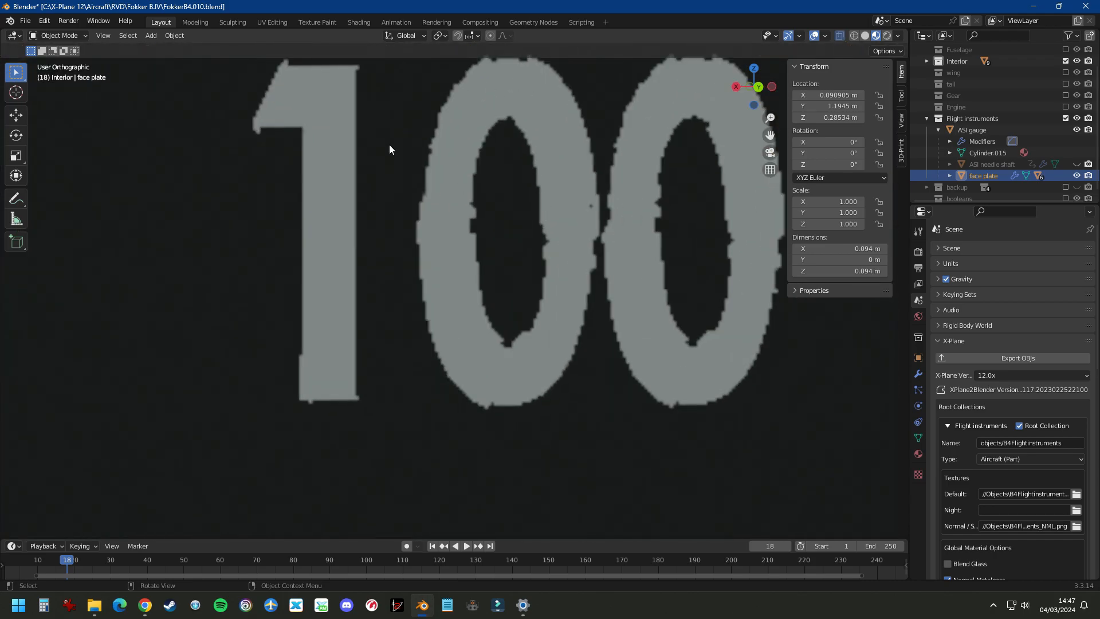
{"action": "scroll", "coordinate": [478, 275], "scroll_direction": "down", "scroll_amount": 7}
{"action": "middle_click_drag", "start_coordinate": [491, 245], "coordinate": [605, 341]}
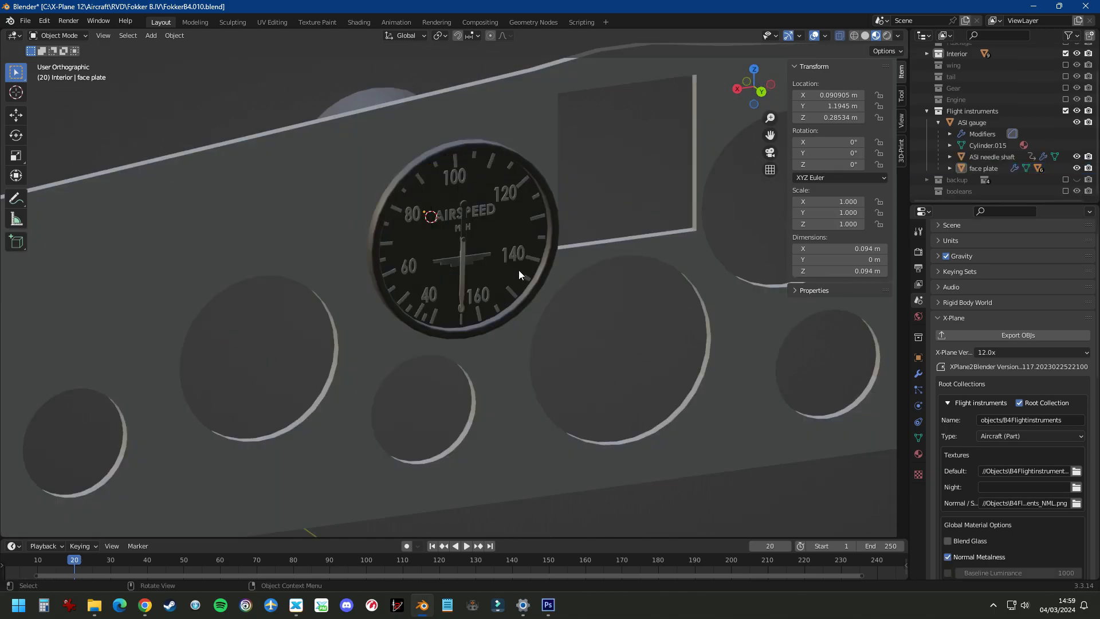
Select the edge loop inside the ASI gauge's front rim and separate it into its own object
{"action": "scroll", "coordinate": [489, 208], "scroll_direction": "up", "scroll_amount": 3}
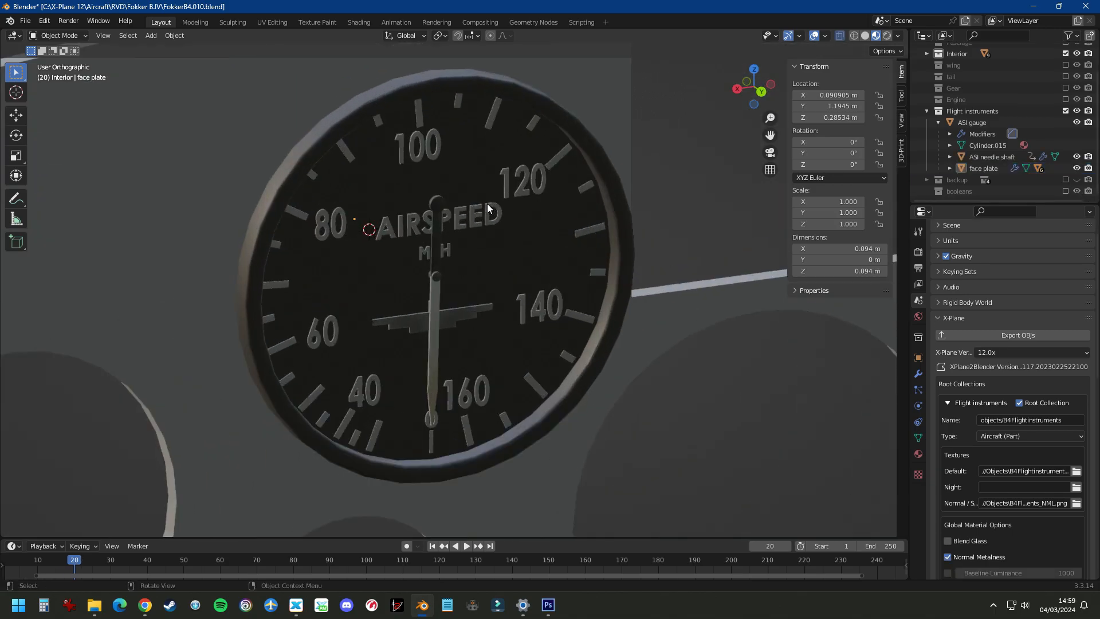
{"action": "scroll", "coordinate": [510, 182], "scroll_direction": "down", "scroll_amount": 2}
{"action": "scroll", "coordinate": [286, 246], "scroll_direction": "down", "scroll_amount": 3}
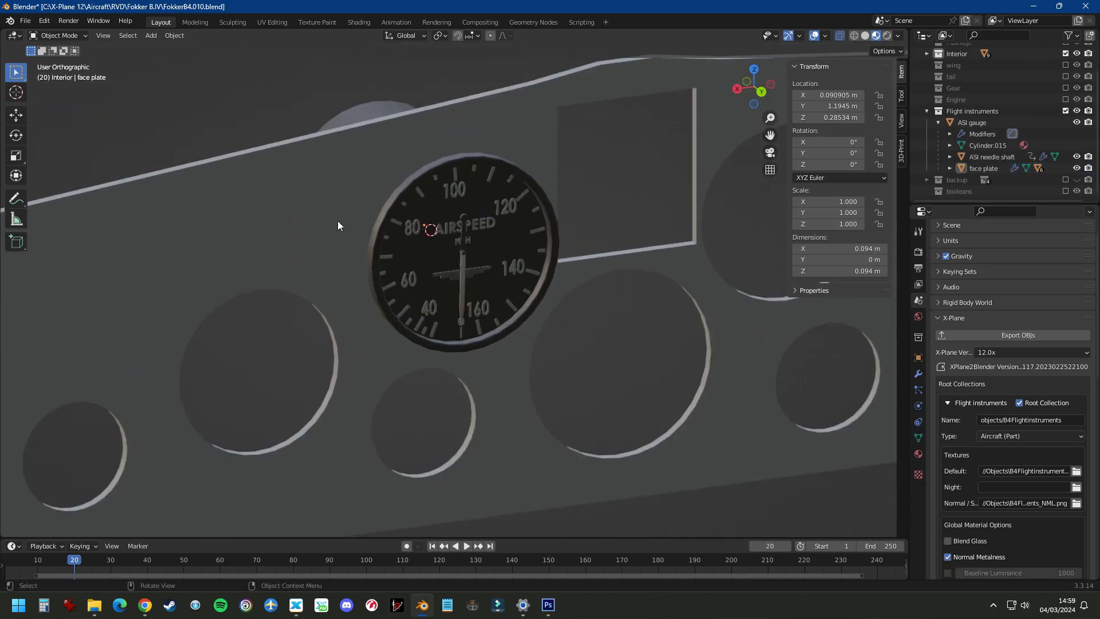
{"action": "scroll", "coordinate": [343, 226], "scroll_direction": "up", "scroll_amount": 5}
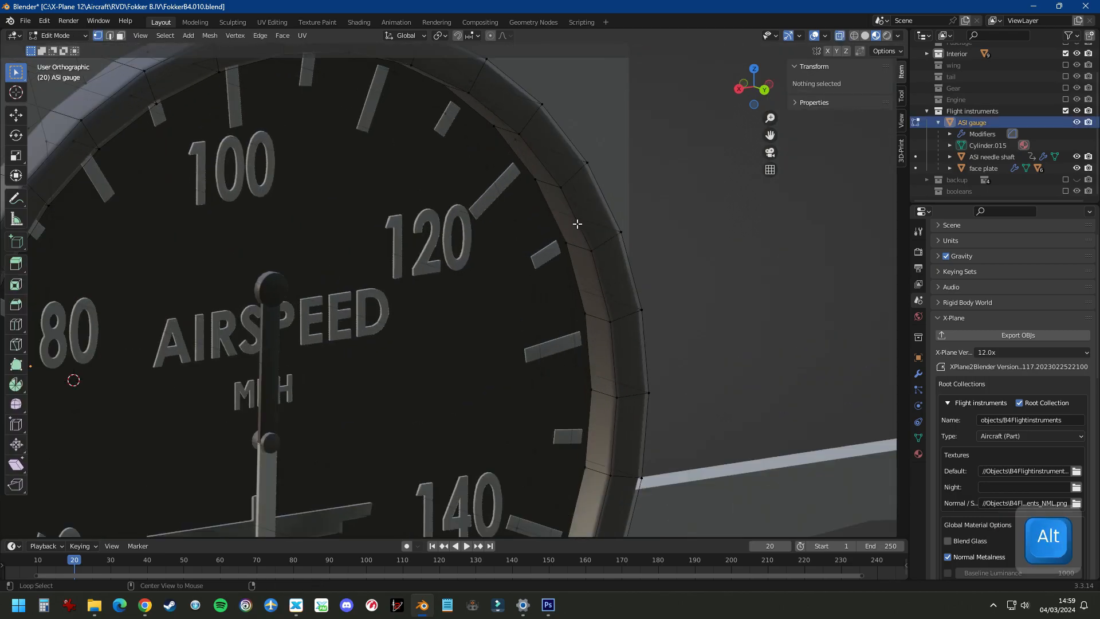
{"action": "left_click", "coordinate": [577, 223], "text": "alt"}
{"action": "scroll", "coordinate": [652, 195], "scroll_direction": "down", "scroll_amount": 3}
{"action": "key", "text": "p"}
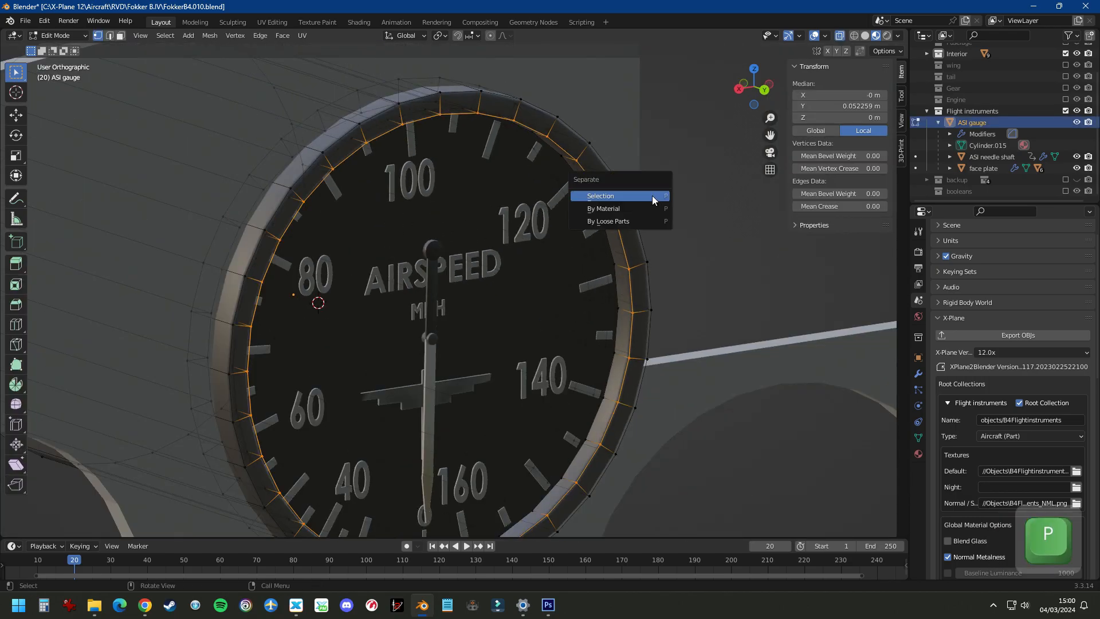
{"action": "left_click", "coordinate": [652, 195]}
{"action": "middle_click_drag", "start_coordinate": [651, 191], "coordinate": [704, 184]}
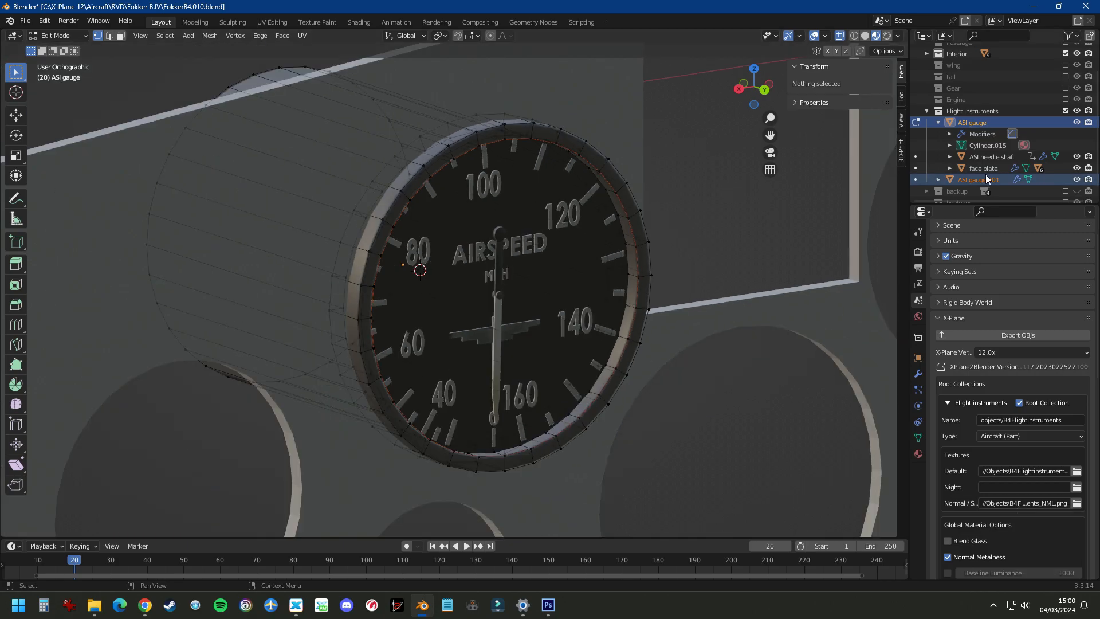
Rename the separated ring as ASI gauge glass and return to Object Mode
{"action": "double_click", "coordinate": [972, 180]}
{"action": "double_click", "coordinate": [973, 176]}
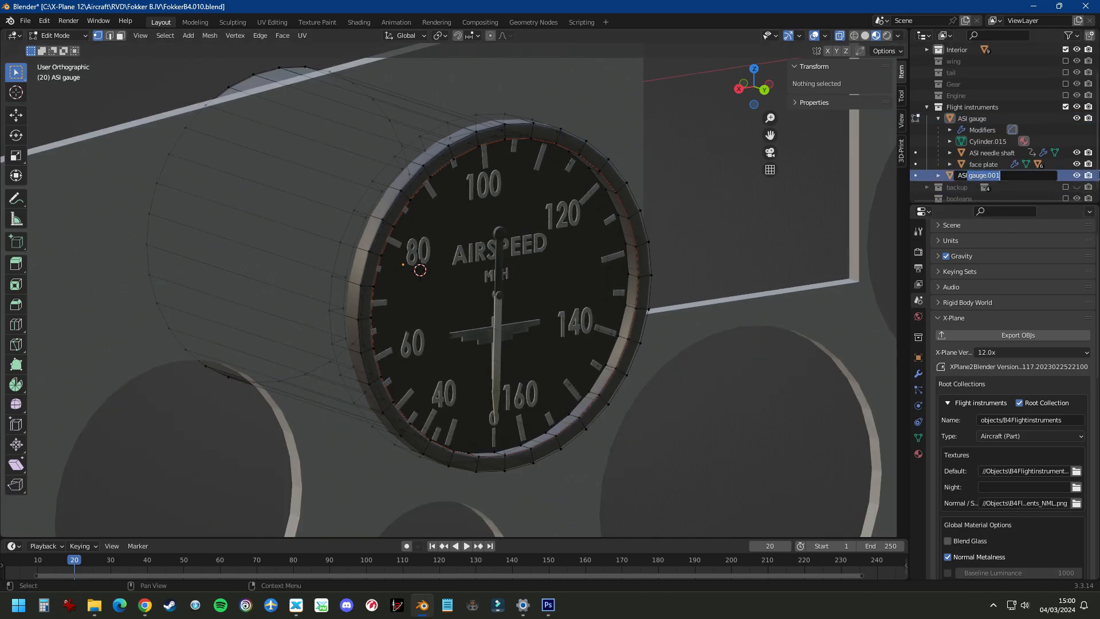
{"action": "type", "text": "gauge"}
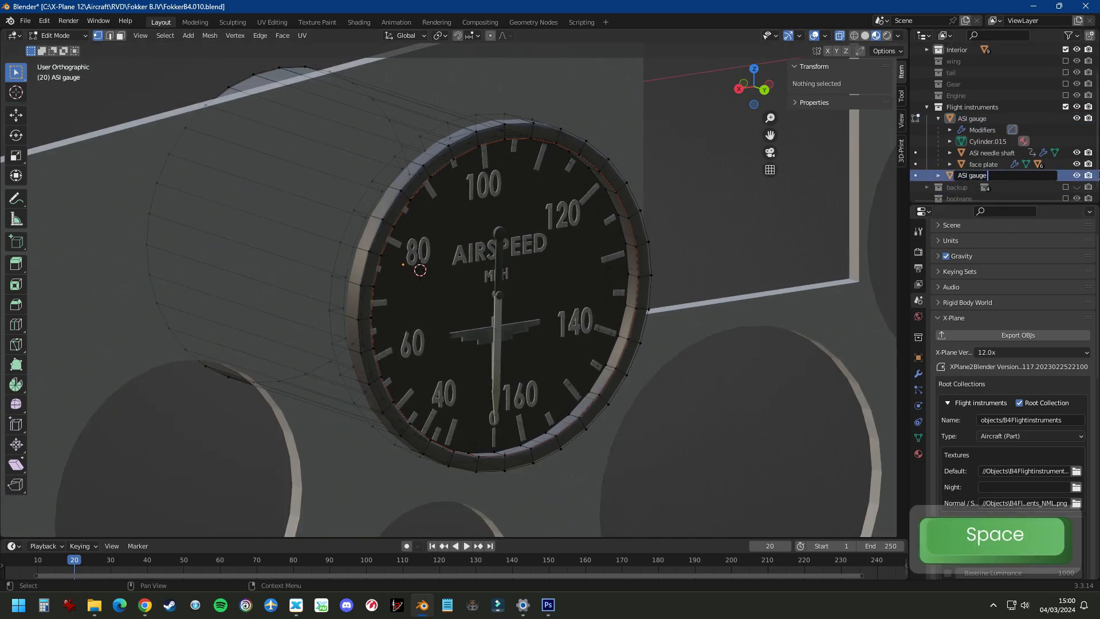
{"action": "type", "text": " glass"}
{"action": "key", "text": "Return"}
{"action": "key", "text": "Tab"}
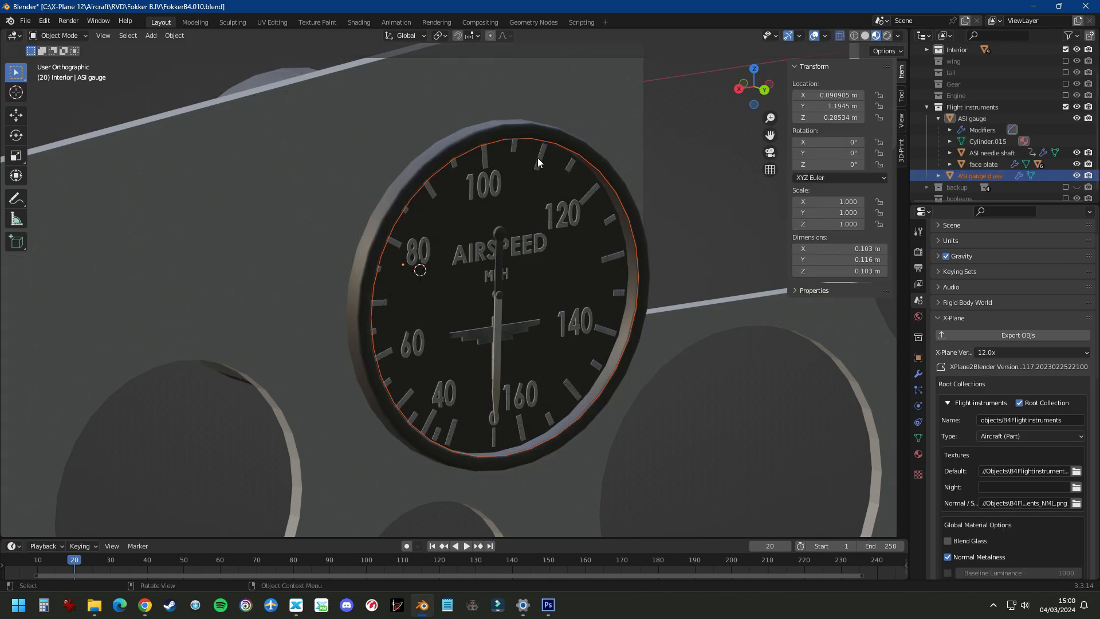
Parent the ASI gauge glass to the ASI gauge as Object
{"action": "left_click", "coordinate": [653, 252], "text": "shift"}
{"action": "key", "text": "ctrl+p"}
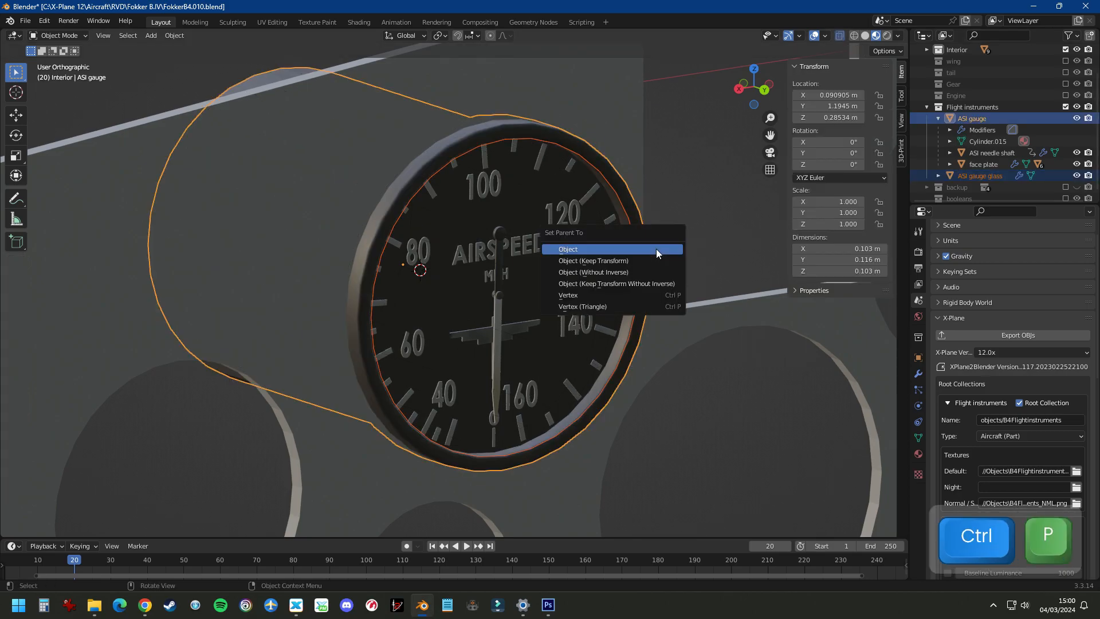
{"action": "left_click", "coordinate": [655, 249]}
Fill the glass ring with a face and move the glass about -0.002 m along the global Y axis
{"action": "left_click", "coordinate": [558, 169]}
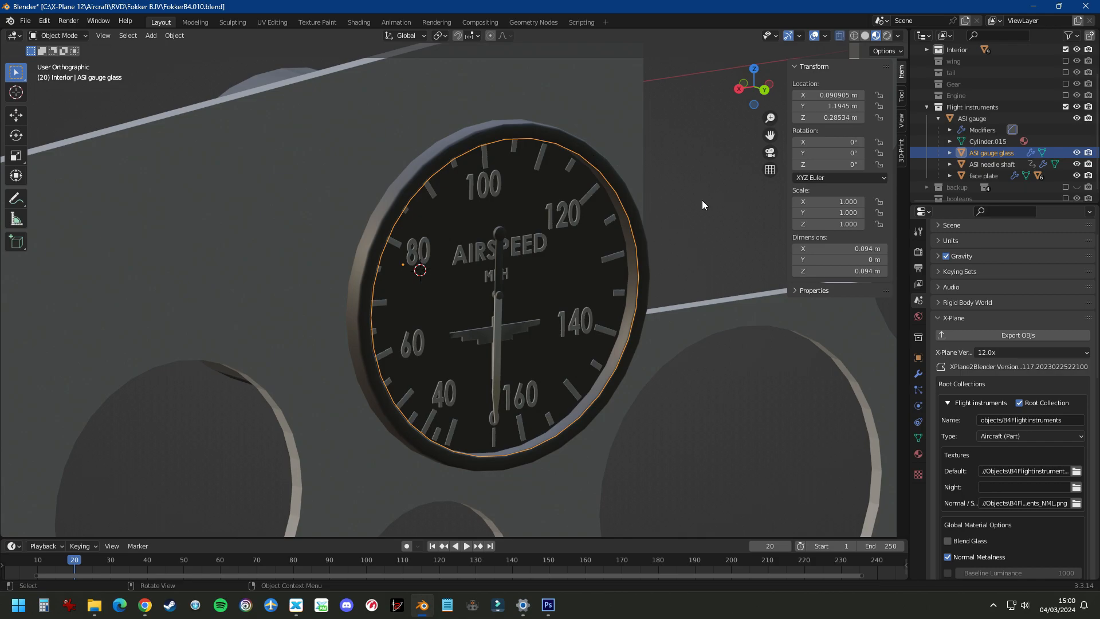
{"action": "key", "text": "Tab"}
{"action": "key", "text": "a"}
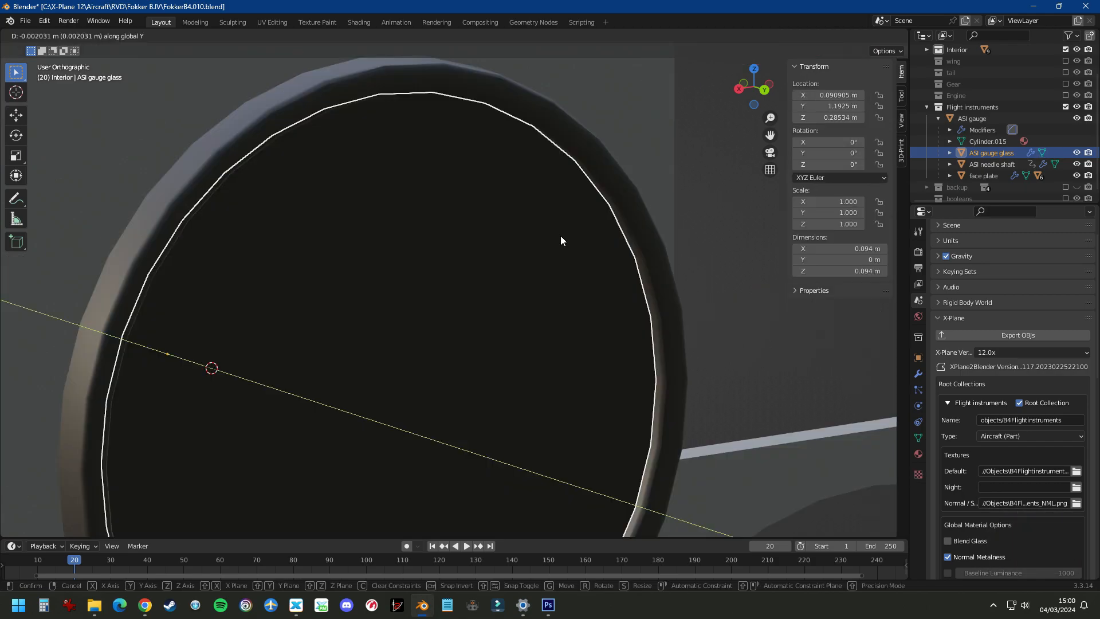
{"action": "left_click", "coordinate": [561, 235]}
{"action": "scroll", "coordinate": [585, 224], "scroll_direction": "down", "scroll_amount": 4}
{"action": "key", "text": "Tab"}
{"action": "key", "text": "Tab"}
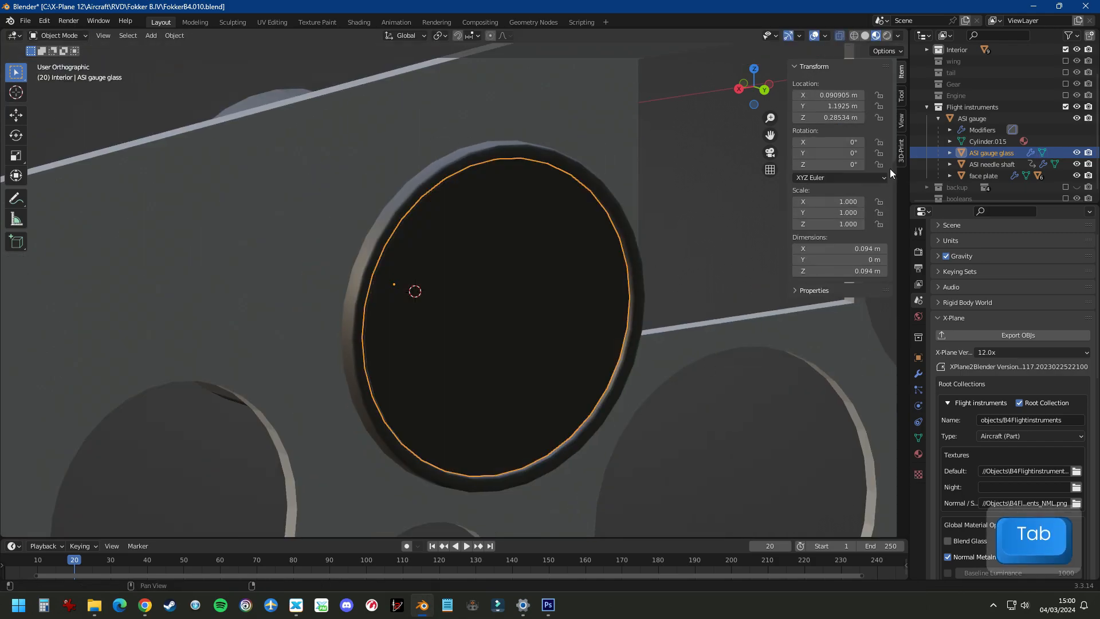
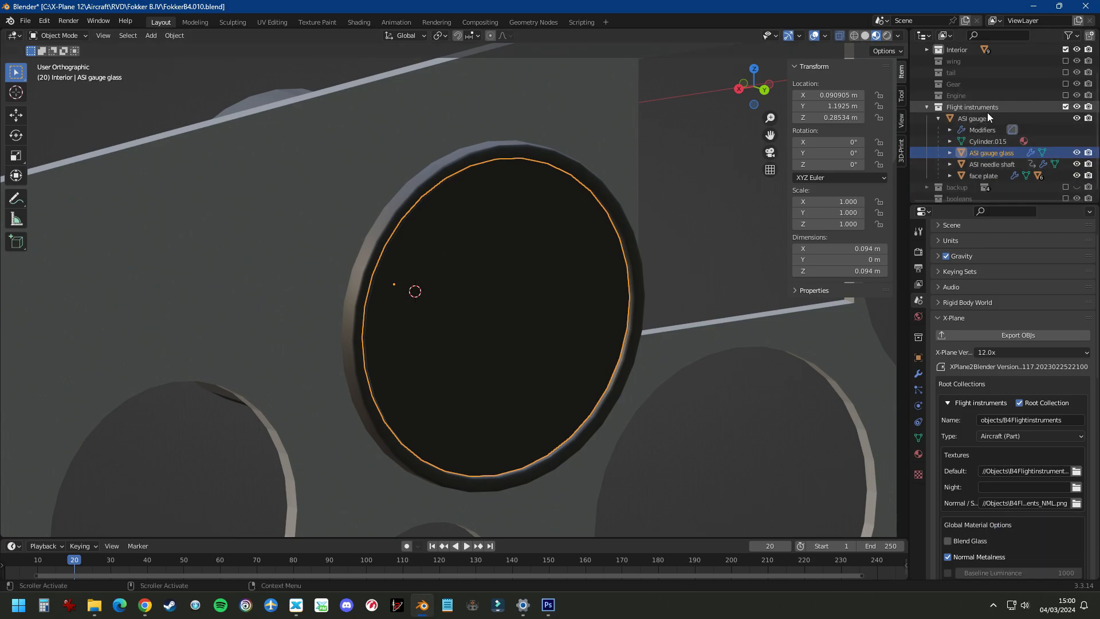
Create a new scene collection named Gauges glass and move the ASI gauge glass into it
{"action": "scroll", "coordinate": [987, 111], "scroll_direction": "up", "scroll_amount": 3}
{"action": "right_click", "coordinate": [939, 51]}
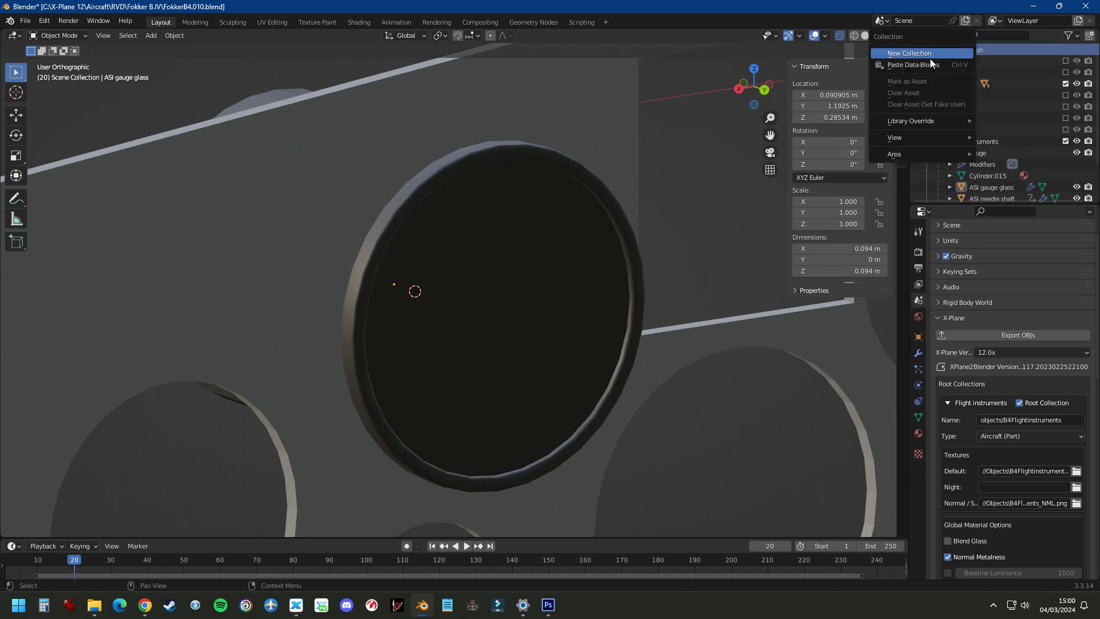
{"action": "left_click", "coordinate": [919, 54]}
{"action": "scroll", "coordinate": [951, 143], "scroll_direction": "down", "scroll_amount": 3}
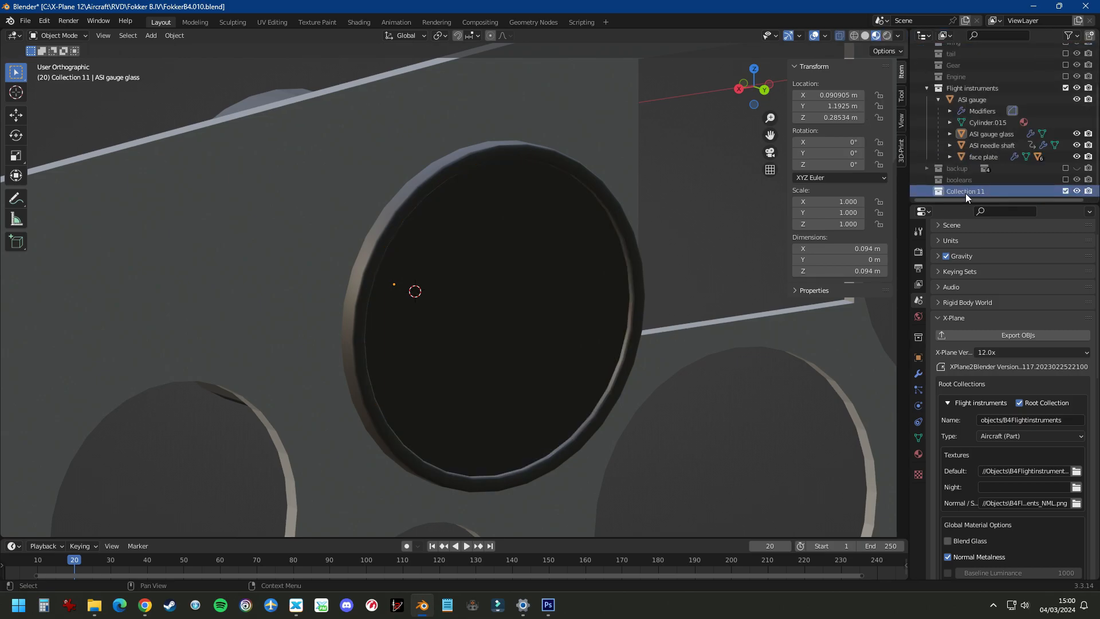
{"action": "double_click", "coordinate": [965, 191]}
{"action": "type", "text": "Gauges gl"}
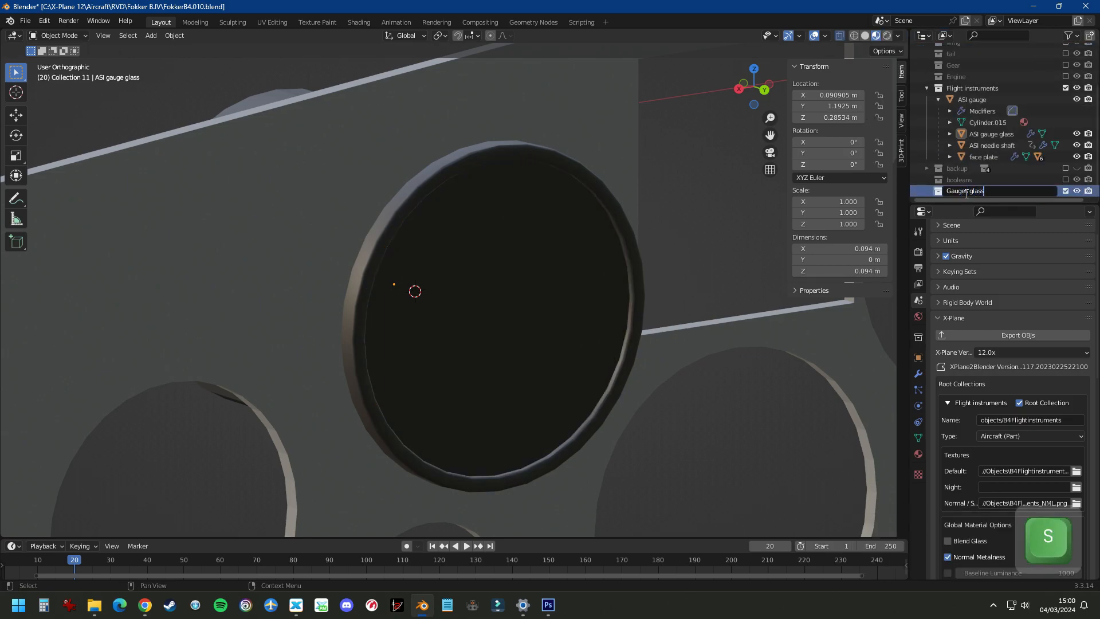
{"action": "type", "text": "ass"}
{"action": "key", "text": "Return"}
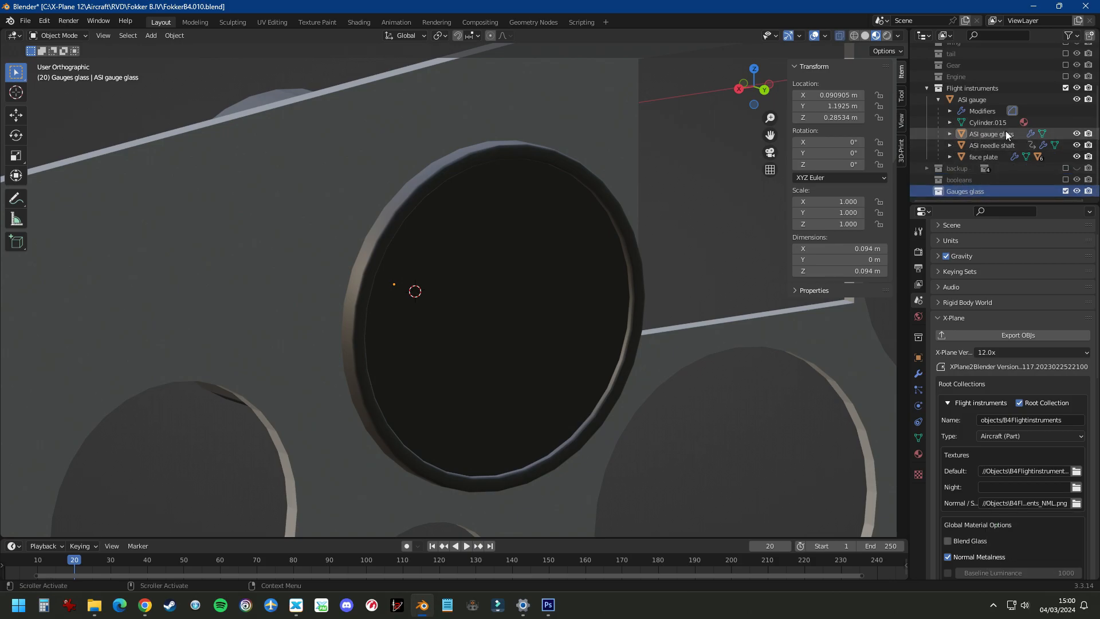
{"action": "left_click_drag", "start_coordinate": [990, 137], "coordinate": [965, 191]}
Make the Gauges glass collection an X-Plane root collection named objects/B4Gaugeglass and enable Blend Glass for it
{"action": "scroll", "coordinate": [1027, 514], "scroll_direction": "down", "scroll_amount": 7}
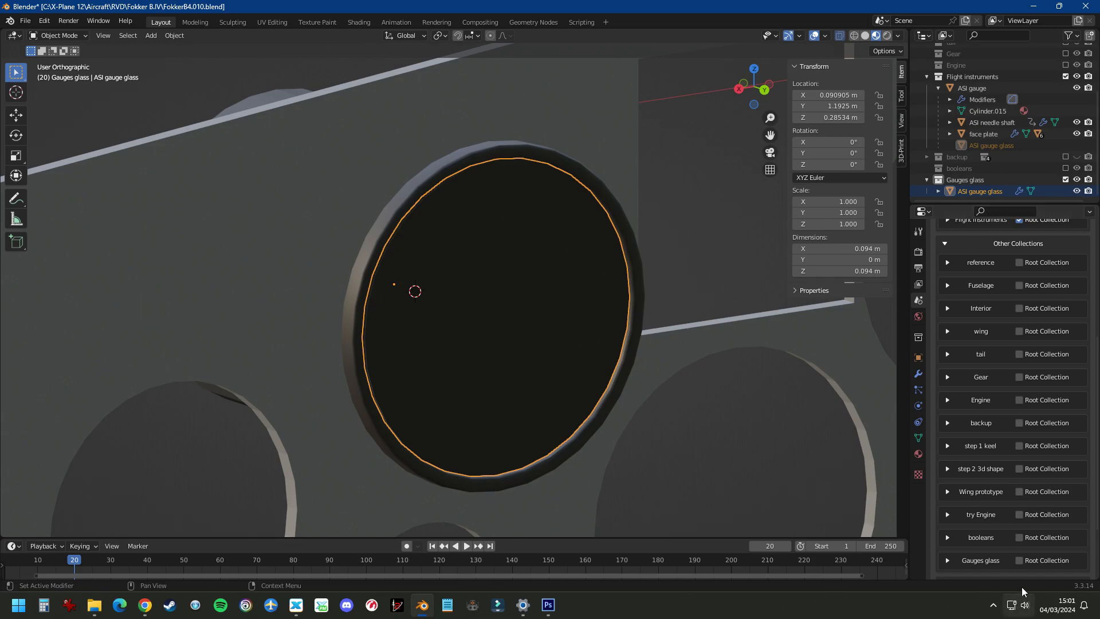
{"action": "left_click", "coordinate": [1019, 562]}
{"action": "type", "text": "e"}
{"action": "type", "text": "glass"}
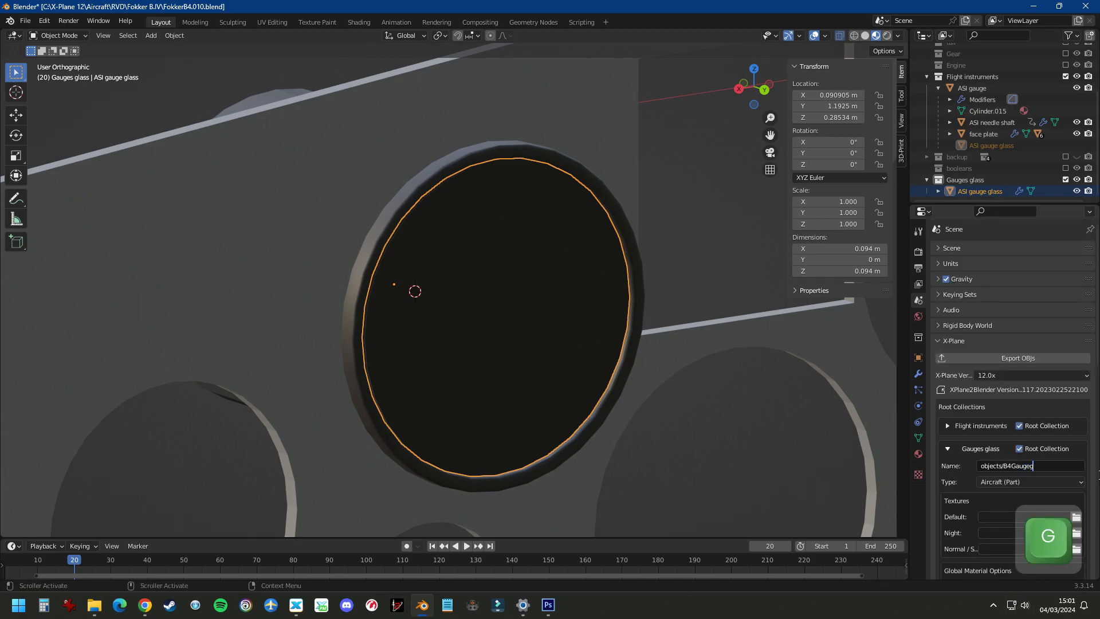
{"action": "key", "text": "Return"}
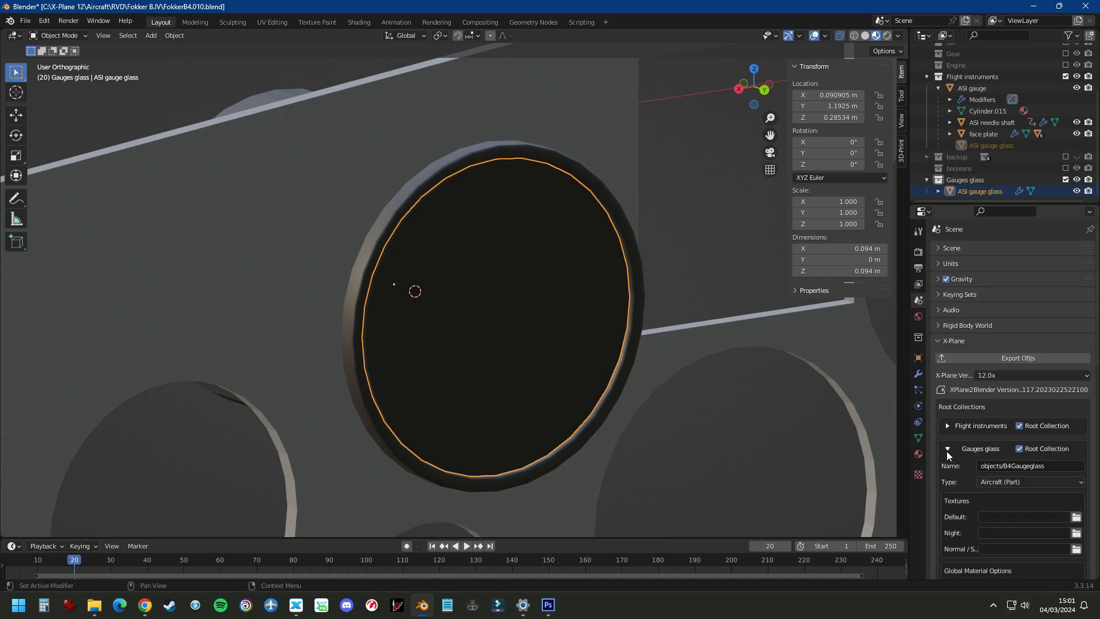
{"action": "scroll", "coordinate": [971, 510], "scroll_direction": "down", "scroll_amount": 5}
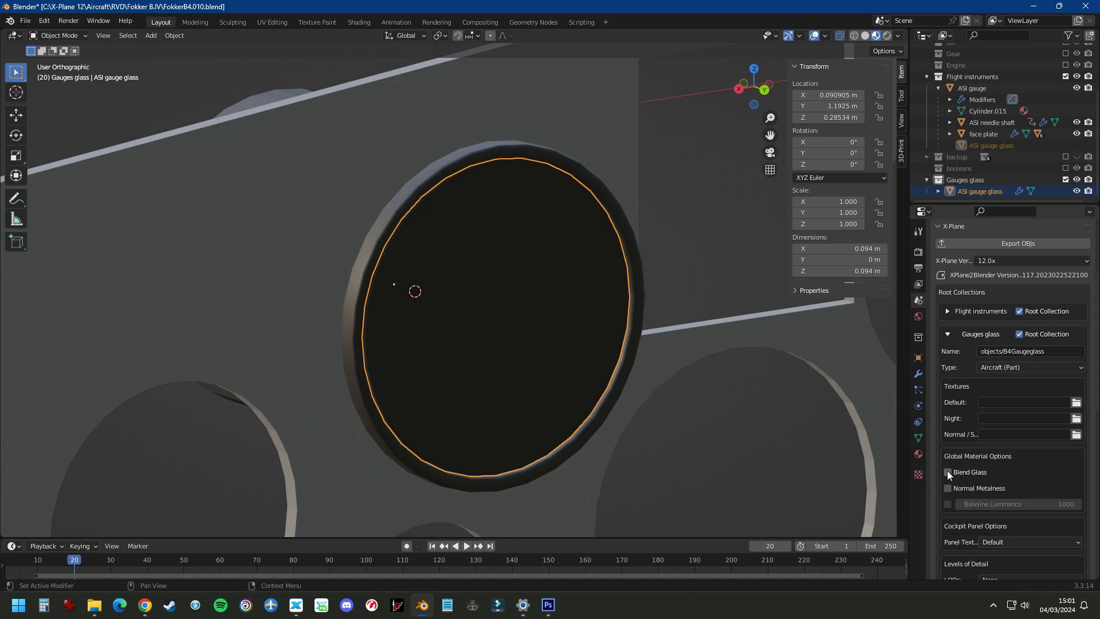
Give the ASI gauge glass a new material named Gaugeglass with a light blue base color
{"action": "left_click", "coordinate": [918, 453]}
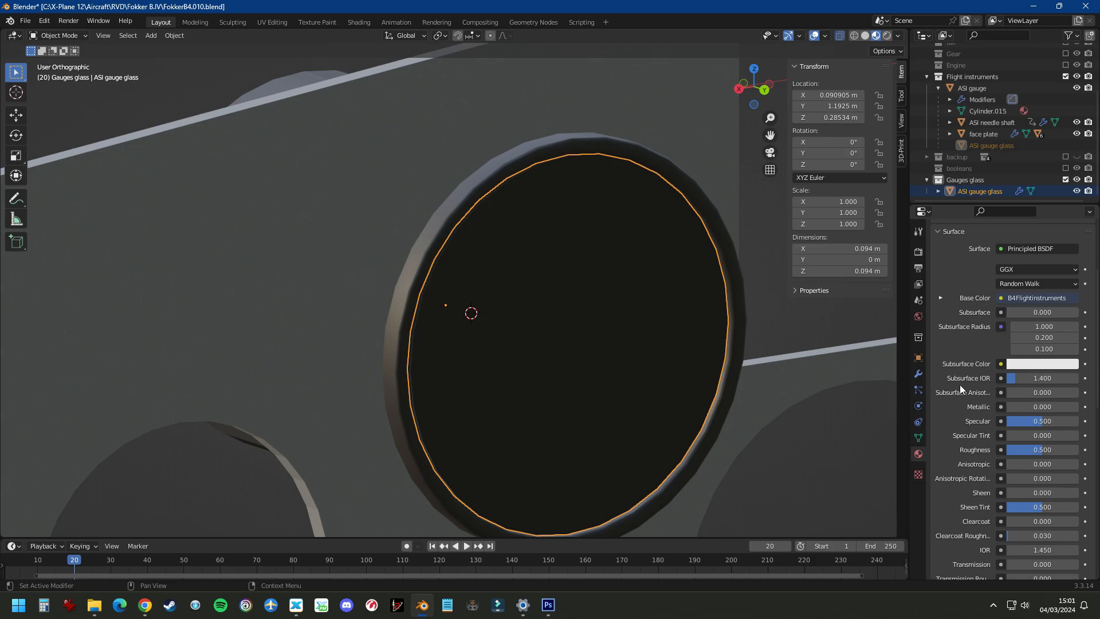
{"action": "left_click", "coordinate": [976, 308]}
{"action": "double_click", "coordinate": [974, 254]}
{"action": "type", "text": "Gaug"}
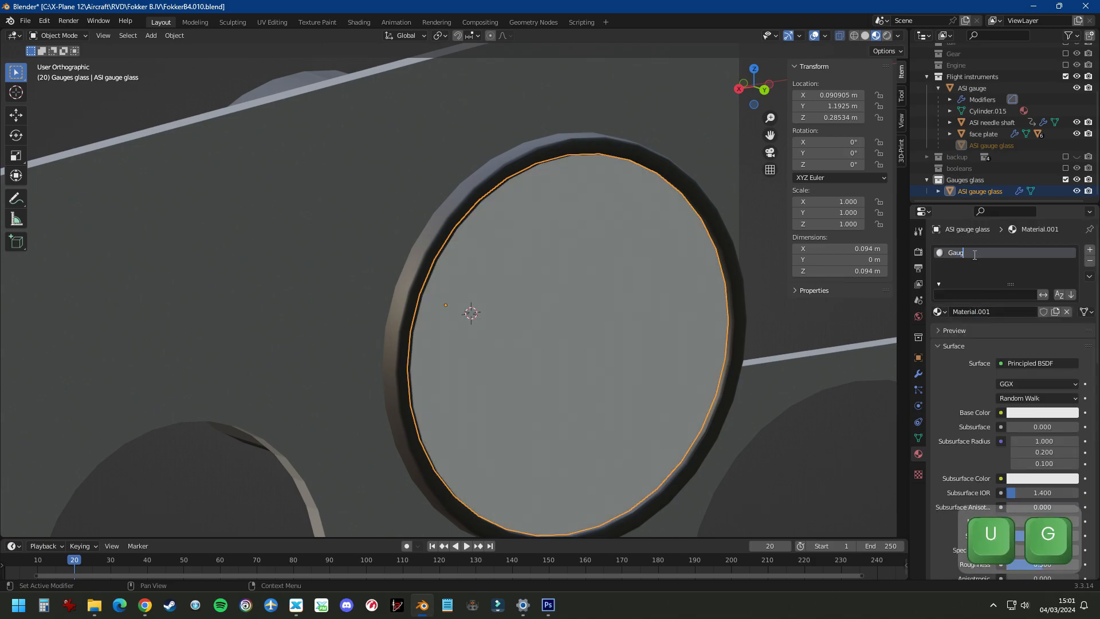
{"action": "type", "text": "eglass"}
{"action": "key", "text": "Return"}
Project the glass face's UVs from the back view within bounds, then scale and place them in the texture's upper-left corner
{"action": "key", "text": "u"}
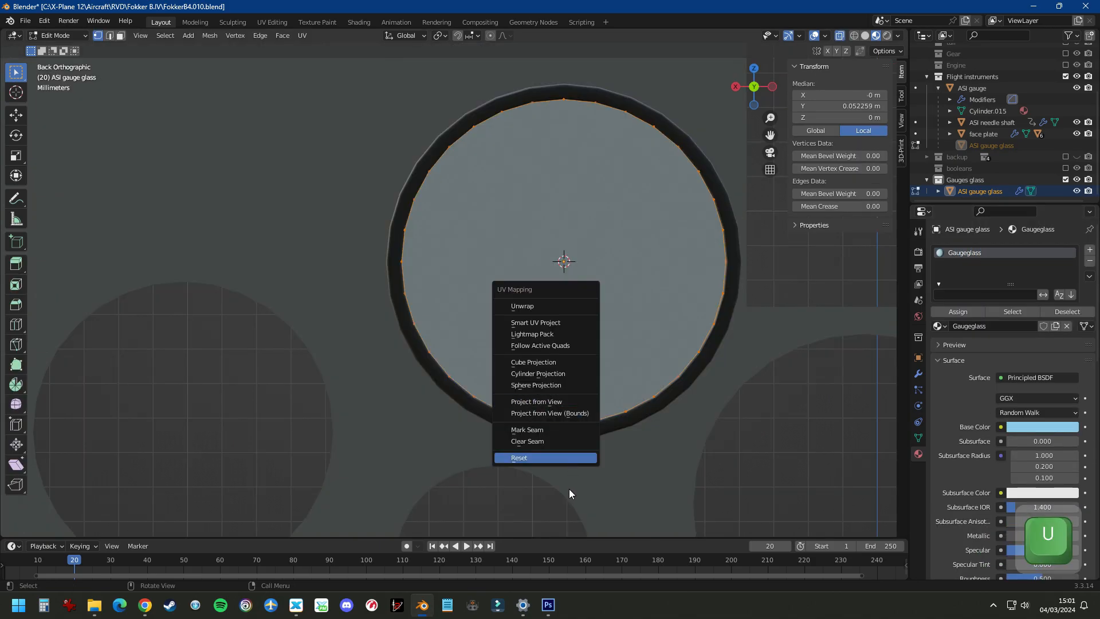
{"action": "left_click", "coordinate": [534, 413]}
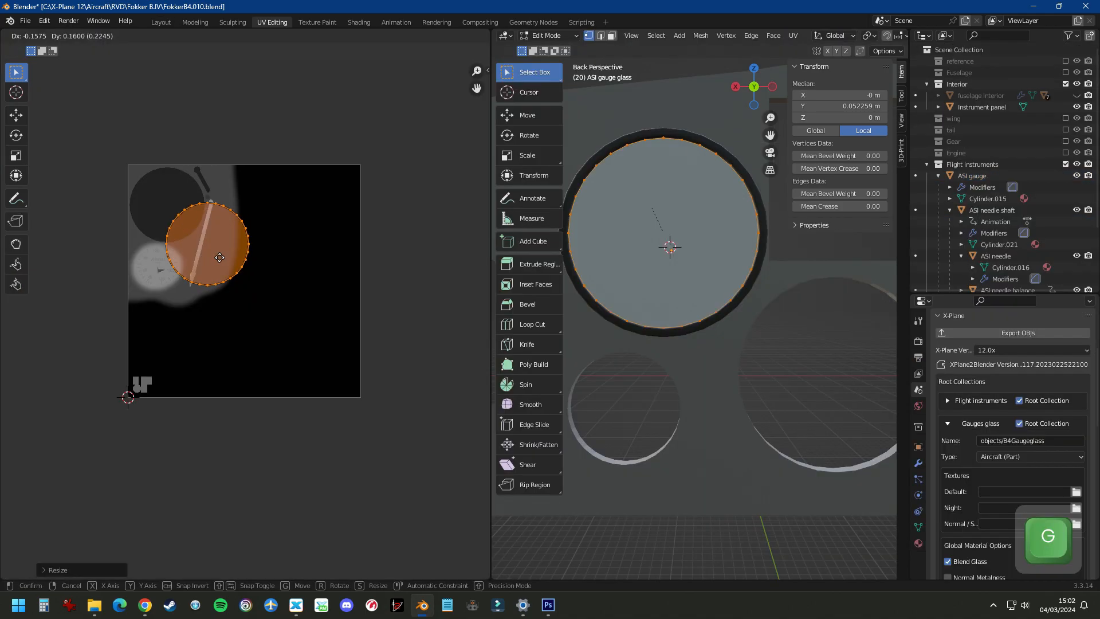
{"action": "key", "text": "g"}
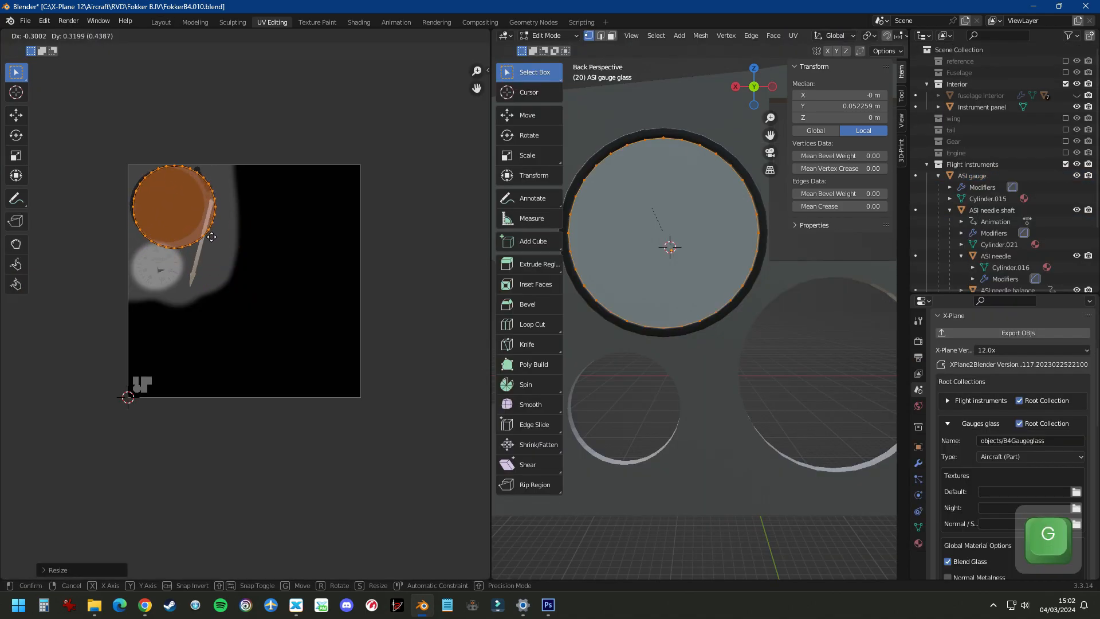
{"action": "key", "text": "s"}
{"action": "left_click", "coordinate": [318, 184]}
{"action": "scroll", "coordinate": [258, 223], "scroll_direction": "down", "scroll_amount": 3}
{"action": "key", "text": "Tab"}
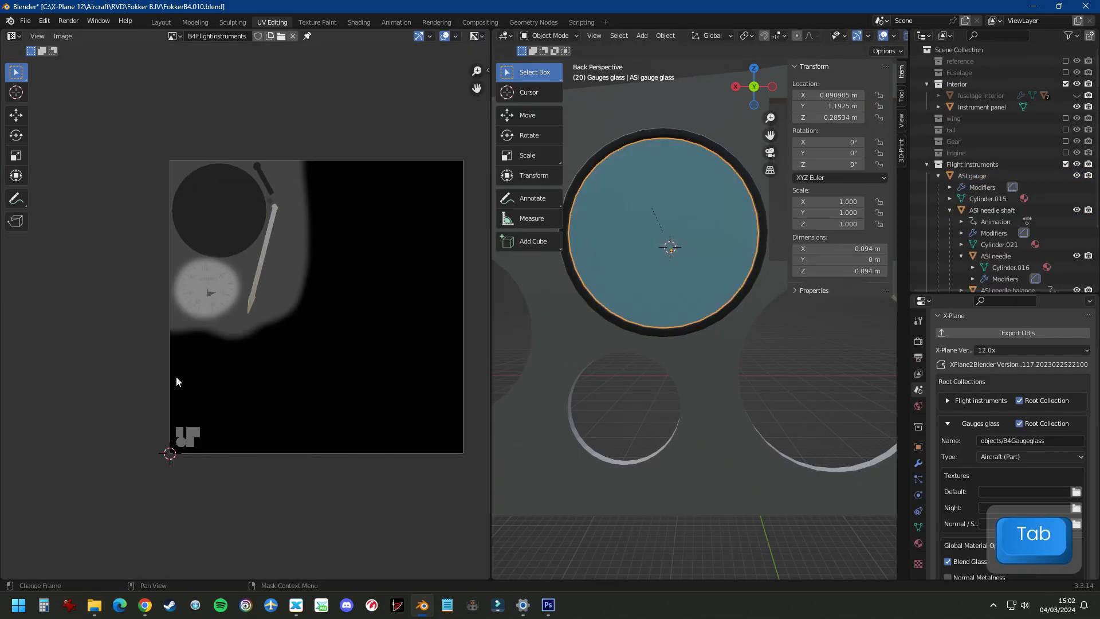
Add an Image Texture node with a new 4096 px image named B4gaugeglass and connect its Color to the Base Color
{"action": "left_click", "coordinate": [359, 21]}
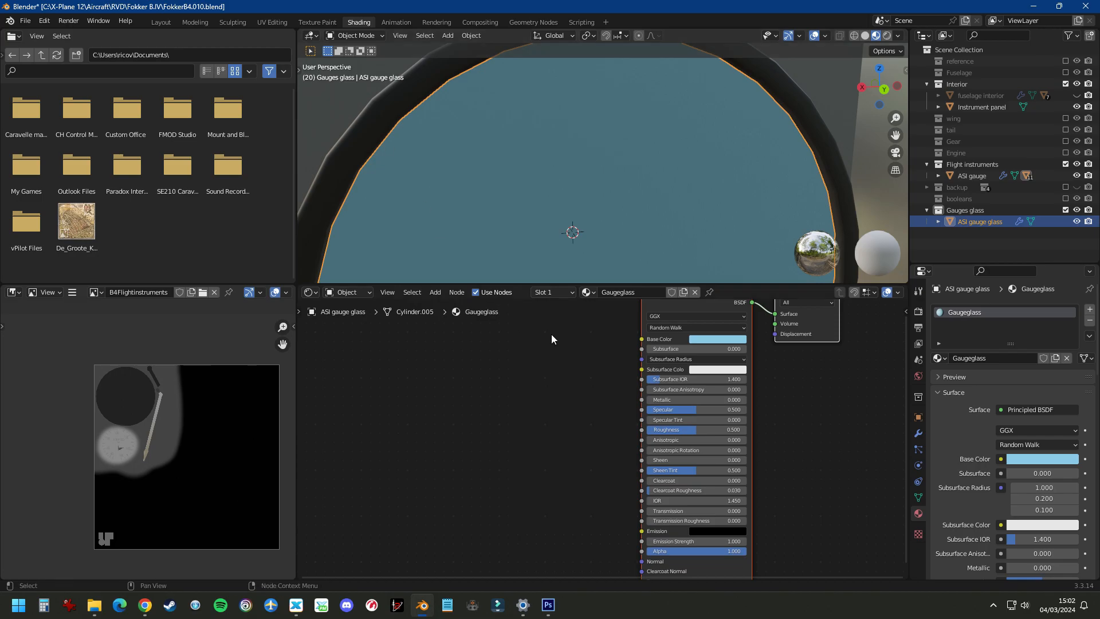
{"action": "left_click", "coordinate": [435, 292]}
{"action": "mouse_move", "coordinate": [459, 359]}
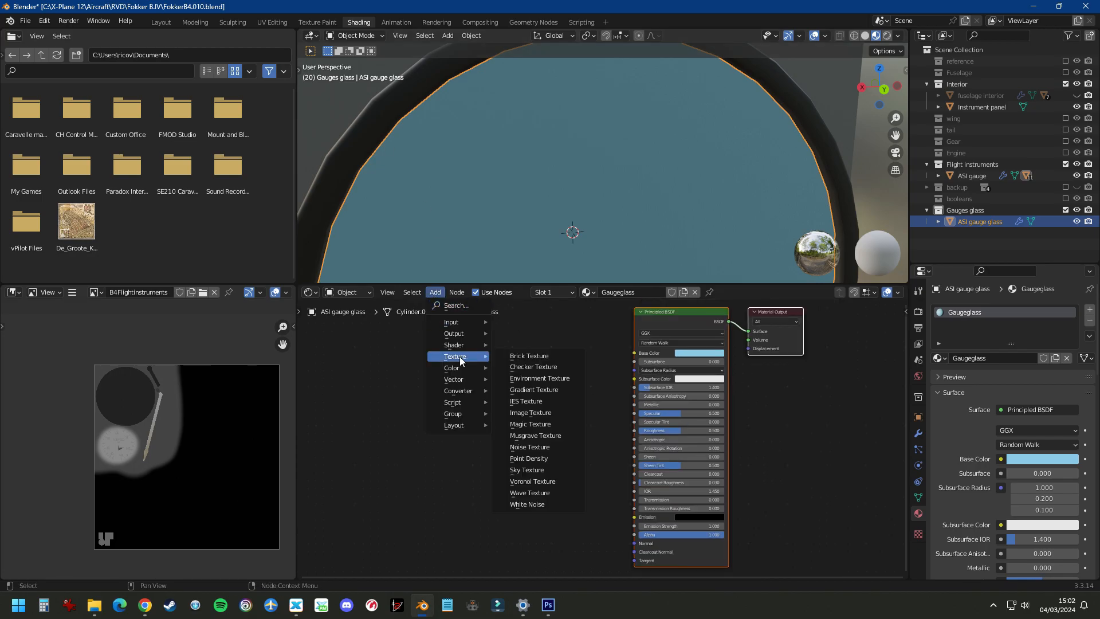
{"action": "left_click", "coordinate": [530, 413]}
{"action": "left_click", "coordinate": [506, 394]}
{"action": "left_click", "coordinate": [507, 395]}
{"action": "left_click", "coordinate": [551, 414]}
{"action": "type", "text": "B4gauge"}
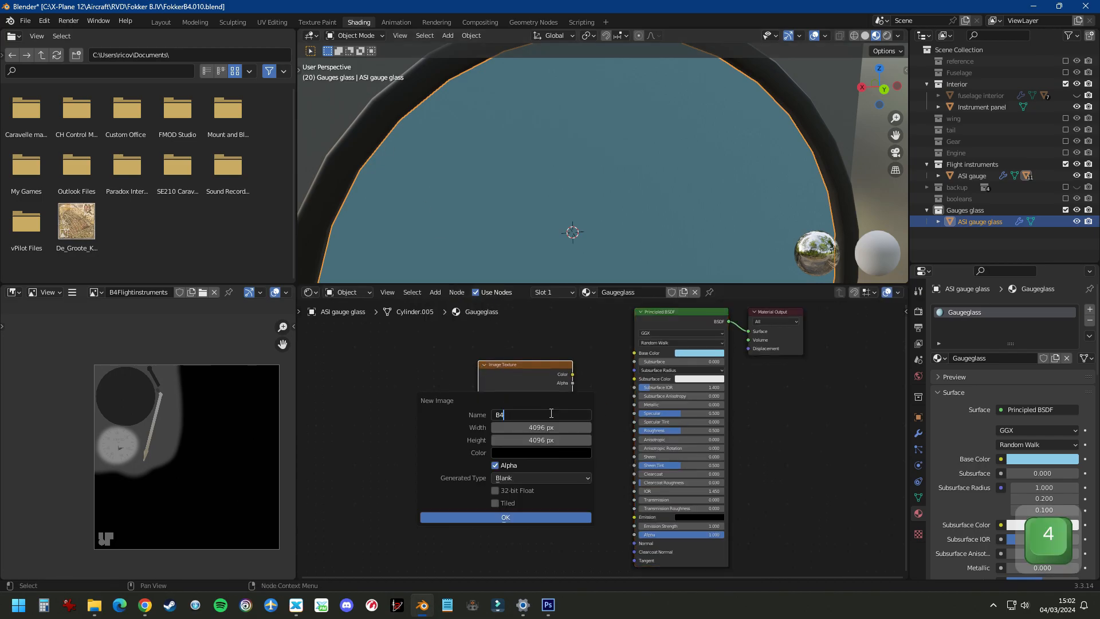
{"action": "type", "text": "glass"}
{"action": "key", "text": "Return"}
{"action": "left_click_drag", "start_coordinate": [572, 374], "coordinate": [633, 355]}
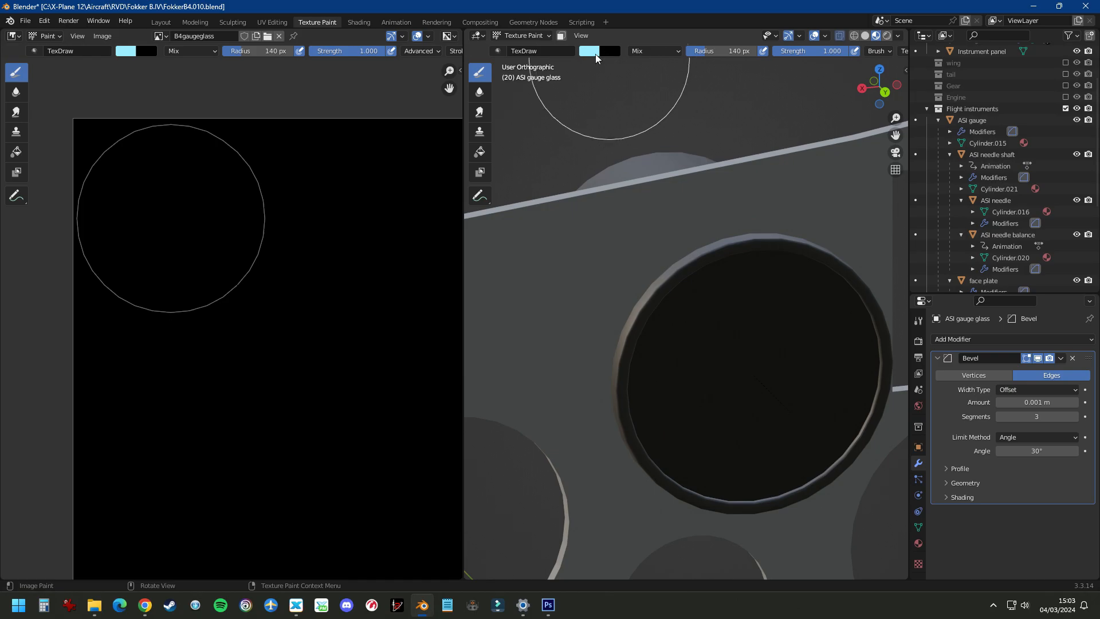
Check the face orientation of the ASI gauge glass in Edit Mode and flip its normals
{"action": "scroll", "coordinate": [1002, 189], "scroll_direction": "down", "scroll_amount": 3}
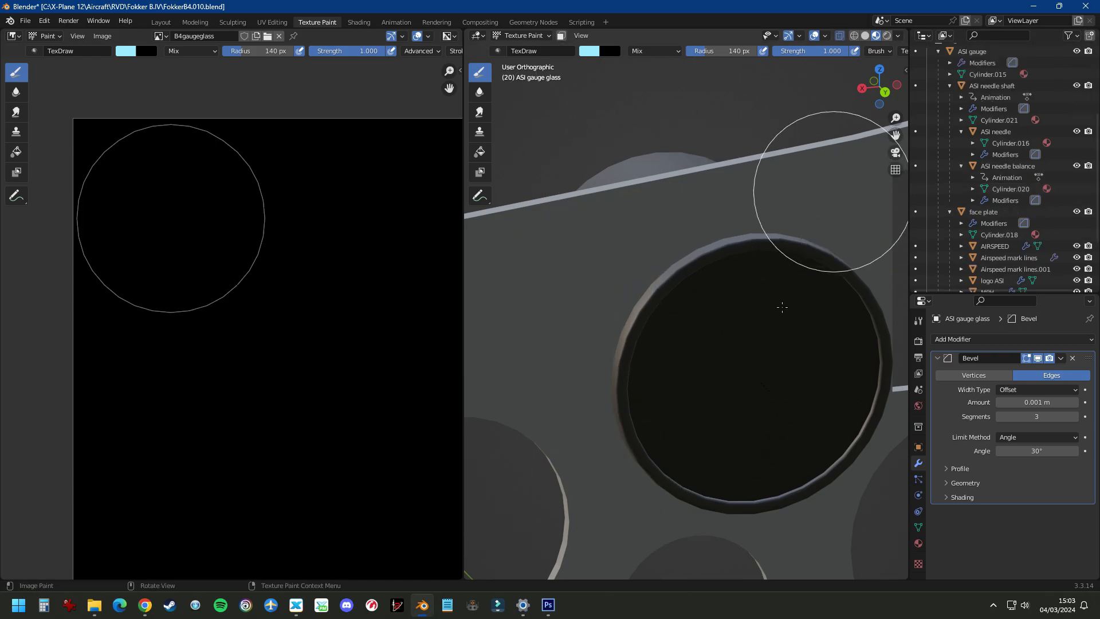
{"action": "left_click", "coordinate": [197, 21]}
{"action": "key", "text": "Tab"}
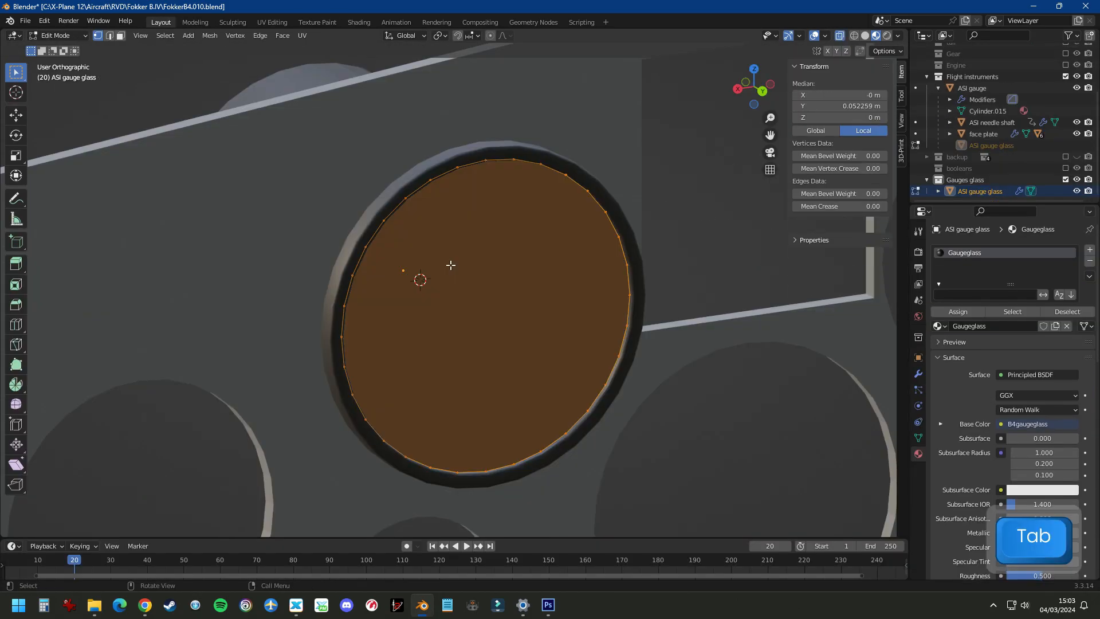
{"action": "key", "text": "a"}
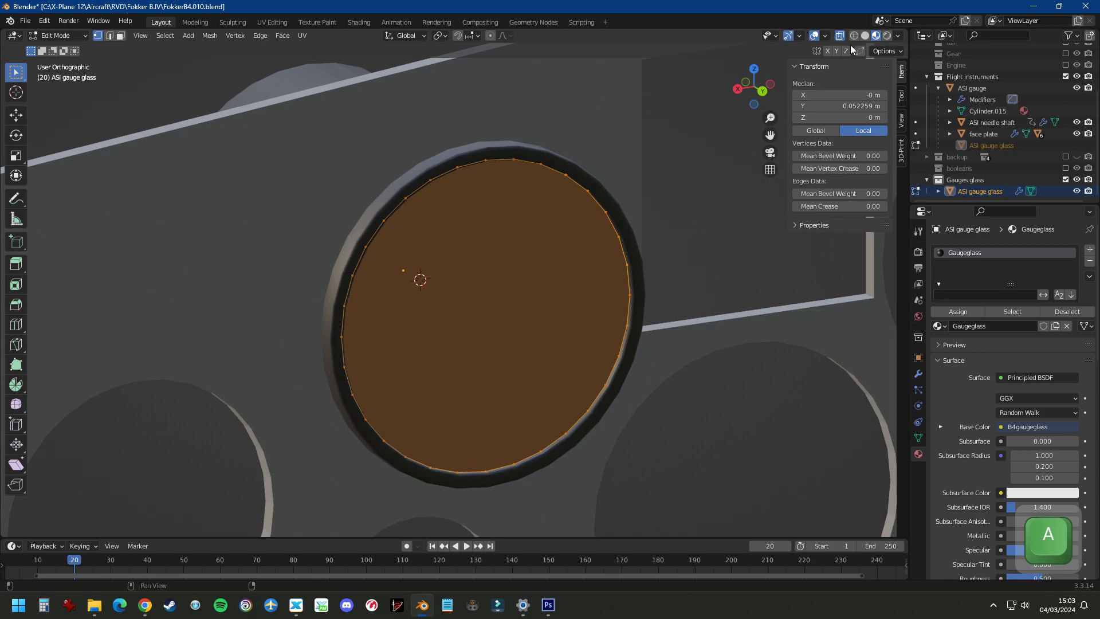
{"action": "left_click", "coordinate": [825, 35]}
{"action": "left_click", "coordinate": [771, 269]}
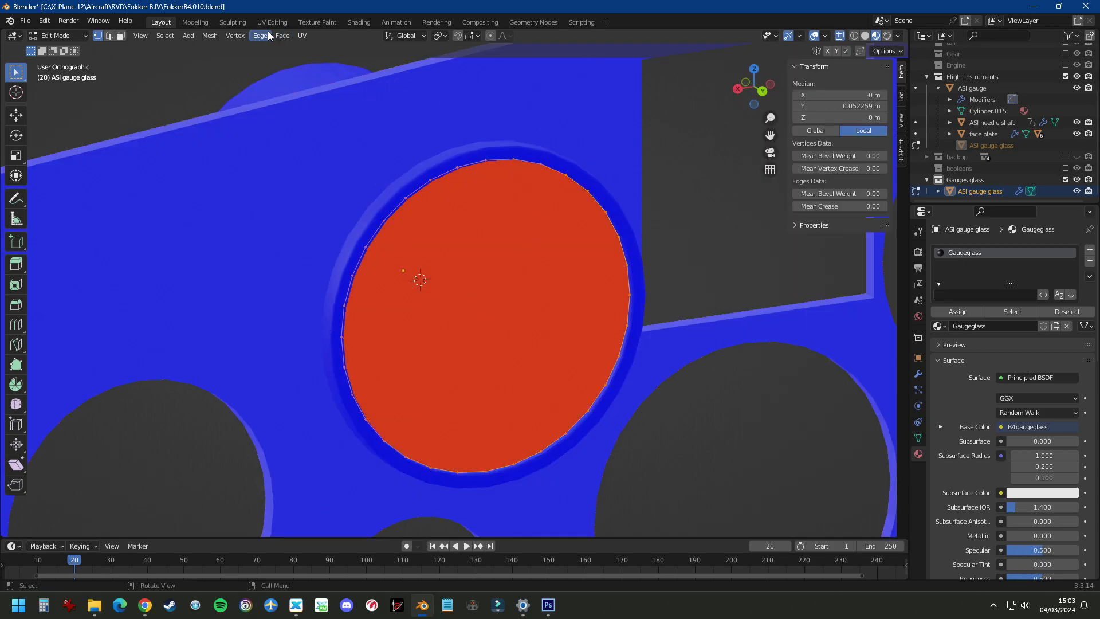
{"action": "left_click", "coordinate": [213, 36]}
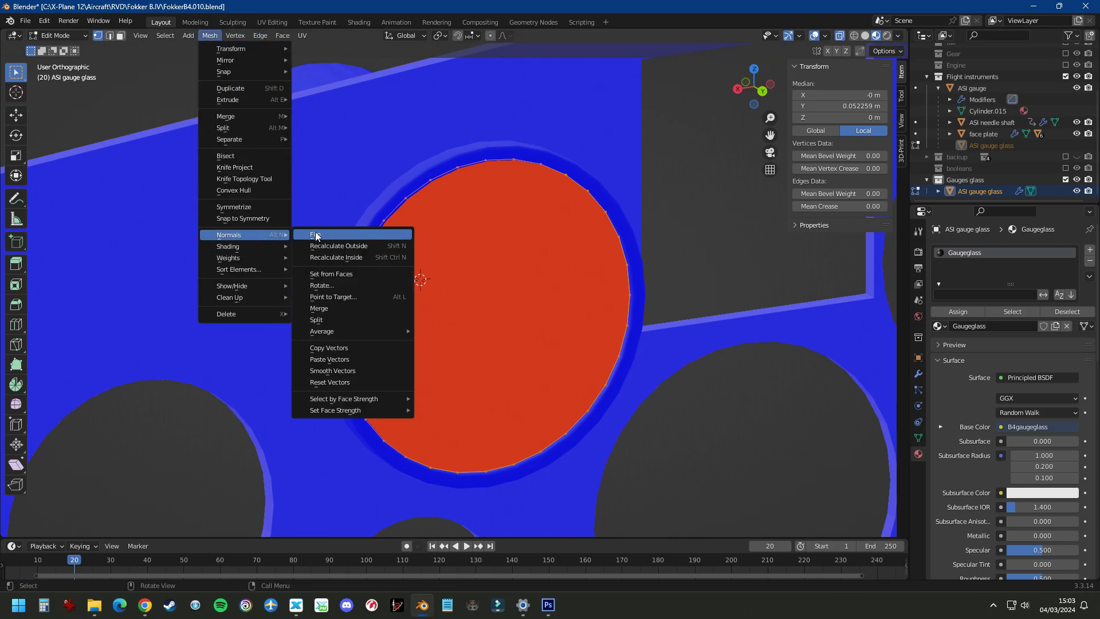
{"action": "left_click", "coordinate": [318, 235]}
Paint the whole glass face light blue in Texture Paint and save the image as B4gaugeglass.png in the Objects folder
{"action": "left_click", "coordinate": [330, 23]}
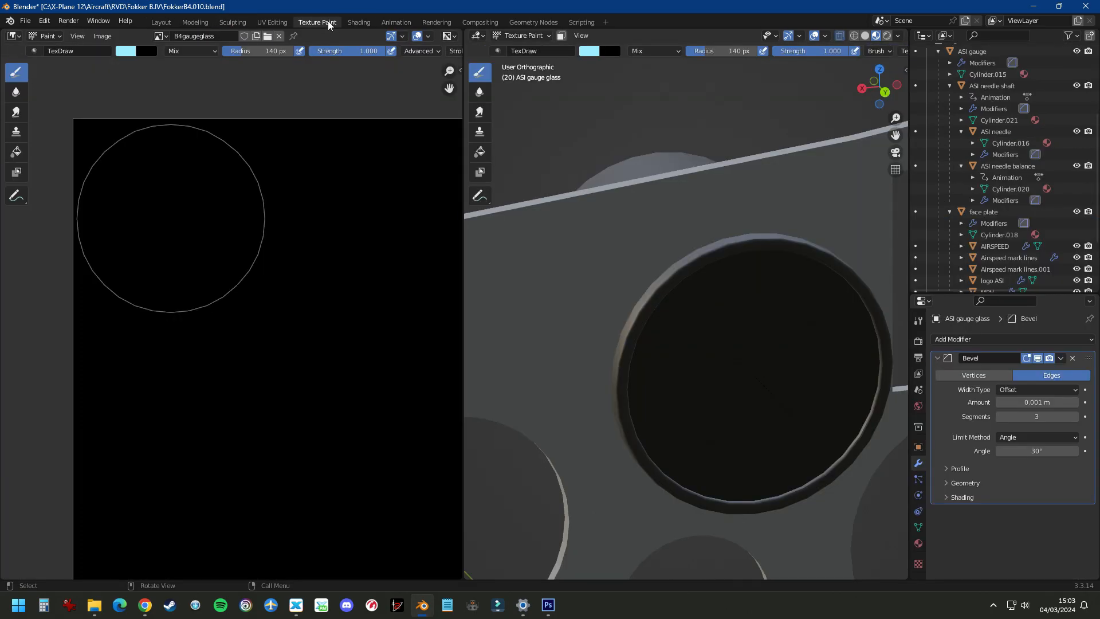
{"action": "mouse_move", "coordinate": [781, 265]}
{"action": "left_mouse_down"}
{"action": "mouse_move", "coordinate": [736, 332]}
{"action": "mouse_move", "coordinate": [790, 301]}
{"action": "mouse_move", "coordinate": [821, 389]}
{"action": "mouse_move", "coordinate": [783, 452]}
{"action": "left_mouse_up"}
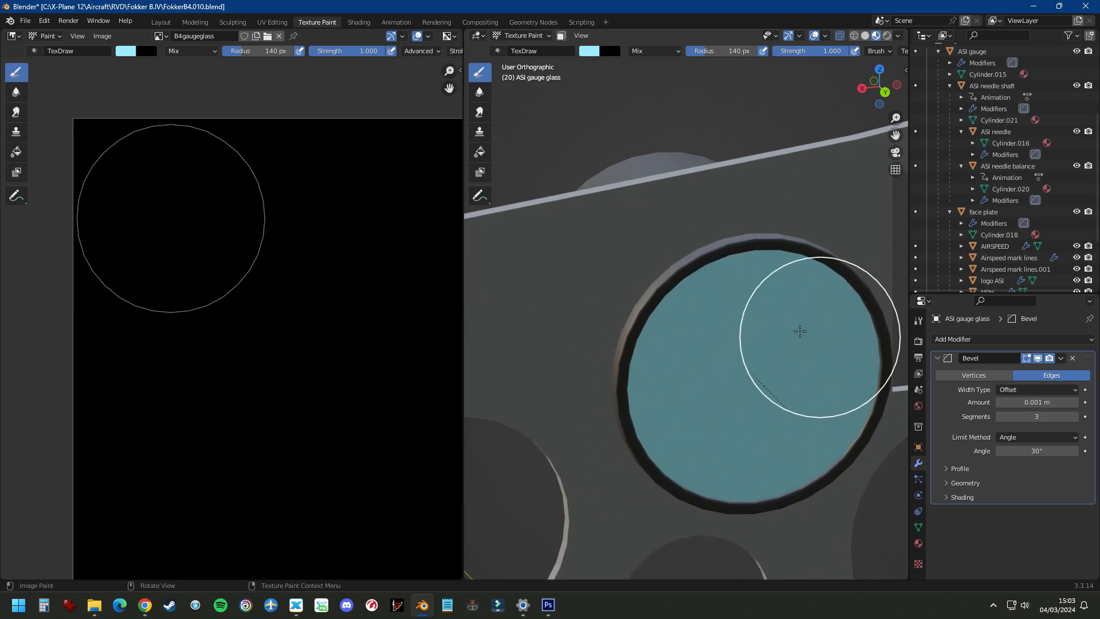
{"action": "scroll", "coordinate": [811, 333], "scroll_direction": "down", "scroll_amount": 4}
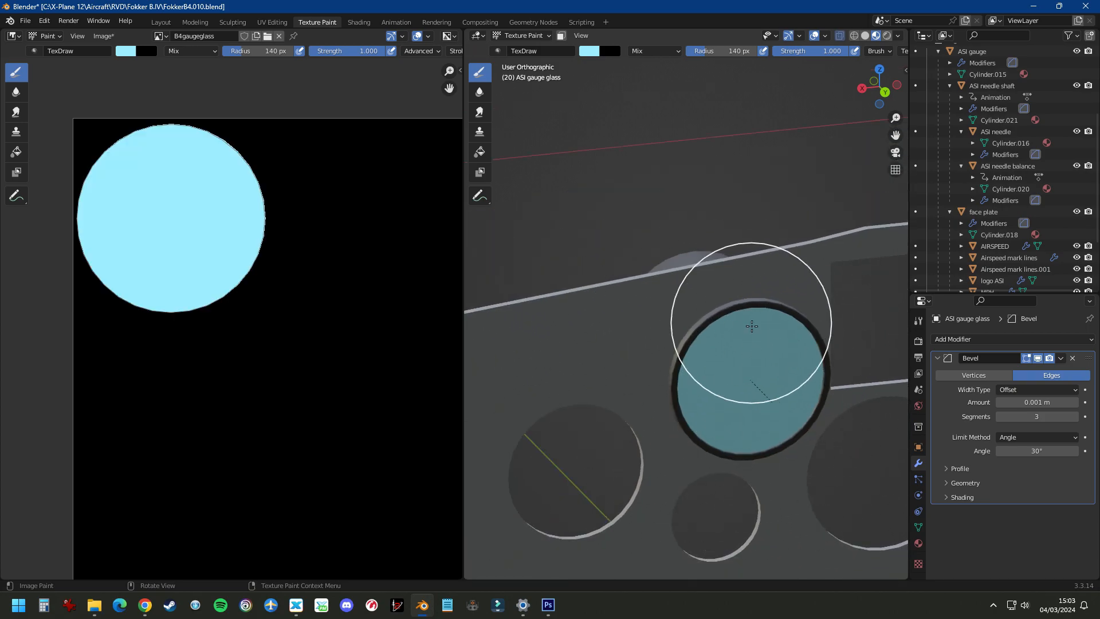
{"action": "left_click", "coordinate": [100, 36]}
{"action": "left_click", "coordinate": [121, 139]}
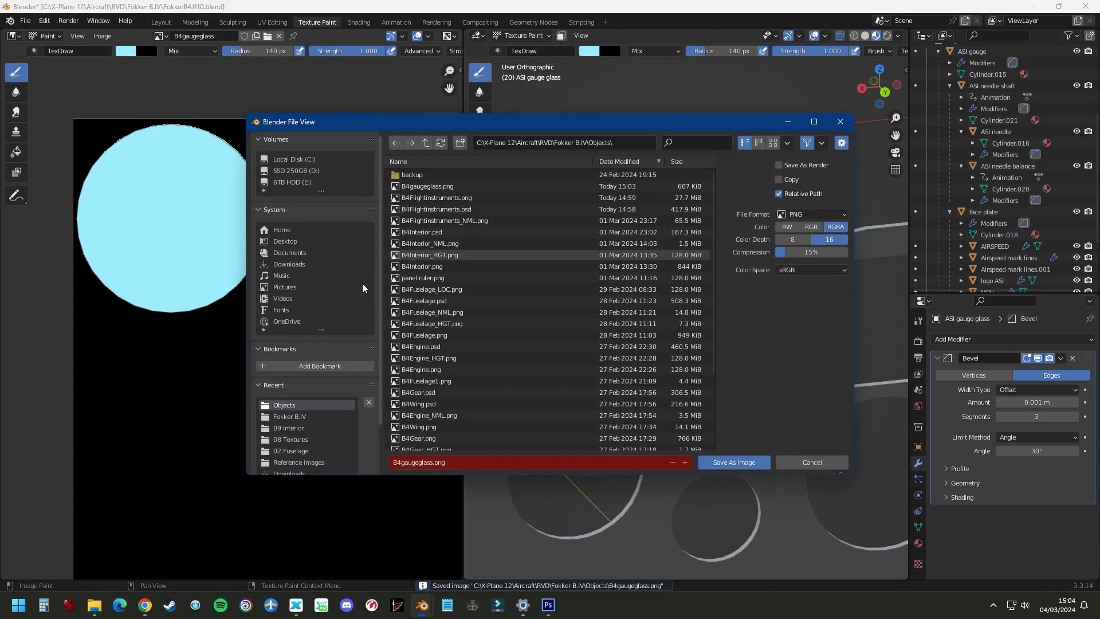
{"action": "left_click", "coordinate": [733, 462]}
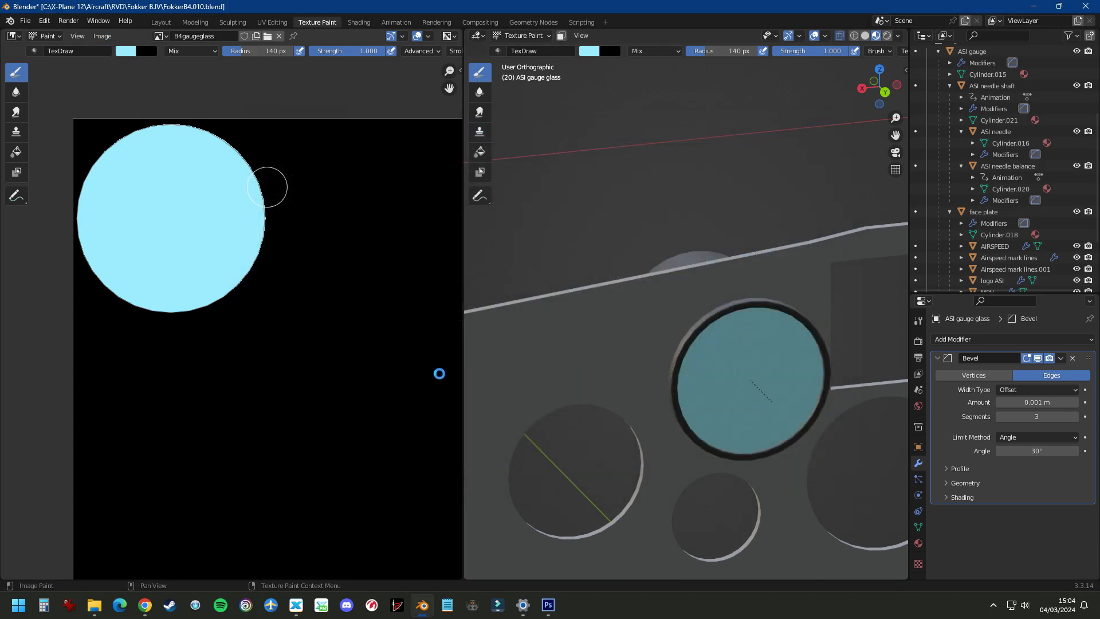
Export the X-Plane OBJs, switch to Plane Maker and add B4Gaugeglass.obj as a new aircraft object
{"action": "left_click", "coordinate": [918, 389]}
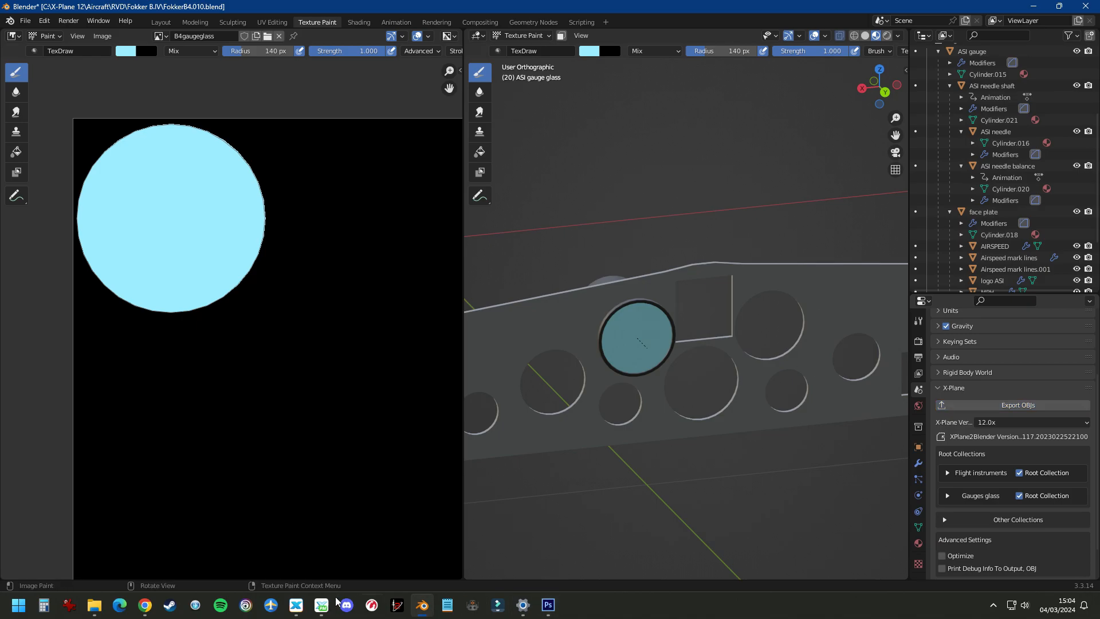
{"action": "left_click", "coordinate": [318, 605]}
{"action": "left_click", "coordinate": [107, 20]}
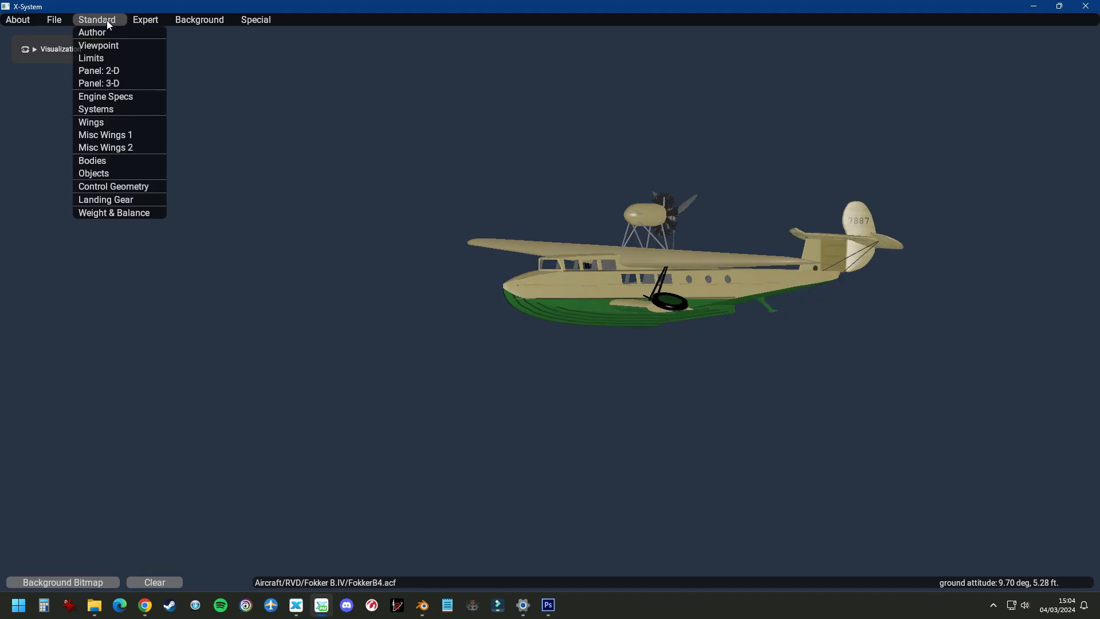
{"action": "left_click", "coordinate": [98, 169]}
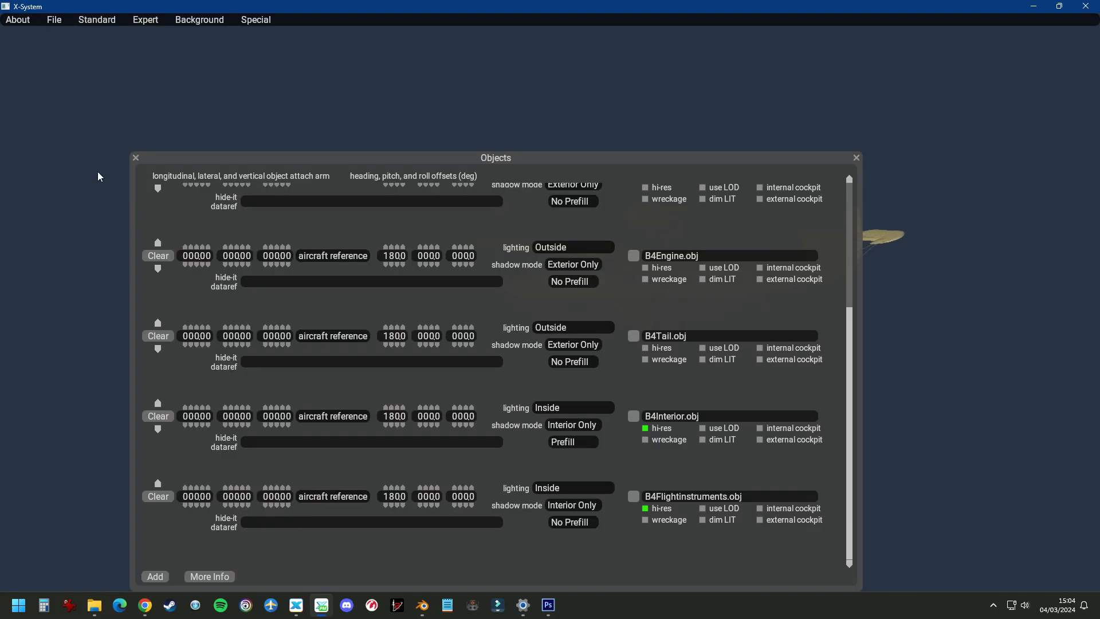
{"action": "left_click", "coordinate": [156, 577]}
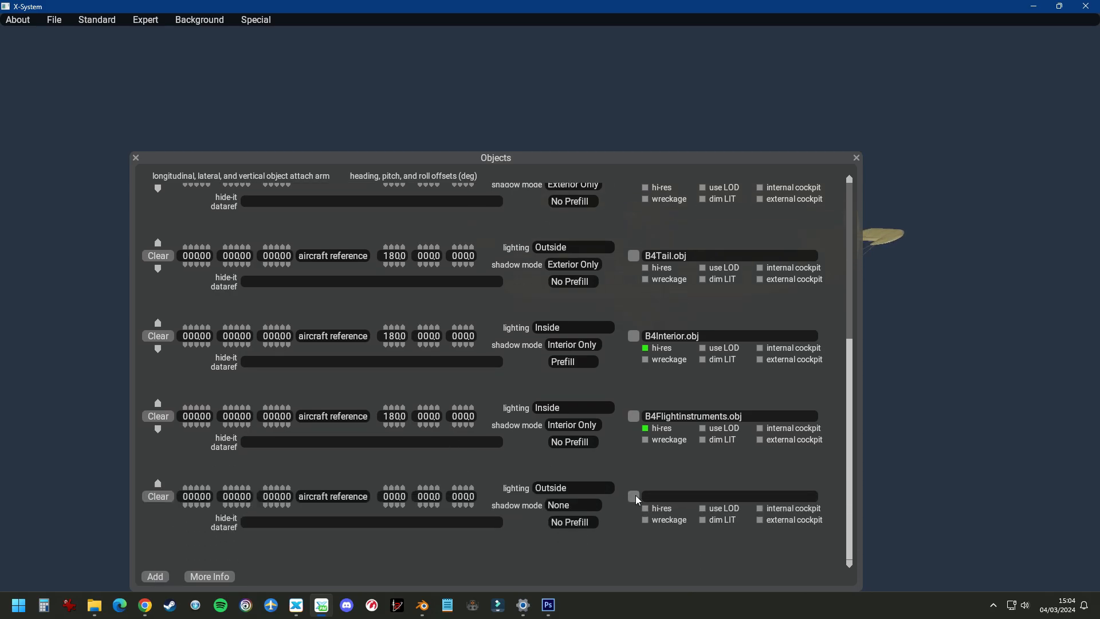
{"action": "left_click", "coordinate": [633, 496]}
{"action": "left_click", "coordinate": [137, 124]}
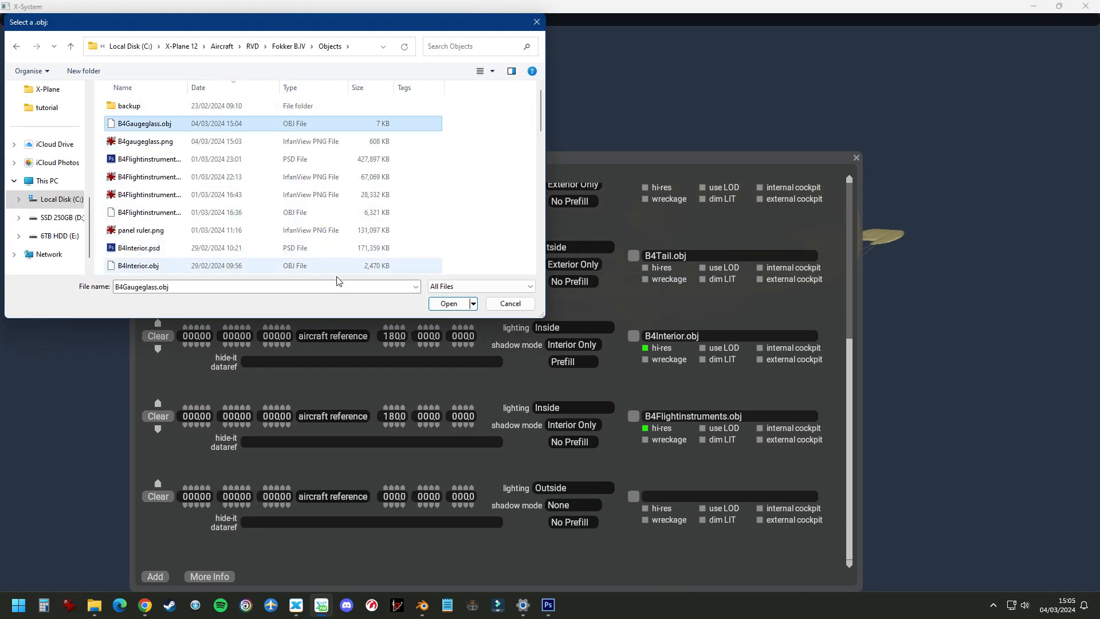
{"action": "left_click", "coordinate": [447, 303]}
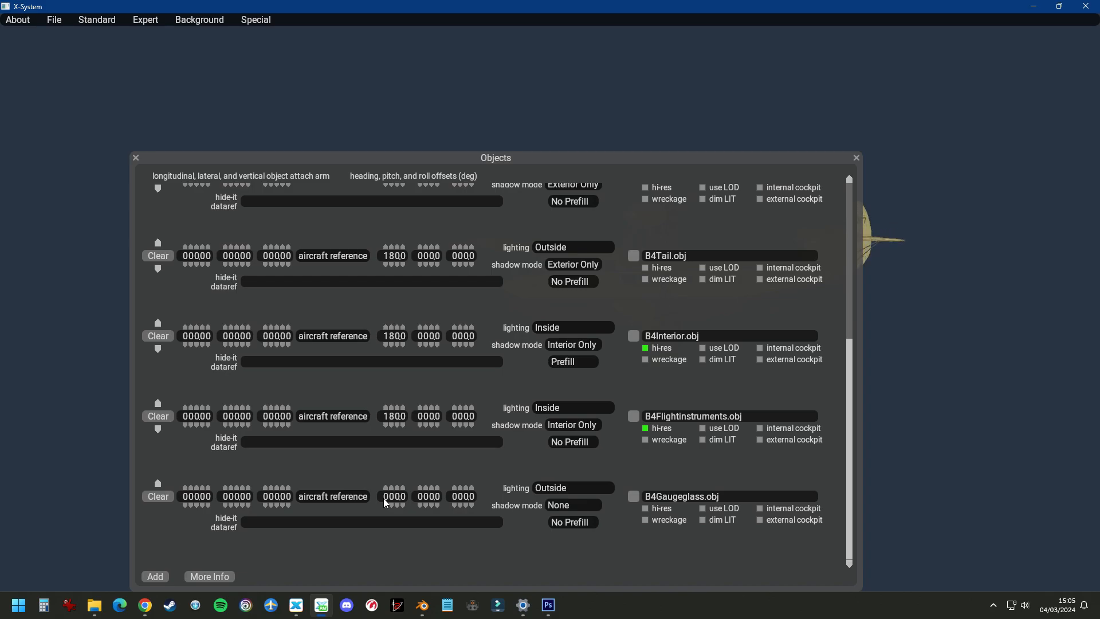
Set the B4Gaugeglass.obj heading offset to 180 and its lighting to Glass (Inside), and save the aircraft
{"action": "type", "text": "18"}
{"action": "left_click", "coordinate": [574, 487]}
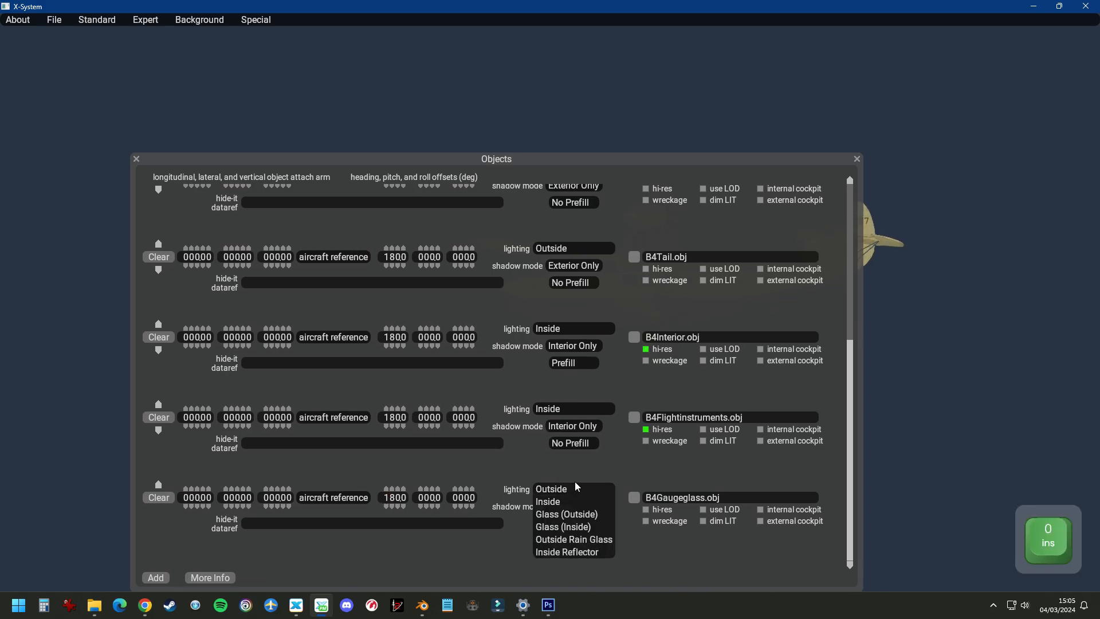
{"action": "left_click", "coordinate": [577, 527]}
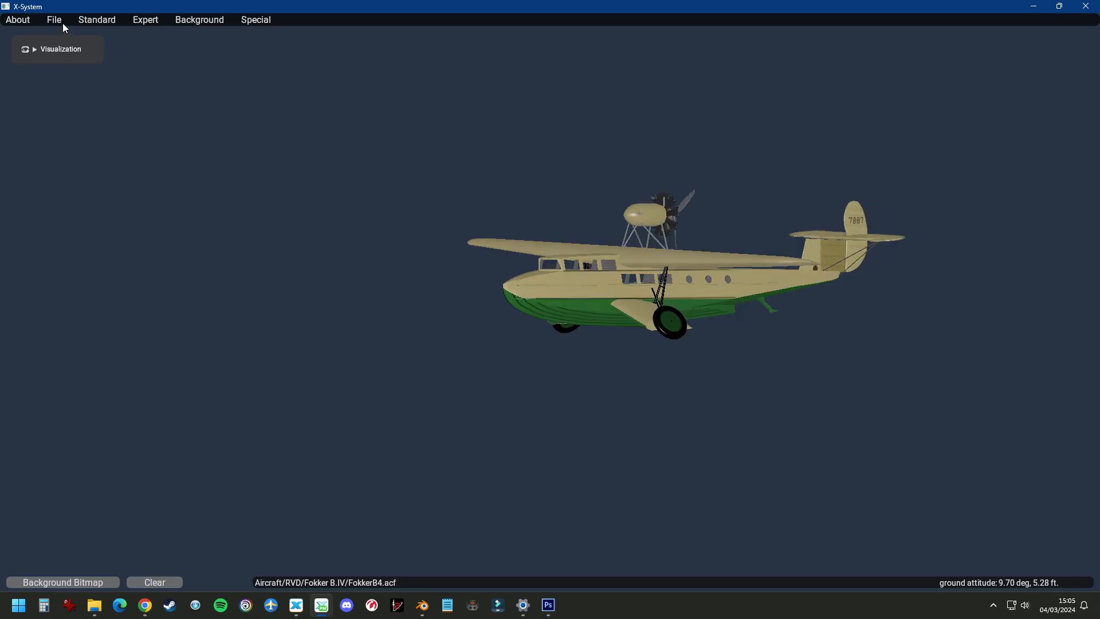
{"action": "left_click", "coordinate": [53, 20]}
{"action": "left_click", "coordinate": [67, 57]}
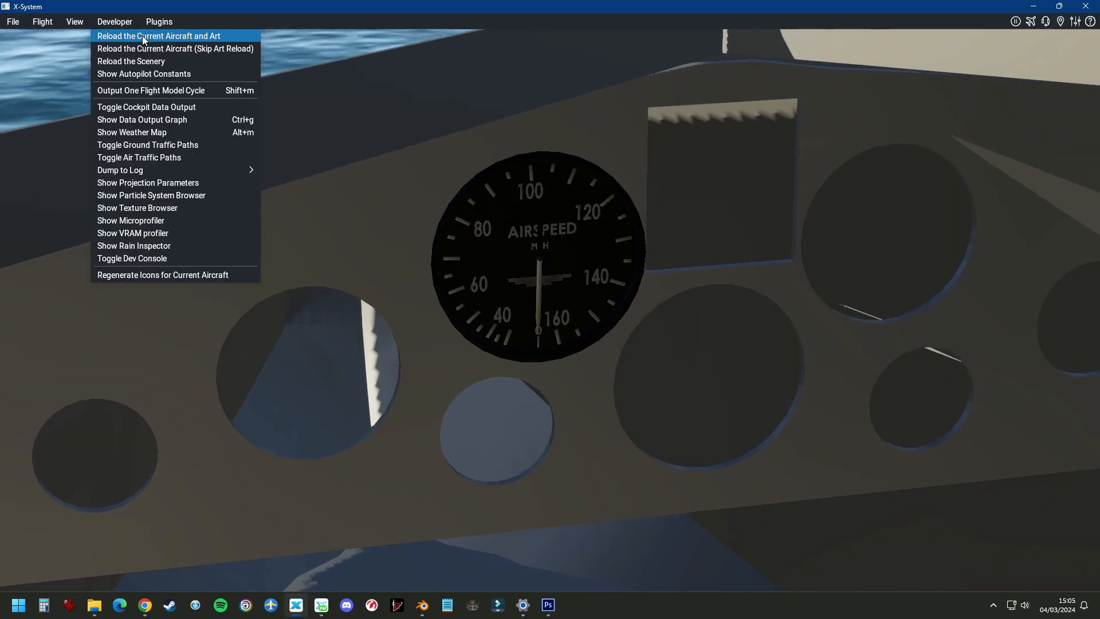
Reload the current aircraft and art in X-Plane to check the gauge glass, and return to Blender's Gauges glass export settings
{"action": "left_click", "coordinate": [142, 35]}
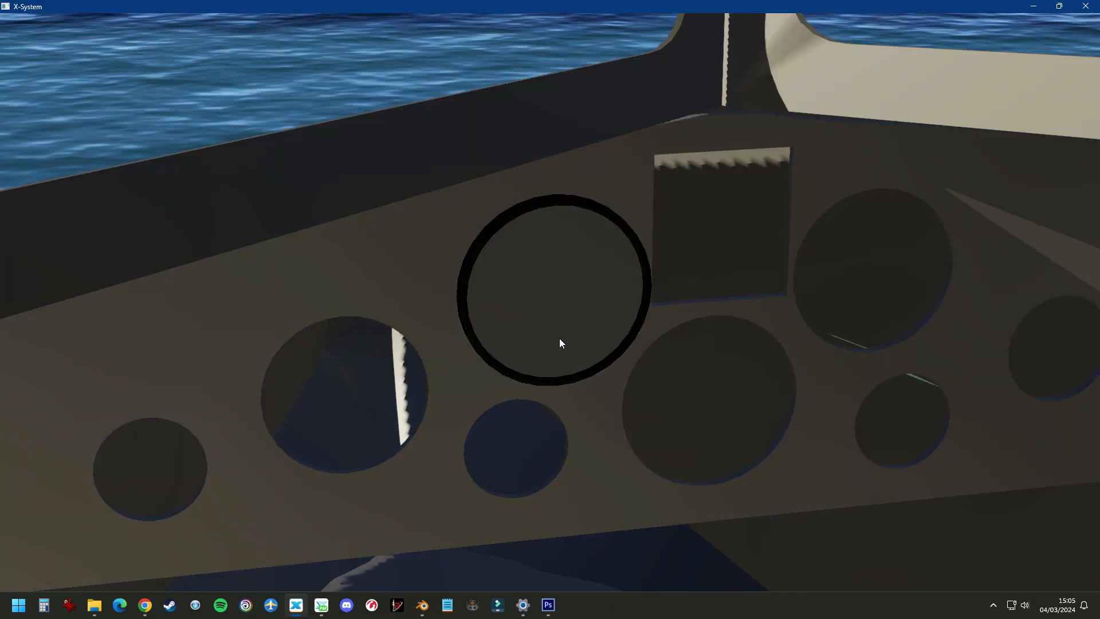
{"action": "left_click", "coordinate": [422, 604]}
{"action": "scroll", "coordinate": [976, 391], "scroll_direction": "down", "scroll_amount": 2}
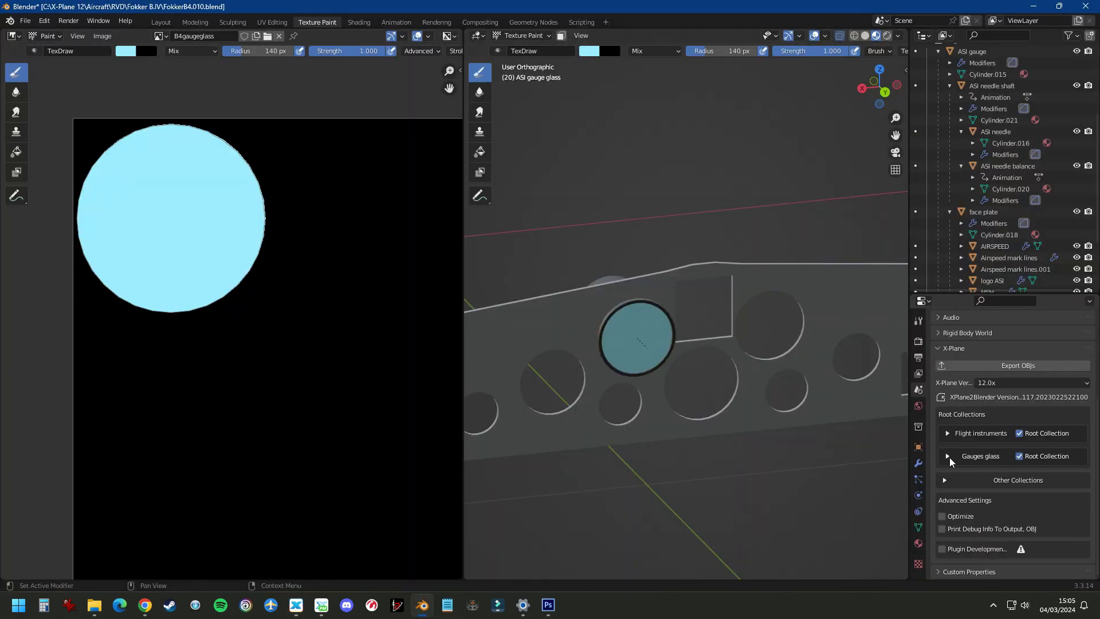
Set B4gaugeglass.png as the default texture of the Gauges glass collection and check the airspeed indicator glass in X-Plane
{"action": "left_click", "coordinate": [976, 456]}
{"action": "left_click", "coordinate": [1075, 525]}
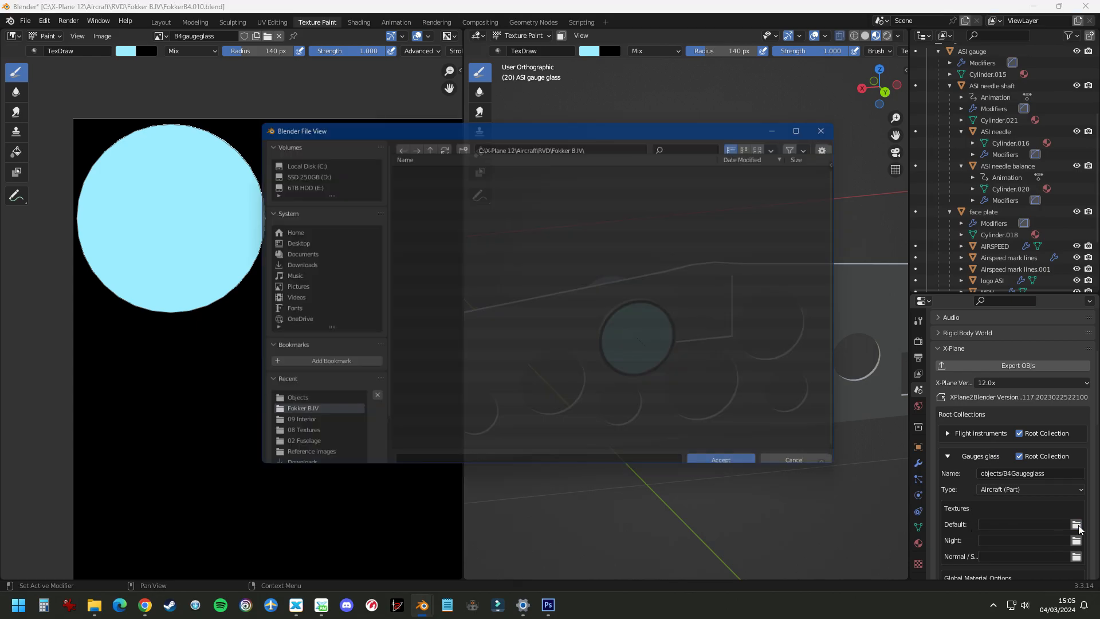
{"action": "left_click", "coordinate": [412, 174]}
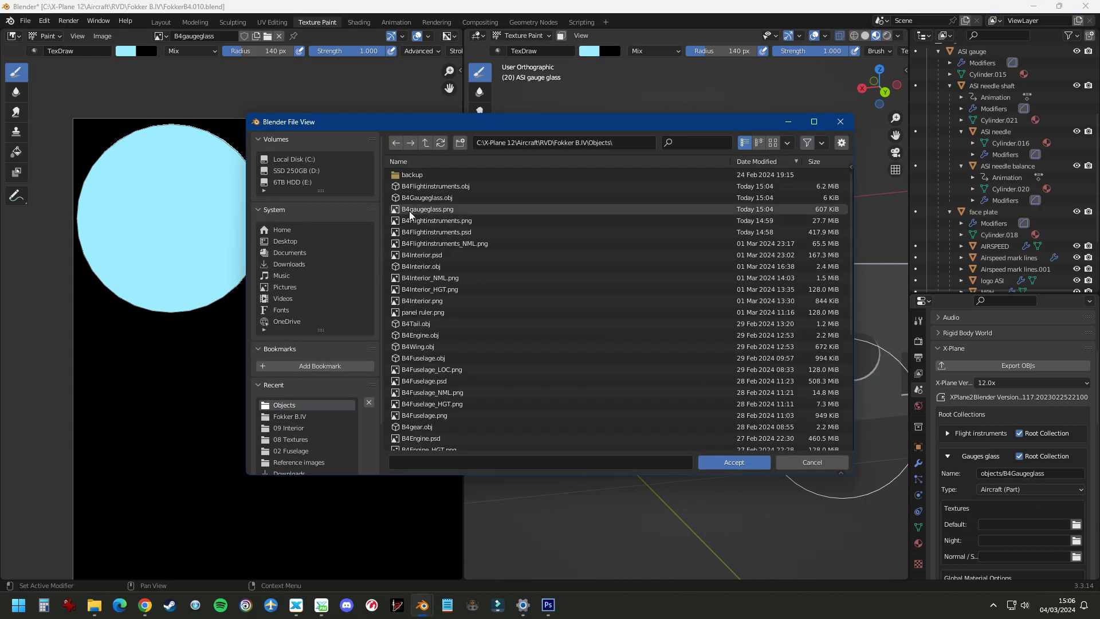
{"action": "left_click", "coordinate": [428, 210]}
{"action": "key", "text": "Return"}
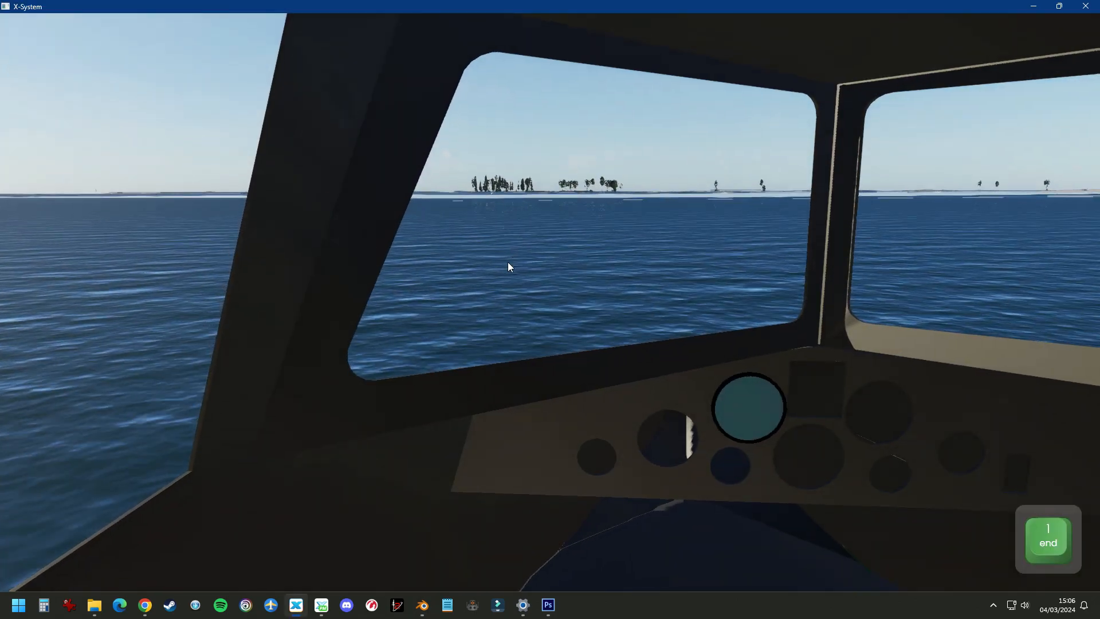
{"action": "scroll", "coordinate": [507, 262], "scroll_direction": "up", "scroll_amount": 5}
{"action": "right_click_drag", "start_coordinate": [478, 261], "coordinate": [531, 289]}
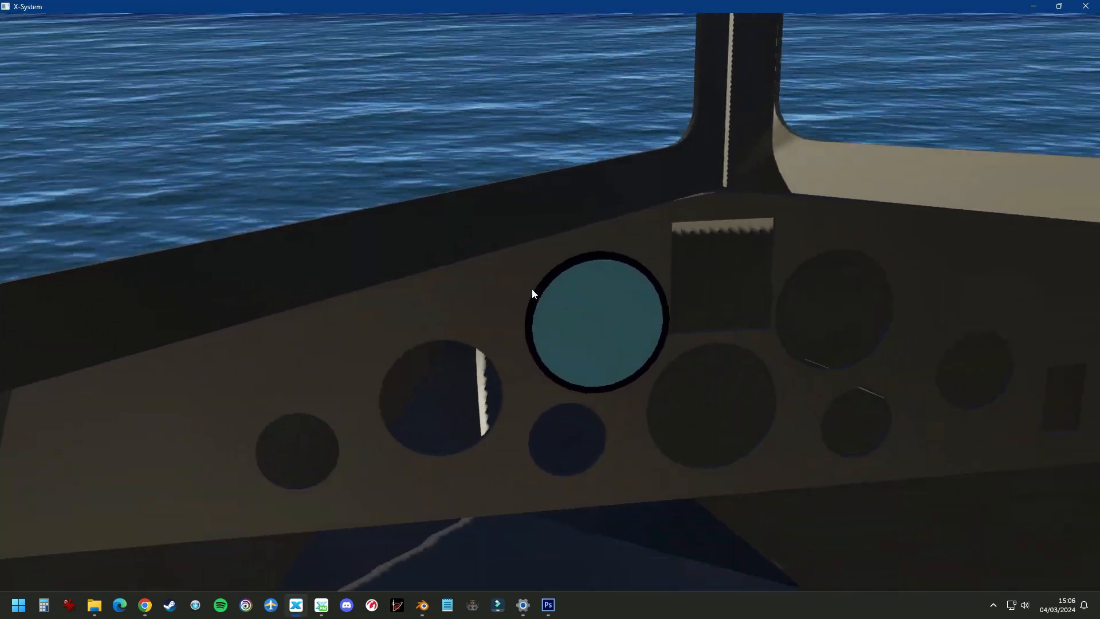
{"action": "scroll", "coordinate": [532, 294], "scroll_direction": "up", "scroll_amount": 5}
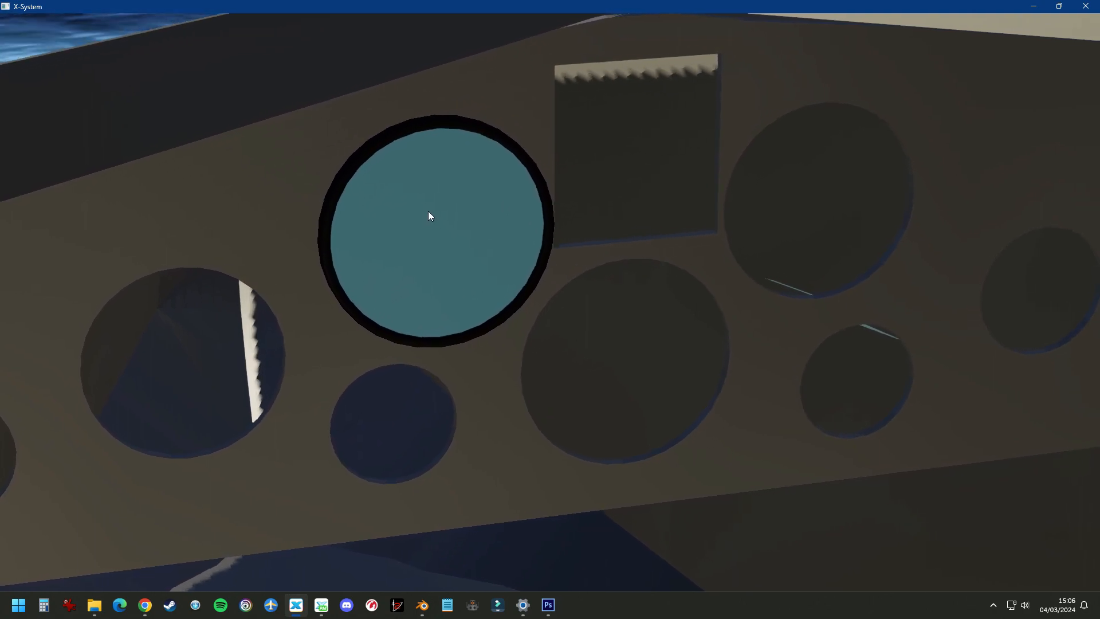
{"action": "scroll", "coordinate": [430, 213], "scroll_direction": "down", "scroll_amount": 5}
{"action": "right_click_drag", "start_coordinate": [497, 294], "coordinate": [524, 327]}
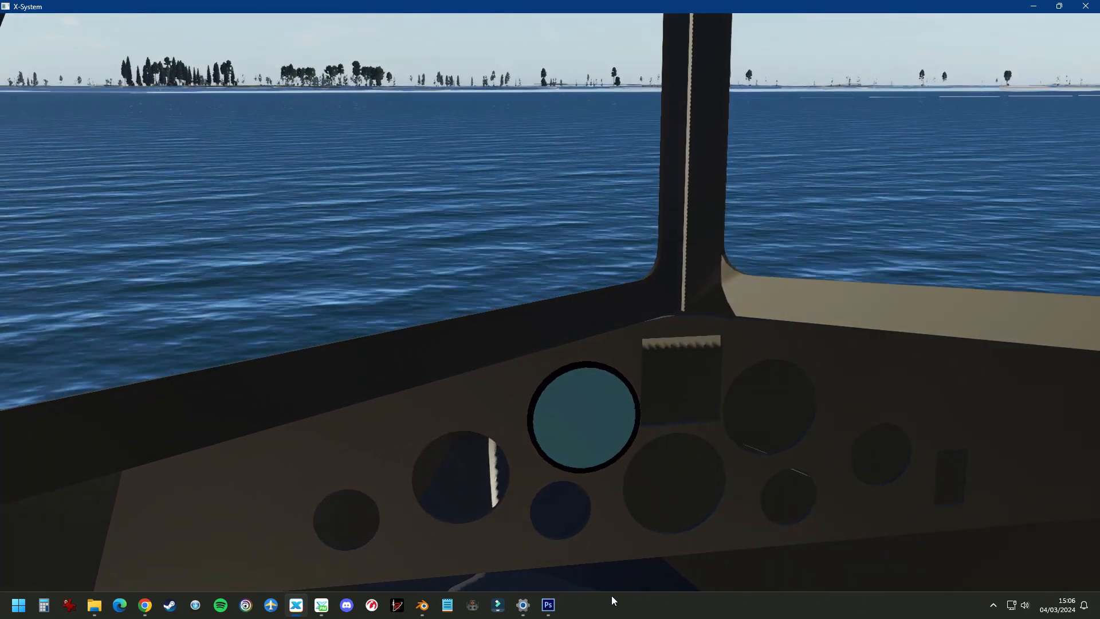
Lower the ASI glass layer's opacity in Photoshop and reload the current aircraft and art in X-Plane to inspect the gauge through its glass
{"action": "left_click", "coordinate": [549, 607]}
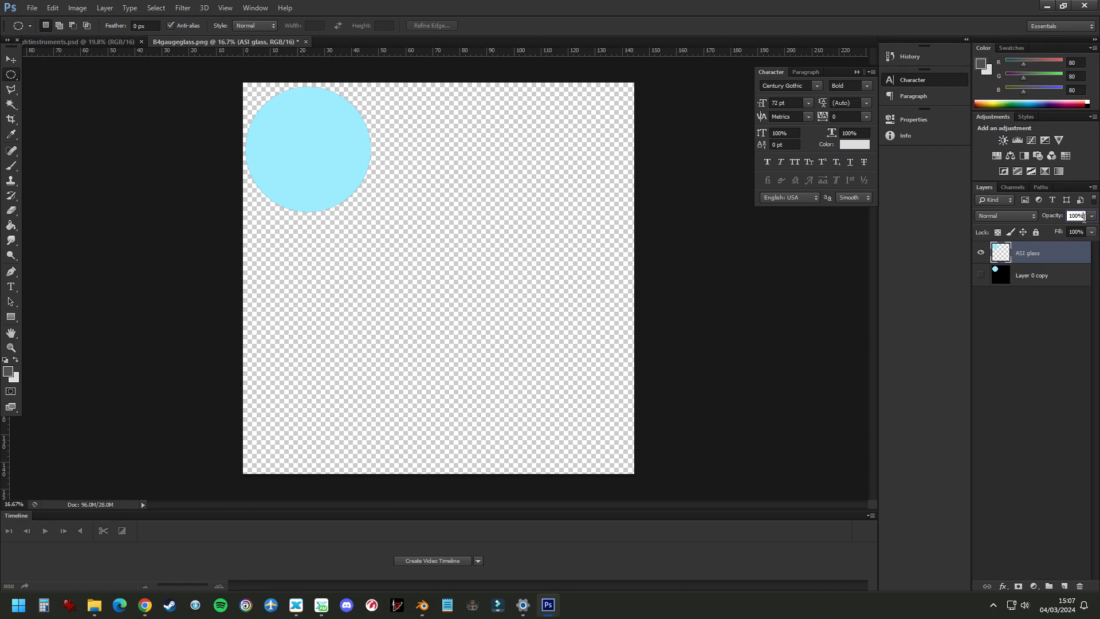
{"action": "key", "text": "Return"}
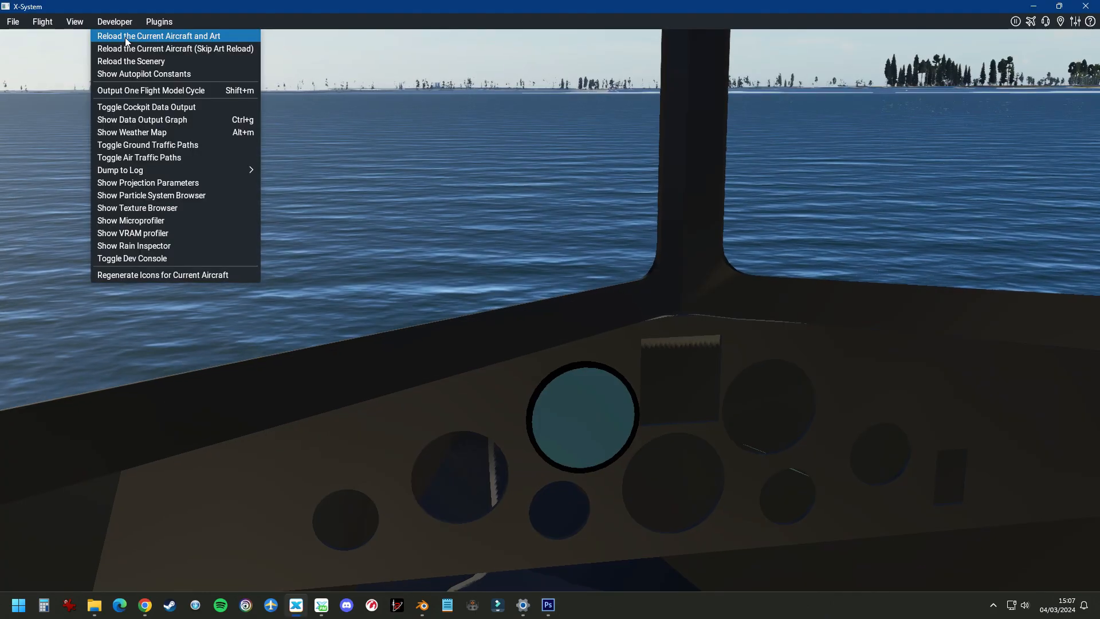
{"action": "left_click", "coordinate": [200, 36]}
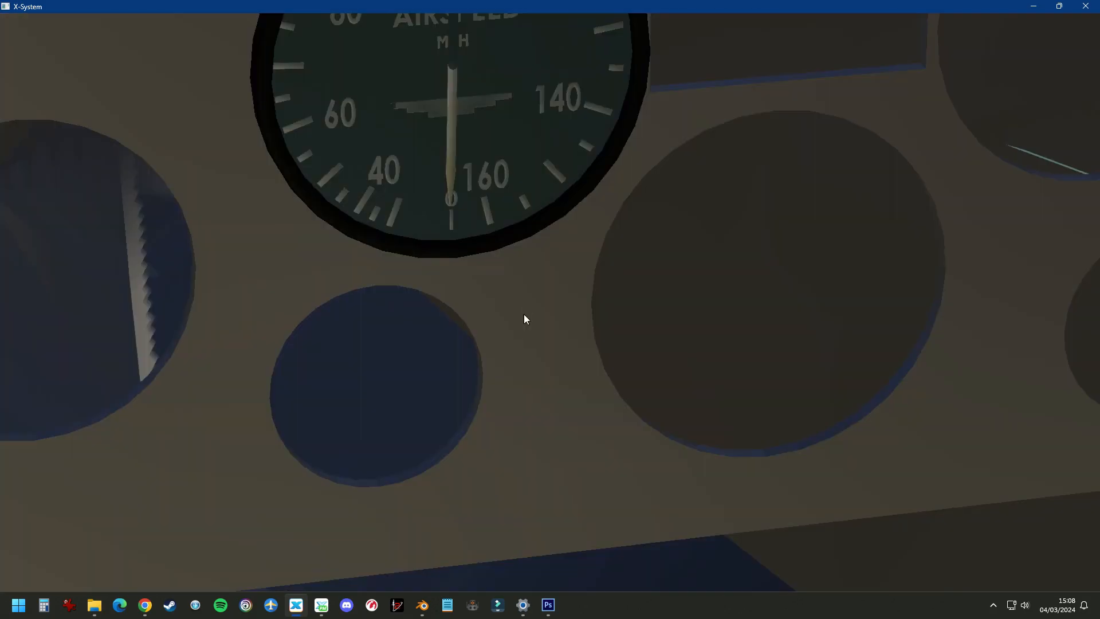
{"action": "scroll", "coordinate": [521, 312], "scroll_direction": "up", "scroll_amount": 3}
{"action": "key", "text": "Left"}
{"action": "key", "text": "Up"}
{"action": "key", "text": "Up"}
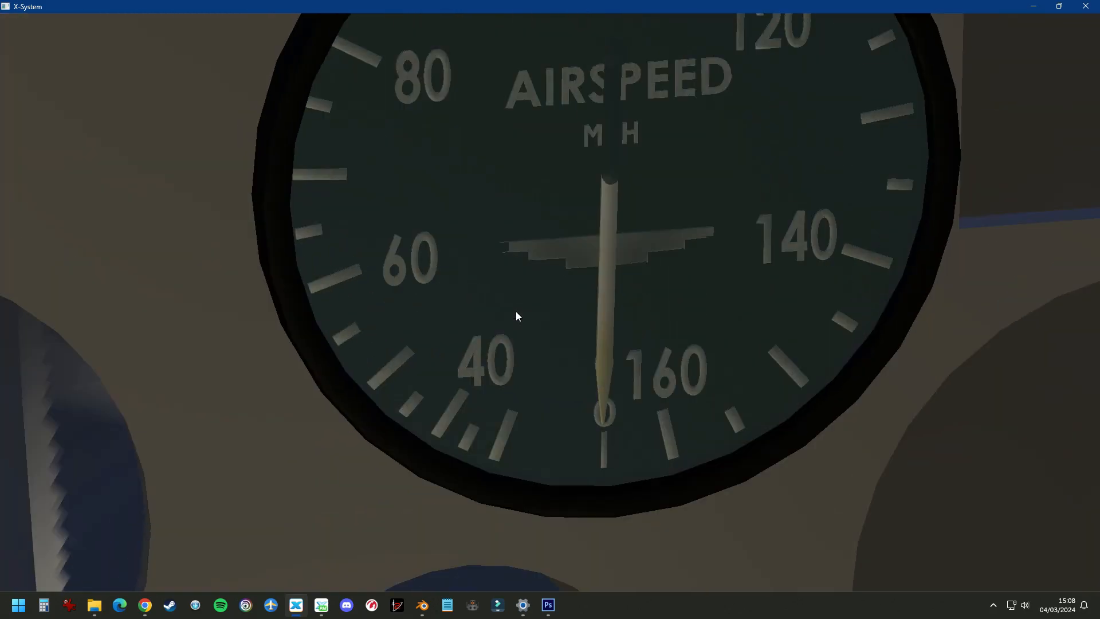
{"action": "scroll", "coordinate": [519, 309], "scroll_direction": "down", "scroll_amount": 4}
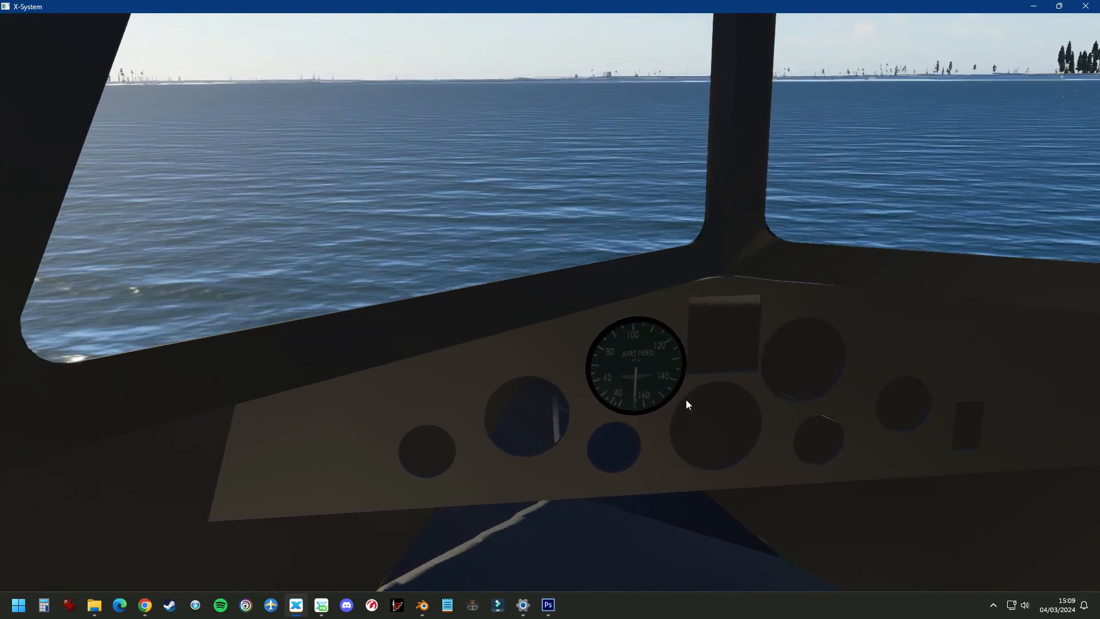
{"action": "scroll", "coordinate": [802, 399], "scroll_direction": "up", "scroll_amount": 2}
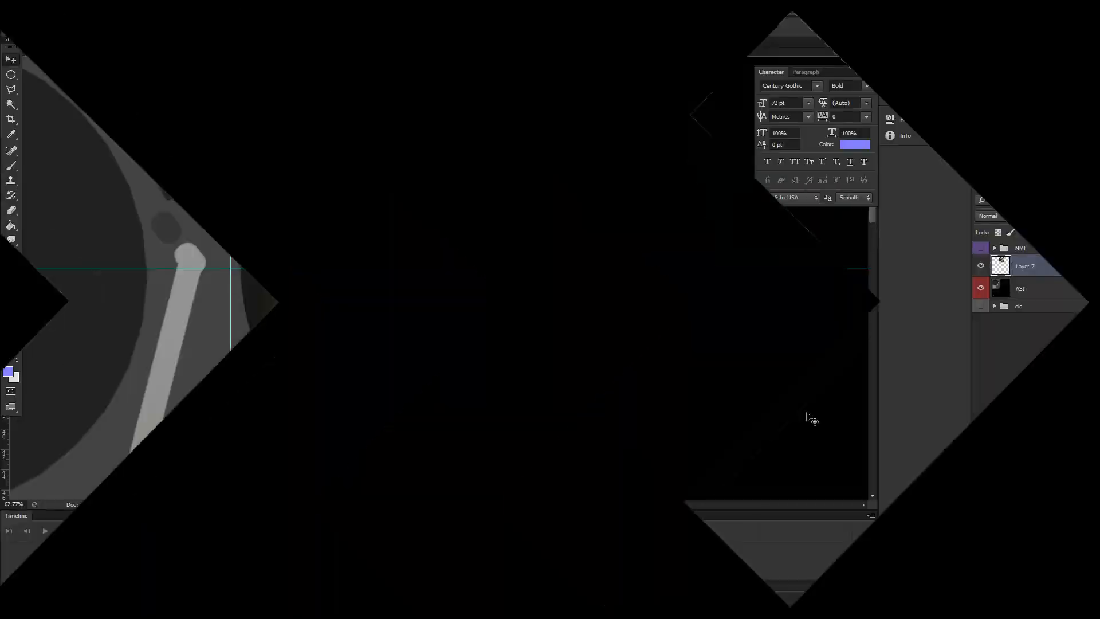
In Photoshop, make a circular selection over the tachometer reference's case ring and fill it with gold on a new layer
{"action": "left_click", "coordinate": [254, 24]}
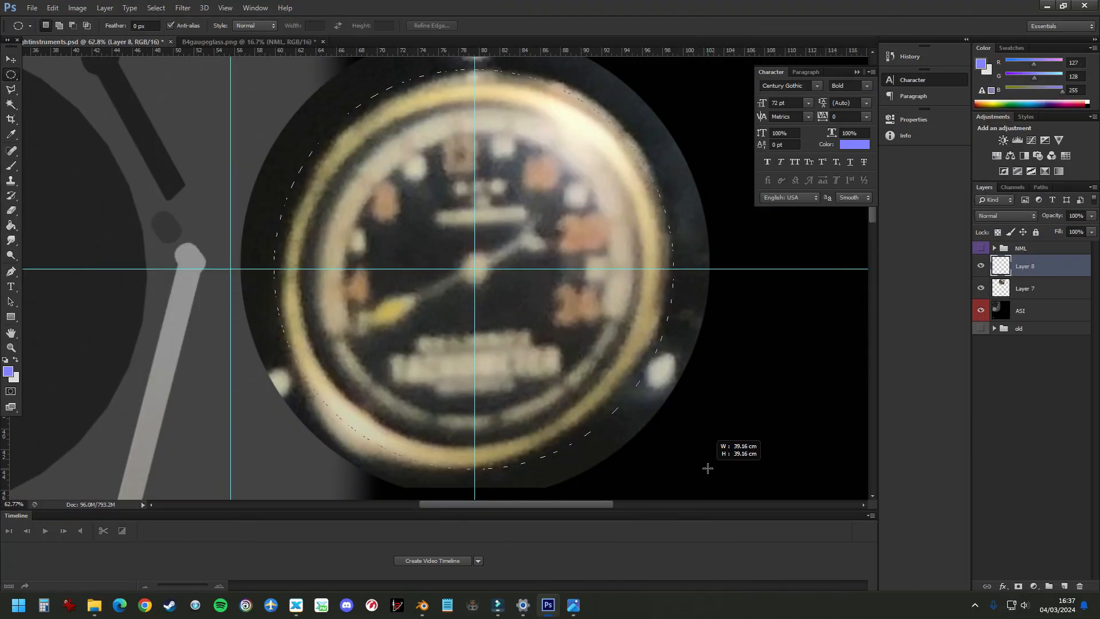
{"action": "scroll", "coordinate": [334, 280], "scroll_direction": "up", "scroll_amount": 7, "text": "alt"}
{"action": "scroll", "coordinate": [287, 281], "scroll_direction": "down", "scroll_amount": 6, "text": "alt"}
{"action": "left_click", "coordinate": [250, 281]}
{"action": "key", "text": "ctrl+z"}
{"action": "left_click", "coordinate": [1024, 266]}
{"action": "left_click", "coordinate": [584, 260]}
{"action": "key", "text": "m"}
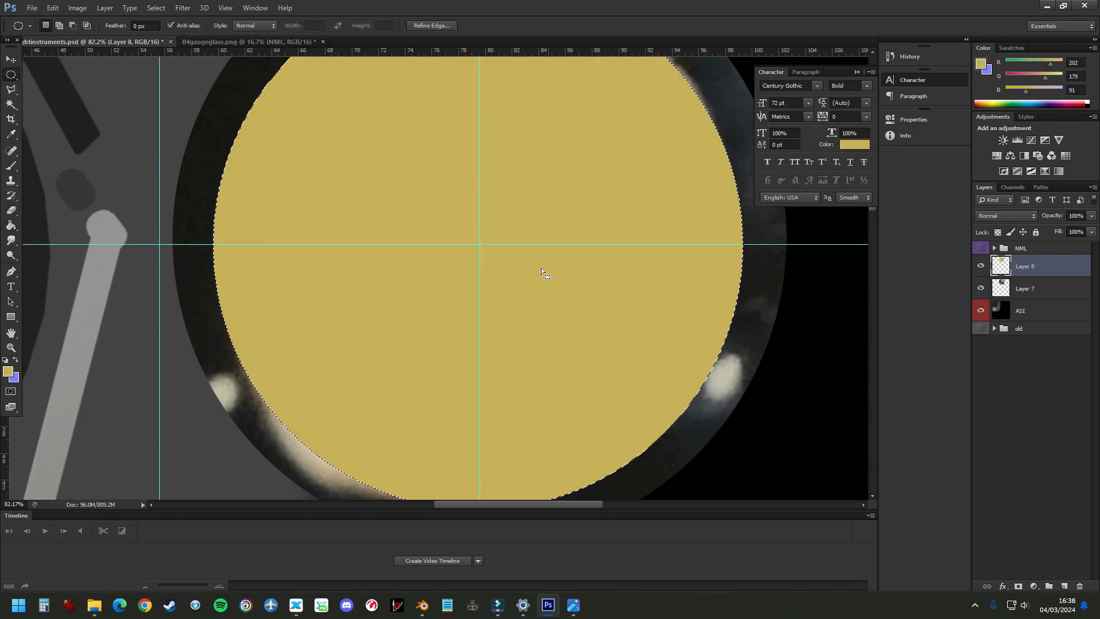
Remove a smaller concentric circle from the gold disc to leave a ring around the tachometer dial
{"action": "key", "text": "ctrl+d"}
{"action": "left_click_drag", "start_coordinate": [479, 243], "coordinate": [517, 282], "text": "alt+shift"}
{"action": "scroll", "coordinate": [479, 280], "scroll_direction": "down", "scroll_amount": 3, "text": "alt"}
{"action": "right_click", "coordinate": [467, 198]}
{"action": "left_click", "coordinate": [488, 339]}
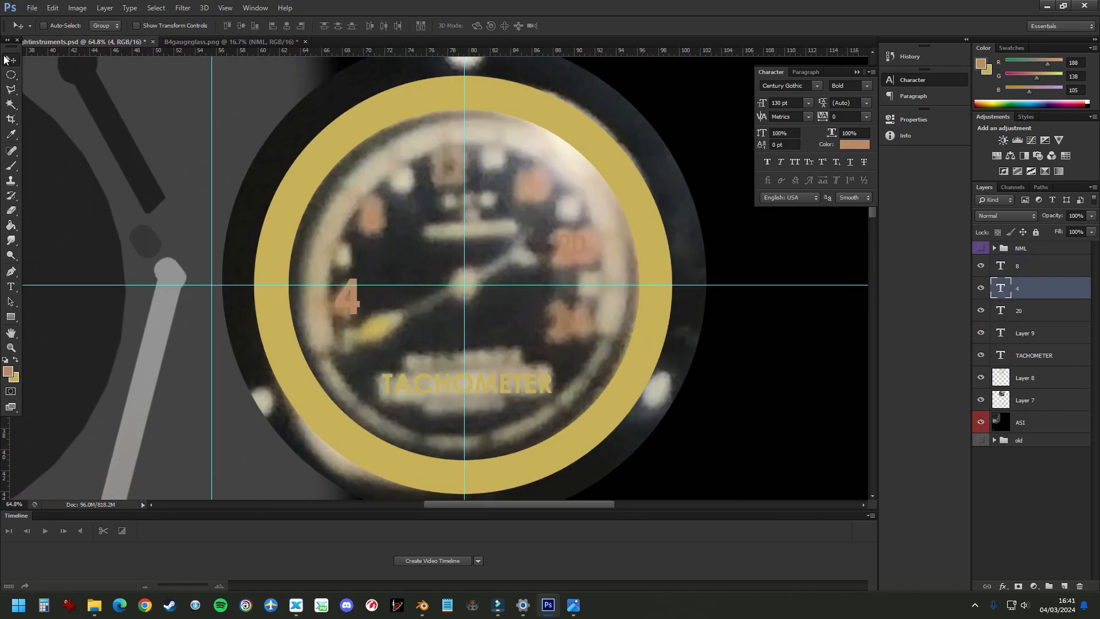
Add the number 14 to the tachometer dial as text over the reference
{"action": "double_click", "coordinate": [1001, 266]}
{"action": "left_click_drag", "start_coordinate": [227, 27], "coordinate": [204, 27]}
{"action": "type", "text": "14"}
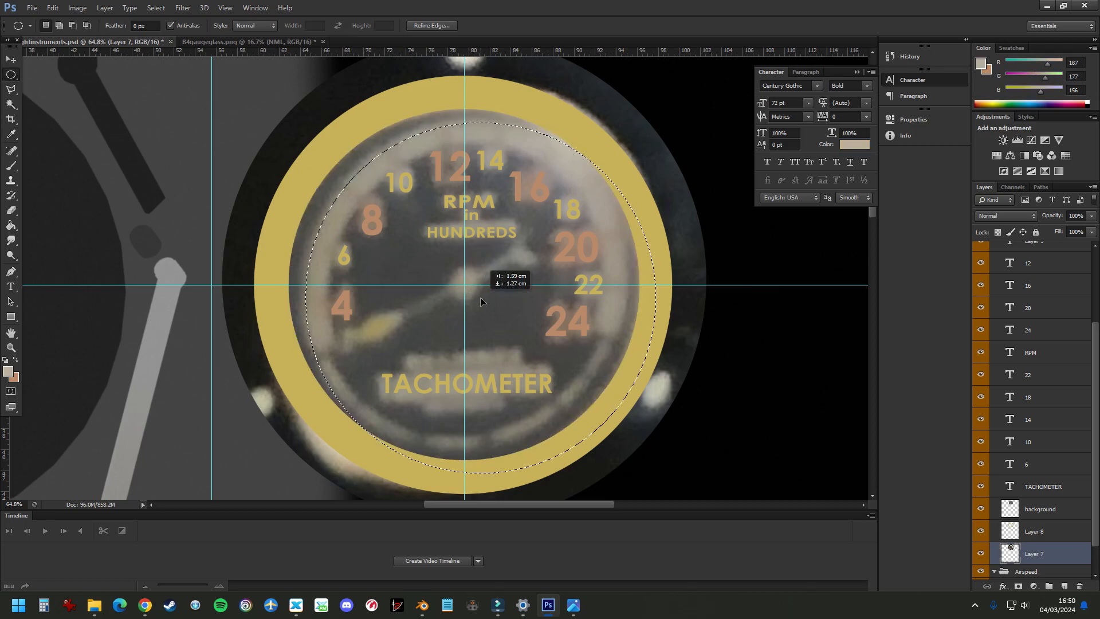
Create a beige inner ring inside the gold case ring on a new layer above the background layer
{"action": "left_click", "coordinate": [1039, 508]}
{"action": "left_click", "coordinate": [105, 8]}
{"action": "left_click_drag", "start_coordinate": [479, 298], "coordinate": [619, 439]}
{"action": "left_click", "coordinate": [248, 19]}
{"action": "key", "text": "Return"}
{"action": "left_click", "coordinate": [11, 225]}
{"action": "left_click", "coordinate": [420, 257]}
{"action": "left_click", "coordinate": [10, 75]}
{"action": "key", "text": "Delete"}
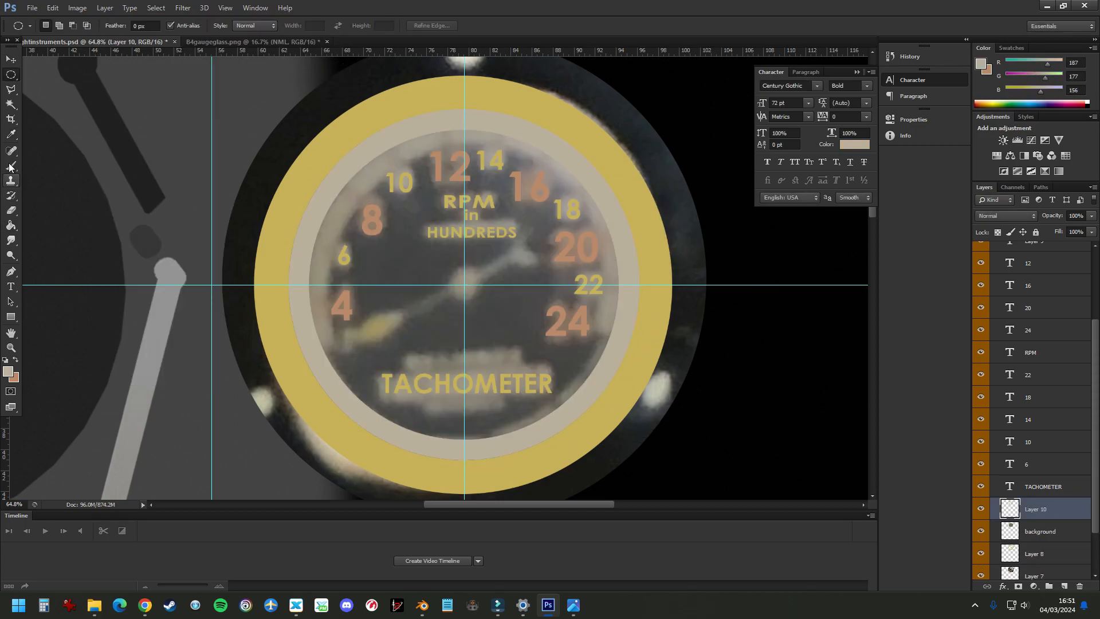
{"action": "left_click", "coordinate": [992, 531]}
{"action": "key", "text": "Delete"}
{"action": "key", "text": "ctrl+z"}
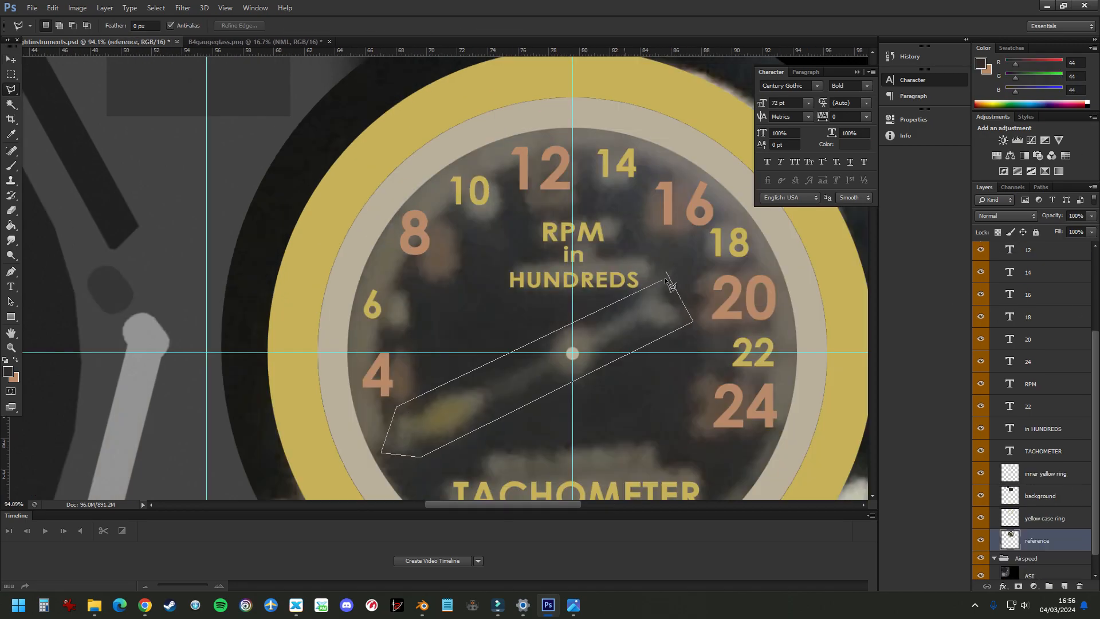
Lasso the reference needle onto its own layer, place it beside the airspeed needle and rotate it about 116° to stand upright
{"action": "double_click", "coordinate": [671, 285]}
{"action": "scroll", "coordinate": [380, 331], "scroll_direction": "down", "scroll_amount": 3, "text": "alt"}
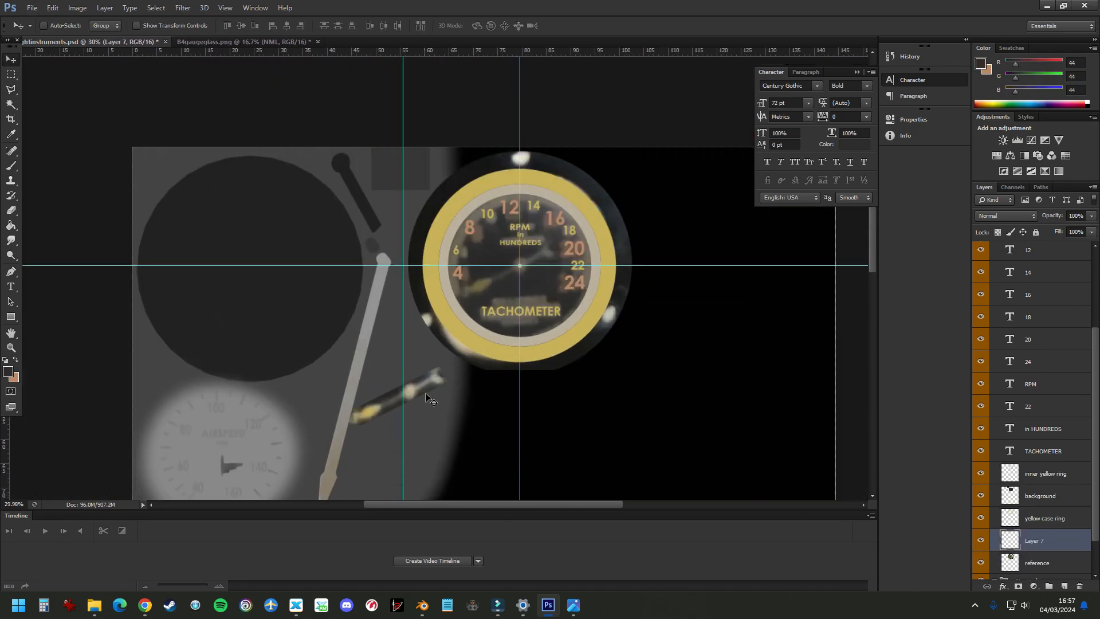
{"action": "key", "text": "ctrl+t"}
{"action": "scroll", "coordinate": [449, 338], "scroll_direction": "down", "scroll_amount": 3}
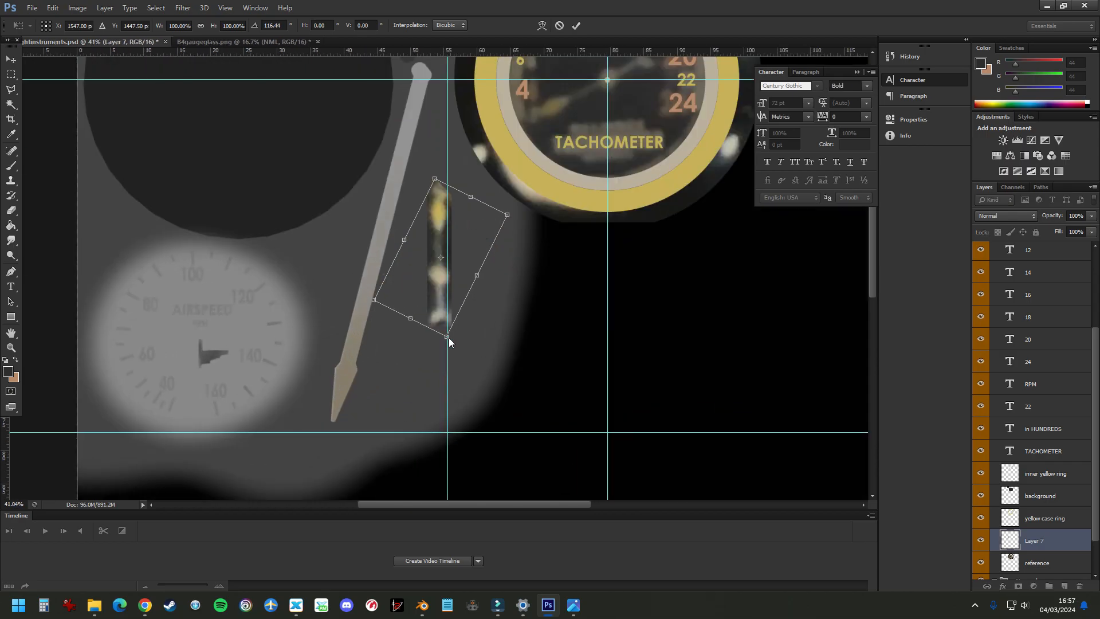
In Blender, duplicate the ASI gauge as Tachometer and scale it to about 0.873 to fit the smaller round panel opening
{"action": "key", "text": "shift+d"}
{"action": "double_click", "coordinate": [971, 165]}
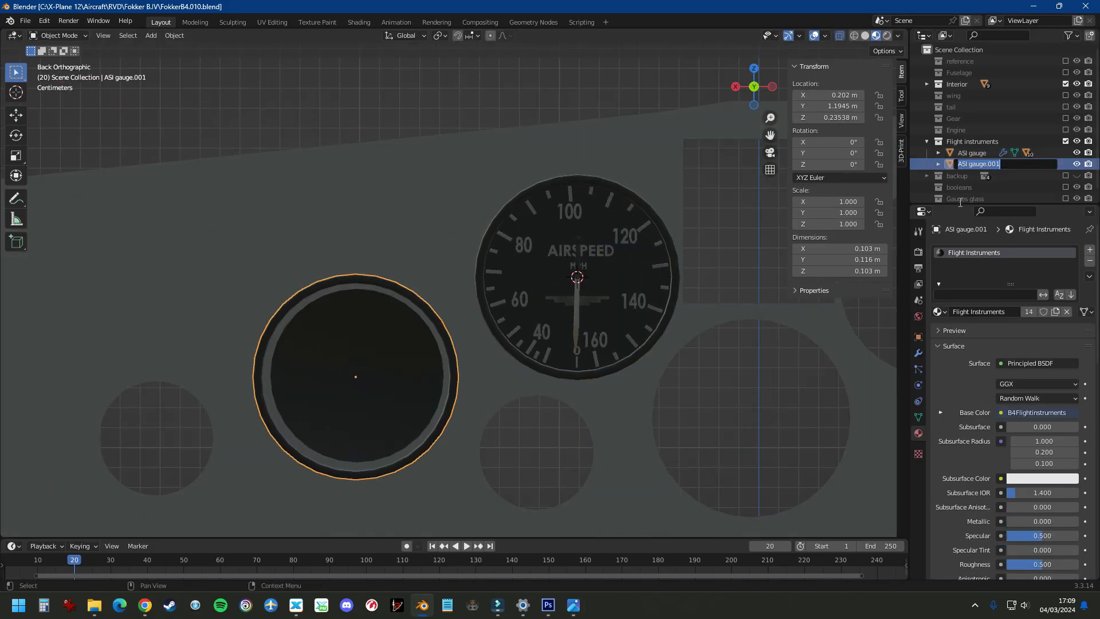
{"action": "key", "text": "s"}
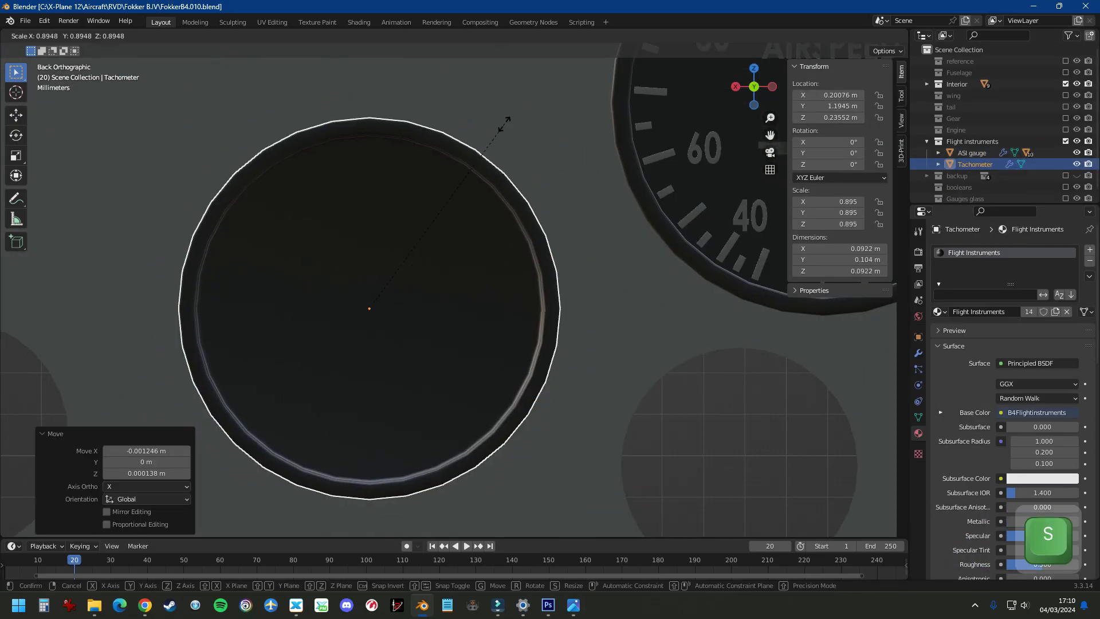
{"action": "left_click", "coordinate": [503, 125]}
{"action": "key", "text": "g"}
{"action": "left_click", "coordinate": [501, 146]}
{"action": "key", "text": "g"}
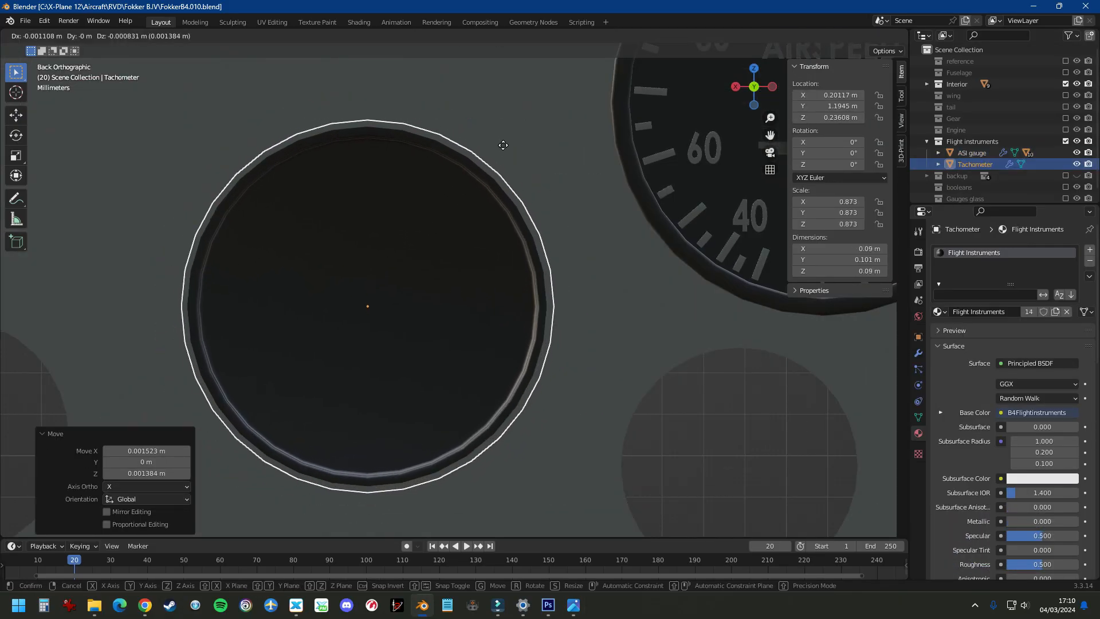
{"action": "key", "text": "g"}
{"action": "key", "text": "y"}
{"action": "left_click", "coordinate": [385, 235]}
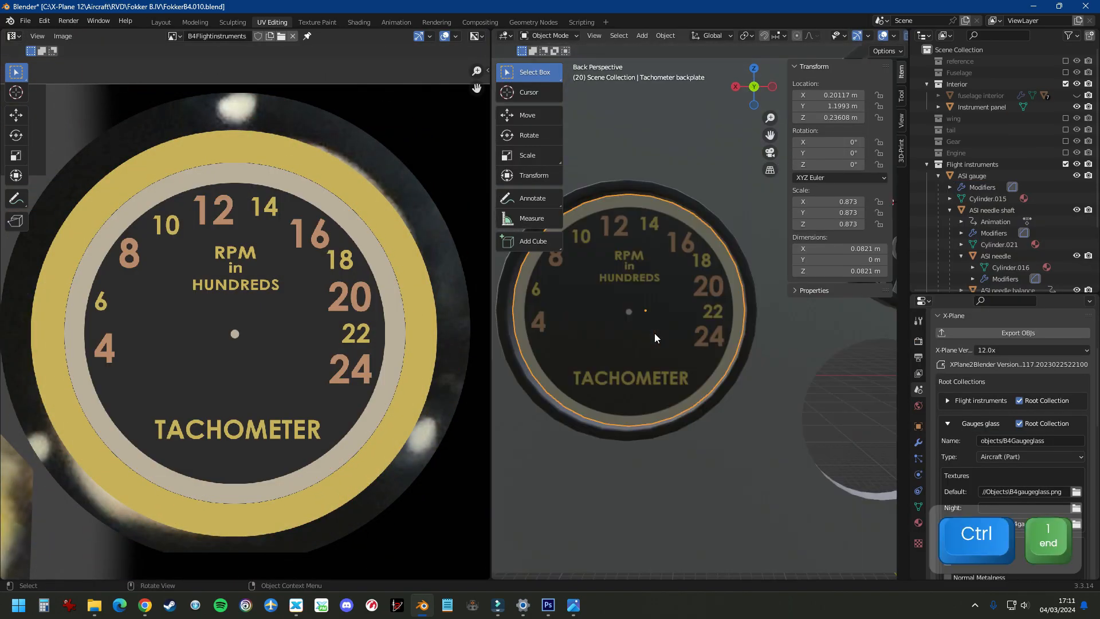
Edit the needle copy of the tachometer backplate and trace half of the needle's outline over the reference texture with extruded vertices
{"action": "scroll", "coordinate": [637, 385], "scroll_direction": "up", "scroll_amount": 5}
{"action": "scroll", "coordinate": [637, 385], "scroll_direction": "down", "scroll_amount": 6}
{"action": "key", "text": "Tab"}
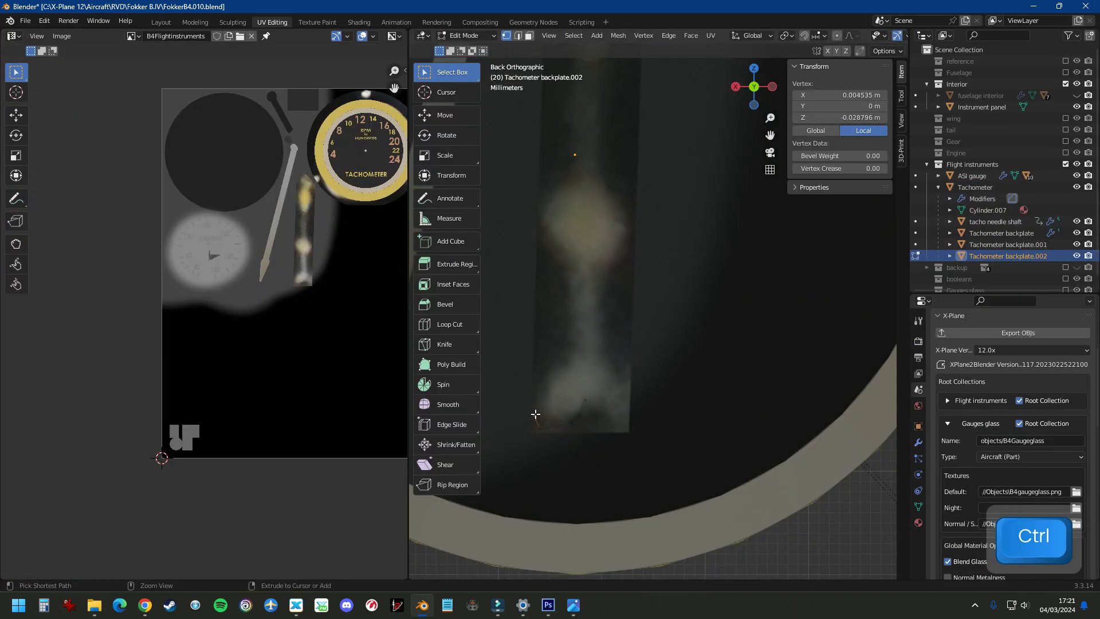
{"action": "right_click", "coordinate": [544, 211], "text": "ctrl"}
{"action": "middle_click_drag", "start_coordinate": [544, 210], "coordinate": [539, 319], "text": "shift"}
{"action": "key", "text": "g"}
{"action": "left_click", "coordinate": [577, 245]}
{"action": "right_click", "coordinate": [575, 161], "text": "ctrl"}
Adjust the vertices of the needle's forked tail to the reference and select the whole outline
{"action": "key", "text": "g"}
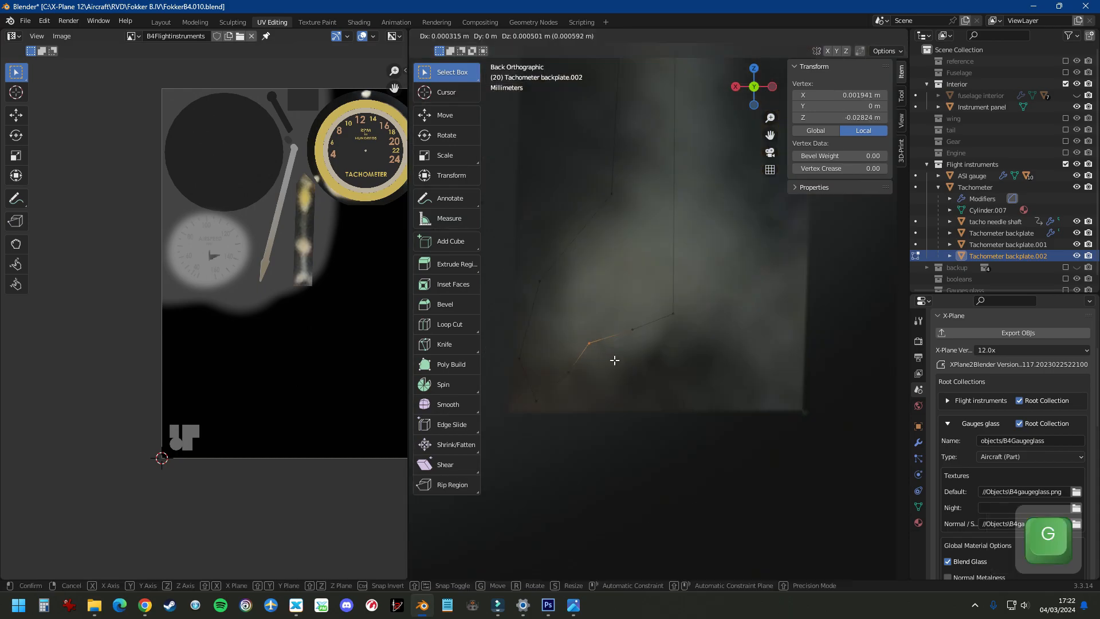
{"action": "left_click", "coordinate": [558, 402]}
{"action": "scroll", "coordinate": [622, 504], "scroll_direction": "down", "scroll_amount": 7}
{"action": "key", "text": "a"}
{"action": "scroll", "coordinate": [656, 298], "scroll_direction": "up", "scroll_amount": 6}
{"action": "key", "text": "Tab"}
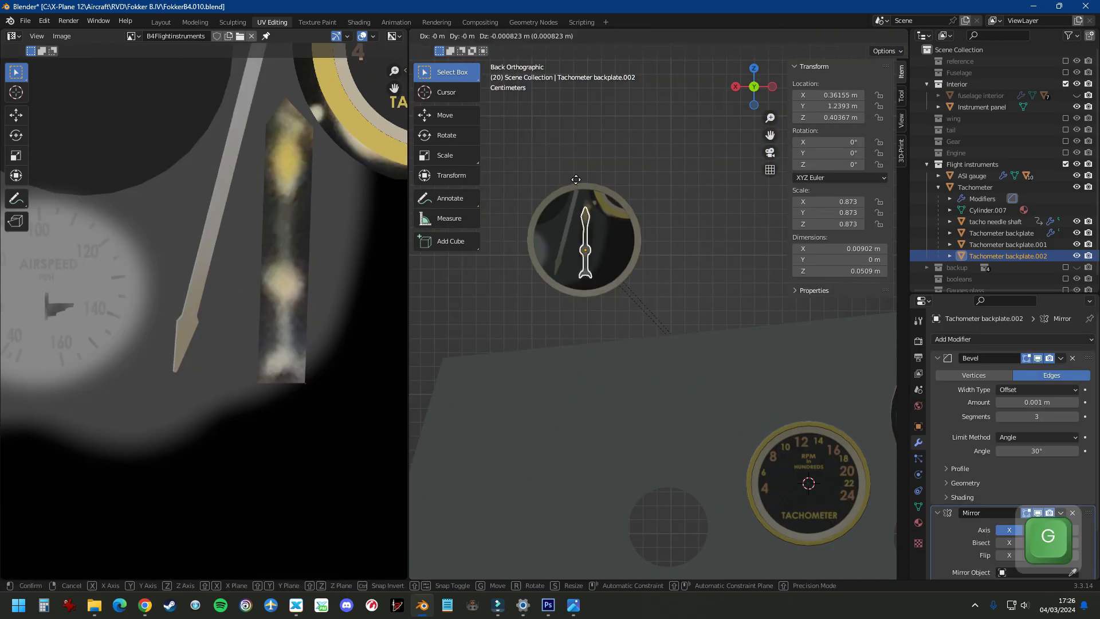
Snap the mirrored needle to the centre of the tachometer and move it along Y in front of the dial
{"action": "key", "text": "g"}
{"action": "left_click", "coordinate": [797, 418]}
{"action": "scroll", "coordinate": [819, 471], "scroll_direction": "up", "scroll_amount": 12}
{"action": "key", "text": "shift+s"}
{"action": "left_click", "coordinate": [710, 302]}
{"action": "scroll", "coordinate": [711, 367], "scroll_direction": "down", "scroll_amount": 8}
{"action": "key", "text": "g"}
{"action": "key", "text": "y"}
{"action": "left_click", "coordinate": [715, 371]}
Extrude the flat tachometer needle to a thickness of about 1 mm
{"action": "key", "text": "Tab"}
{"action": "key", "text": "e"}
{"action": "key", "text": "Tab"}
{"action": "scroll", "coordinate": [647, 321], "scroll_direction": "up", "scroll_amount": 8}
{"action": "middle_click_drag", "start_coordinate": [653, 360], "coordinate": [695, 363]}
{"action": "key", "text": "a"}
{"action": "key", "text": "Tab"}
{"action": "key", "text": "Tab"}
Shade the needle smooth with 30° auto smooth and parent it to the tacho needle shaft
{"action": "left_click", "coordinate": [537, 36]}
{"action": "left_click", "coordinate": [607, 303]}
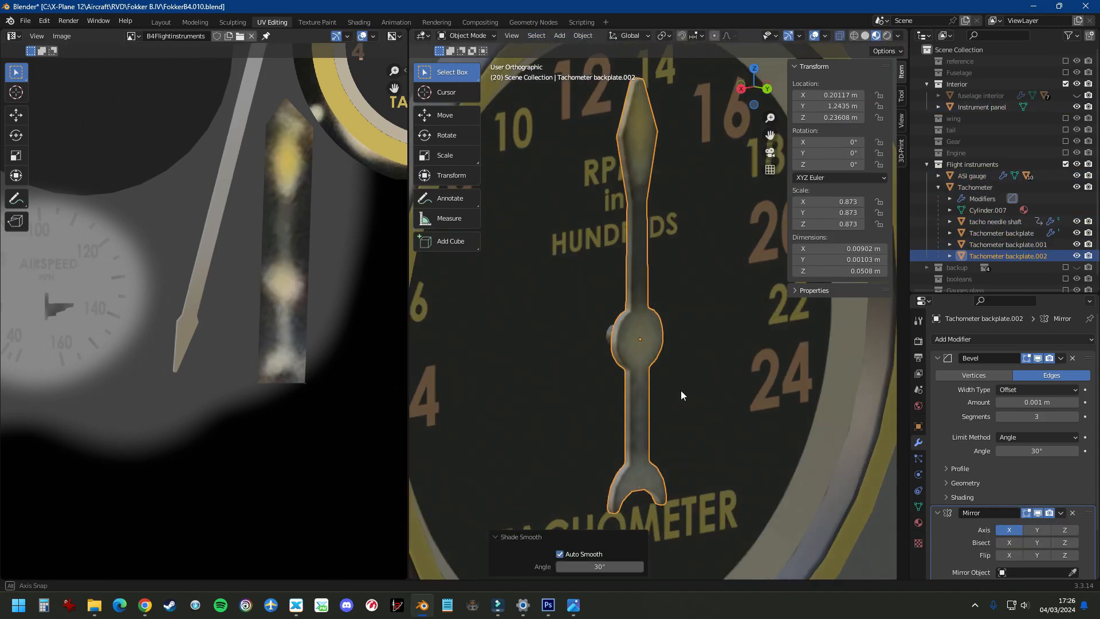
{"action": "left_click", "coordinate": [641, 346], "text": "shift"}
{"action": "key", "text": "ctrl+p"}
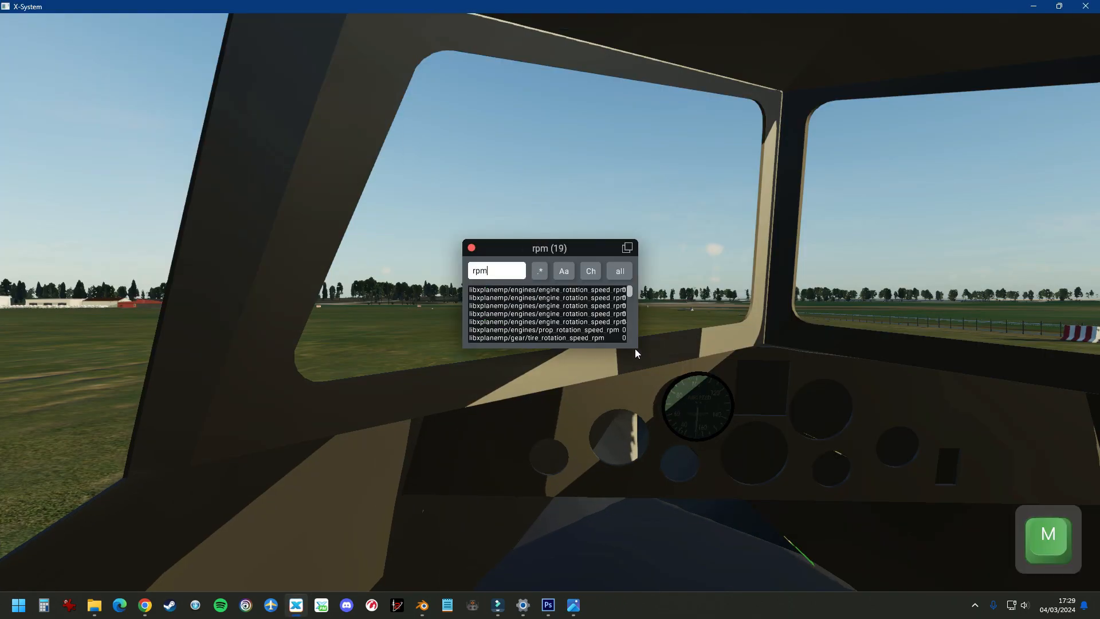
In X-Plane's rpm dataref search, copy the name of sim/cockpit2/engine/indicators/engine_speed_rpm and switch to Blender
{"action": "left_click_drag", "start_coordinate": [641, 344], "coordinate": [966, 521]}
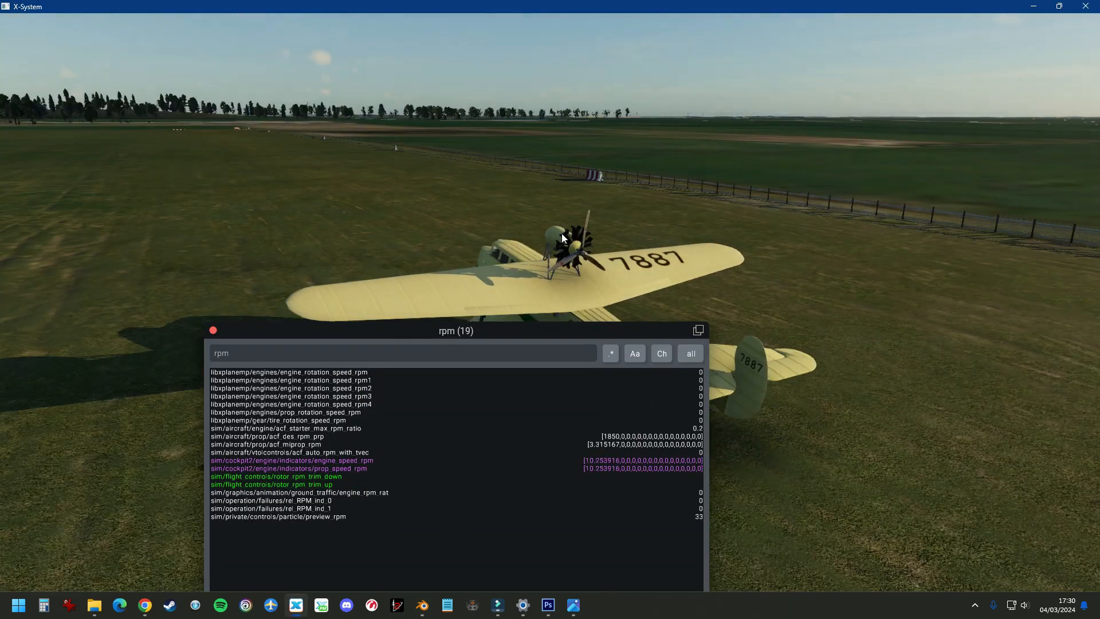
{"action": "left_click", "coordinate": [286, 457]}
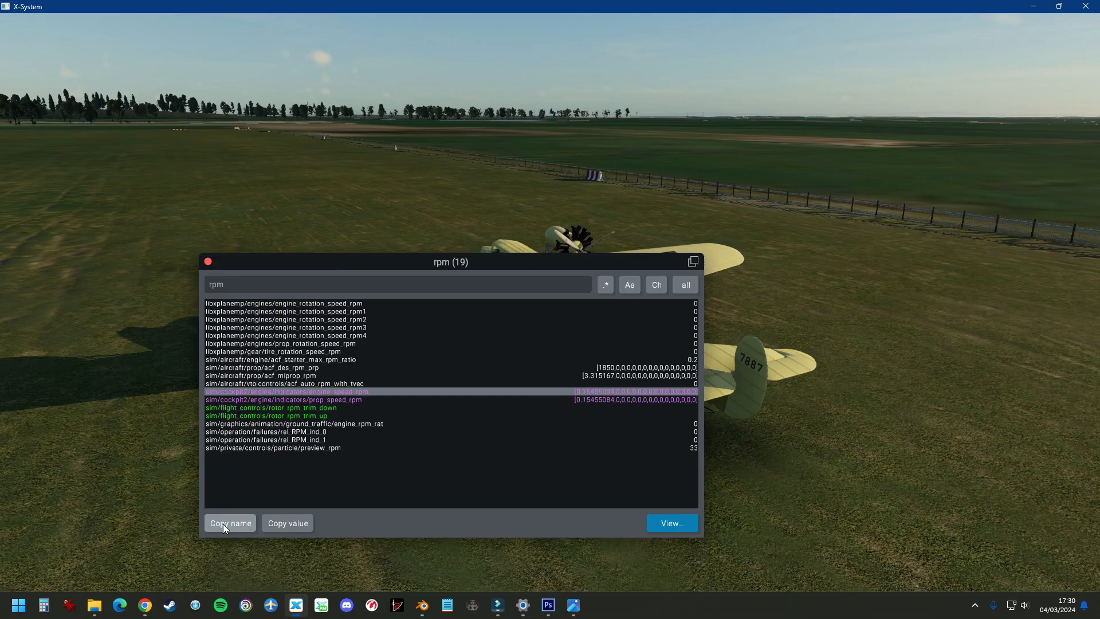
{"action": "key", "text": "alt+Tab"}
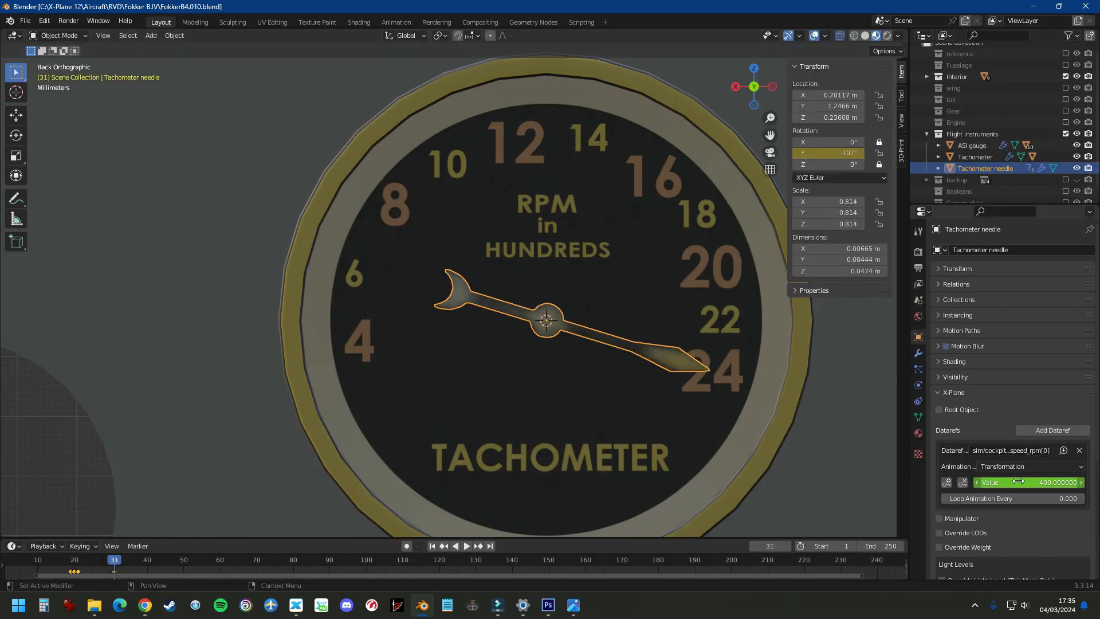
On the next frame, rotate the tachometer needle and keyframe its engine speed dataref value at 2500
{"action": "key", "text": "Right"}
{"action": "key", "text": "r"}
{"action": "double_click", "coordinate": [1014, 483]}
{"action": "type", "text": "2500"}
{"action": "key", "text": "Return"}
{"action": "left_click", "coordinate": [947, 483]}
Keyframe the needle's adjusted rotation on that frame and add a dataref keyframe of 3000 on the following frame
{"action": "key", "text": "Left"}
{"action": "key", "text": "Right"}
{"action": "key", "text": "r"}
{"action": "key", "text": "i"}
{"action": "key", "text": "Right"}
{"action": "double_click", "coordinate": [1023, 482]}
{"action": "type", "text": "3000"}
{"action": "key", "text": "Return"}
{"action": "left_click", "coordinate": [947, 483]}
Return to the earlier frames, rotate the needle and keyframe its rotation frame by frame, and play the tachometer animation
{"action": "key", "text": "Left"}
{"action": "key", "text": "Left"}
{"action": "key", "text": "Left"}
{"action": "key", "text": "Left"}
{"action": "key", "text": "Left"}
{"action": "key", "text": "Left"}
{"action": "key", "text": "Left"}
{"action": "key", "text": "Left"}
{"action": "key", "text": "Left"}
{"action": "key", "text": "Left"}
{"action": "key", "text": "Left"}
{"action": "key", "text": "Left"}
{"action": "key", "text": "Right"}
{"action": "key", "text": "r"}
{"action": "key", "text": "i"}
{"action": "key", "text": "i"}
{"action": "key", "text": "Right"}
{"action": "key", "text": "i"}
{"action": "key", "text": "i"}
{"action": "key", "text": "Right"}
{"action": "key", "text": "i"}
{"action": "key", "text": "i"}
{"action": "key", "text": "Right"}
{"action": "key", "text": "i"}
{"action": "key", "text": "i"}
{"action": "key", "text": "Right"}
{"action": "key", "text": "i"}
{"action": "key", "text": "i"}
{"action": "key", "text": "Right"}
{"action": "key", "text": "i"}
{"action": "key", "text": "space"}
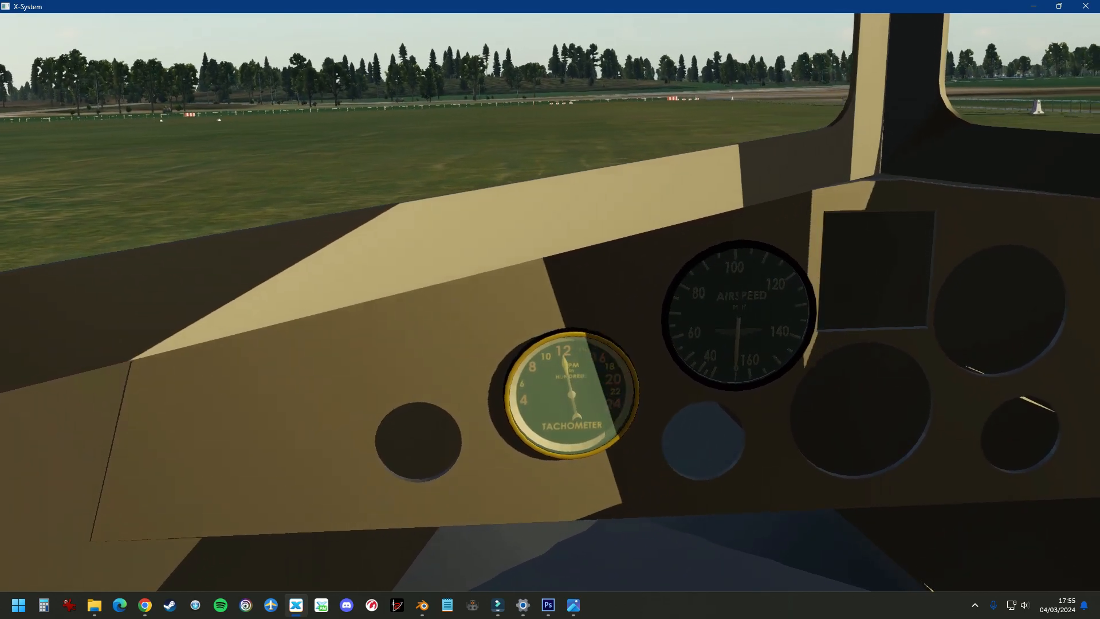
In Photoshop, resize the altimeter reference image to about 46 cm tall and move it beside the tachometer artwork
{"action": "key", "text": "KP_End"}
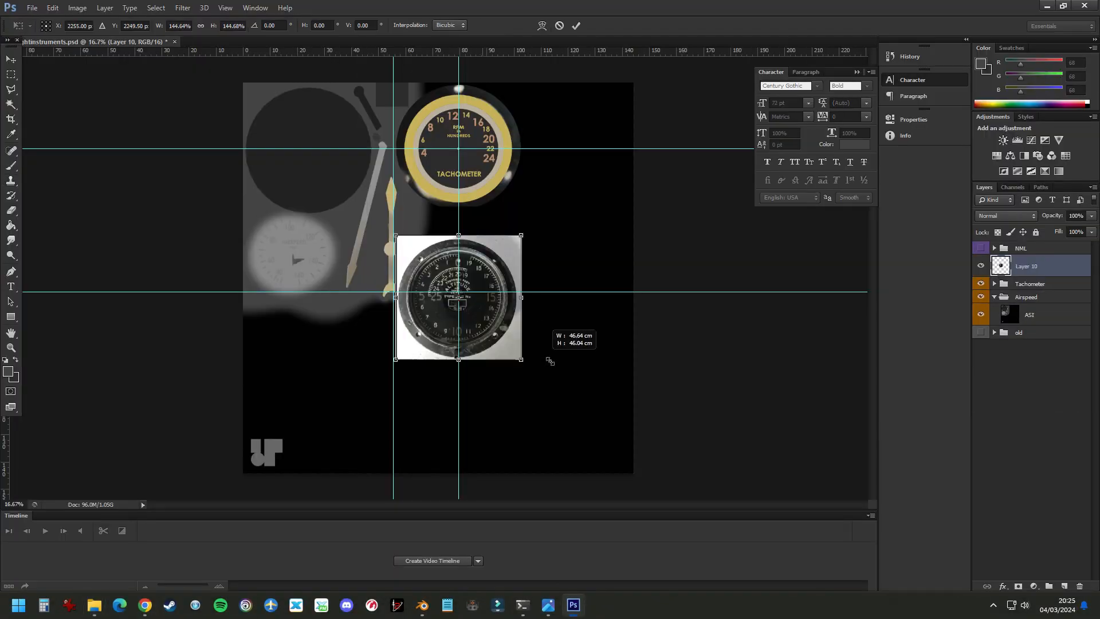
{"action": "left_click_drag", "start_coordinate": [538, 355], "coordinate": [610, 292]}
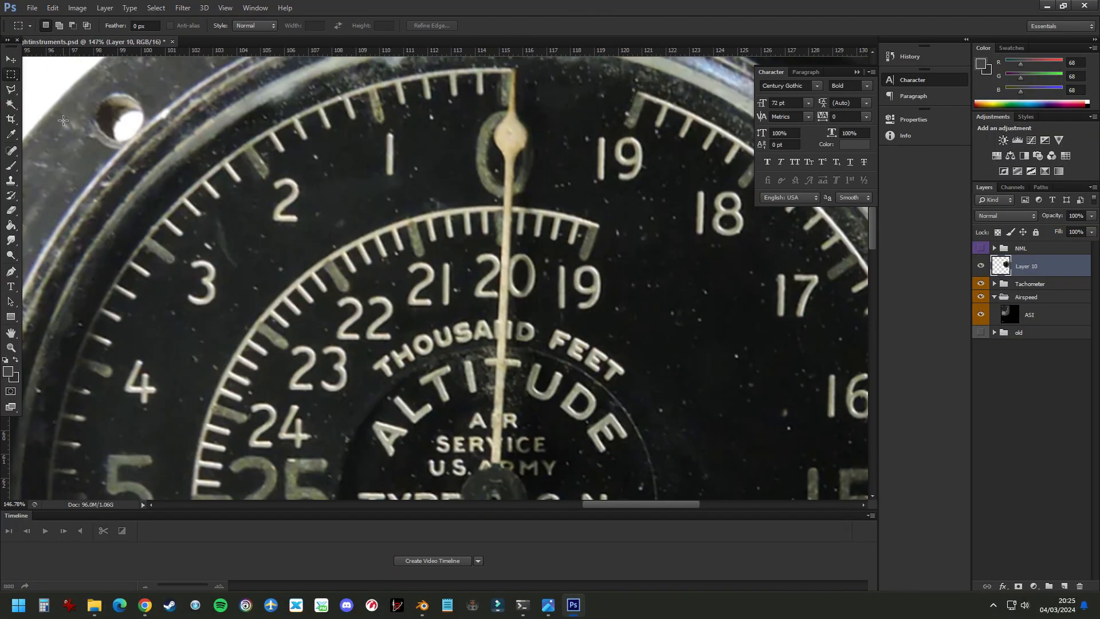
Put the altimeter photo layer into its own layer group named Altimeter
{"action": "left_click", "coordinate": [994, 262]}
{"action": "left_click", "coordinate": [1035, 280]}
{"action": "scroll", "coordinate": [418, 277], "scroll_direction": "down", "scroll_amount": 3, "text": "alt"}
Outline the altimeter needle, hub and counterweight with the Polygonal Lasso and place a copy on a new layer beside the dial
{"action": "left_click", "coordinate": [10, 89]}
{"action": "left_click", "coordinate": [470, 416]}
{"action": "left_click", "coordinate": [450, 426]}
{"action": "left_click", "coordinate": [443, 455]}
{"action": "left_click", "coordinate": [455, 471]}
{"action": "left_click", "coordinate": [463, 471]}
{"action": "scroll", "coordinate": [463, 472], "scroll_direction": "down", "scroll_amount": 4}
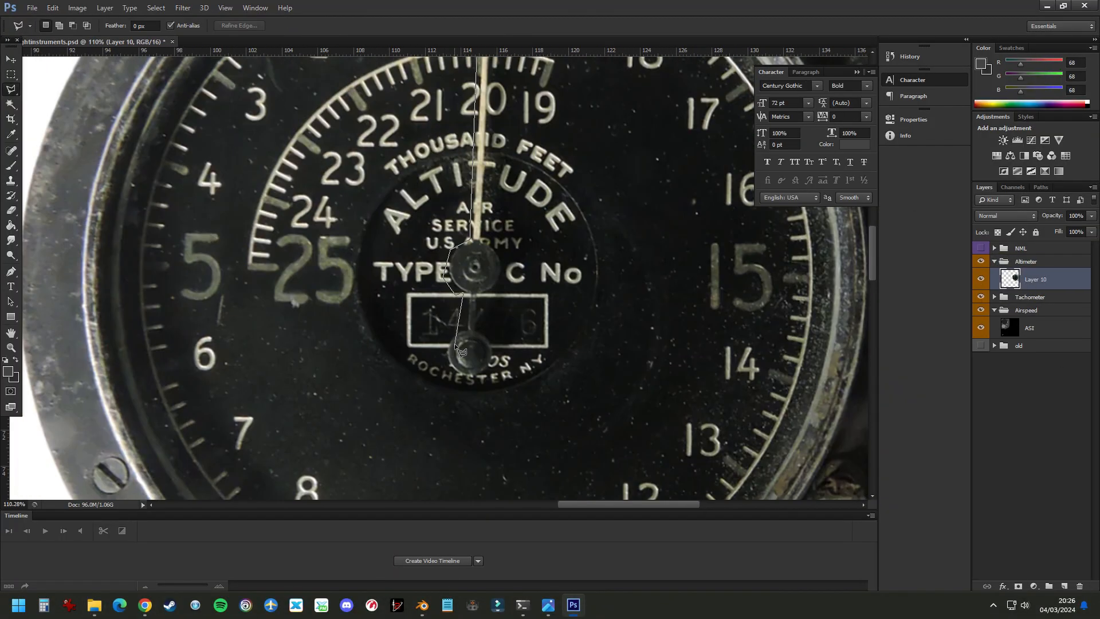
{"action": "scroll", "coordinate": [509, 289], "scroll_direction": "down", "scroll_amount": 5, "text": "alt"}
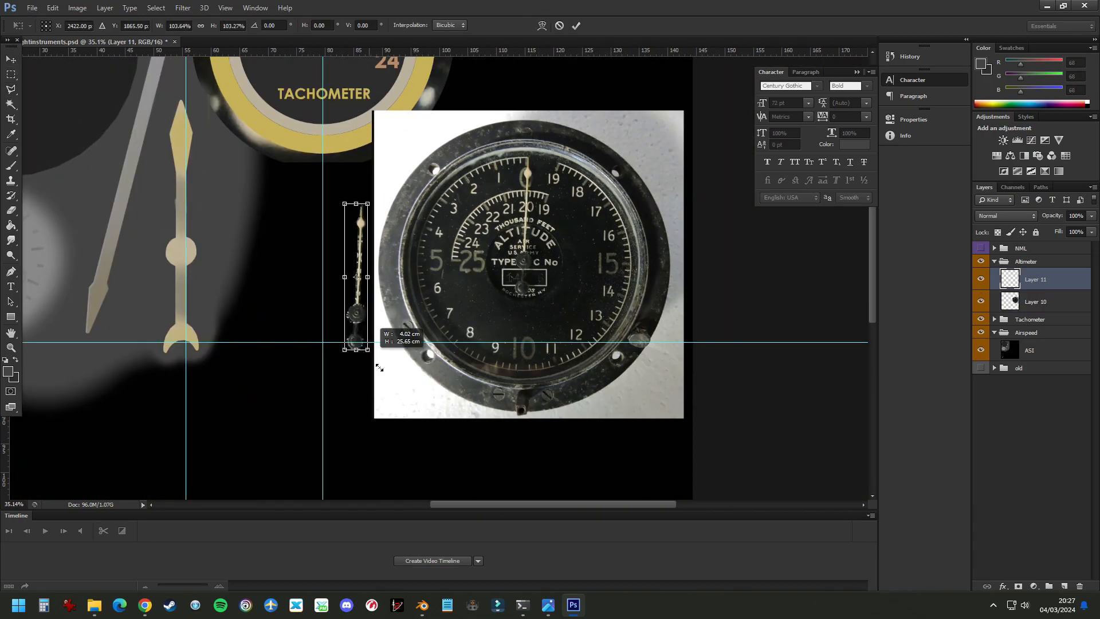
{"action": "left_click_drag", "start_coordinate": [355, 320], "coordinate": [244, 321]}
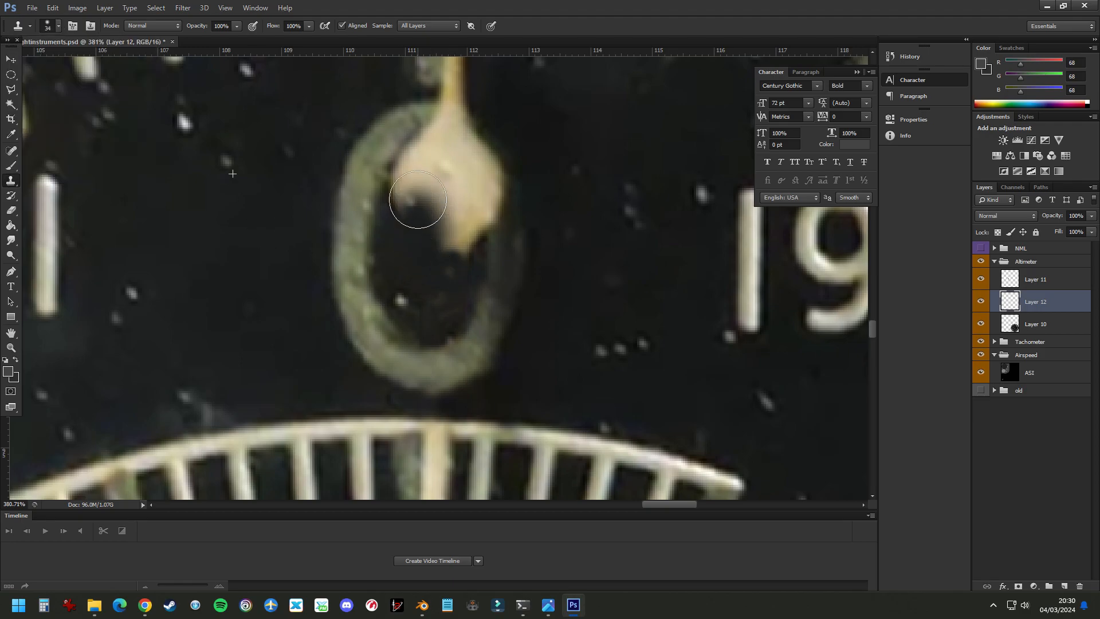
Clone the dial's background over the needle head covering the large 0 and retouch the area around the 20
{"action": "left_click_drag", "start_coordinate": [417, 199], "coordinate": [459, 247]}
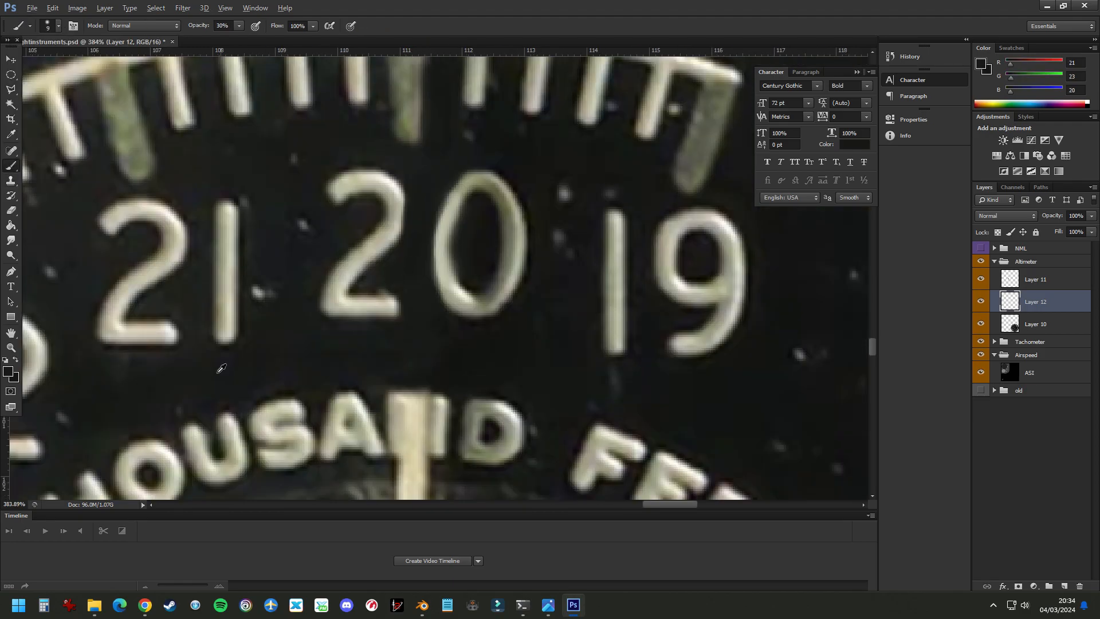
{"action": "scroll", "coordinate": [221, 369], "scroll_direction": "down", "scroll_amount": 3, "text": "alt"}
{"action": "scroll", "coordinate": [445, 189], "scroll_direction": "up", "scroll_amount": 3, "text": "alt"}
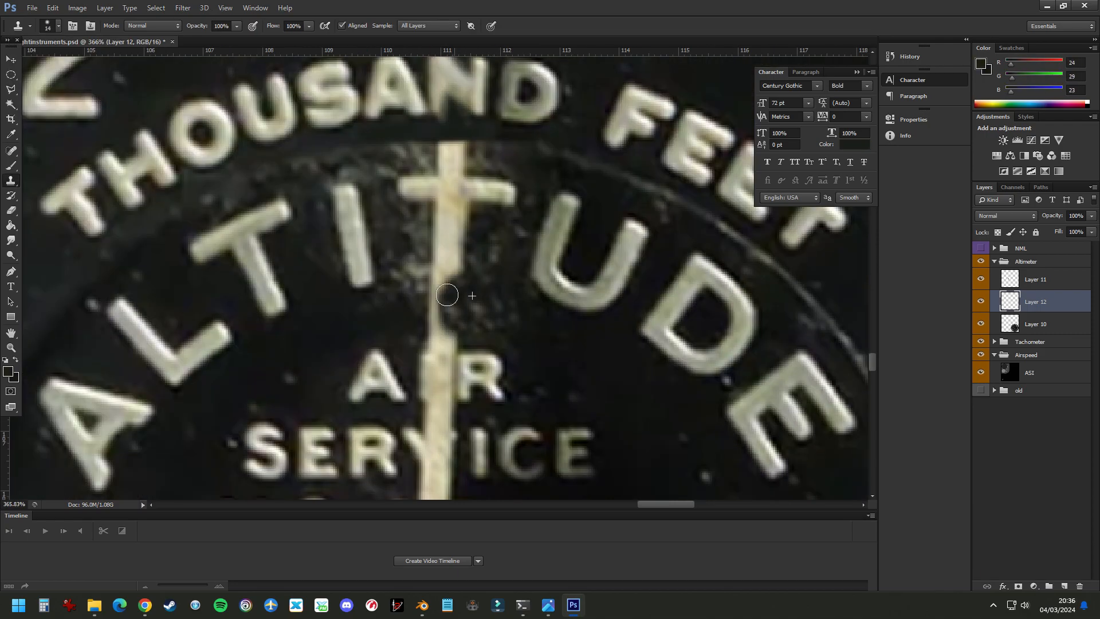
Clone away the needle above and below the second T of the ALTITUDE lettering
{"action": "left_click_drag", "start_coordinate": [441, 294], "coordinate": [437, 287]}
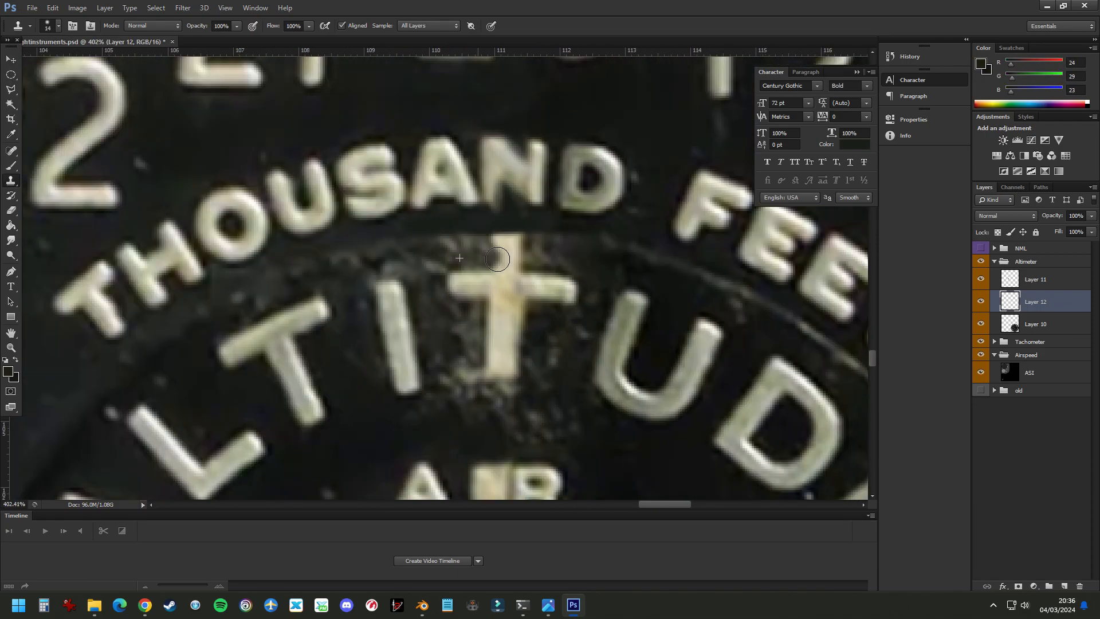
{"action": "left_click_drag", "start_coordinate": [499, 252], "coordinate": [570, 256]}
{"action": "scroll", "coordinate": [570, 257], "scroll_direction": "down", "scroll_amount": 3, "text": "alt"}
{"action": "scroll", "coordinate": [553, 236], "scroll_direction": "up", "scroll_amount": 4, "text": "alt"}
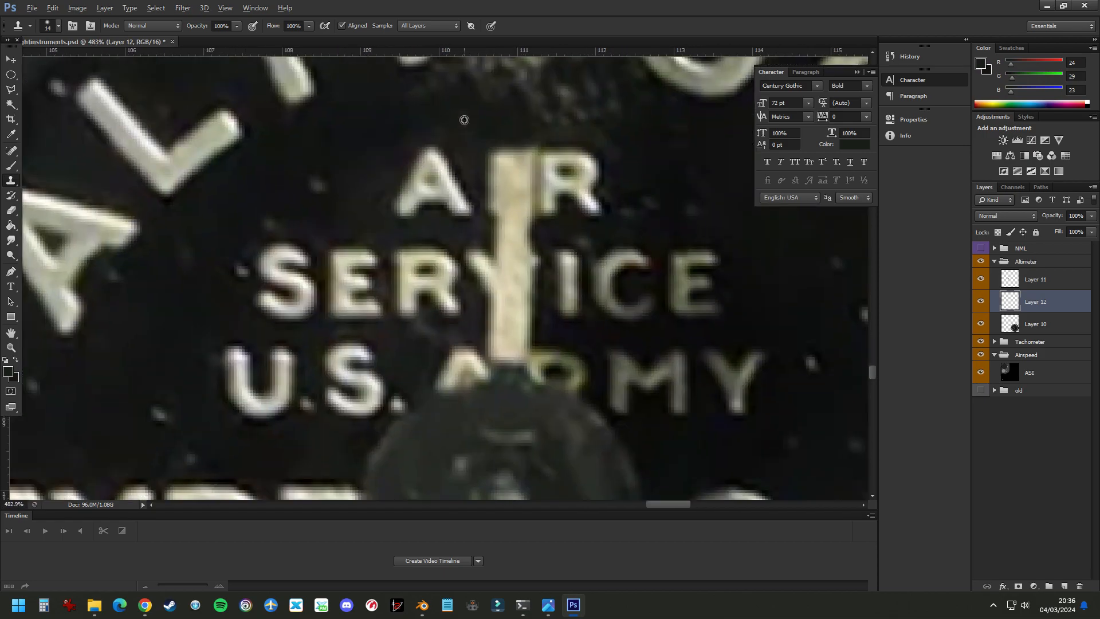
Clone dark background over the needle around the I of AIR and between the AIR and SERVICE lines
{"action": "left_click", "coordinate": [469, 144], "text": "alt"}
{"action": "left_click_drag", "start_coordinate": [504, 232], "coordinate": [524, 235]}
{"action": "scroll", "coordinate": [477, 154], "scroll_direction": "up", "scroll_amount": 3, "text": "alt"}
{"action": "scroll", "coordinate": [479, 275], "scroll_direction": "down", "scroll_amount": 4, "text": "alt"}
{"action": "left_click_drag", "start_coordinate": [528, 192], "coordinate": [535, 206]}
{"action": "scroll", "coordinate": [535, 206], "scroll_direction": "down", "scroll_amount": 3, "text": "alt"}
{"action": "scroll", "coordinate": [405, 331], "scroll_direction": "up", "scroll_amount": 3, "text": "alt"}
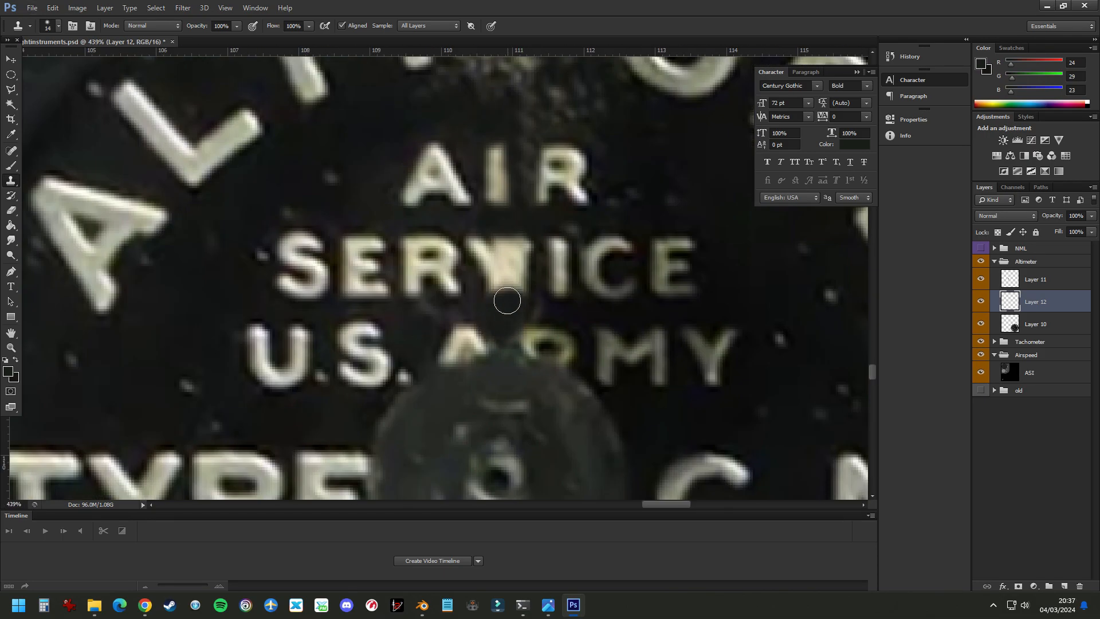
Clone away the needle remains around the V of SERVICE
{"action": "left_click", "coordinate": [345, 154], "text": "alt"}
{"action": "left_click", "coordinate": [488, 260]}
{"action": "scroll", "coordinate": [488, 260], "scroll_direction": "down", "scroll_amount": 4, "text": "alt"}
{"action": "scroll", "coordinate": [494, 403], "scroll_direction": "up", "scroll_amount": 3, "text": "alt"}
With a 28 px clone brush, restore the number box's upper border and remove the counterweight link inside it
{"action": "right_click_drag", "start_coordinate": [578, 269], "coordinate": [586, 269], "text": "alt"}
{"action": "left_click", "coordinate": [590, 270], "text": "alt"}
{"action": "left_click", "coordinate": [586, 221]}
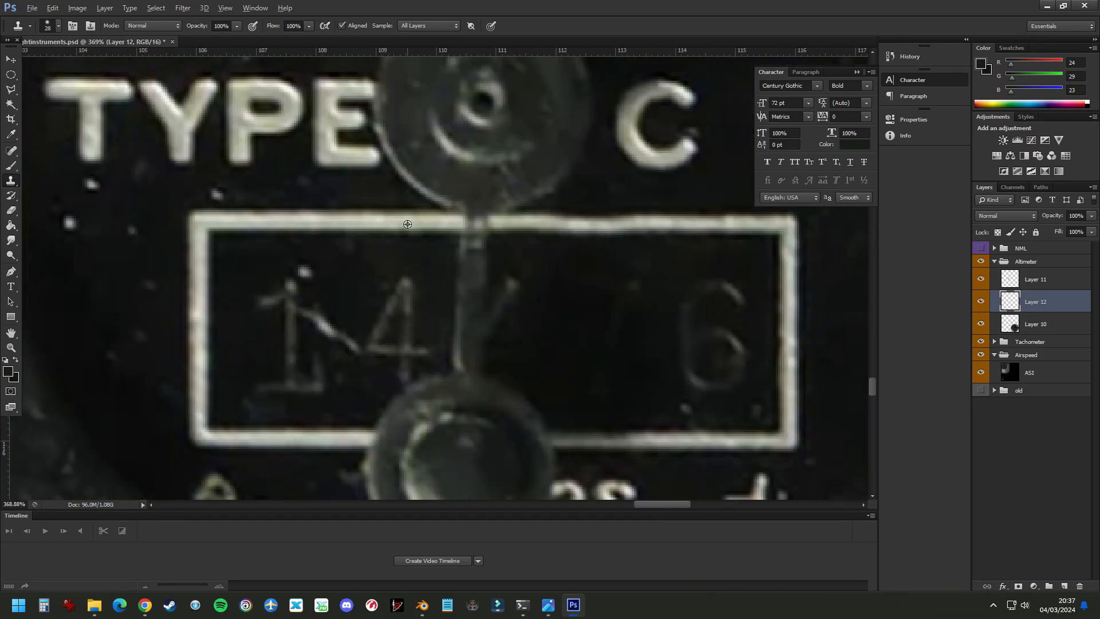
{"action": "left_click_drag", "start_coordinate": [479, 244], "coordinate": [464, 356]}
{"action": "scroll", "coordinate": [606, 385], "scroll_direction": "down", "scroll_amount": 2, "text": "alt"}
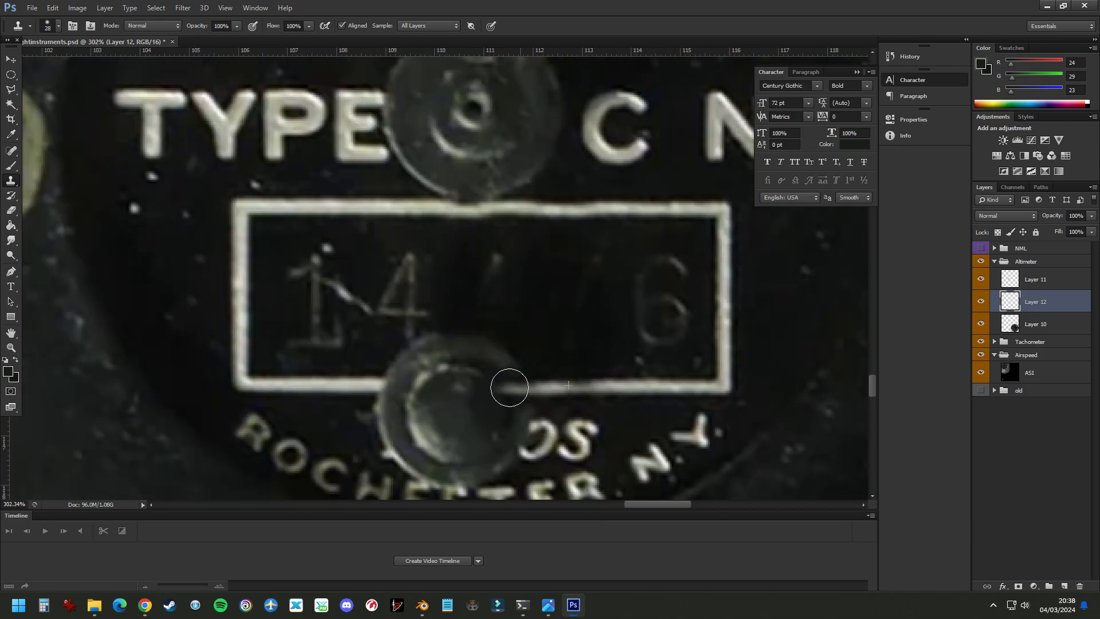
Clone away the counterweight covering the lower border of the number box
{"action": "mouse_move", "coordinate": [370, 411]}
{"action": "left_mouse_down"}
{"action": "mouse_move", "coordinate": [410, 434]}
{"action": "mouse_move", "coordinate": [465, 427]}
{"action": "left_mouse_up"}
{"action": "scroll", "coordinate": [410, 434], "scroll_direction": "down", "scroll_amount": 8, "text": "alt"}
{"action": "scroll", "coordinate": [307, 311], "scroll_direction": "up", "scroll_amount": 5, "text": "alt"}
{"action": "scroll", "coordinate": [630, 394], "scroll_direction": "up", "scroll_amount": 4, "text": "alt"}
Adjust the brush, sample the dial colour and retouch the maker's lettering below the number box
{"action": "key", "text": "7"}
{"action": "left_click", "coordinate": [58, 26]}
{"action": "left_click_drag", "start_coordinate": [19, 59], "coordinate": [30, 59]}
{"action": "left_click", "coordinate": [346, 407], "text": "alt"}
{"action": "key", "text": "s"}
{"action": "scroll", "coordinate": [293, 393], "scroll_direction": "down", "scroll_amount": 6, "text": "alt"}
{"action": "scroll", "coordinate": [468, 390], "scroll_direction": "up", "scroll_amount": 4, "text": "alt"}
{"action": "scroll", "coordinate": [645, 363], "scroll_direction": "down", "scroll_amount": 5, "text": "alt"}
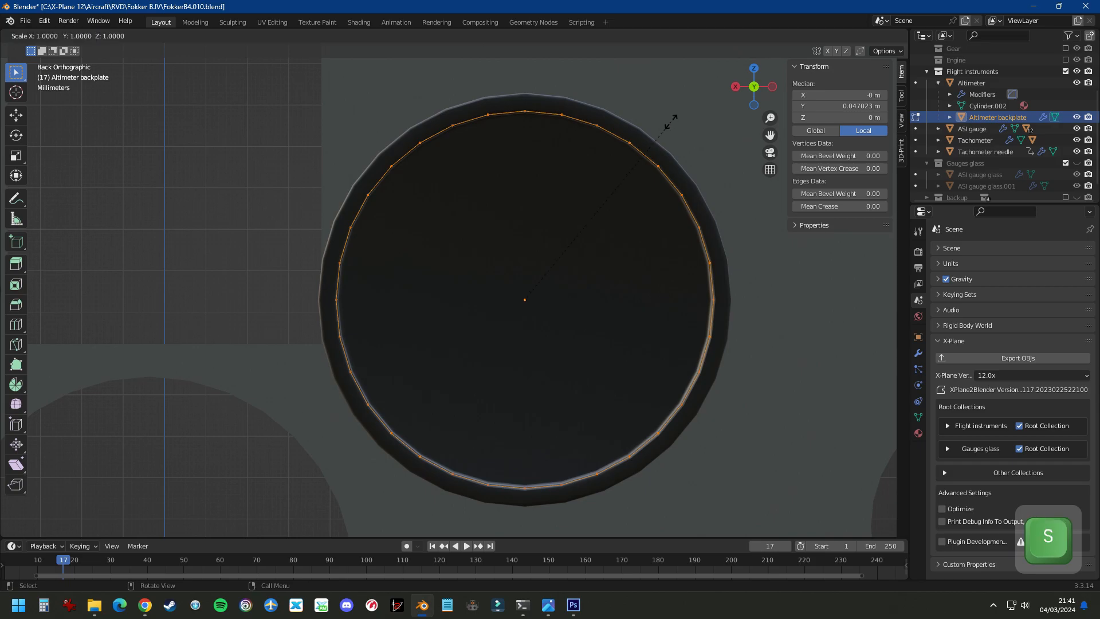
In Blender, select all of the altimeter backplate and scale its UVs to fit the altimeter dial artwork
{"action": "key", "text": "Tab"}
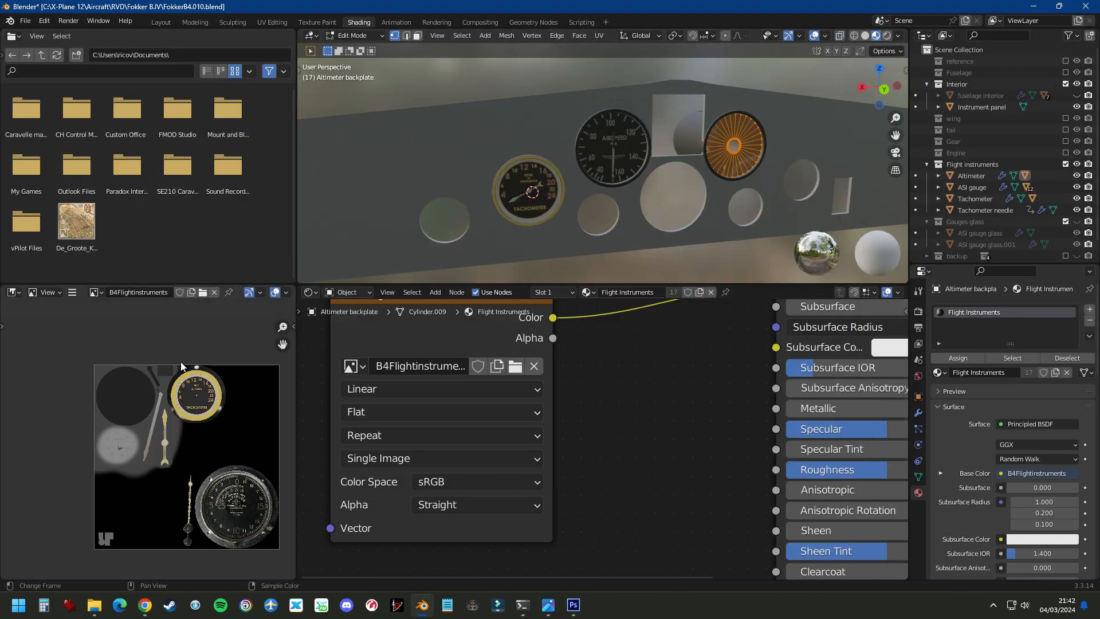
{"action": "key", "text": "a"}
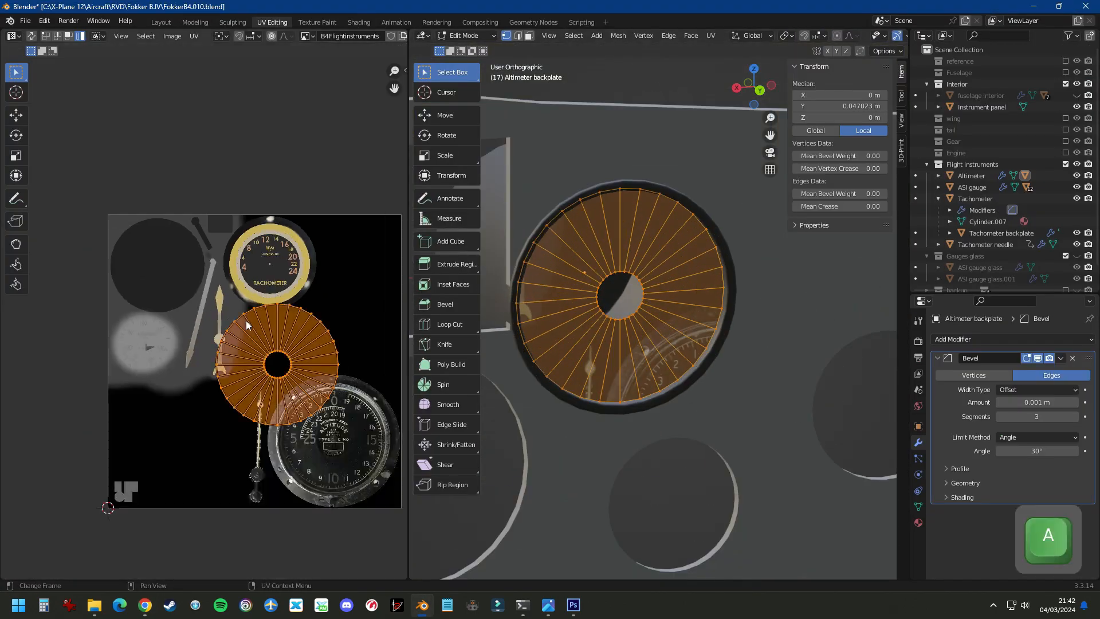
{"action": "key", "text": "s"}
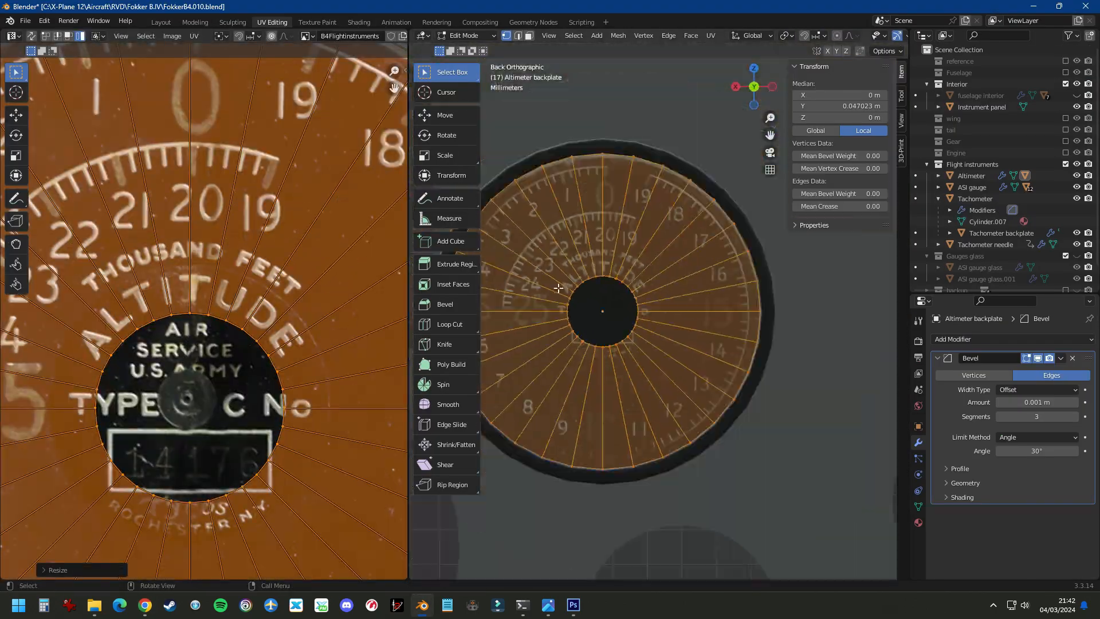
{"action": "scroll", "coordinate": [810, 321], "scroll_direction": "up", "scroll_amount": 10}
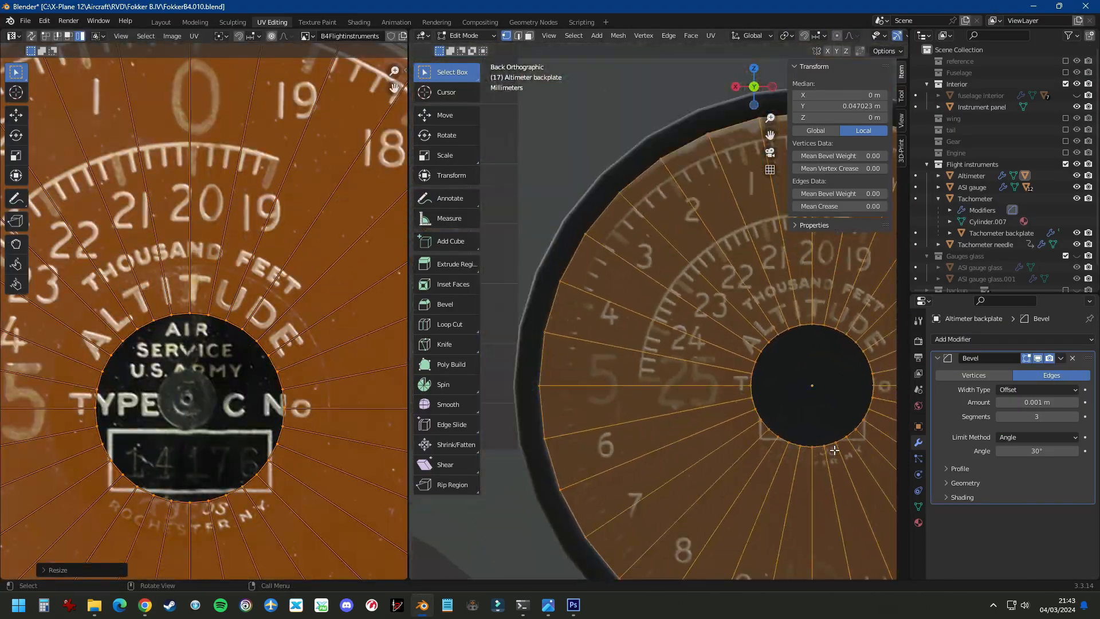
{"action": "scroll", "coordinate": [633, 305], "scroll_direction": "down", "scroll_amount": 5}
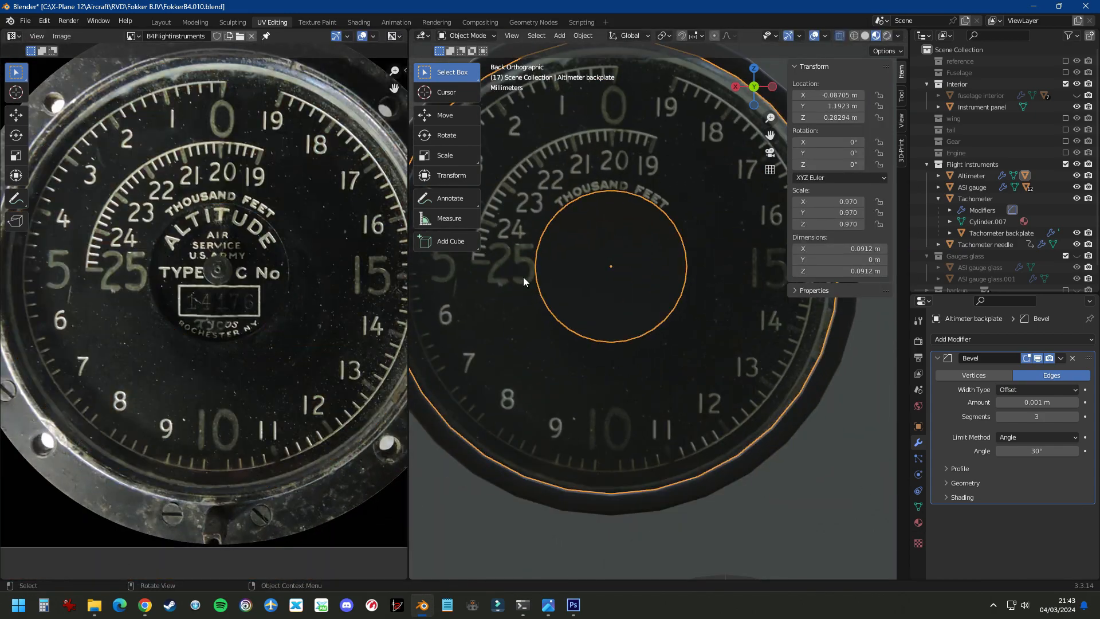
Scale a duplicate of the backplate down to the dial's centre disc and fit its UVs to the ALTITUDE lettering
{"action": "scroll", "coordinate": [715, 259], "scroll_direction": "up", "scroll_amount": 5}
{"action": "key", "text": "Tab"}
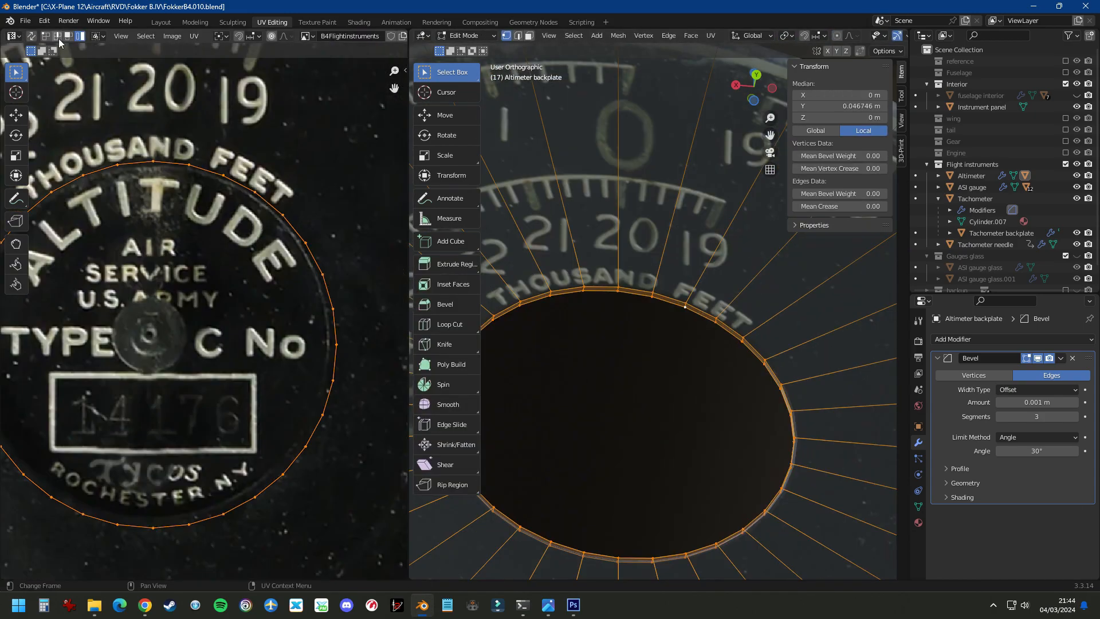
{"action": "key", "text": "s"}
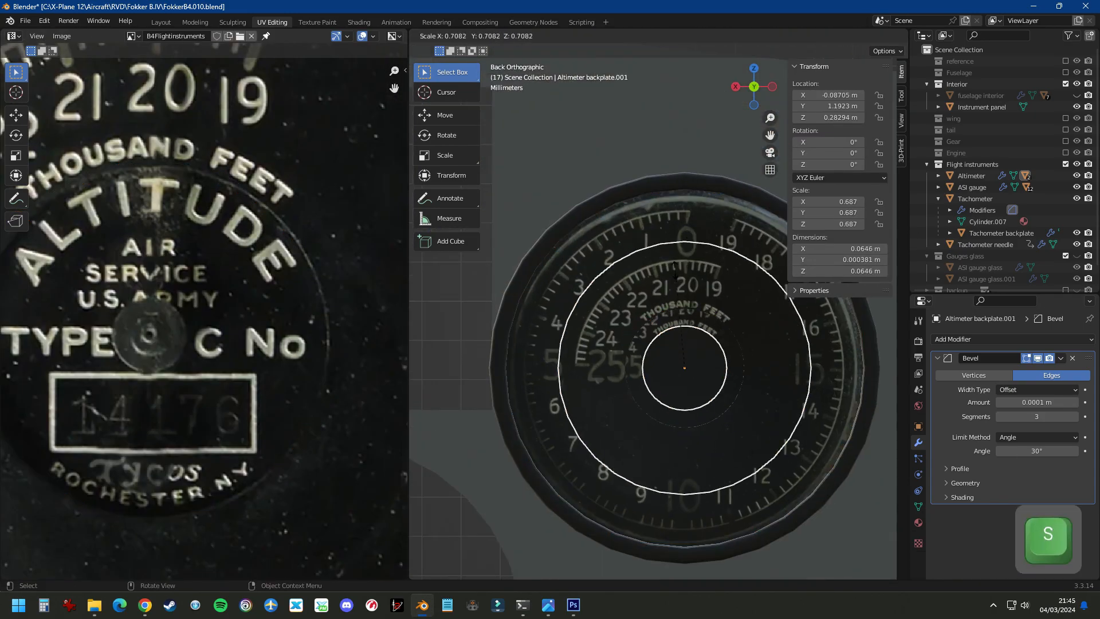
{"action": "key", "text": "a"}
{"action": "key", "text": "s"}
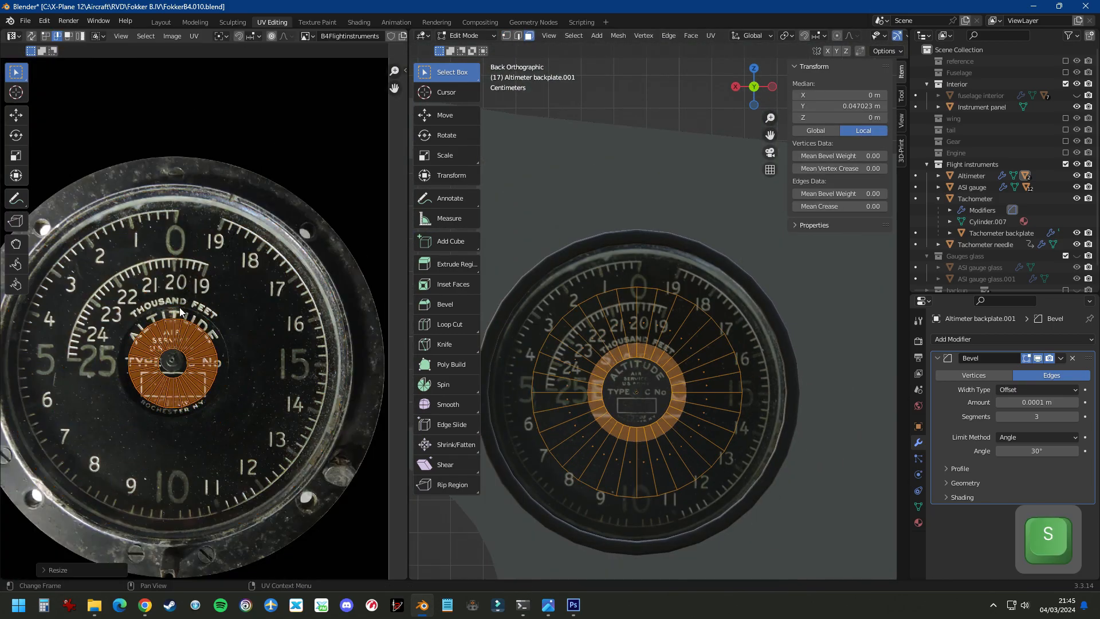
Leave mesh editing, select the altimeter's centre plate and move it into position
{"action": "key", "text": "Tab"}
{"action": "left_click", "coordinate": [684, 334]}
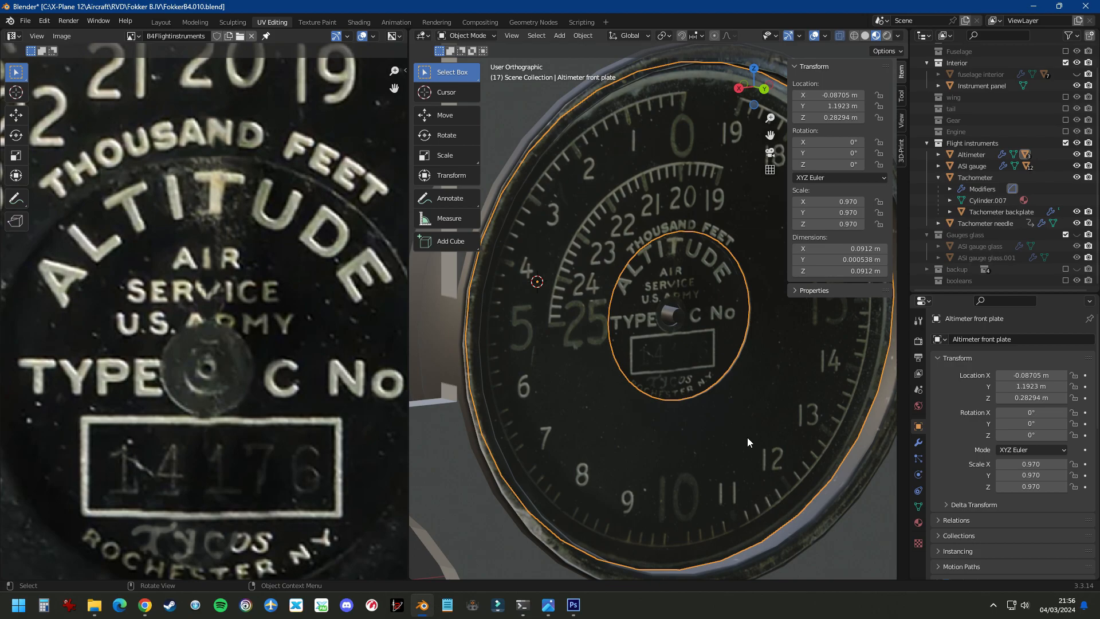
{"action": "key", "text": "g"}
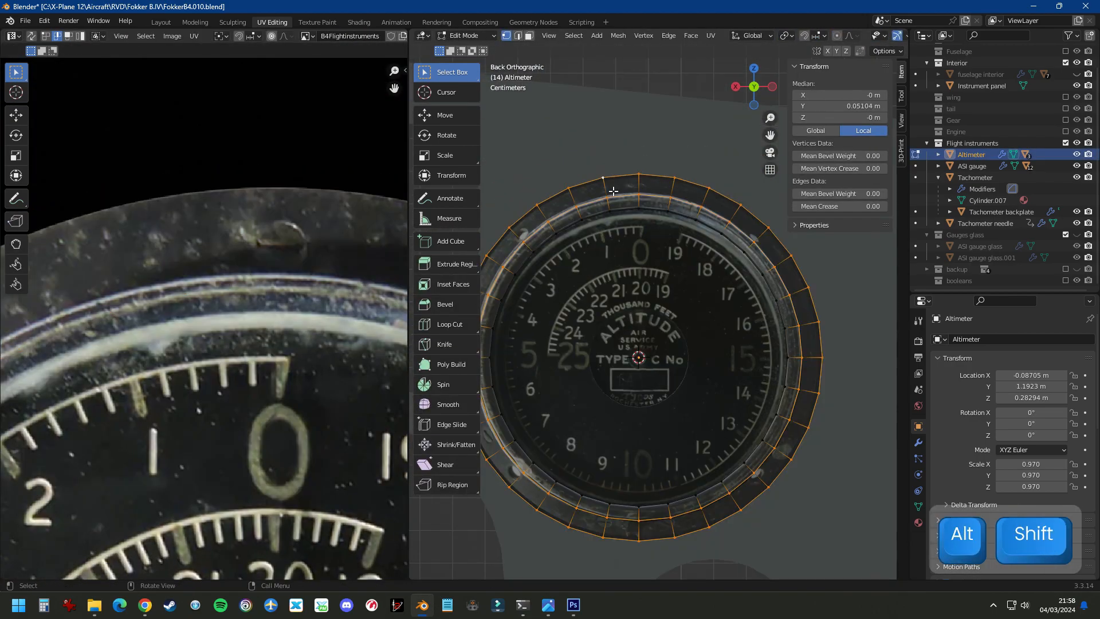
{"action": "scroll", "coordinate": [690, 214], "scroll_direction": "up", "scroll_amount": 5}
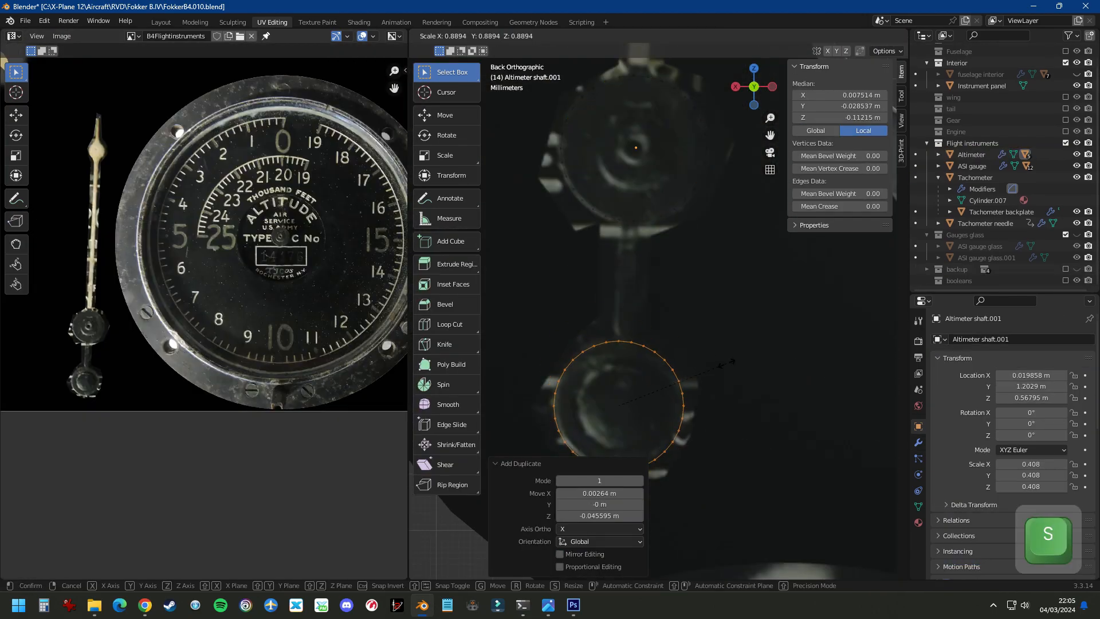
Size the duplicated circle to the reference counterweight and trace the connecting arm by extruding, scaling and moving its vertices
{"action": "left_click", "coordinate": [716, 325]}
{"action": "right_click", "coordinate": [601, 389], "text": "ctrl"}
{"action": "key", "text": "f"}
{"action": "key", "text": "g"}
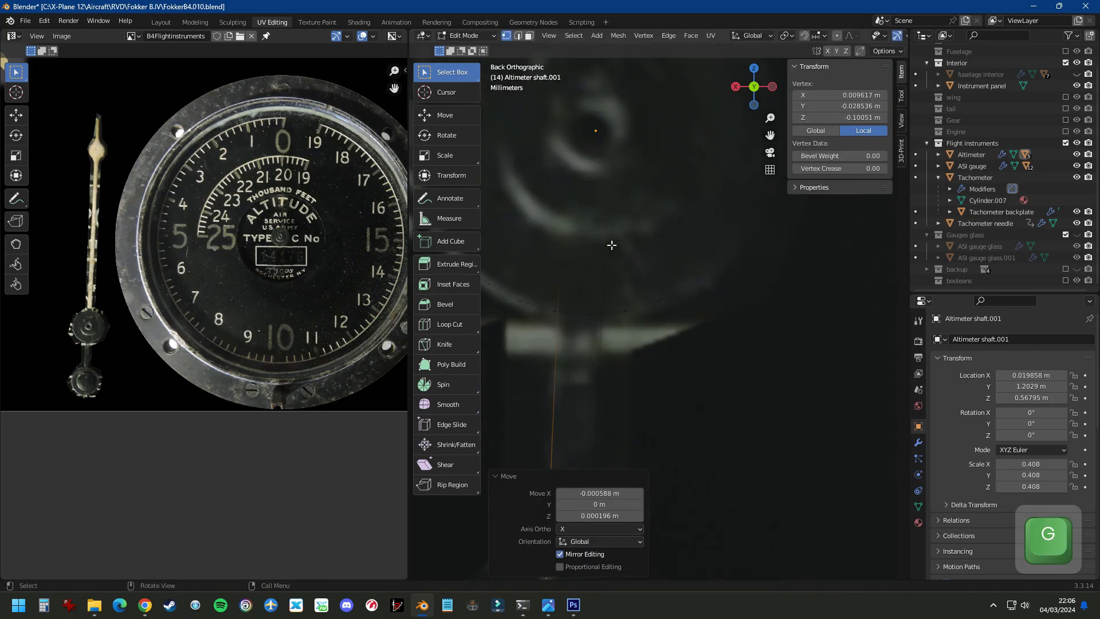
{"action": "key", "text": "e"}
{"action": "left_click", "coordinate": [778, 280]}
{"action": "key", "text": "s"}
{"action": "key", "text": "g"}
{"action": "left_click", "coordinate": [671, 155]}
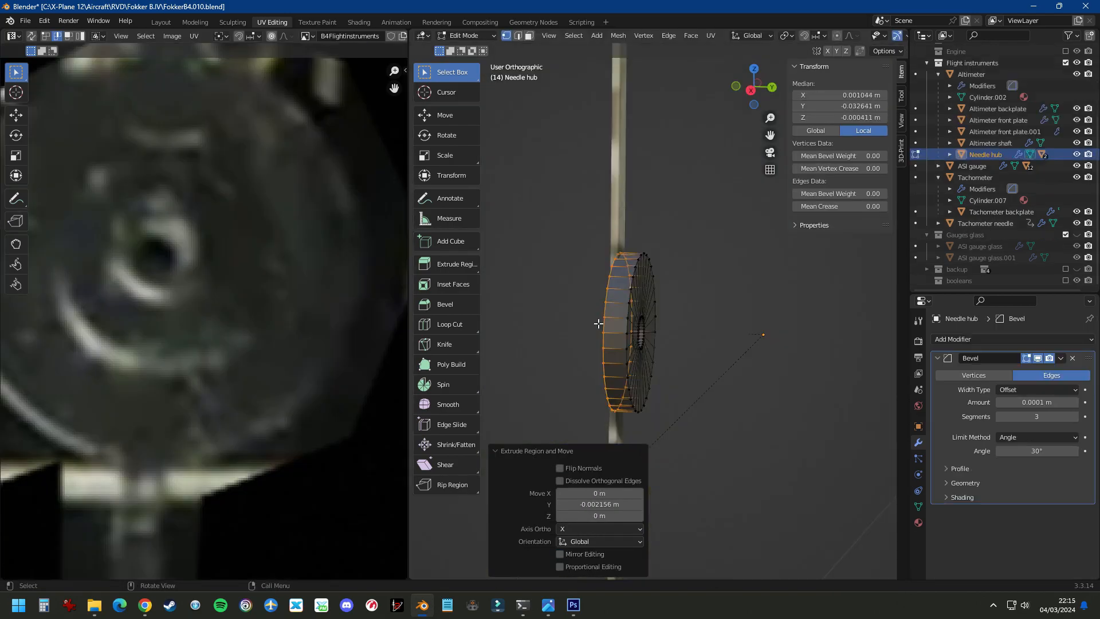
Extrude the needle hub's front loop, scale it inward, and extrude the selected inner loop along Y
{"action": "key", "text": "KP_1"}
{"action": "key", "text": "e"}
{"action": "key", "text": "s"}
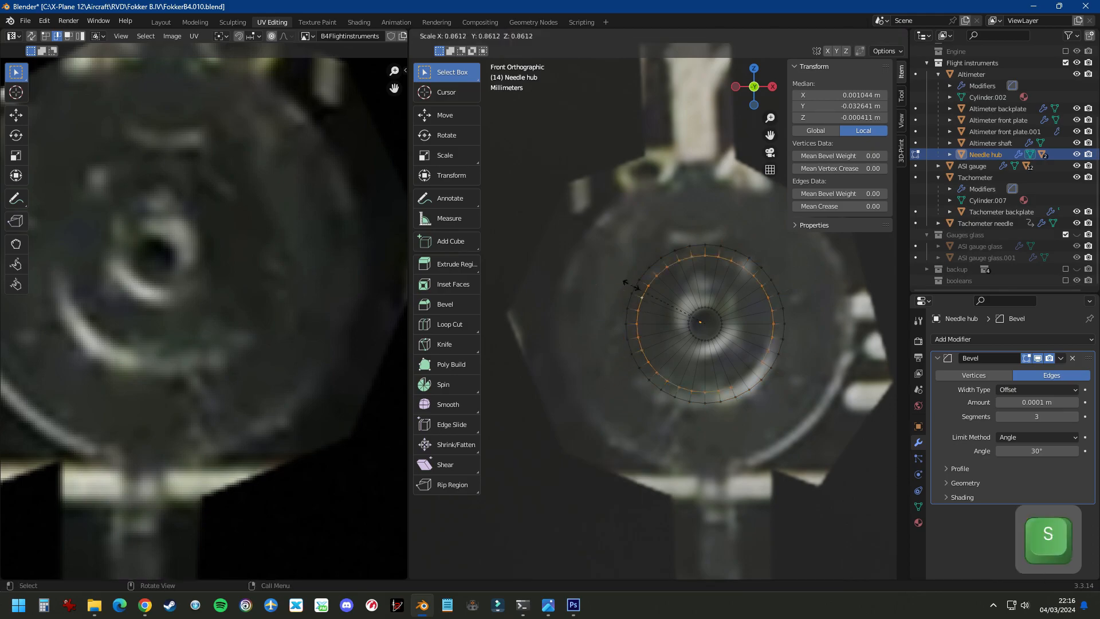
{"action": "left_click", "coordinate": [628, 289]}
{"action": "left_click", "coordinate": [720, 309], "text": "alt+shift"}
{"action": "middle_click_drag", "start_coordinate": [719, 309], "coordinate": [717, 356]}
{"action": "key", "text": "e"}
{"action": "key", "text": "y"}
{"action": "left_click", "coordinate": [643, 256]}
Select the whole needle hub and scale it to match the reference artwork
{"action": "key", "text": "KP_1"}
{"action": "key", "text": "a"}
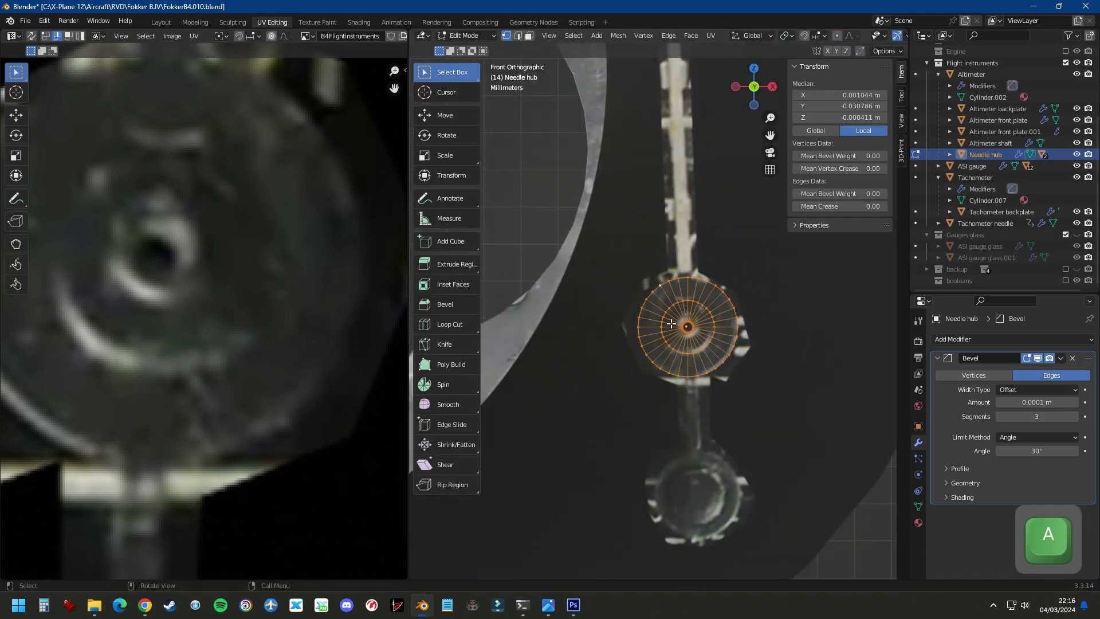
{"action": "key", "text": "s"}
{"action": "key", "text": "Tab"}
Extrude the counterweight along Y and apply its rotation and scale
{"action": "key", "text": "KP_1"}
{"action": "key", "text": "e"}
{"action": "key", "text": "y"}
{"action": "left_click", "coordinate": [713, 246]}
{"action": "key", "text": "Tab"}
{"action": "key", "text": "ctrl+a"}
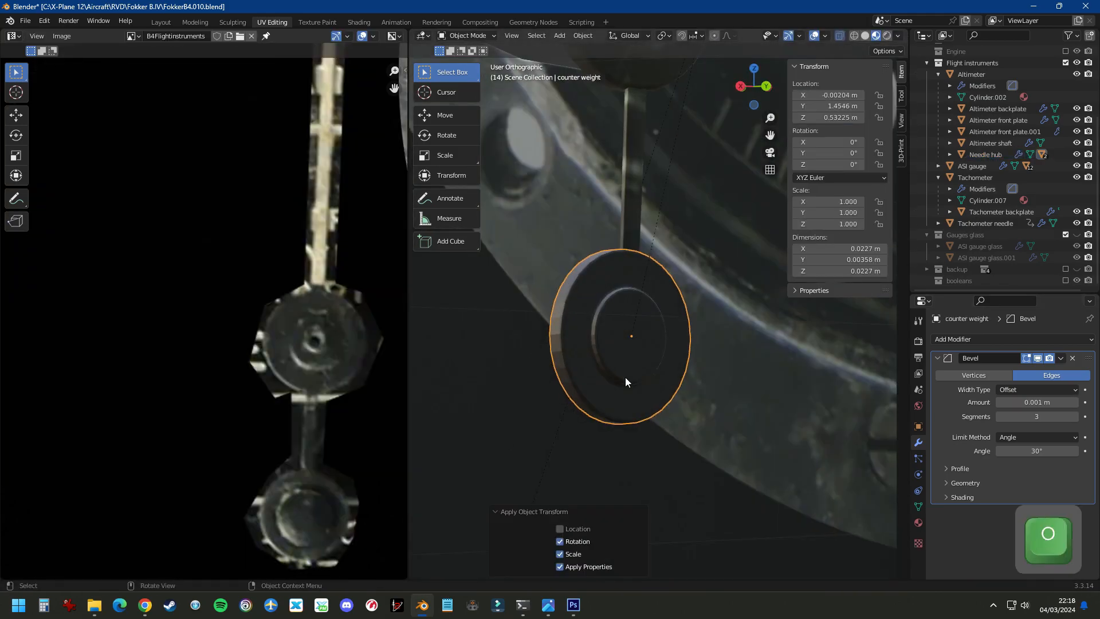
Extrude and scale the counterweight's front loop inward, and unwrap the whole mesh onto the counterweight artwork
{"action": "key", "text": "Tab"}
{"action": "left_click", "coordinate": [736, 300], "text": "alt"}
{"action": "key", "text": "e"}
{"action": "key", "text": "s"}
{"action": "key", "text": "a"}
{"action": "key", "text": "u"}
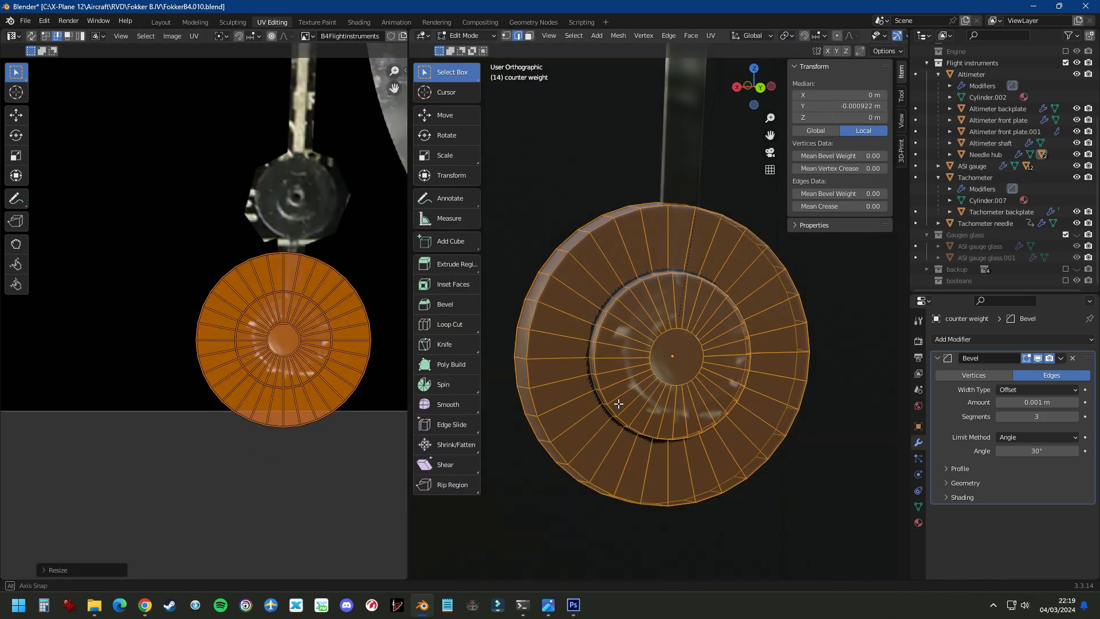
Join the counterweight with the other needle parts into one object and inspect its mesh
{"action": "key", "text": "Tab"}
{"action": "key", "text": "ctrl+j"}
{"action": "key", "text": "Tab"}
{"action": "key", "text": "Tab"}
{"action": "middle_click_drag", "start_coordinate": [611, 252], "coordinate": [565, 322]}
{"action": "scroll", "coordinate": [565, 322], "scroll_direction": "up", "scroll_amount": 4}
{"action": "scroll", "coordinate": [566, 322], "scroll_direction": "down", "scroll_amount": 3}
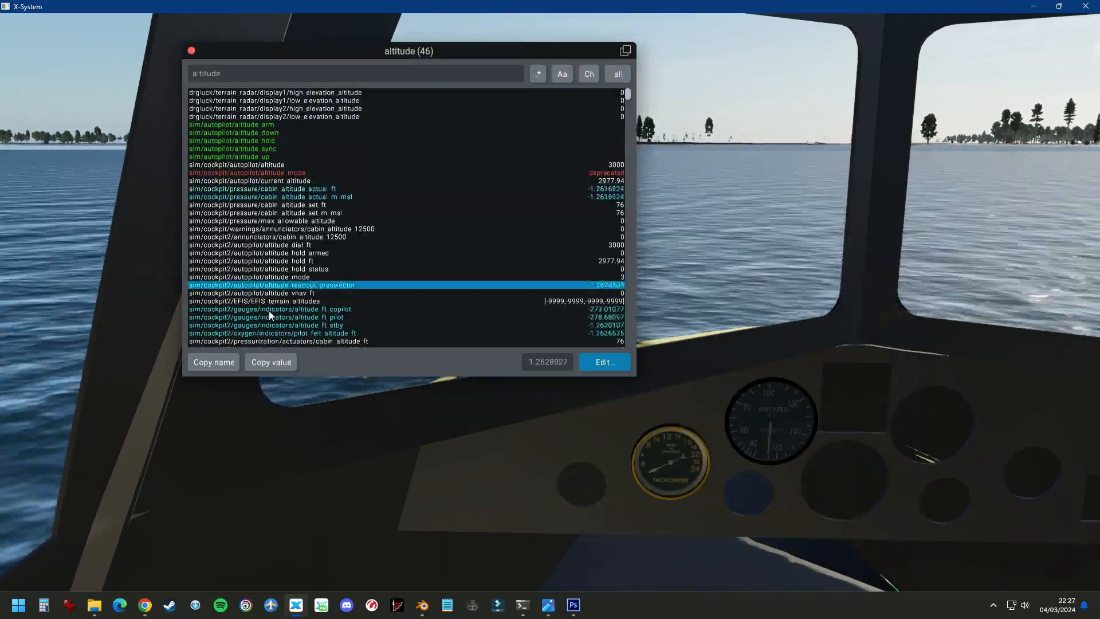
In X-Plane, browse the altitude datarefs to find the pilot's altitude indicator
{"action": "key", "text": "Down"}
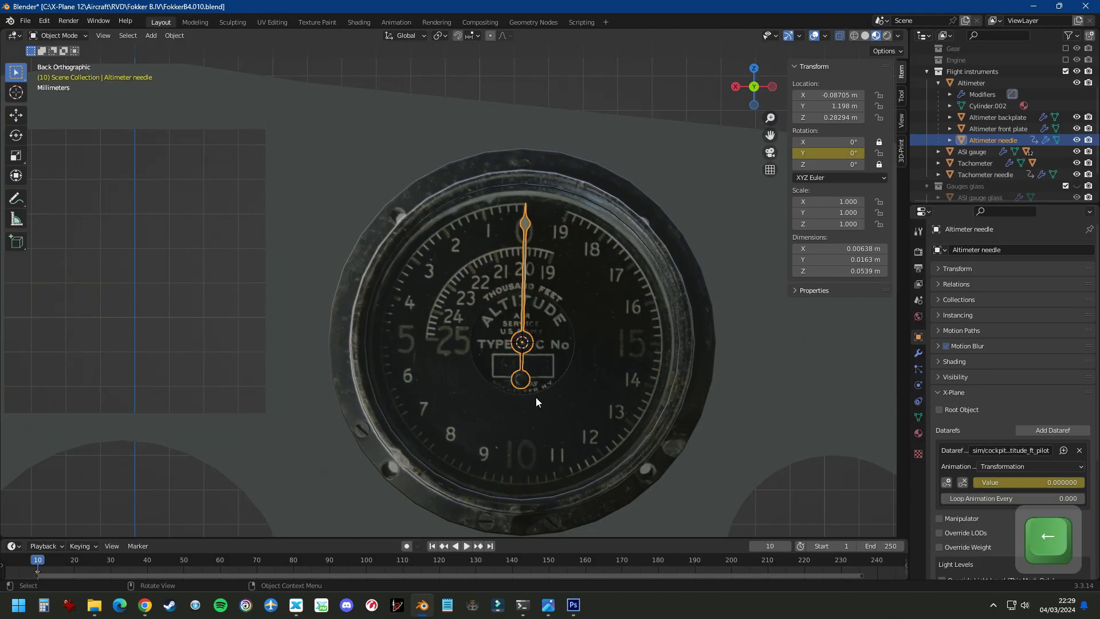
In Blender, rotate the altimeter needle to the 5 mark and keyframe its altitude dataref value at 5000
{"action": "scroll", "coordinate": [535, 397], "scroll_direction": "up", "scroll_amount": 3}
{"action": "key", "text": "r"}
{"action": "left_click", "coordinate": [653, 279]}
{"action": "double_click", "coordinate": [1028, 482]}
{"action": "type", "text": "5000"}
{"action": "key", "text": "Return"}
{"action": "left_click", "coordinate": [946, 482]}
{"action": "scroll", "coordinate": [464, 326], "scroll_direction": "down", "scroll_amount": 2}
{"action": "middle_click_drag", "start_coordinate": [464, 326], "coordinate": [331, 256], "text": "shift"}
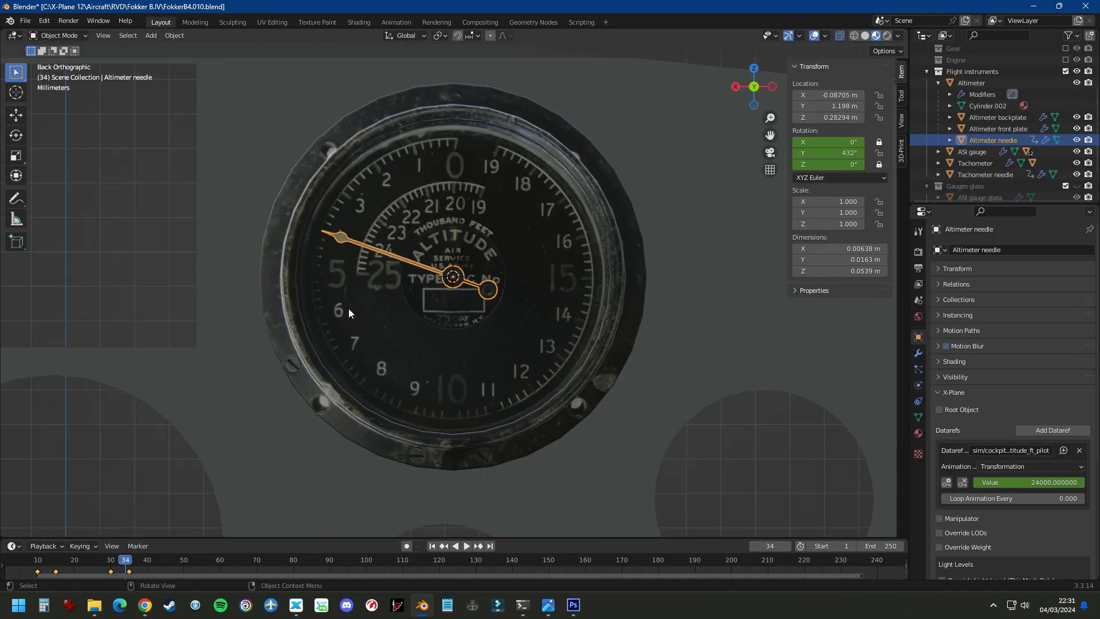
Step back through the altimeter needle's animation frames and snap the 3D cursor at the altimeter
{"action": "key", "text": "Left"}
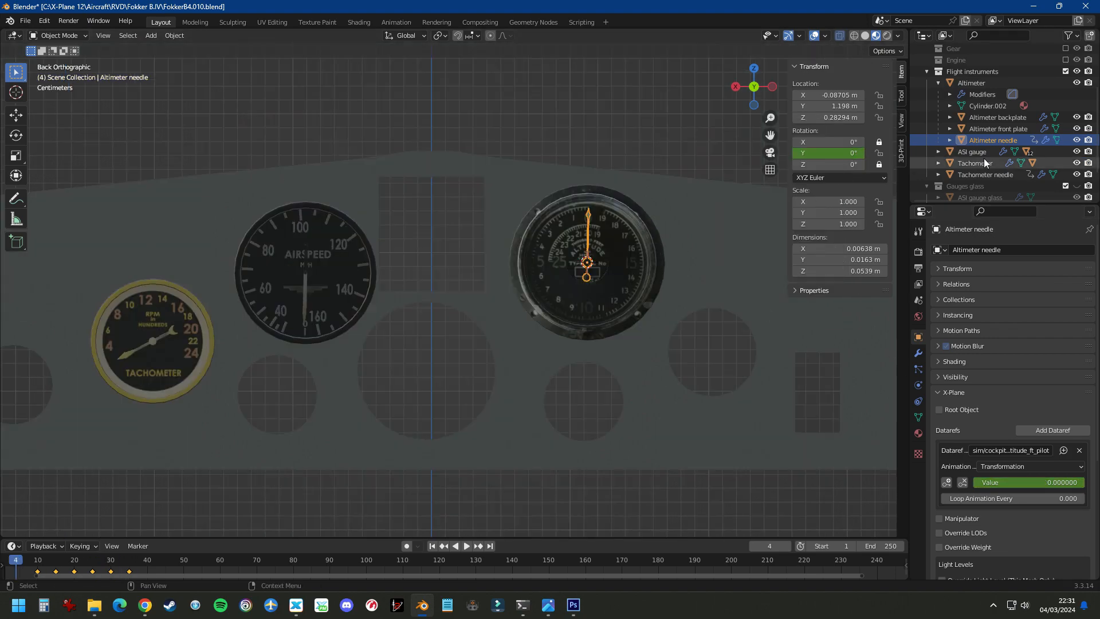
{"action": "key", "text": "shift+s"}
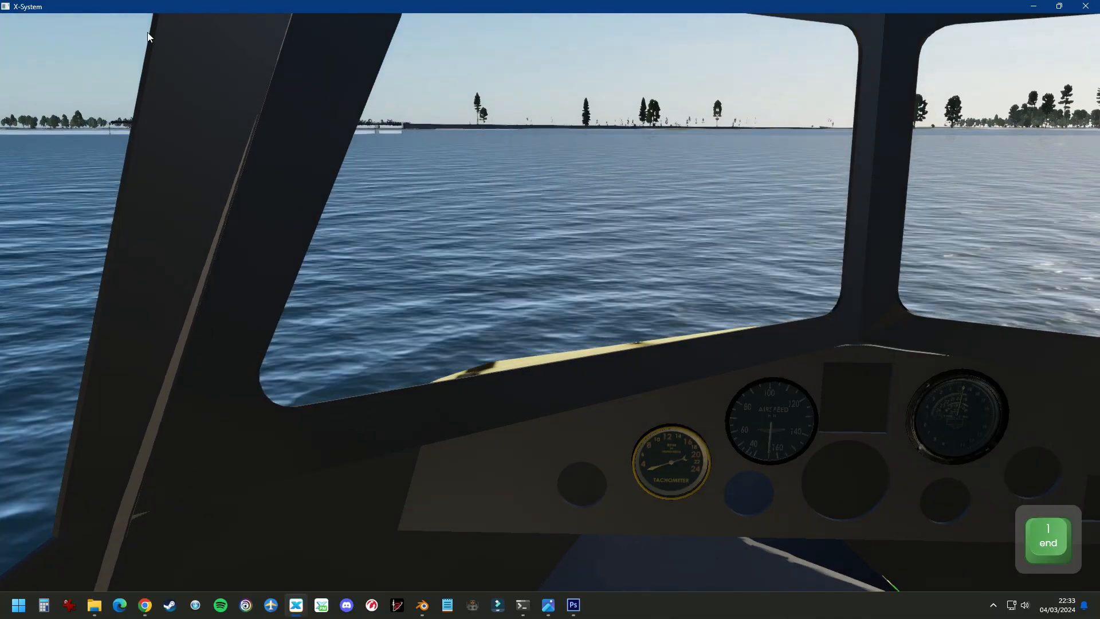
In X-Plane, examine the tachometer, airspeed indicator and altimeter in the cockpit on the water and in flight
{"action": "scroll", "coordinate": [497, 298], "scroll_direction": "up", "scroll_amount": 3}
{"action": "right_click_drag", "start_coordinate": [497, 299], "coordinate": [577, 331]}
{"action": "scroll", "coordinate": [585, 318], "scroll_direction": "up", "scroll_amount": 10}
{"action": "mouse_move", "coordinate": [626, 378]}
{"action": "right_mouse_down"}
{"action": "mouse_move", "coordinate": [631, 358]}
{"action": "mouse_move", "coordinate": [627, 378]}
{"action": "right_mouse_up"}
{"action": "scroll", "coordinate": [626, 379], "scroll_direction": "up", "scroll_amount": 2}
{"action": "scroll", "coordinate": [636, 394], "scroll_direction": "down", "scroll_amount": 2}
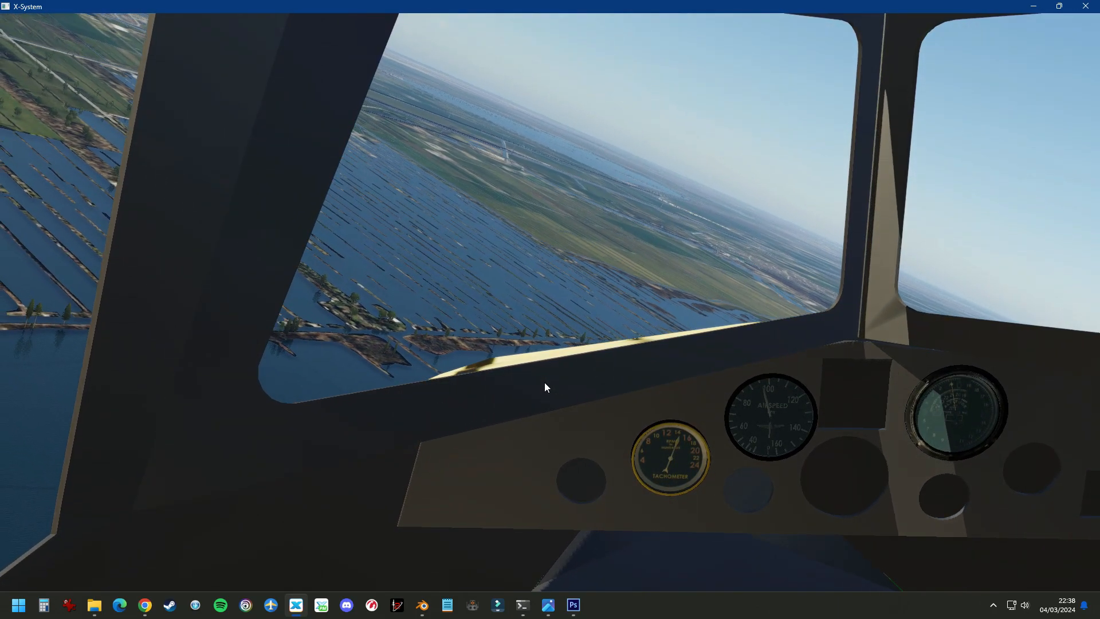
{"action": "scroll", "coordinate": [573, 268], "scroll_direction": "up", "scroll_amount": 3}
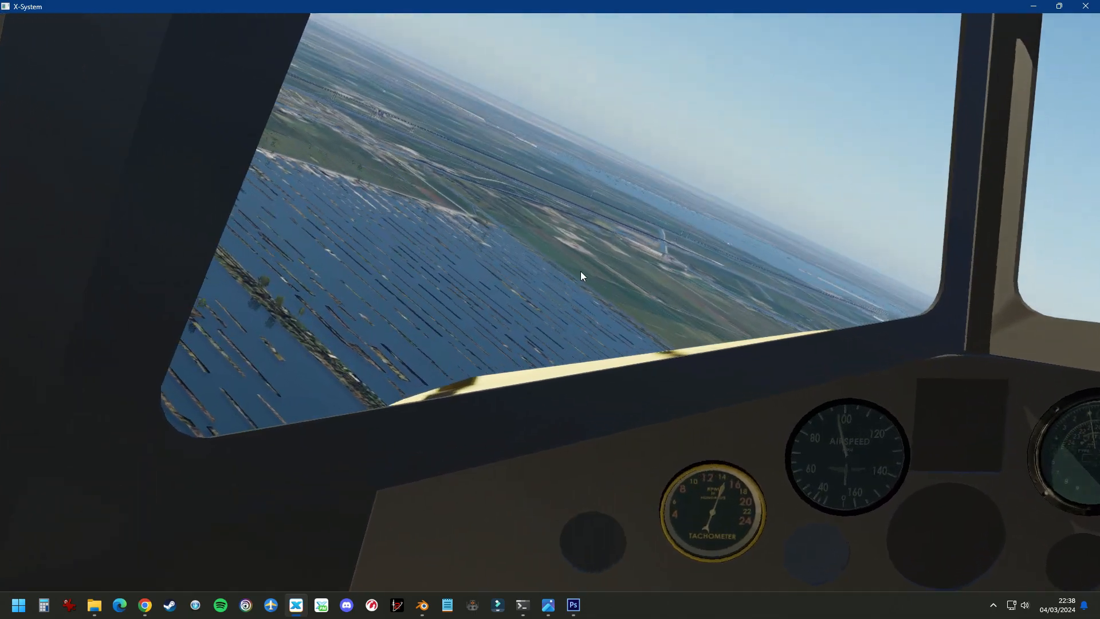
{"action": "right_click_drag", "start_coordinate": [573, 268], "coordinate": [620, 287]}
{"action": "scroll", "coordinate": [620, 279], "scroll_direction": "up", "scroll_amount": 5}
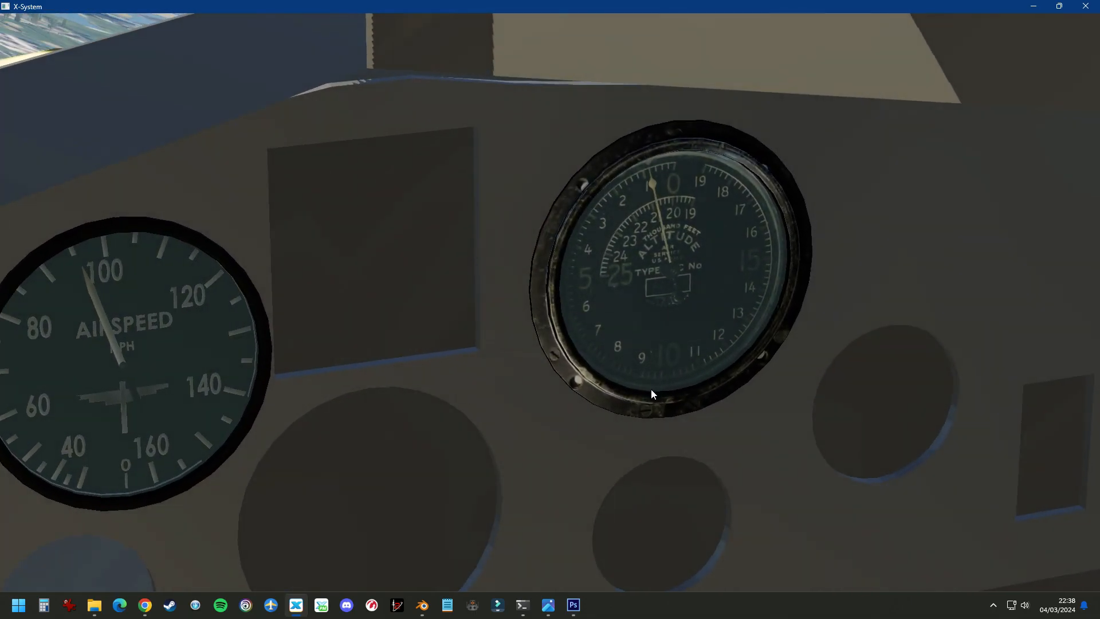